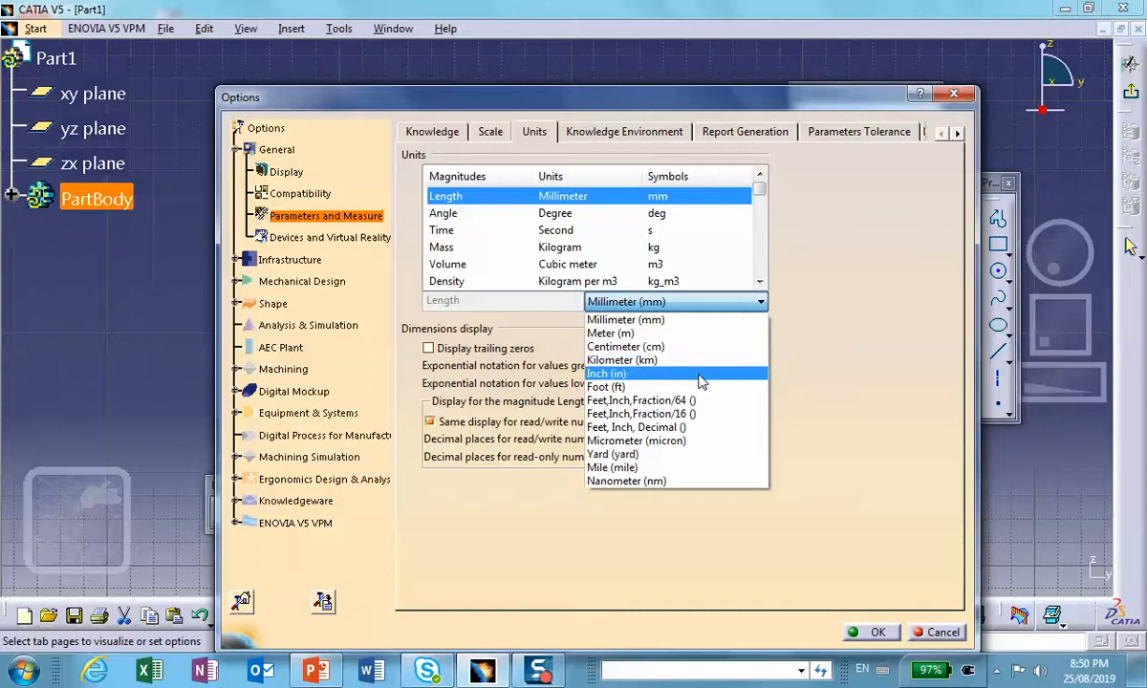
- Set the length unit to Inch (in) and the force unit to Pound Force (lbf)
{"action": "left_click", "coordinate": [701, 375]}
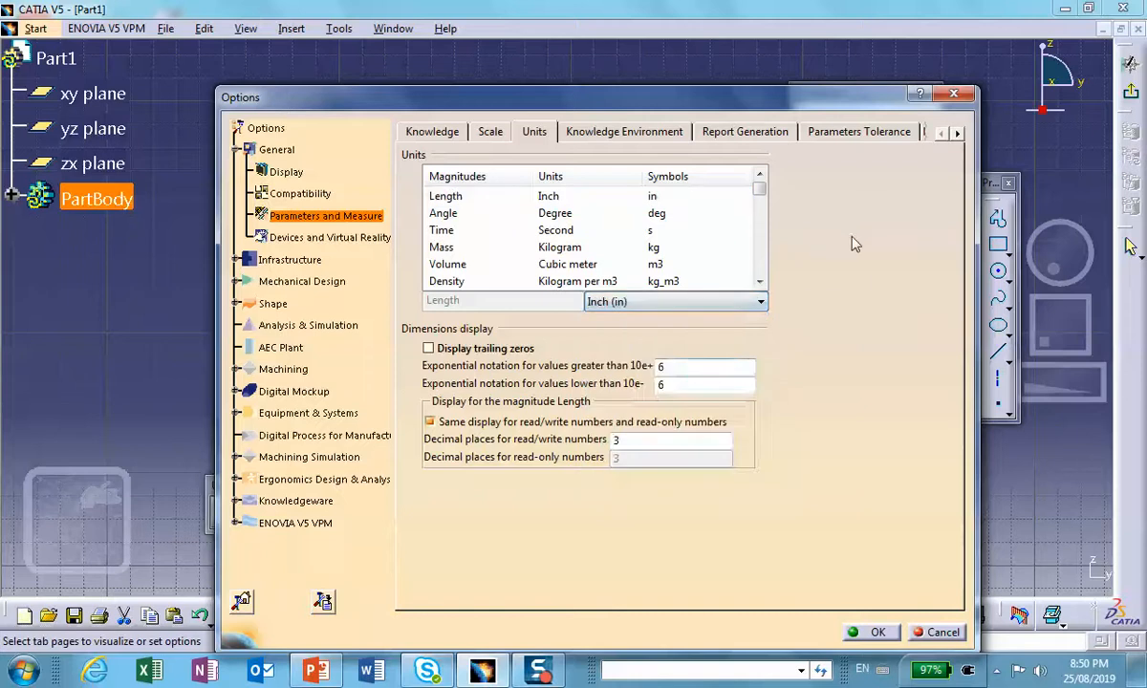
{"action": "left_click", "coordinate": [758, 289]}
{"action": "left_click", "coordinate": [758, 288]}
{"action": "left_click", "coordinate": [758, 289]}
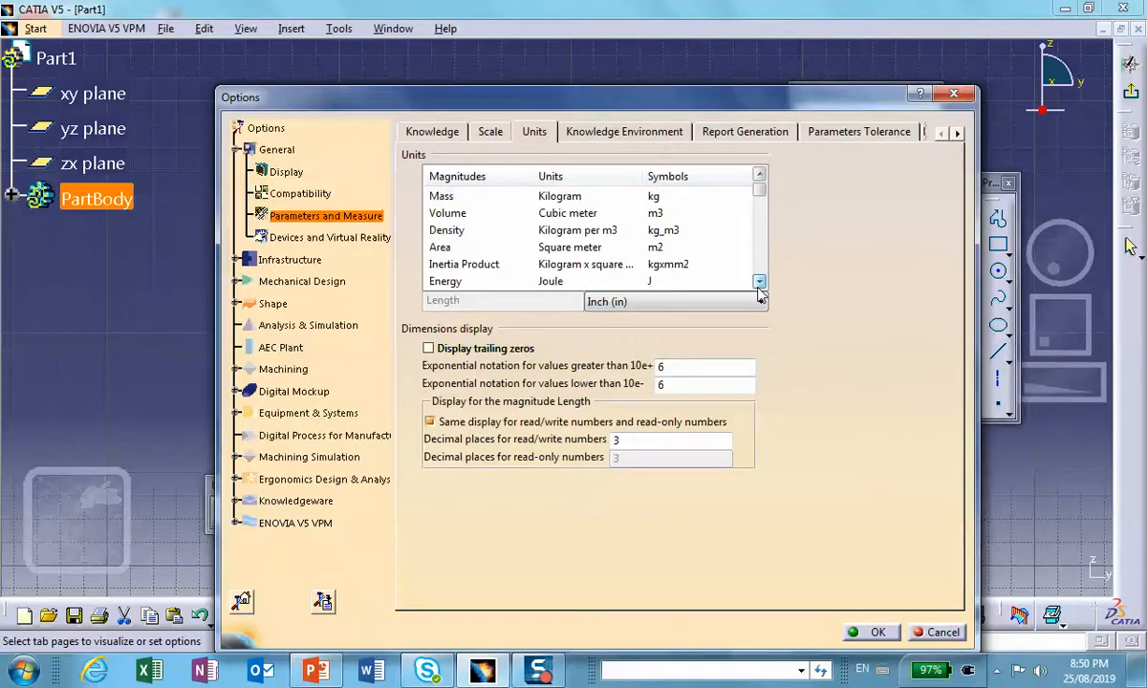
{"action": "left_click", "coordinate": [758, 288]}
{"action": "left_click", "coordinate": [758, 289]}
{"action": "left_click", "coordinate": [758, 282]}
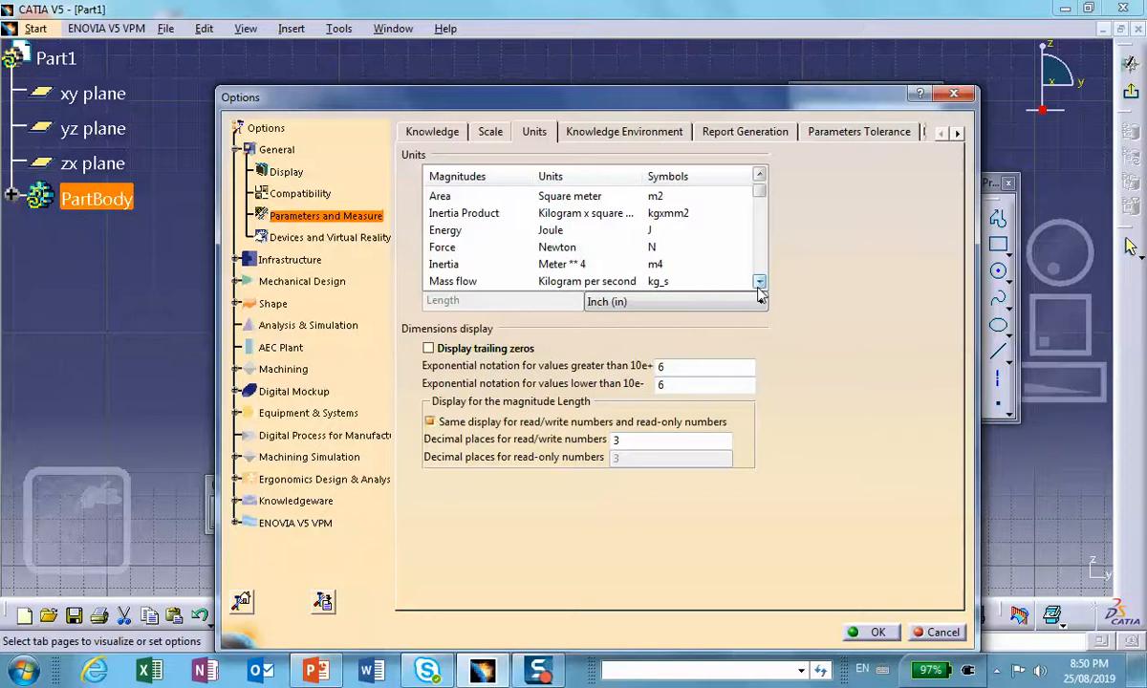
{"action": "left_click", "coordinate": [759, 283]}
{"action": "left_click", "coordinate": [604, 230]}
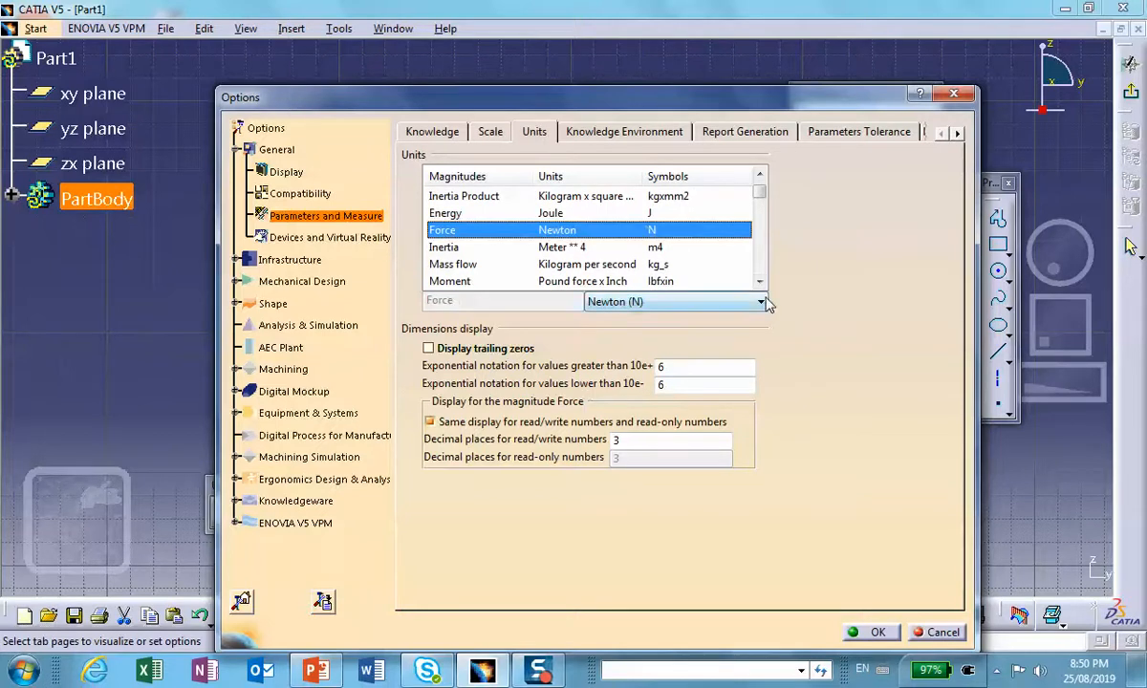
{"action": "left_click", "coordinate": [768, 302]}
{"action": "left_click", "coordinate": [684, 336]}
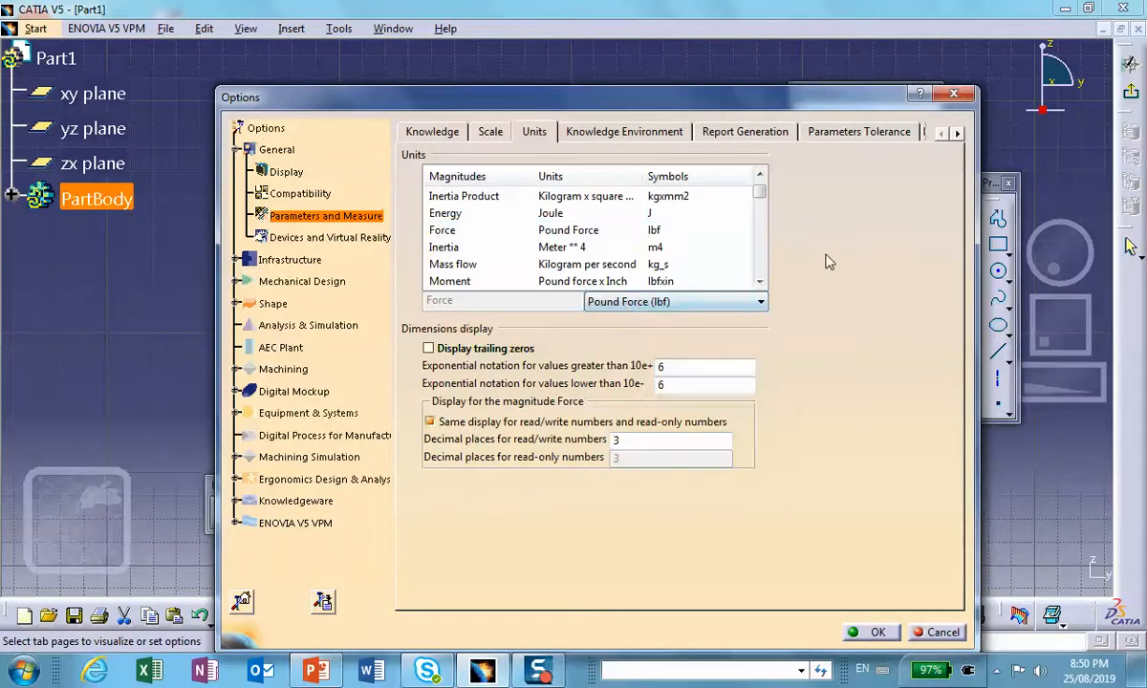
- Set the density unit to Slinch per cubic inch (slinch_in3)
{"action": "left_click", "coordinate": [759, 281]}
{"action": "left_click", "coordinate": [759, 281]}
{"action": "left_click", "coordinate": [759, 281]}
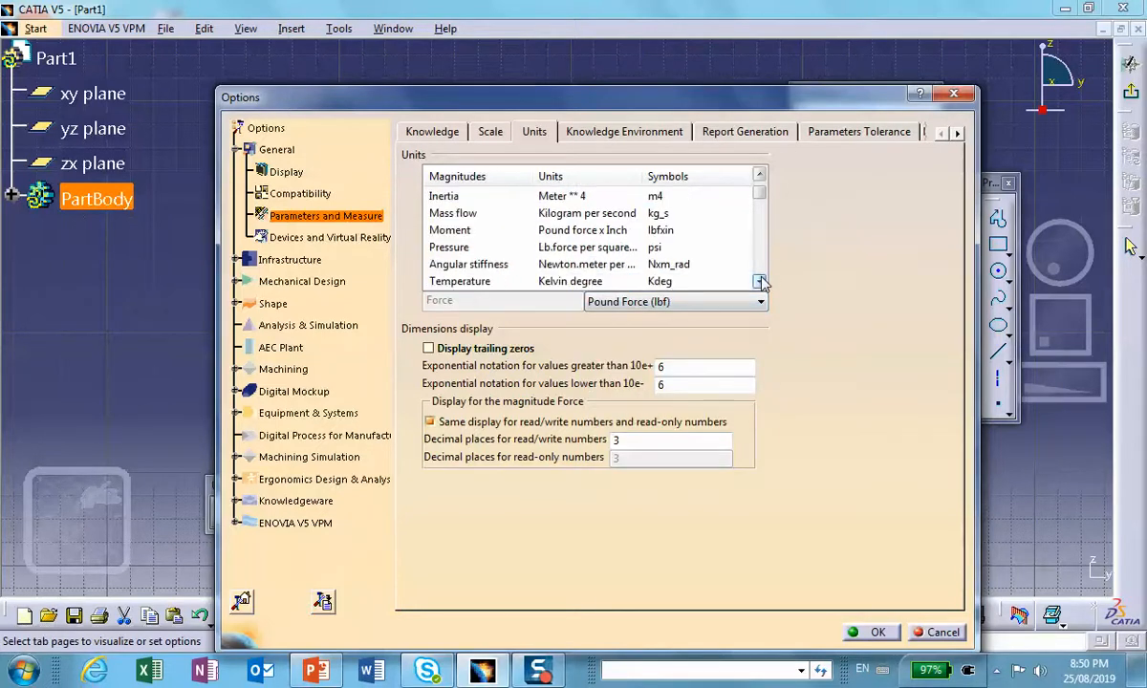
{"action": "left_click", "coordinate": [759, 281]}
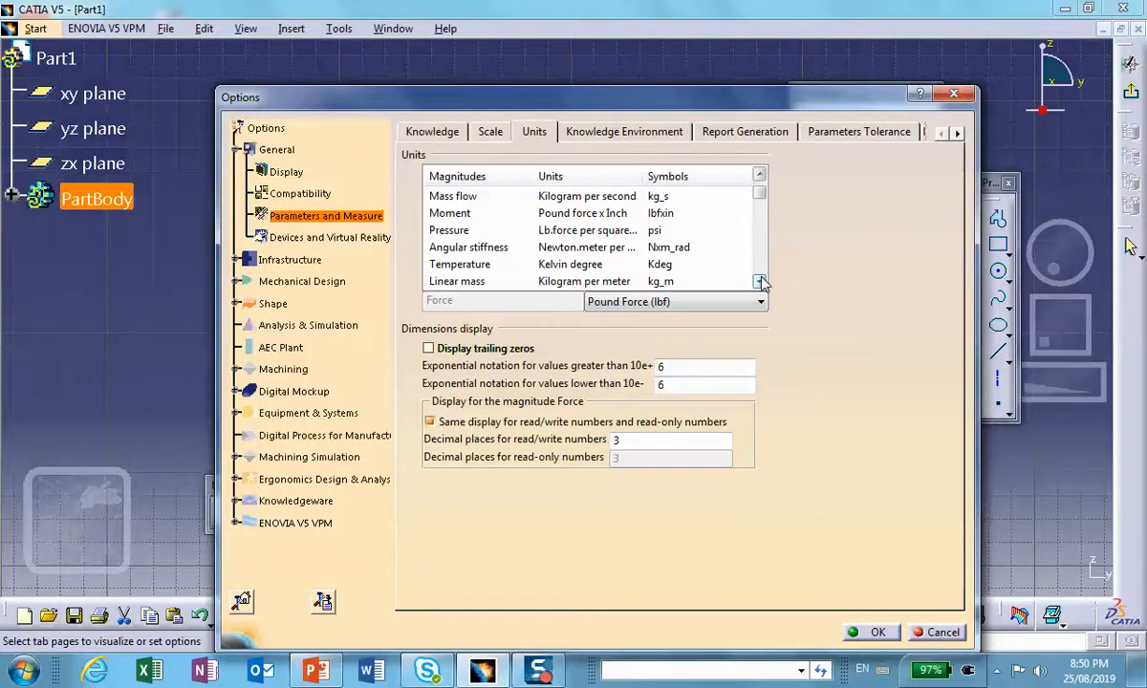
{"action": "left_click", "coordinate": [759, 175]}
{"action": "left_click", "coordinate": [759, 175]}
{"action": "left_click", "coordinate": [758, 175]}
{"action": "left_click", "coordinate": [759, 175]}
{"action": "left_click", "coordinate": [758, 175]}
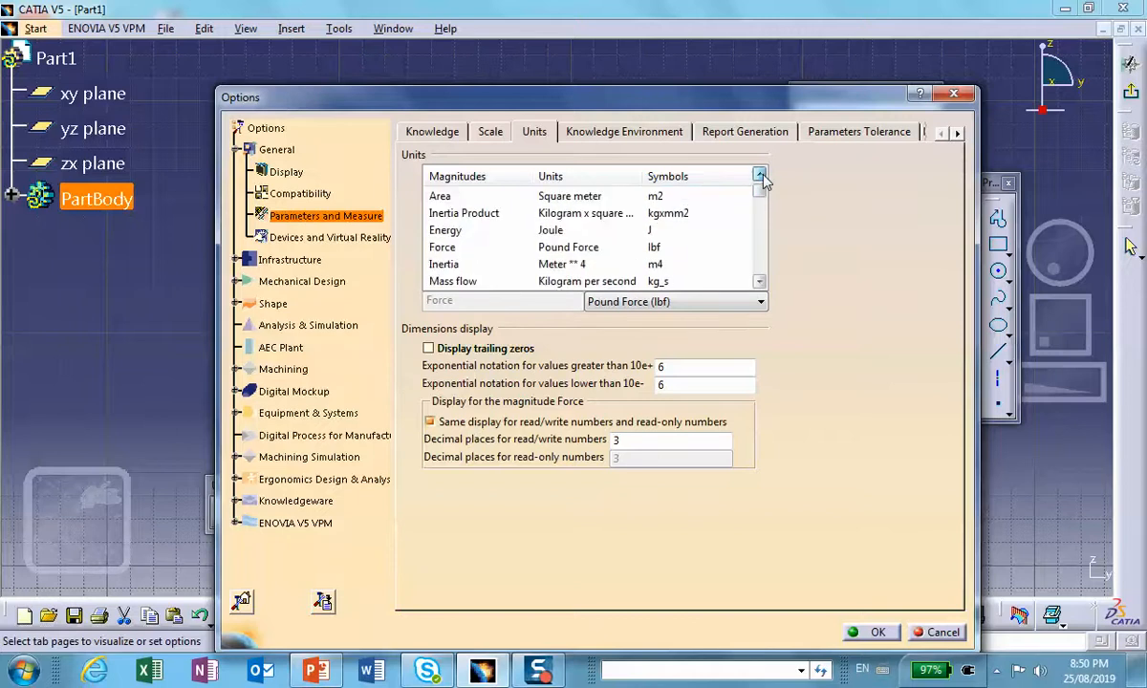
{"action": "left_click", "coordinate": [759, 175]}
{"action": "left_click", "coordinate": [759, 175]}
{"action": "left_click", "coordinate": [517, 216]}
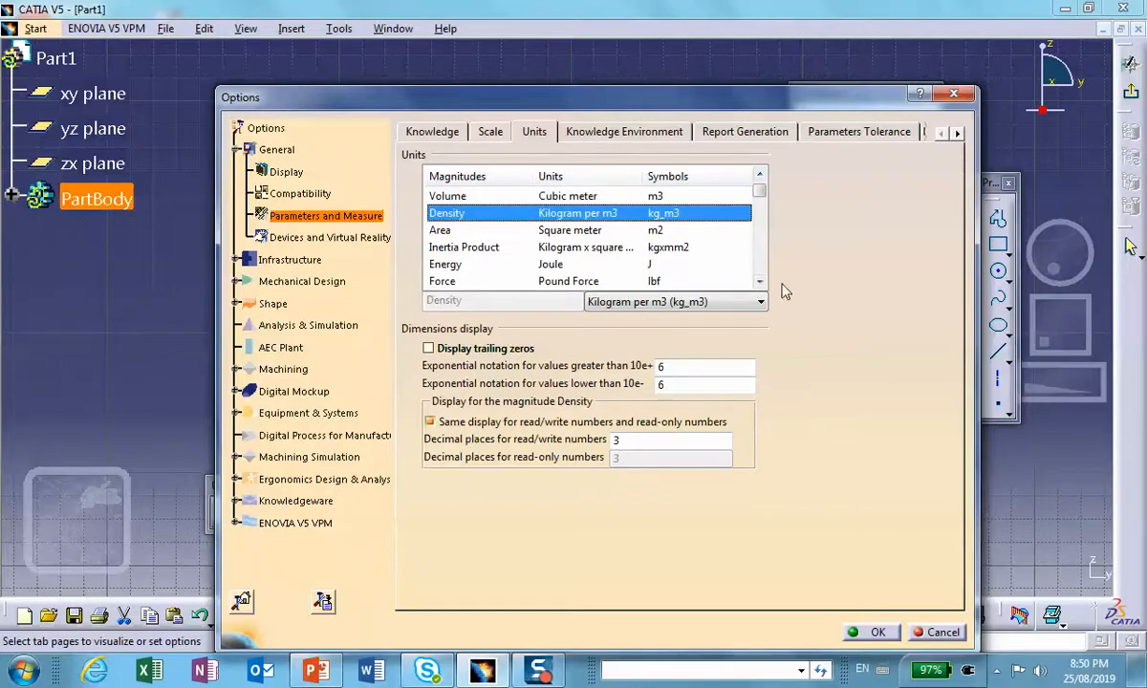
{"action": "left_click", "coordinate": [707, 301]}
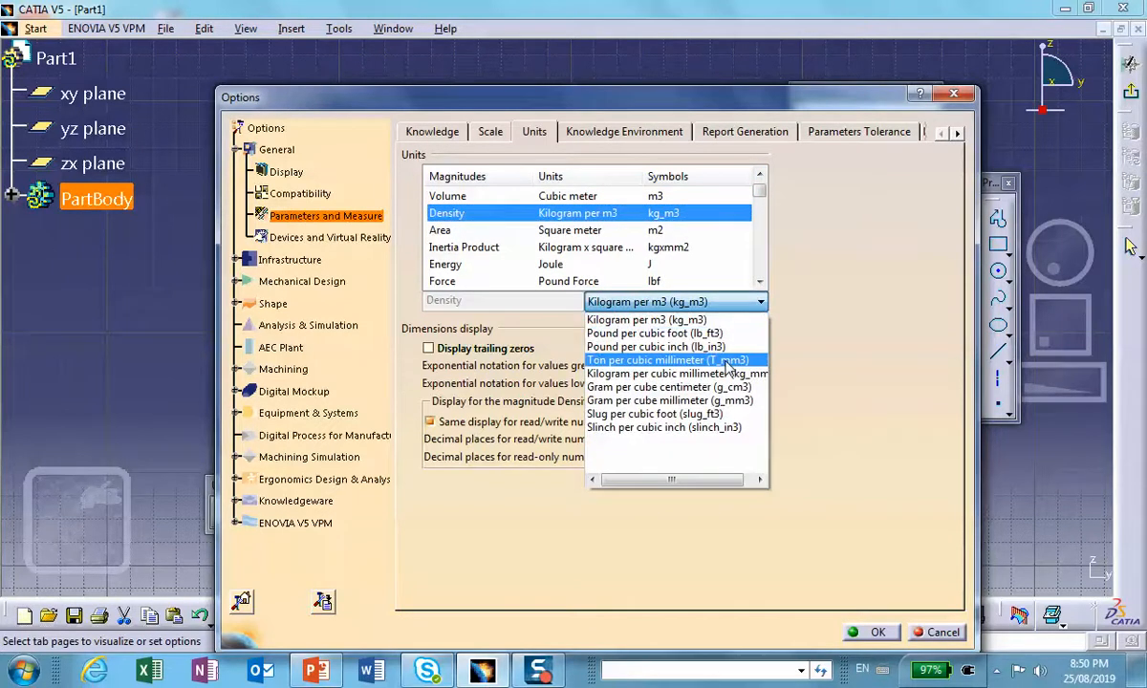
{"action": "left_click", "coordinate": [690, 428]}
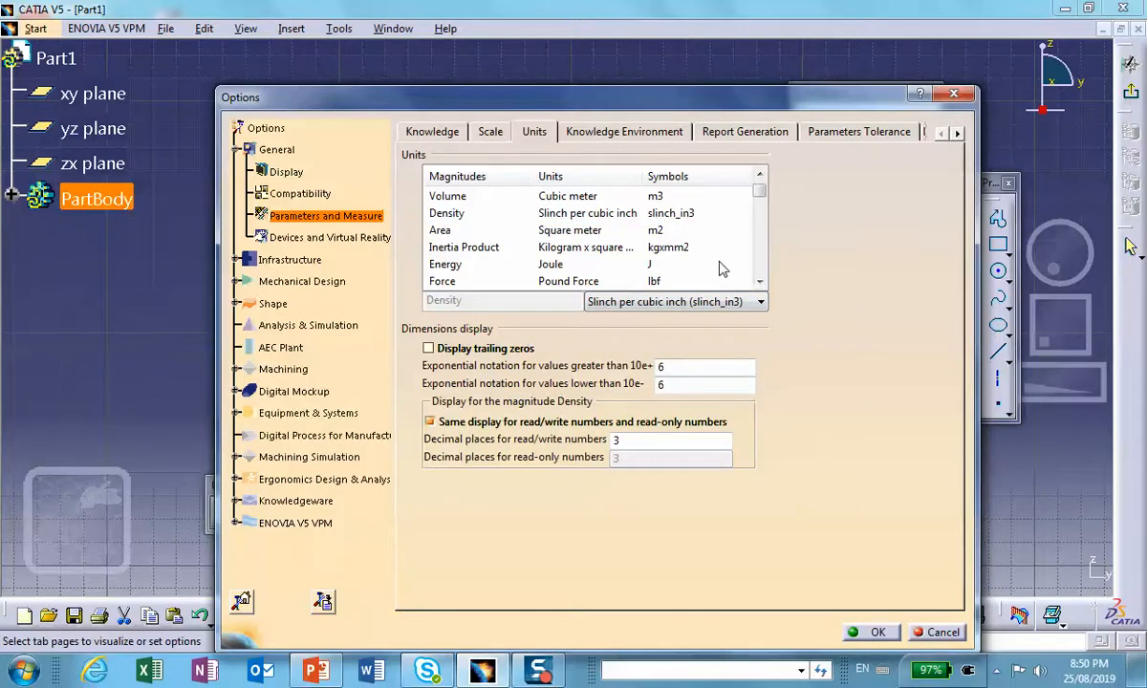
- Check the unit assigned to Pressure and review the magnitudes listed below it
{"action": "left_click", "coordinate": [761, 282]}
{"action": "left_click", "coordinate": [761, 282]}
{"action": "left_click", "coordinate": [761, 282]}
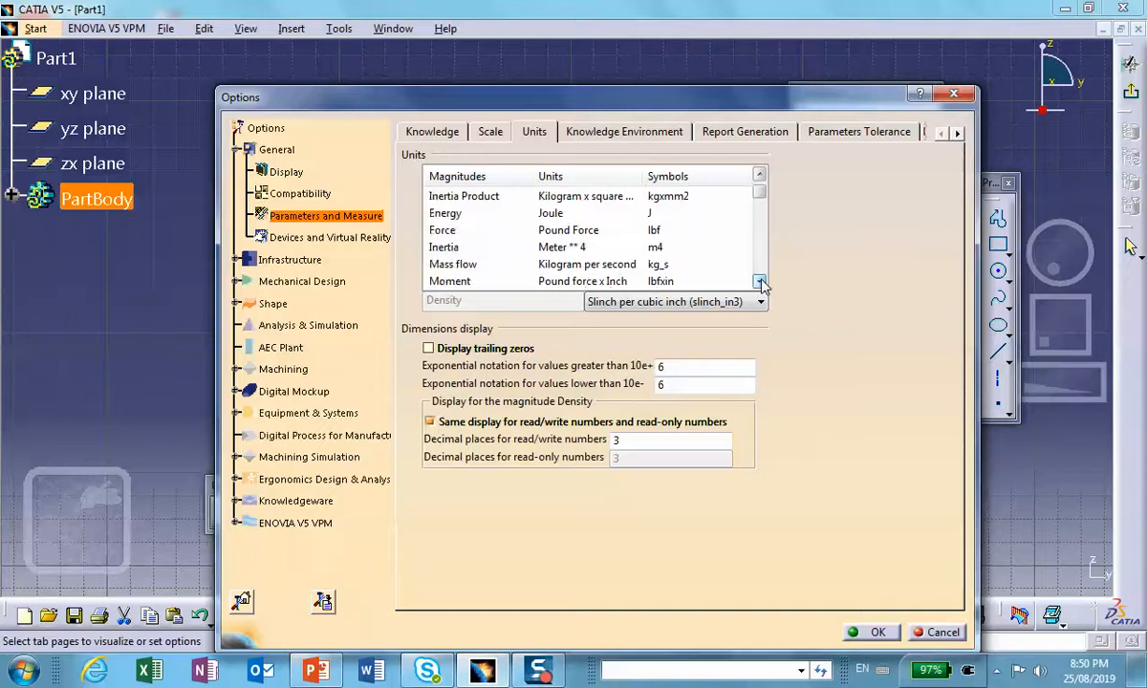
{"action": "left_click", "coordinate": [761, 282]}
{"action": "left_click", "coordinate": [761, 282]}
{"action": "left_click", "coordinate": [761, 282]}
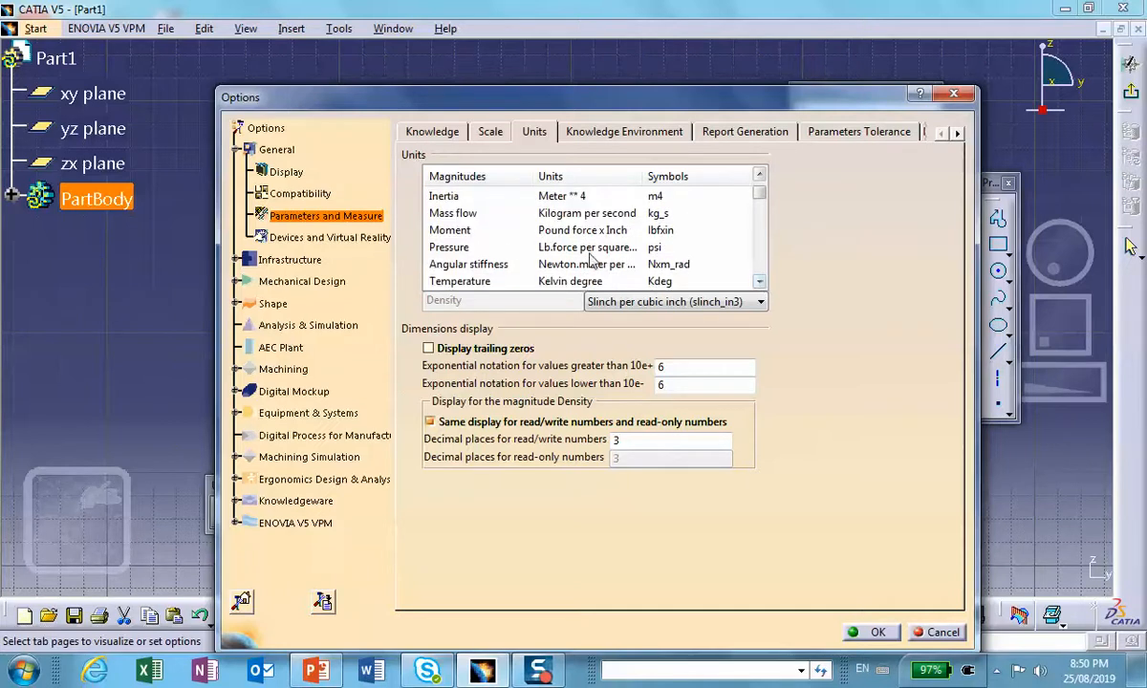
{"action": "left_click", "coordinate": [499, 247]}
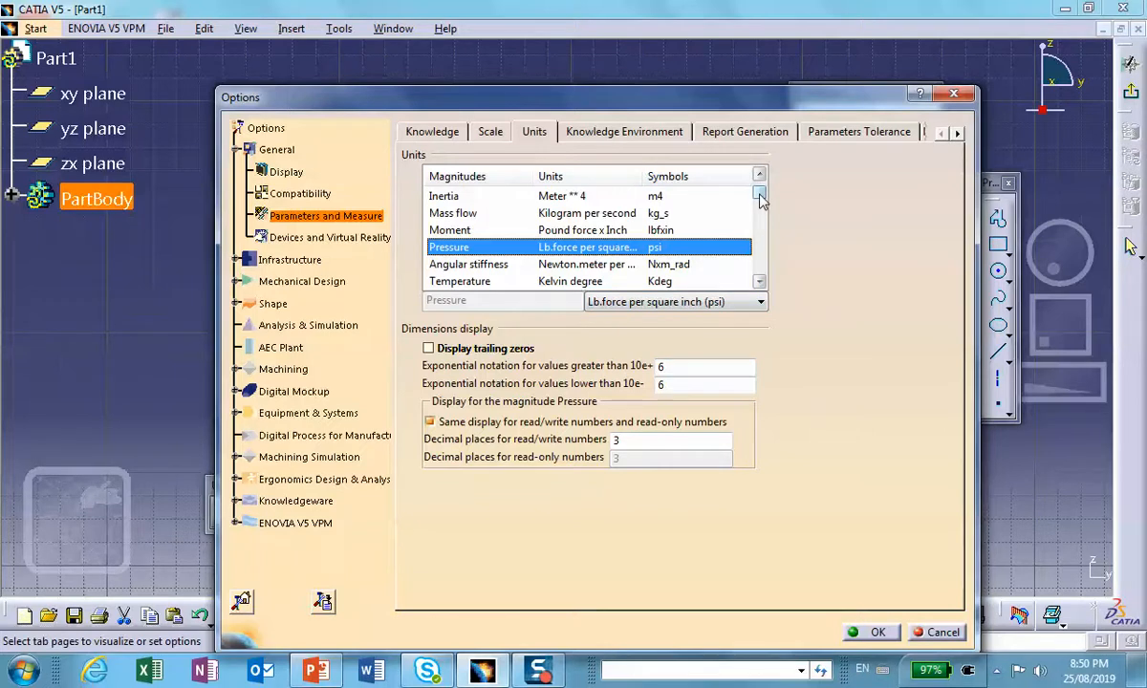
{"action": "left_click", "coordinate": [759, 281]}
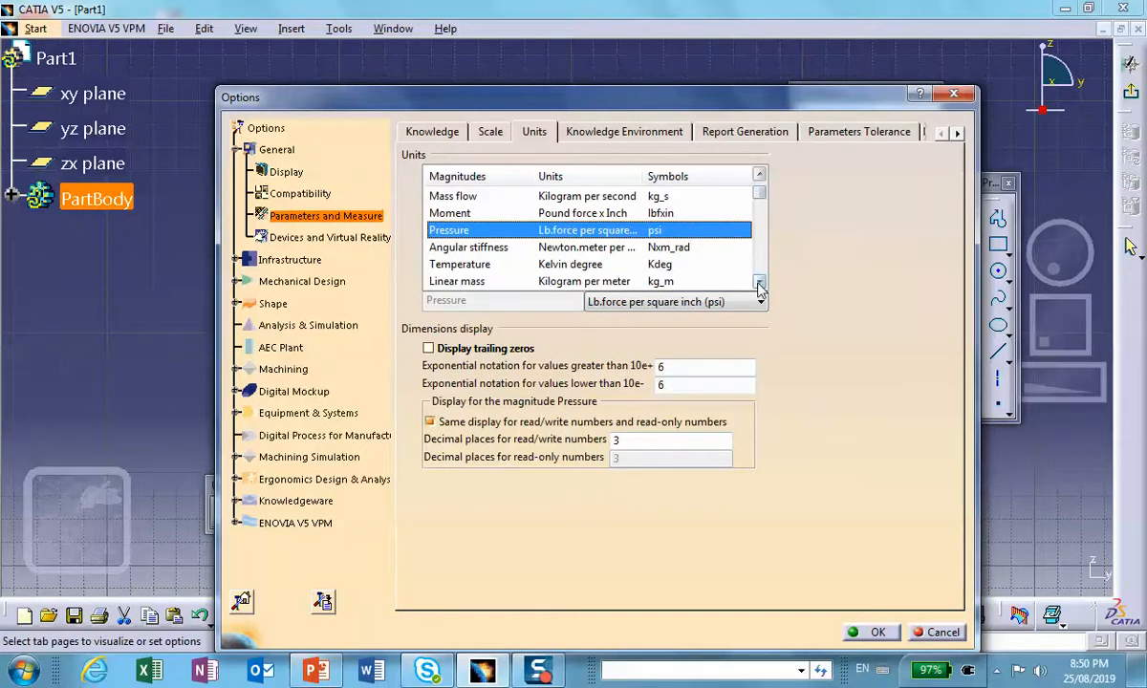
{"action": "scroll", "coordinate": [759, 277], "scroll_direction": "down", "scroll_amount": 3}
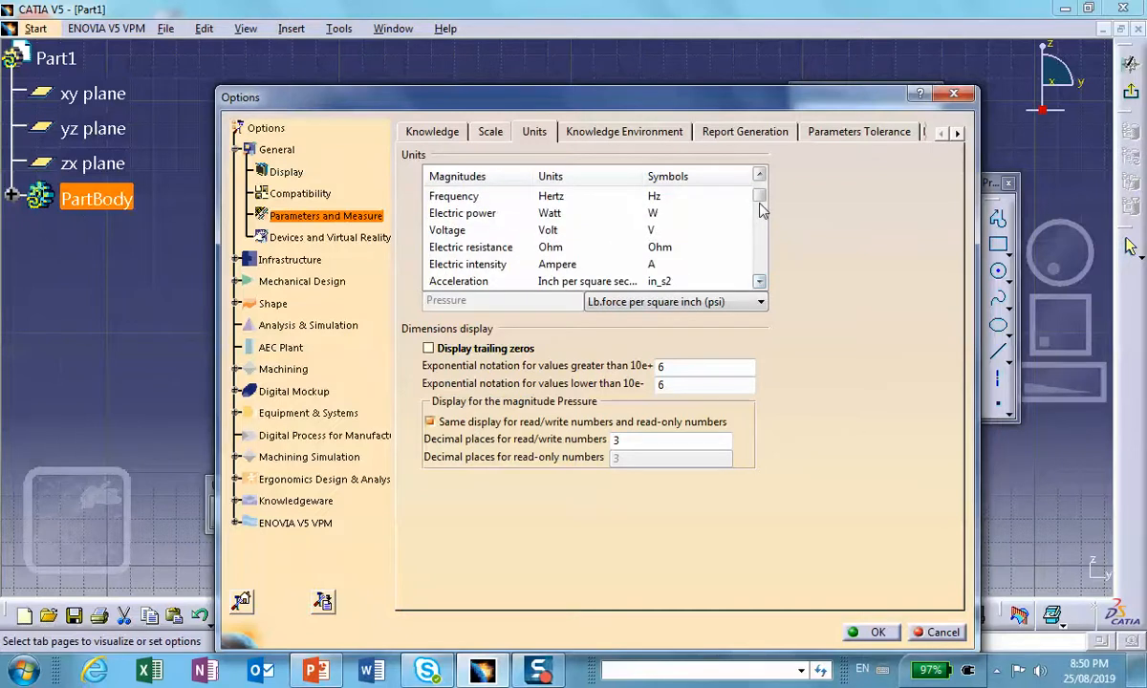
- Set the time unit to Millisecond (ms) and apply the unit options
{"action": "scroll", "coordinate": [711, 183], "scroll_direction": "up", "scroll_amount": 3}
{"action": "left_click", "coordinate": [478, 229]}
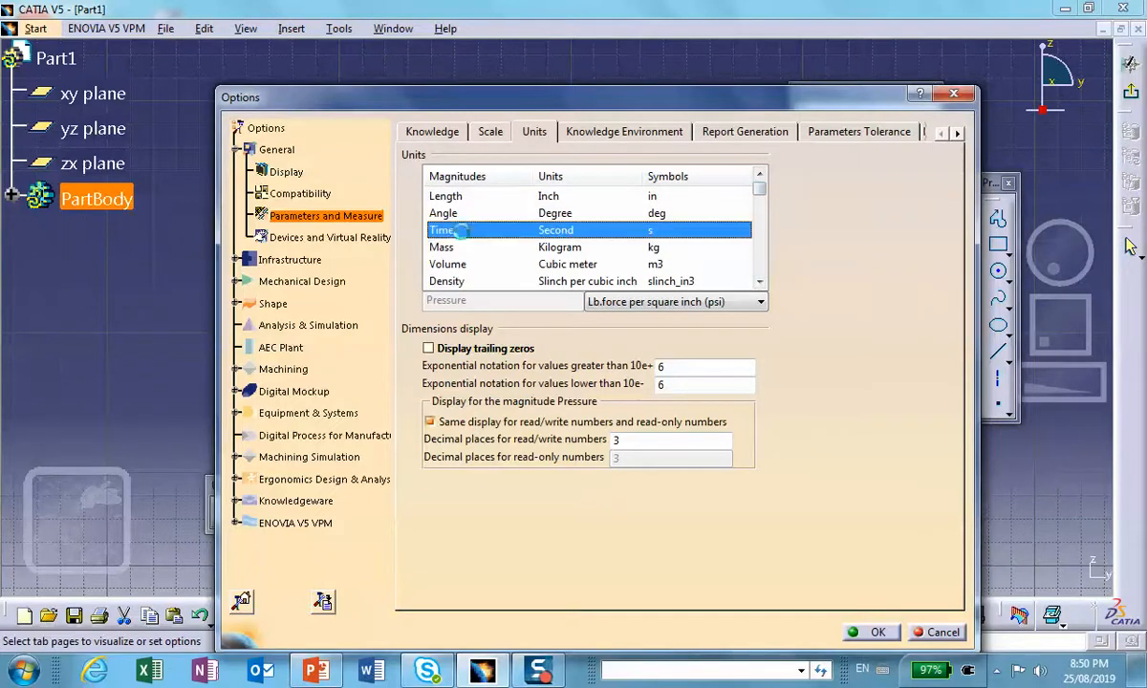
{"action": "left_click", "coordinate": [749, 301]}
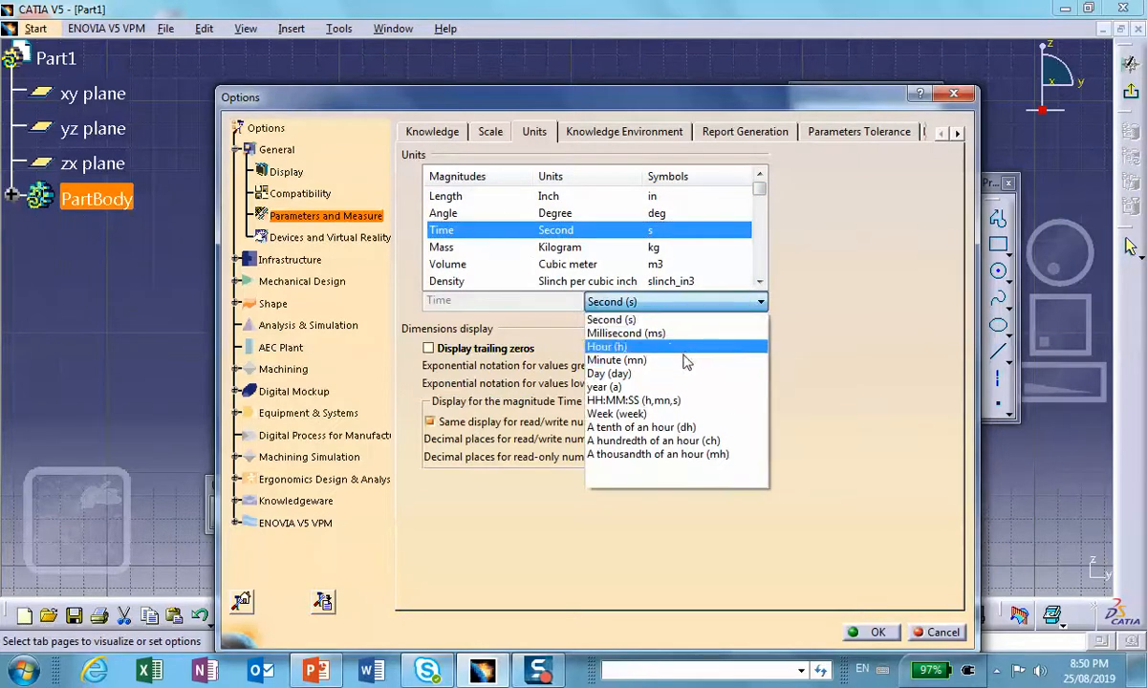
{"action": "left_click", "coordinate": [623, 333]}
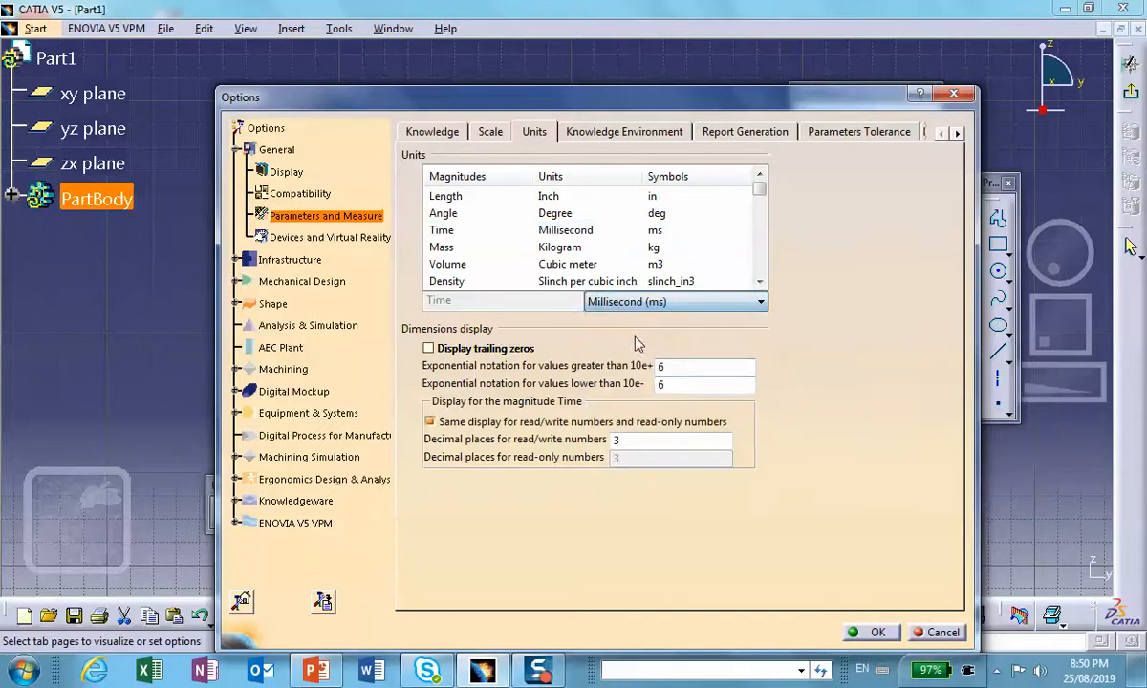
{"action": "left_click", "coordinate": [871, 631]}
{"action": "left_click", "coordinate": [776, 537]}
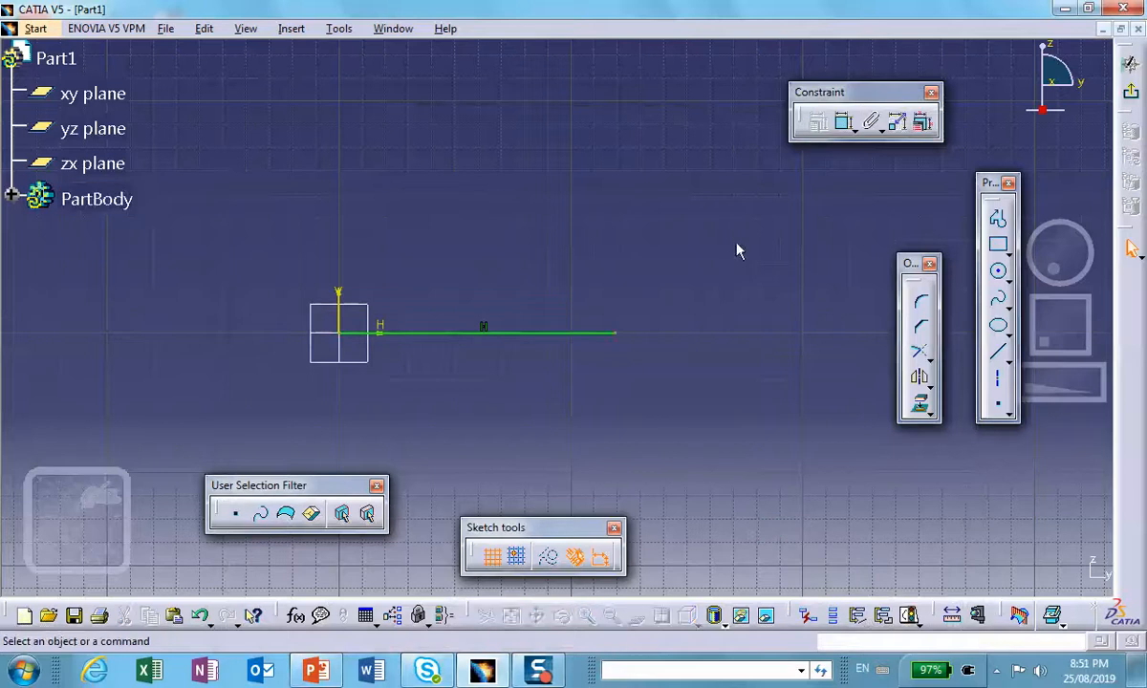
- Constrain the length of the sketched horizontal line to 20 in and exit the sketch
{"action": "left_click", "coordinate": [844, 124]}
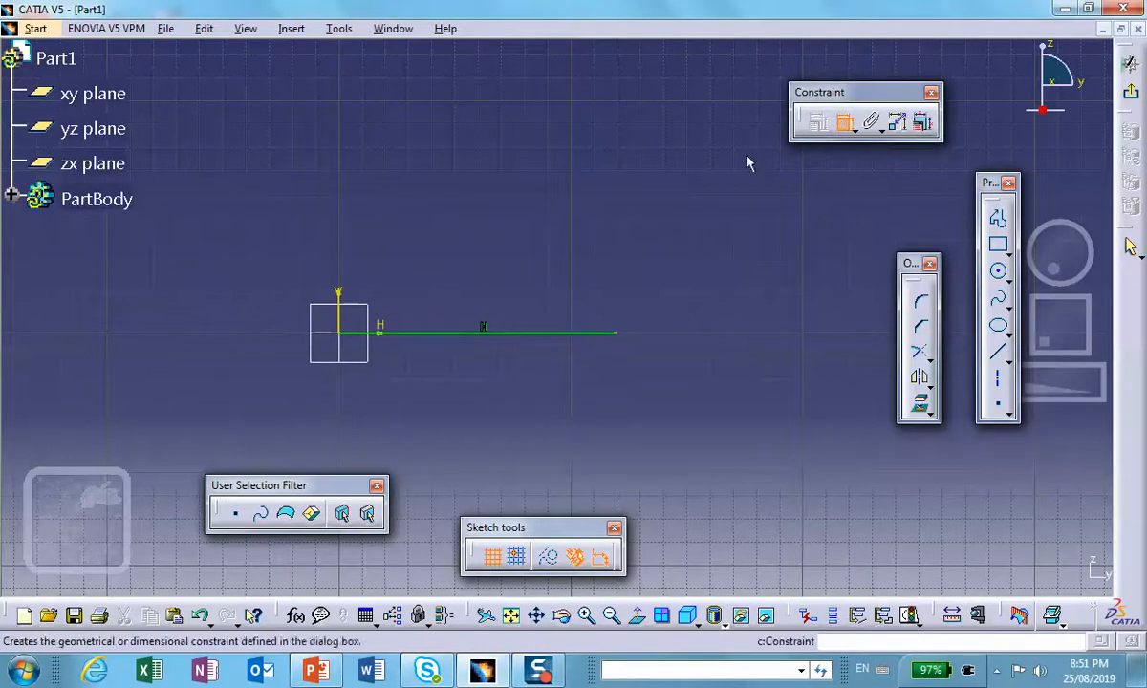
{"action": "left_click", "coordinate": [508, 344]}
{"action": "left_click", "coordinate": [497, 265]}
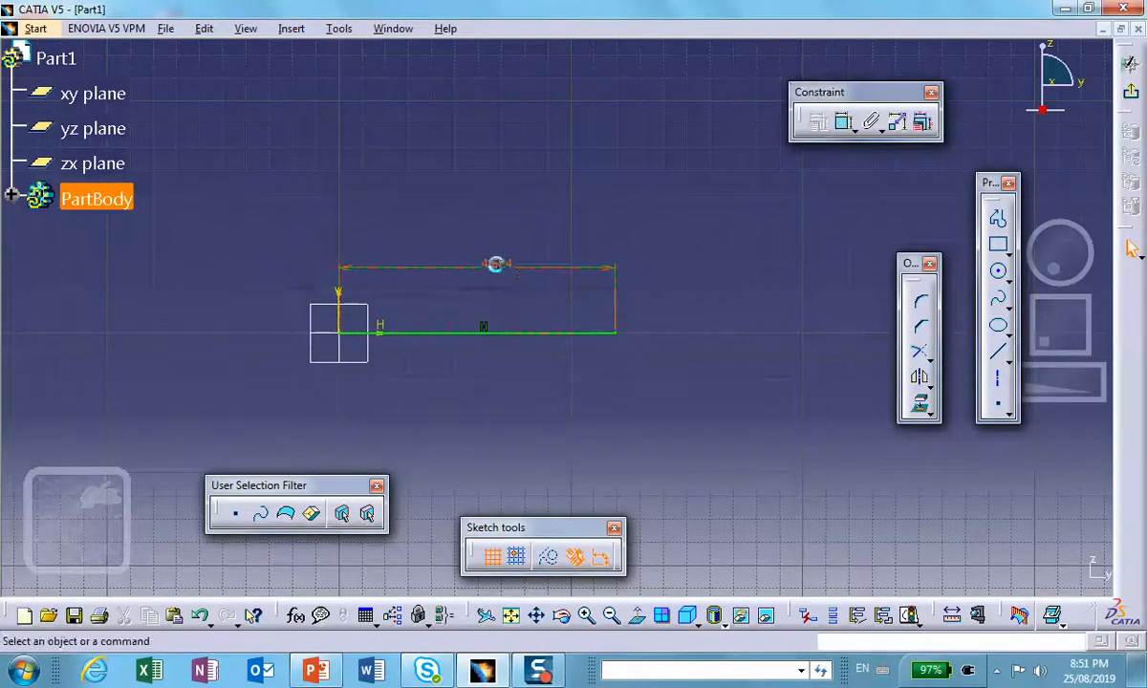
{"action": "double_click", "coordinate": [498, 267]}
{"action": "type", "text": "20"}
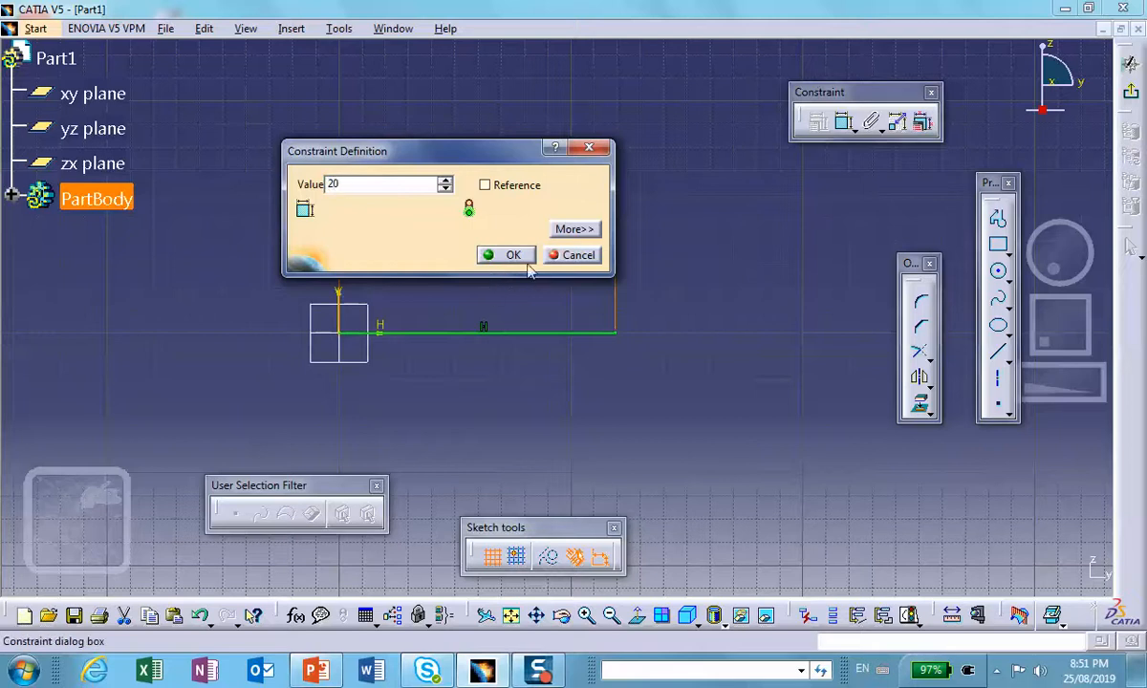
{"action": "left_click", "coordinate": [516, 257]}
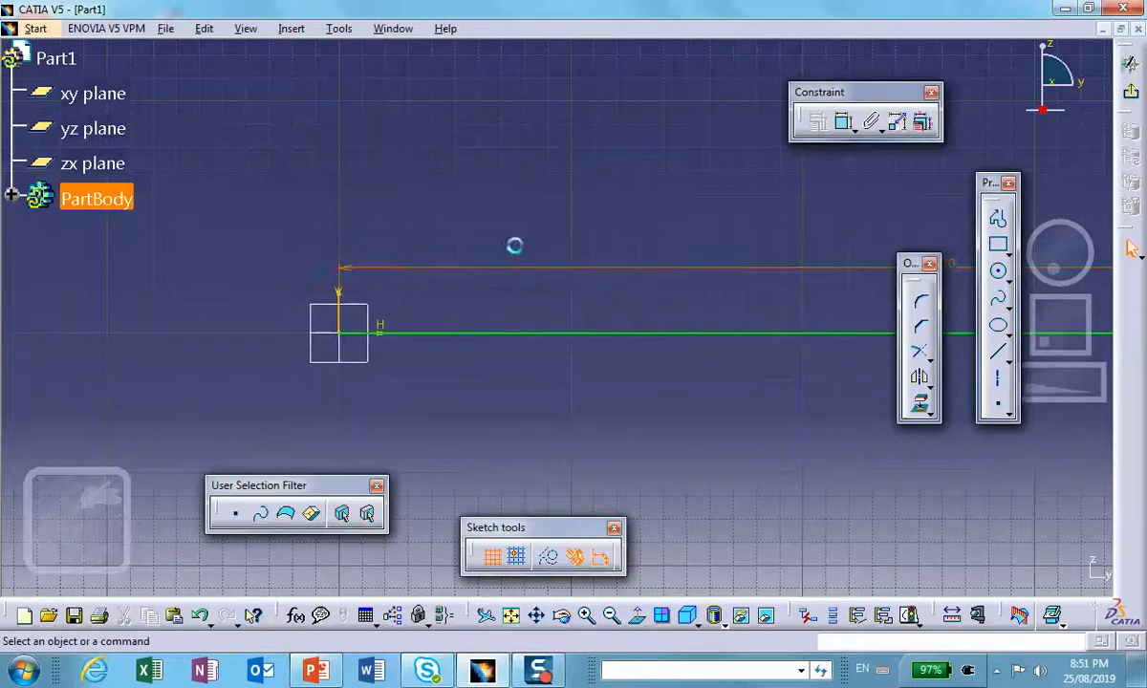
{"action": "mouse_move", "coordinate": [520, 242]}
{"action": "middle_mouse_down"}
{"action": "mouse_move", "coordinate": [520, 220]}
{"action": "mouse_move", "coordinate": [362, 236]}
{"action": "mouse_move", "coordinate": [374, 308]}
{"action": "middle_mouse_up"}
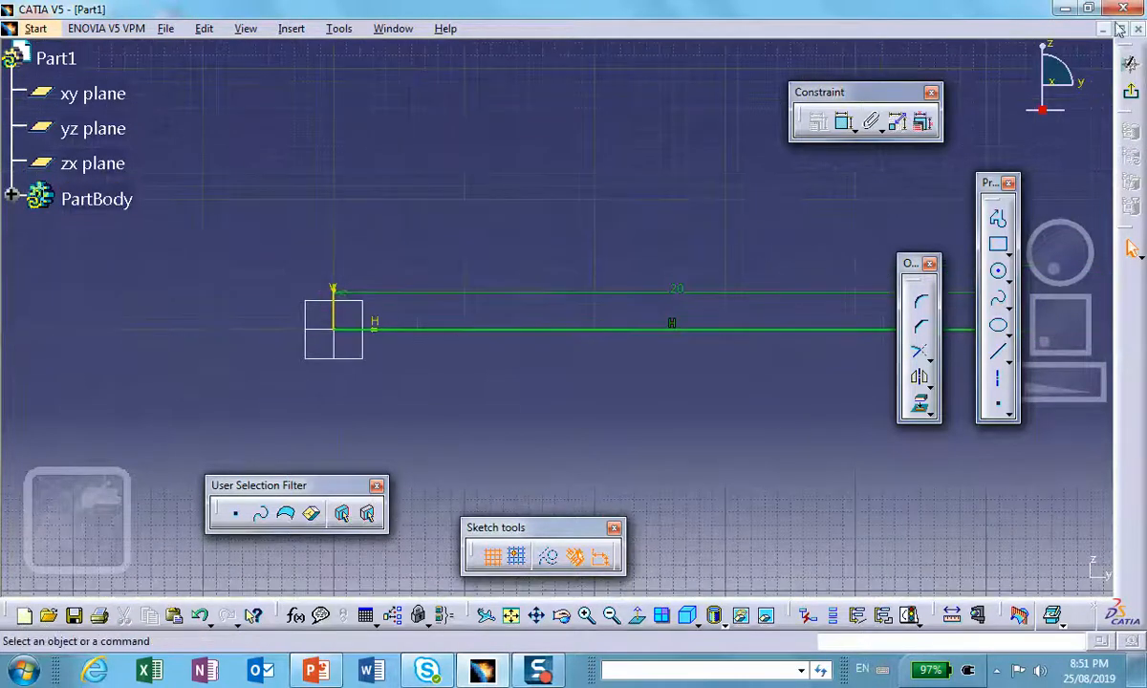
{"action": "left_click", "coordinate": [1131, 91]}
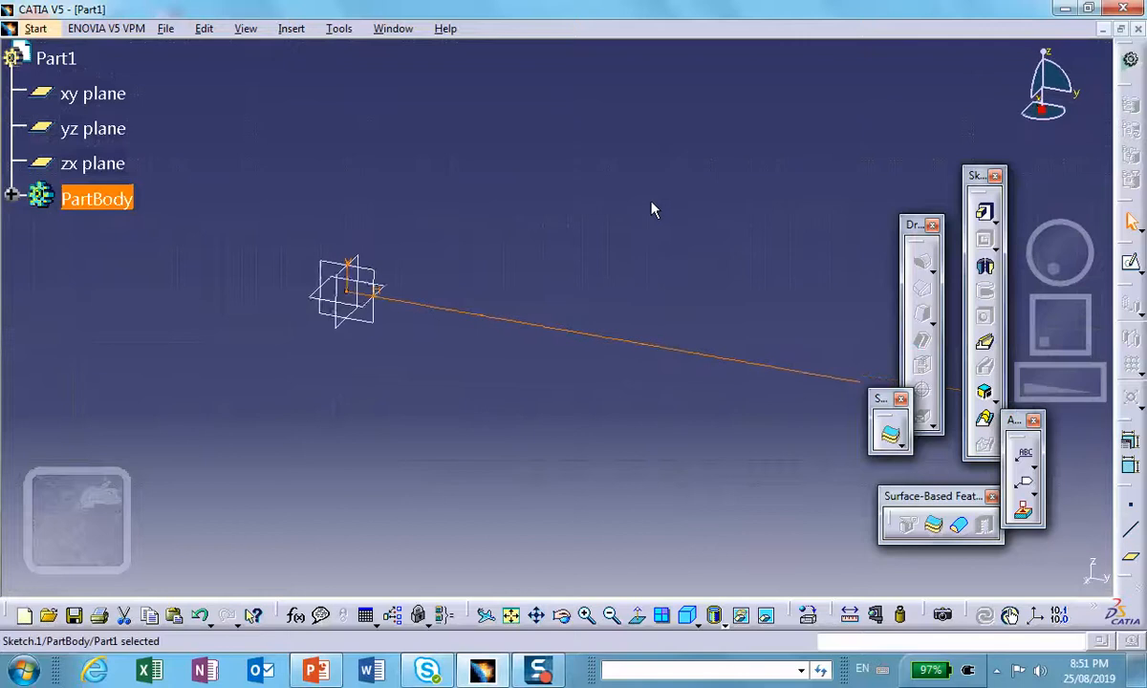
{"action": "mouse_move", "coordinate": [653, 211]}
{"action": "middle_mouse_down"}
{"action": "mouse_move", "coordinate": [578, 195]}
{"action": "mouse_move", "coordinate": [520, 164]}
{"action": "mouse_move", "coordinate": [522, 208]}
{"action": "middle_mouse_up"}
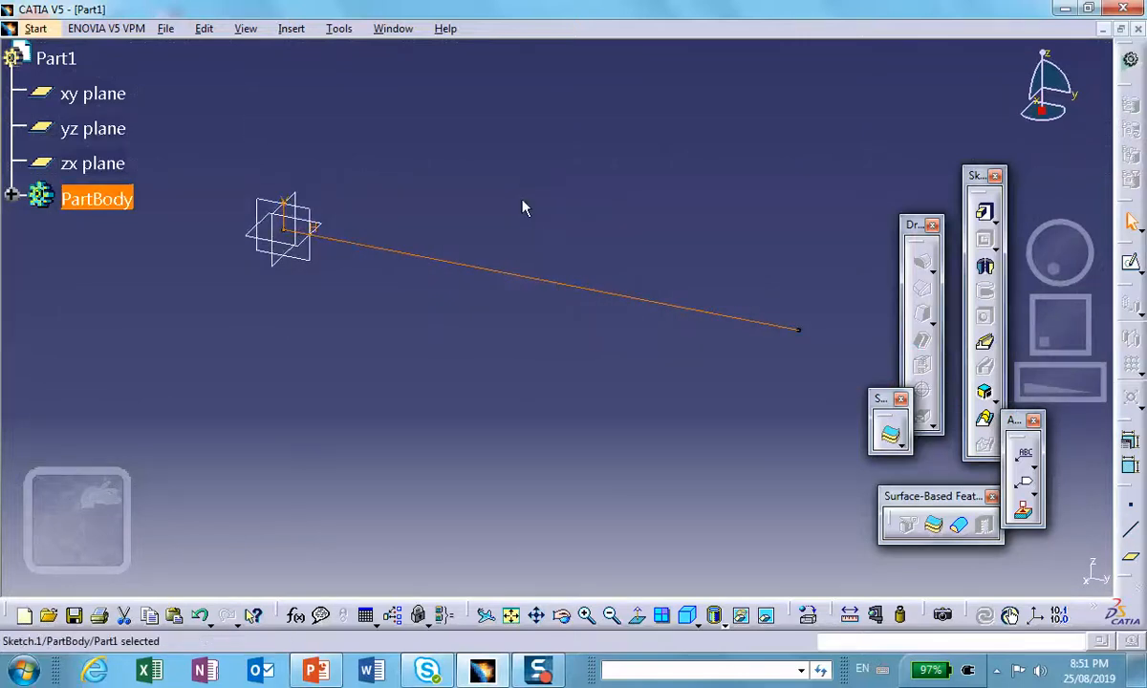
- Create a point on the line by coordinates, with Y set to 10 in from the origin
{"action": "left_click", "coordinate": [559, 290]}
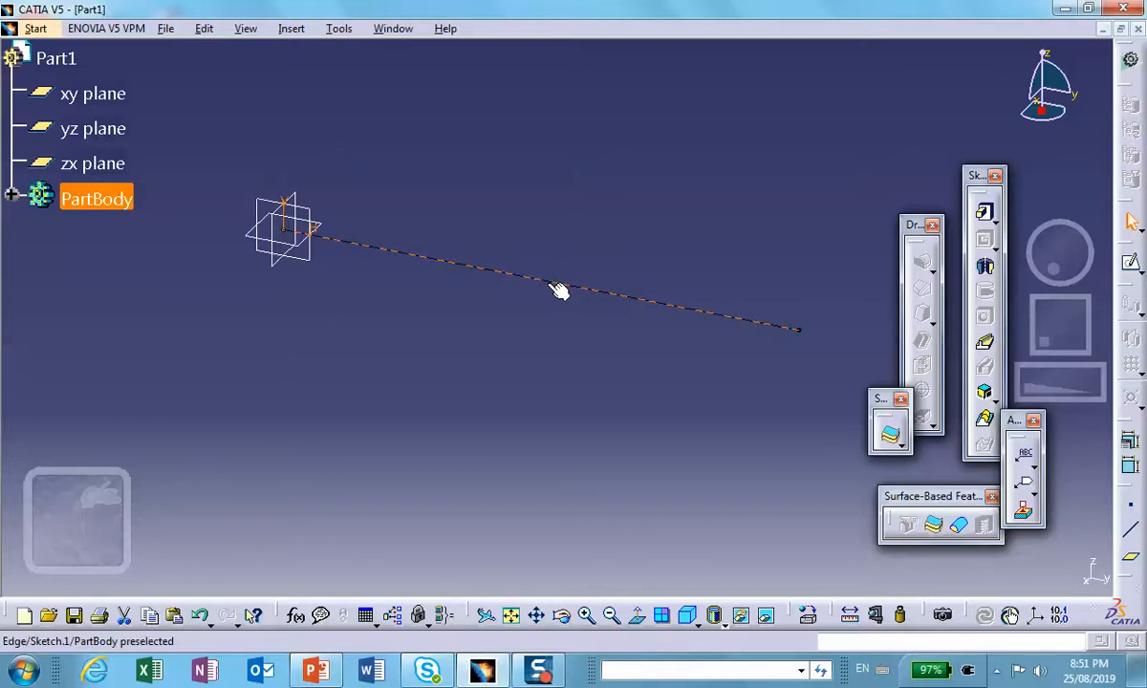
{"action": "left_click", "coordinate": [559, 290]}
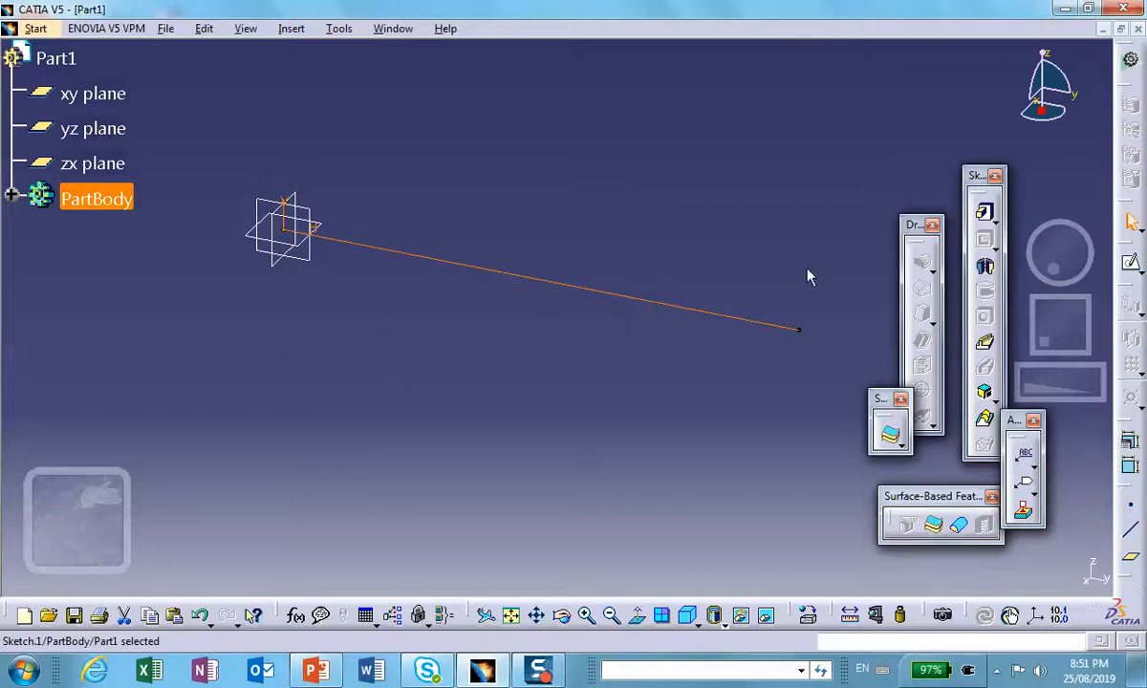
{"action": "left_click", "coordinate": [1135, 509]}
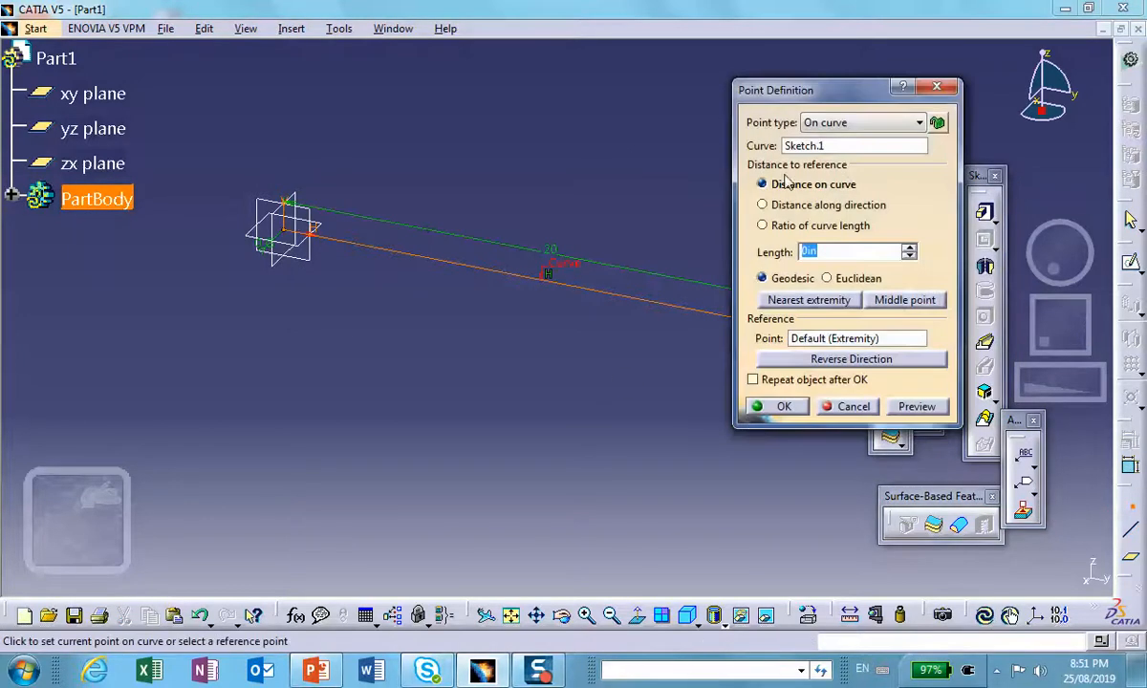
{"action": "left_click", "coordinate": [846, 125]}
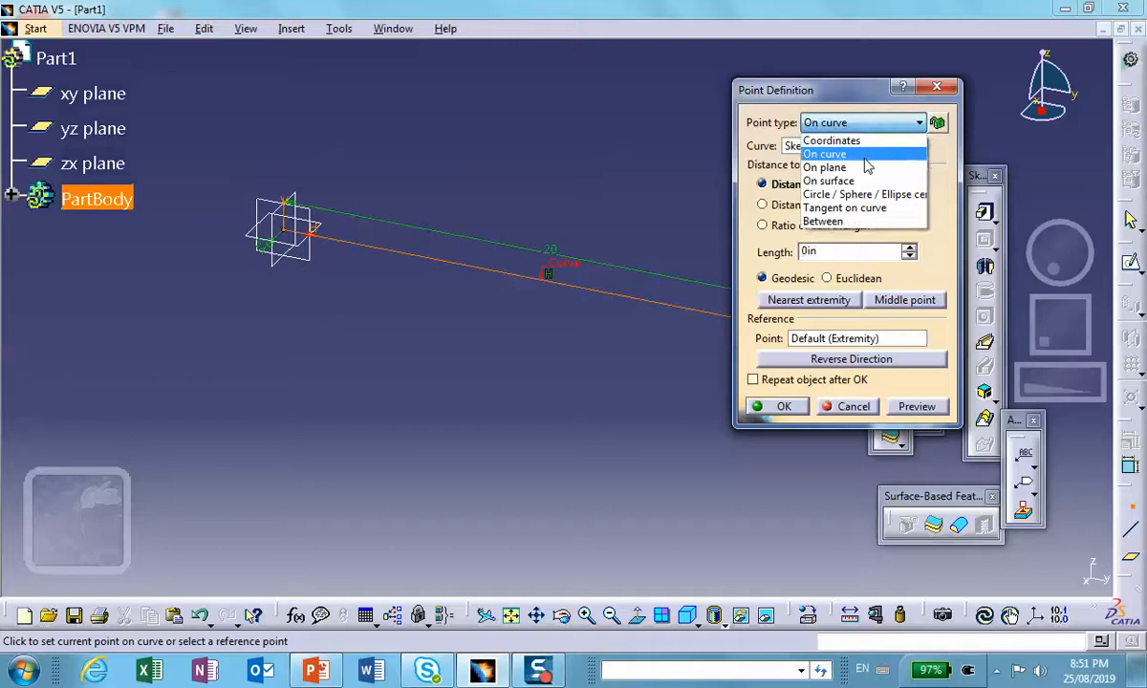
{"action": "left_click", "coordinate": [841, 141]}
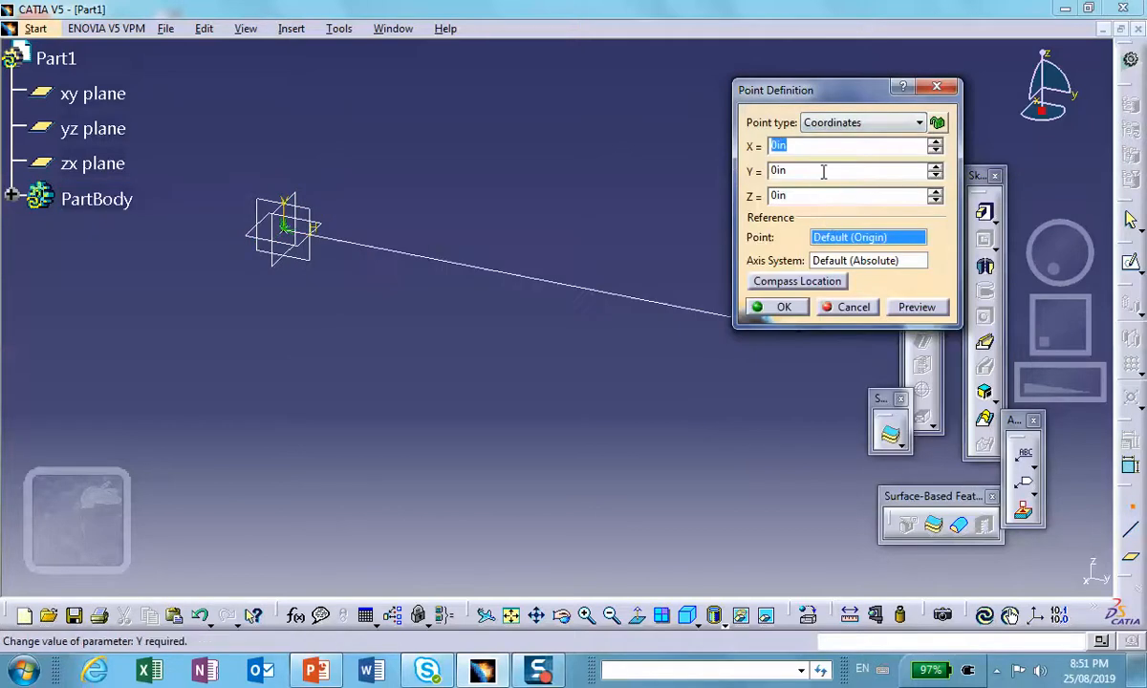
{"action": "left_click", "coordinate": [823, 172]}
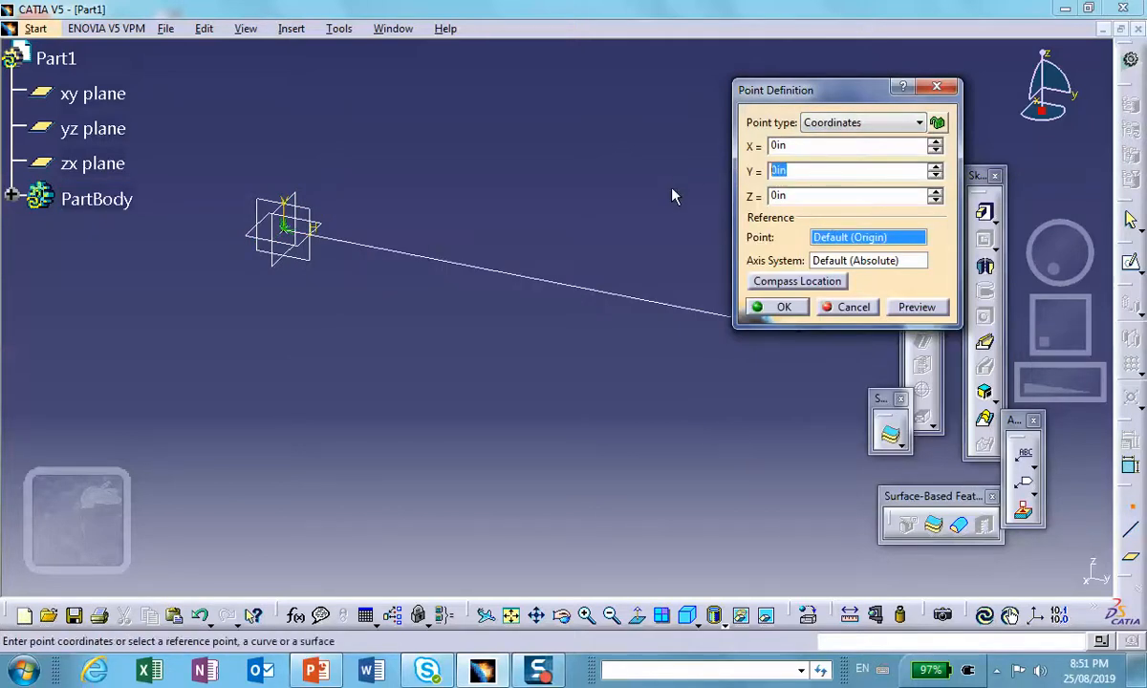
{"action": "type", "text": "10"}
{"action": "left_click", "coordinate": [792, 314]}
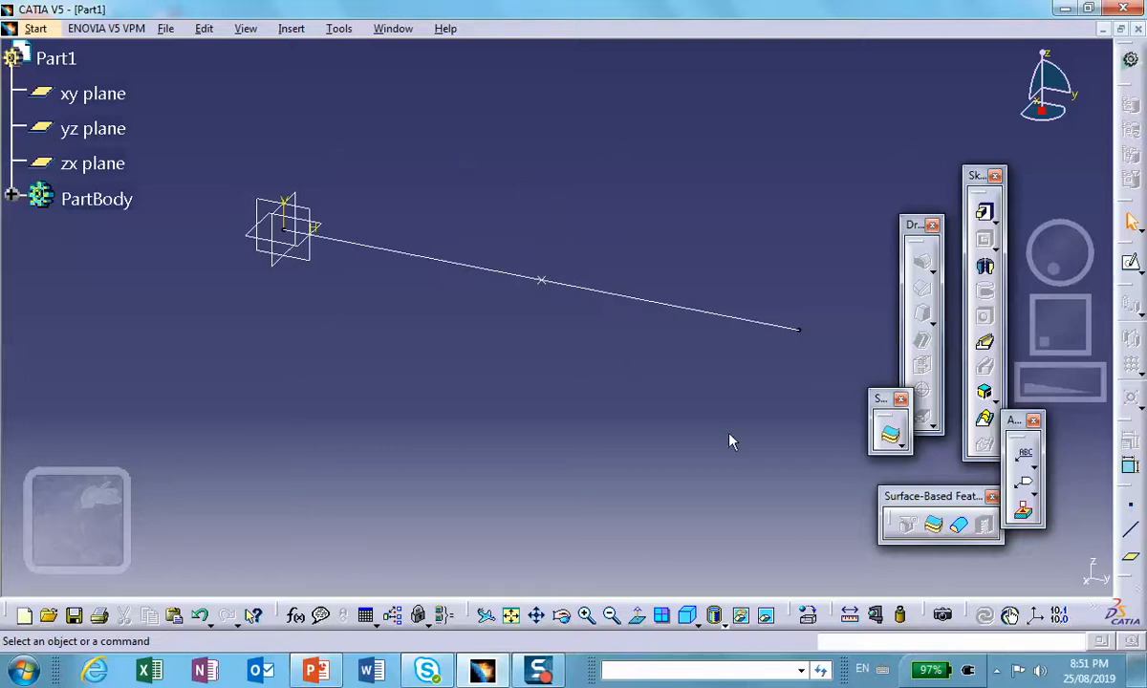
- Apply the Steel material from the Metal family of the default material catalog to Part1
{"action": "left_click", "coordinate": [808, 614]}
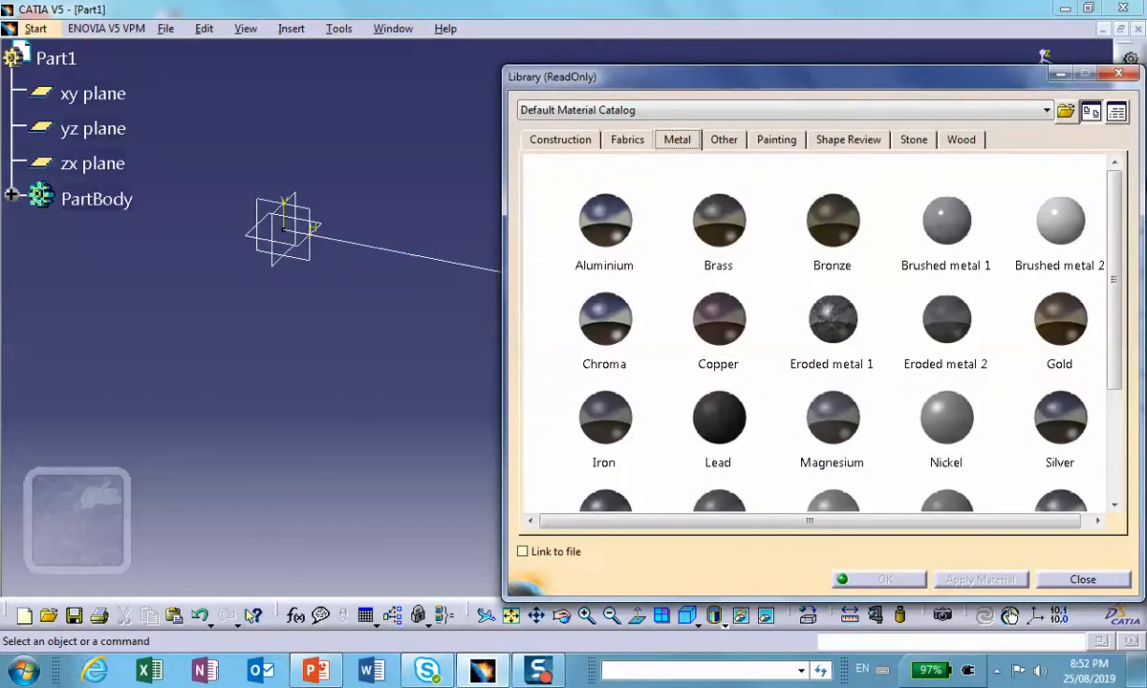
{"action": "scroll", "coordinate": [784, 482], "scroll_direction": "down", "scroll_amount": 2}
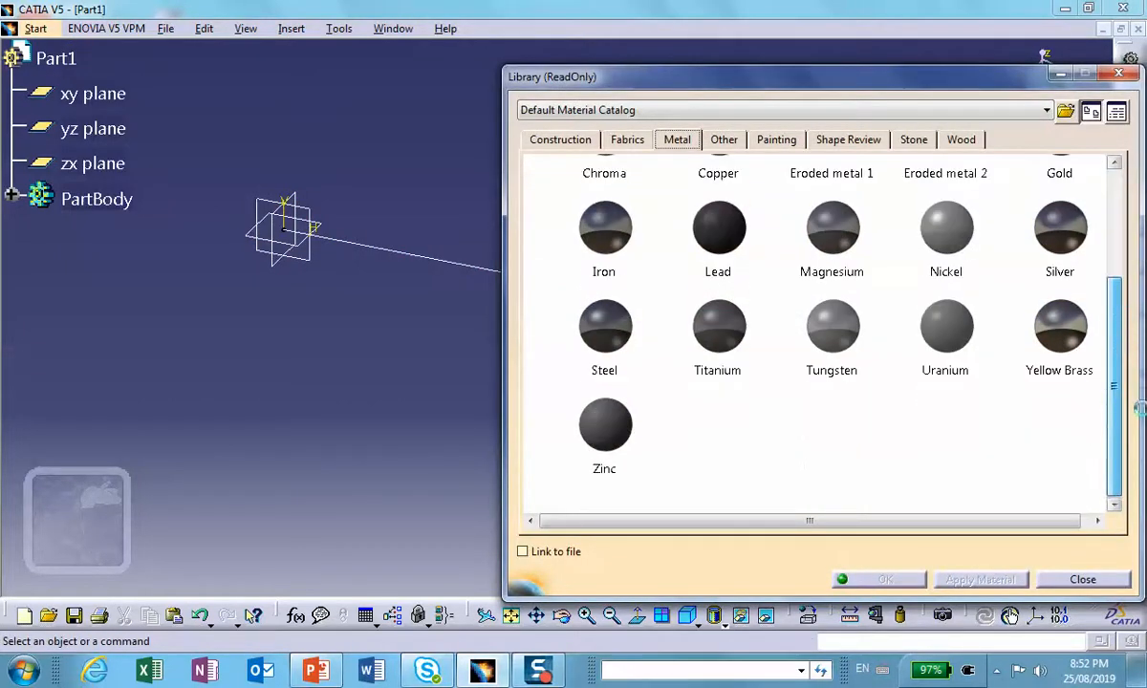
{"action": "left_click", "coordinate": [605, 329]}
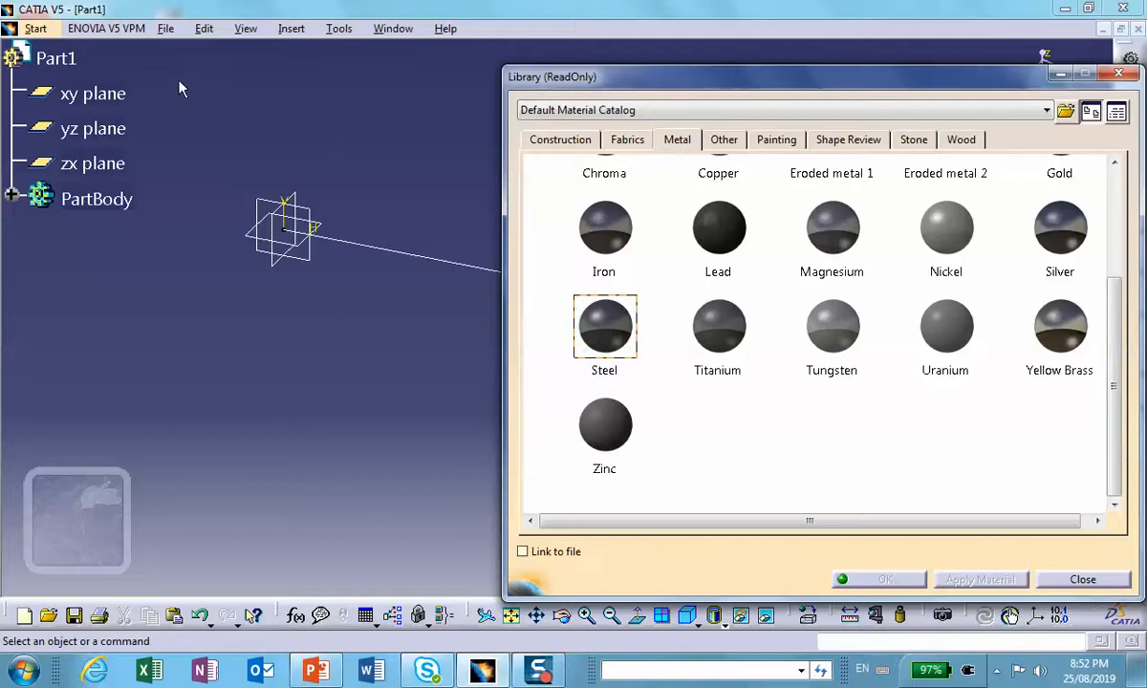
{"action": "left_click", "coordinate": [58, 59]}
{"action": "left_click", "coordinate": [884, 579]}
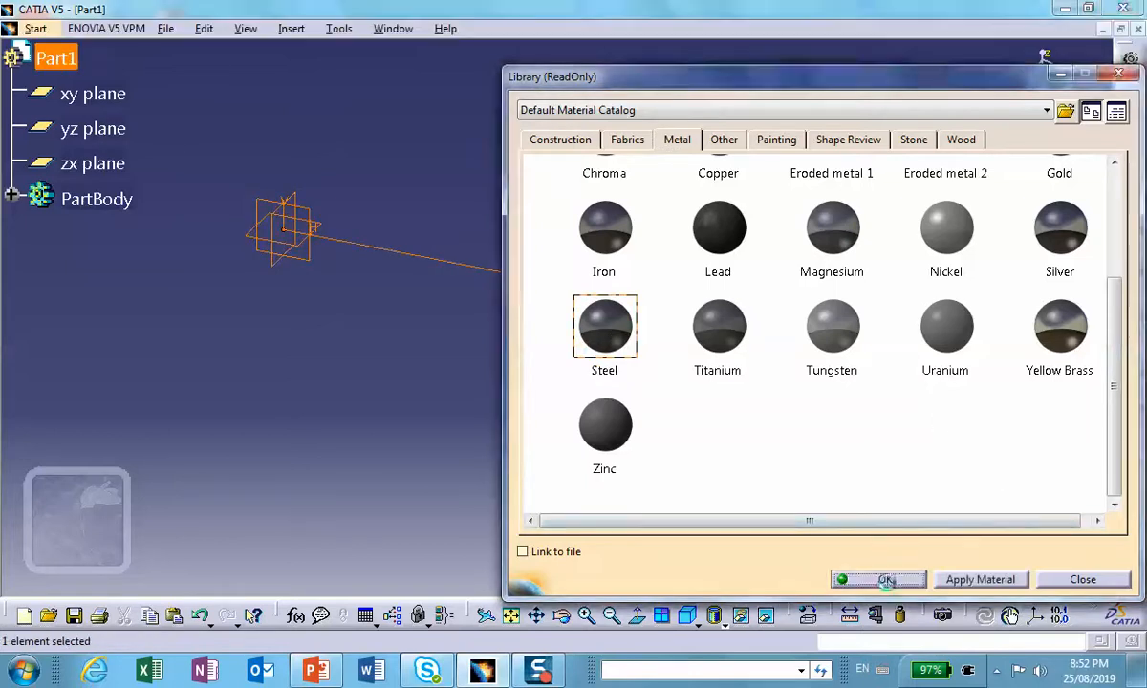
- Open the Steel material's analysis properties and set its Young Modulus to 3e+007psi
{"action": "left_click", "coordinate": [73, 268]}
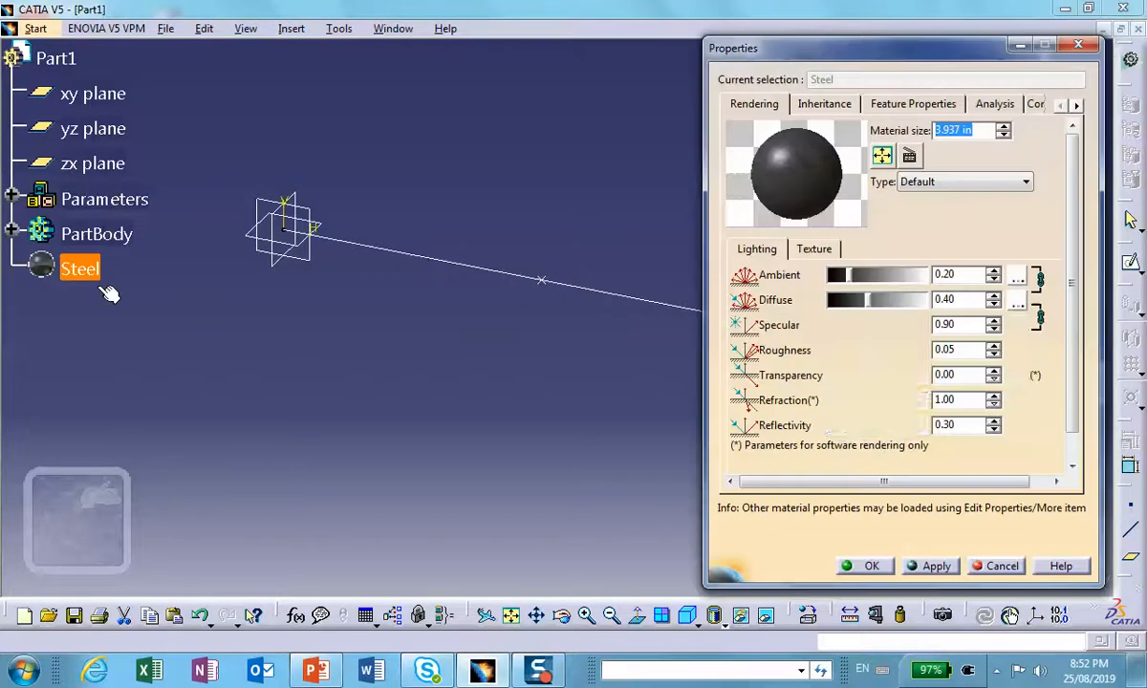
{"action": "left_click", "coordinate": [990, 103]}
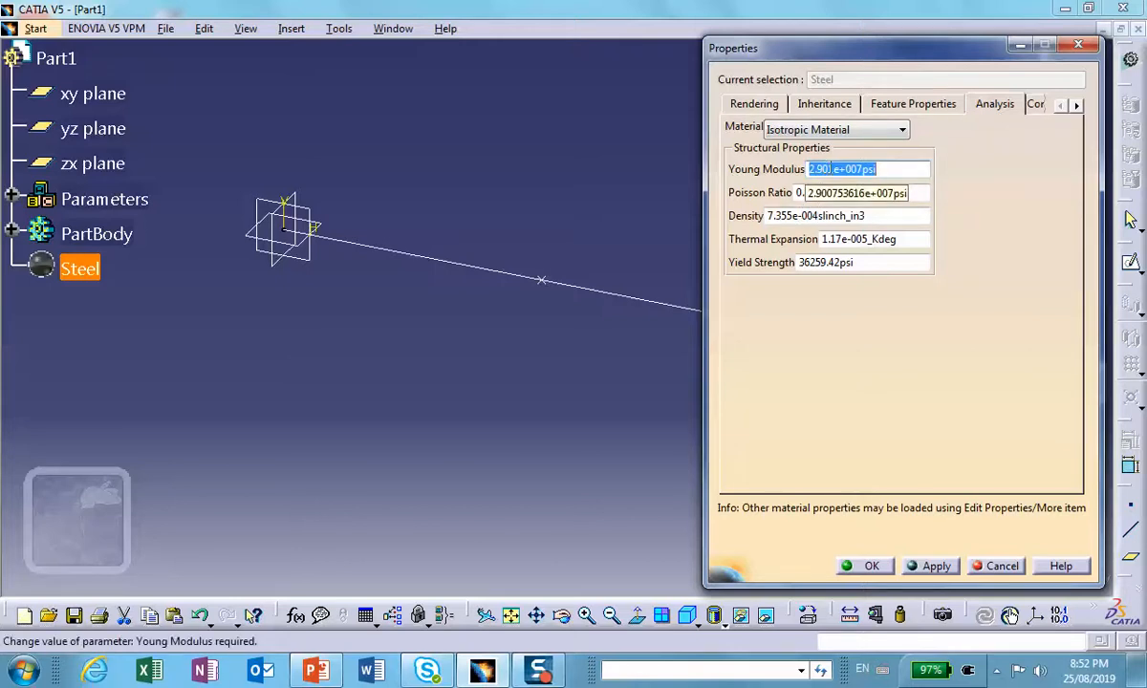
{"action": "left_click", "coordinate": [835, 168]}
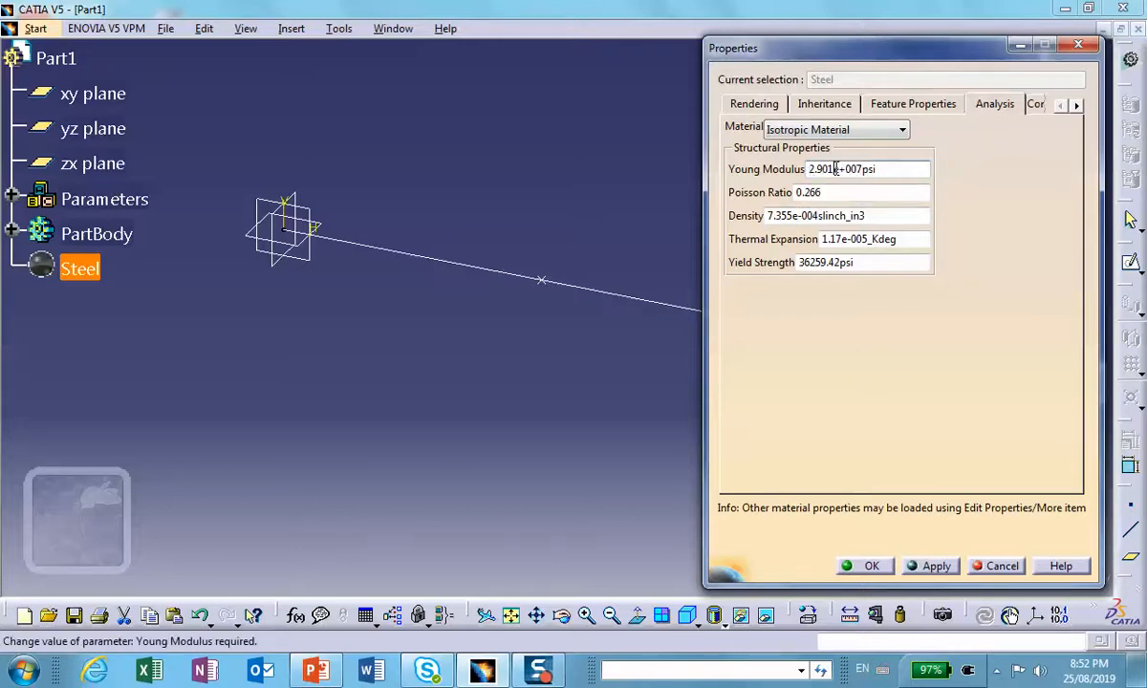
{"action": "key", "text": "BackSpace"}
{"action": "key", "text": "BackSpace"}
{"action": "key", "text": "BackSpace"}
{"action": "key", "text": "BackSpace"}
{"action": "key", "text": "BackSpace"}
{"action": "type", "text": "3"}
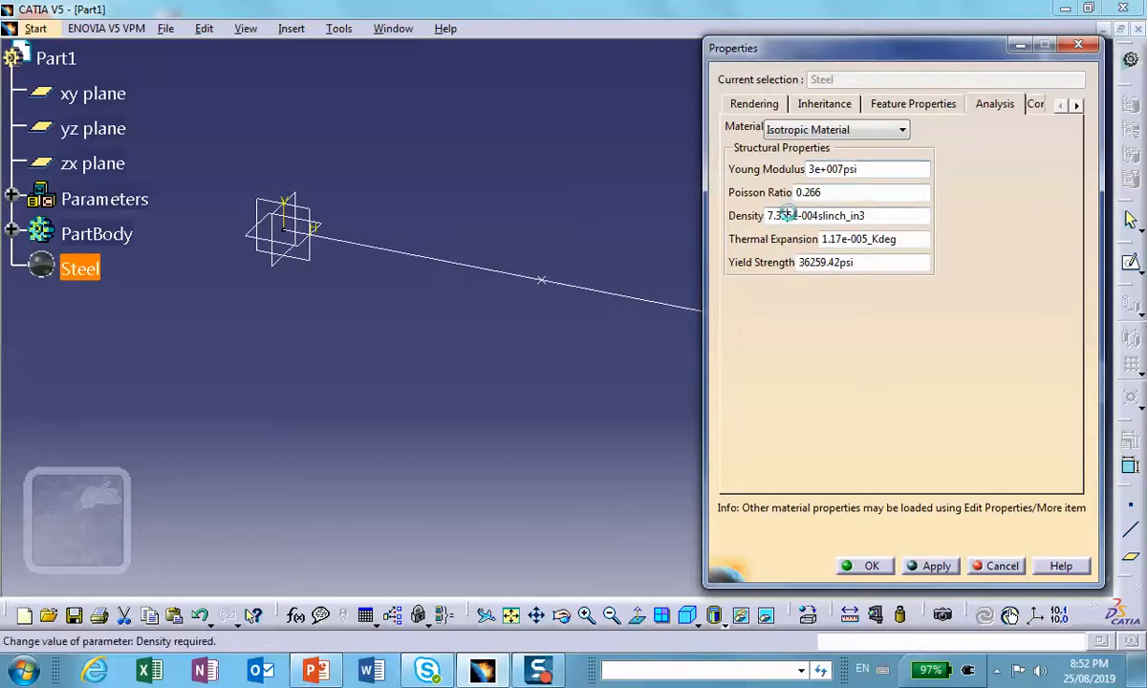
- Set the Steel material's density to 7.4e-004slinch_in3 and accept the material properties
{"action": "left_click", "coordinate": [784, 216]}
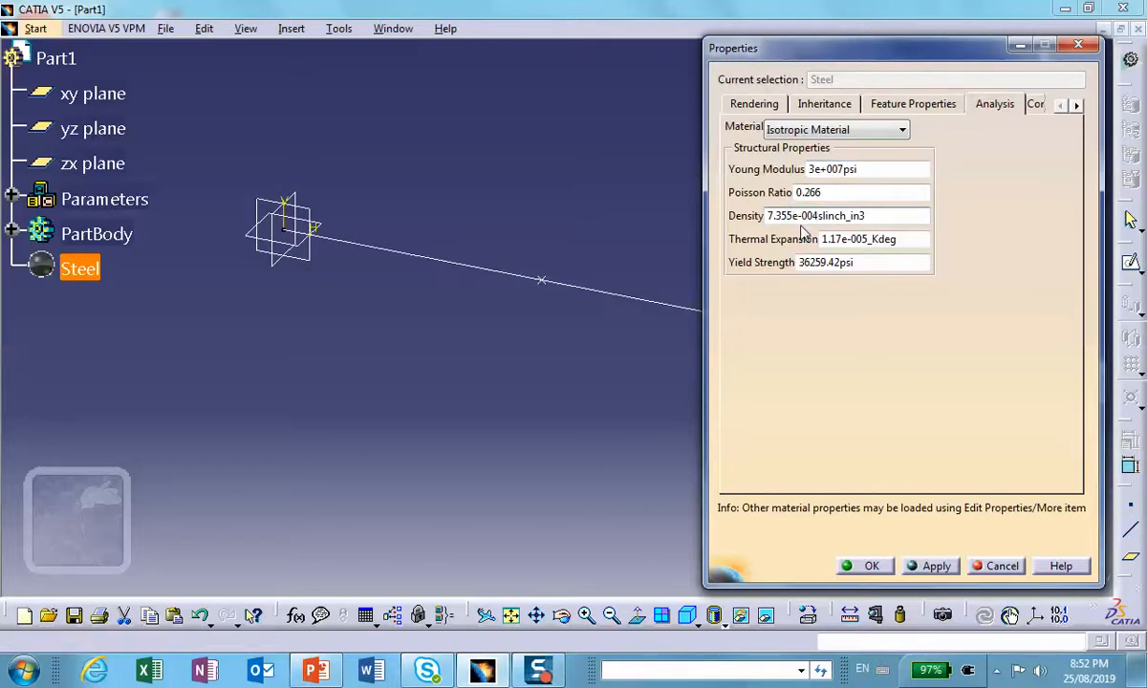
{"action": "key", "text": "BackSpace"}
{"action": "key", "text": "BackSpace"}
{"action": "key", "text": "BackSpace"}
{"action": "type", "text": "4"}
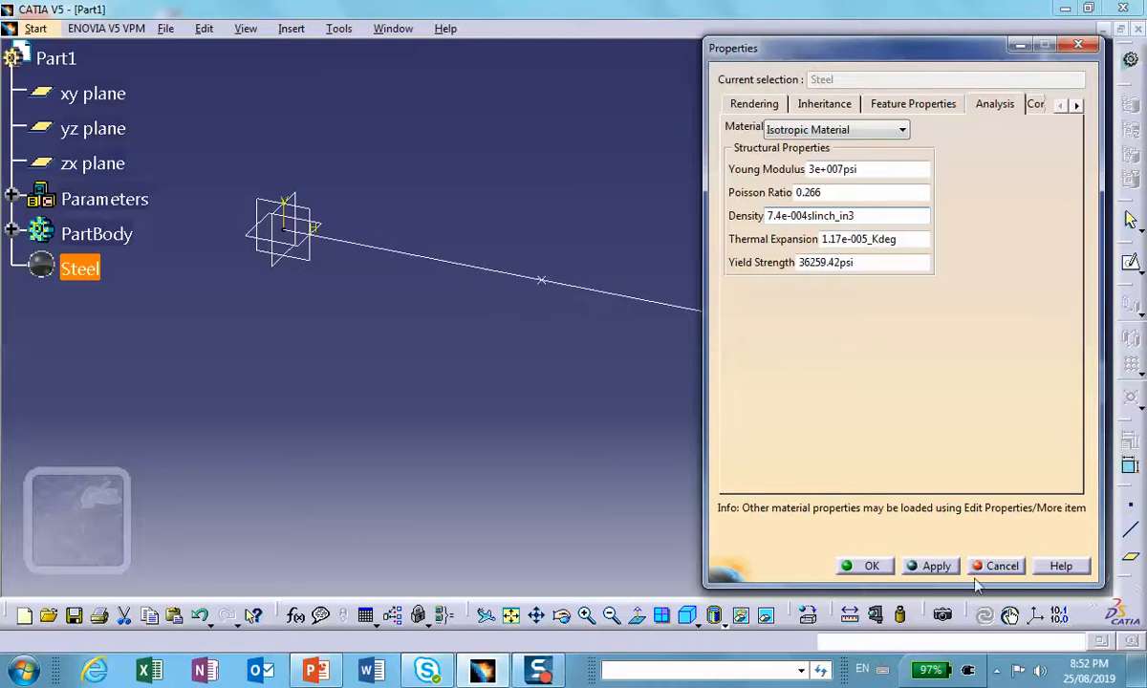
{"action": "left_click", "coordinate": [870, 566]}
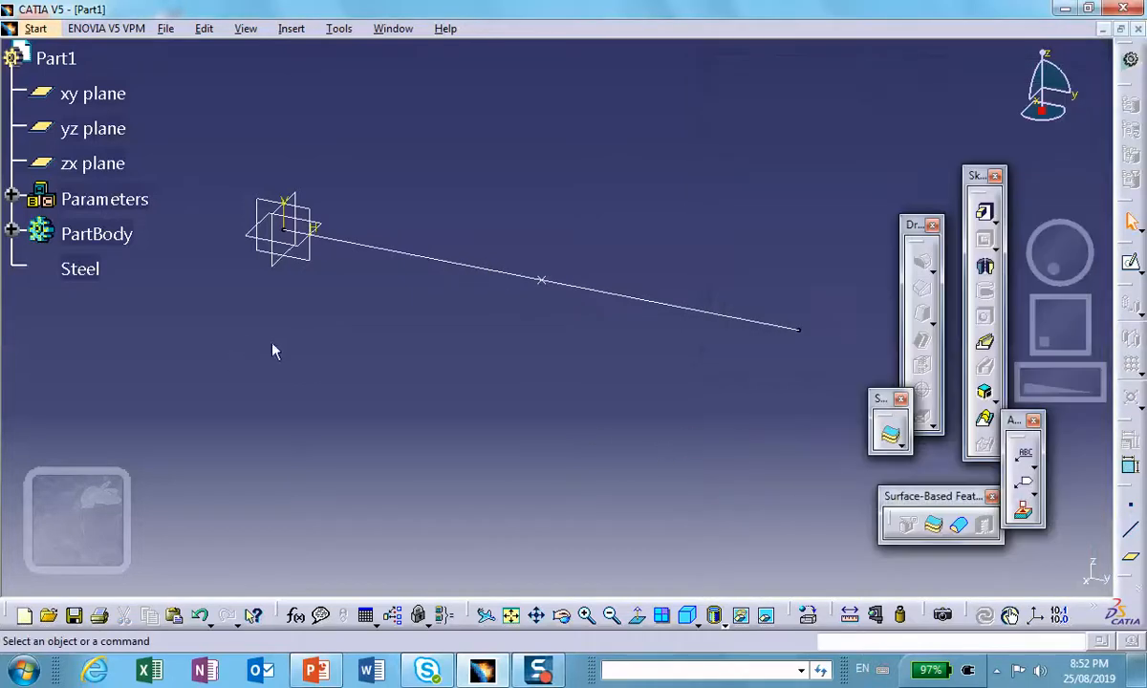
- Start saving Part1.CATPart through save management, choosing the Wave_propagation_along_a bar_Cook folder on the Desktop
{"action": "left_click", "coordinate": [173, 31]}
{"action": "left_click", "coordinate": [77, 233]}
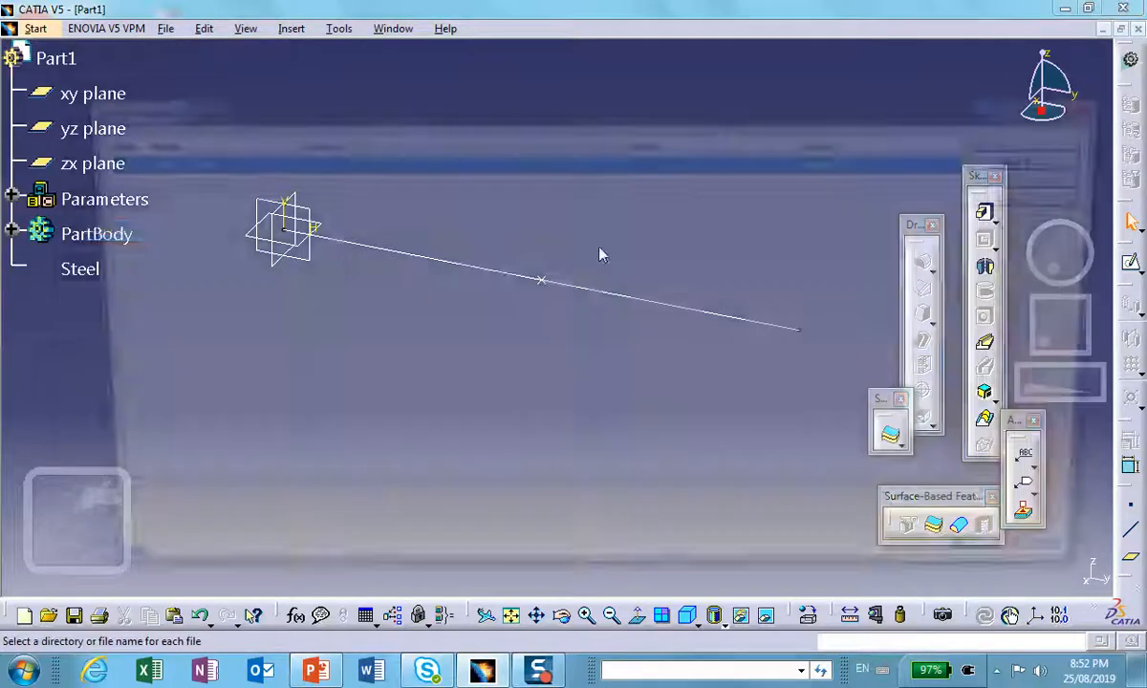
{"action": "left_click", "coordinate": [1045, 160]}
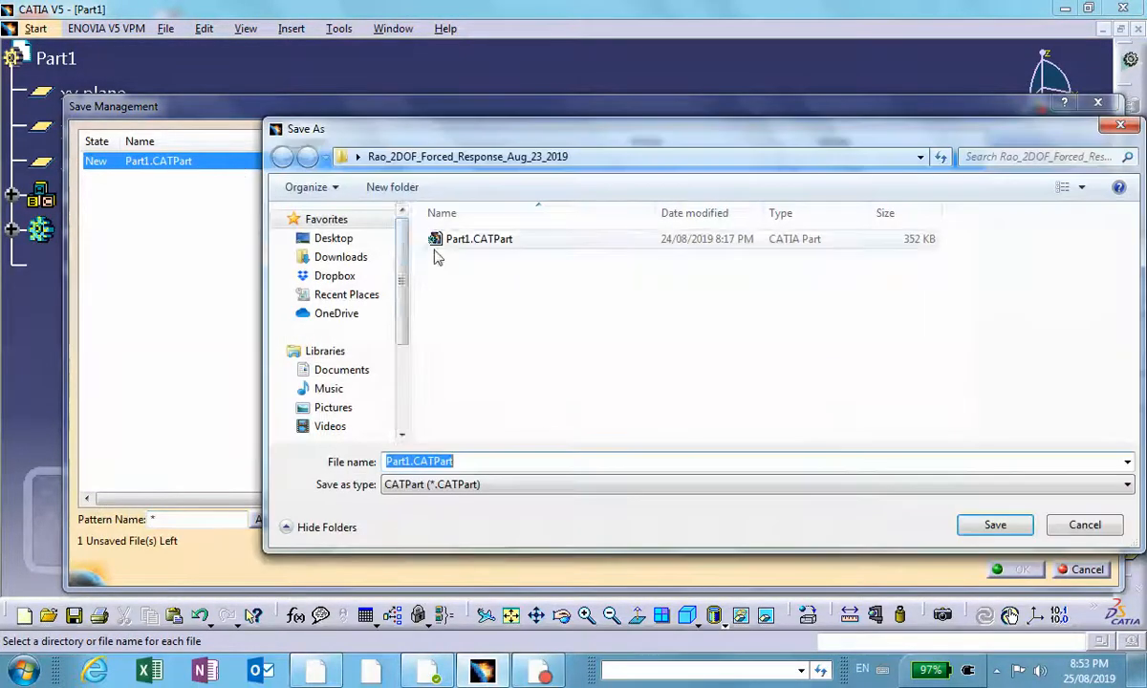
{"action": "left_click", "coordinate": [335, 239]}
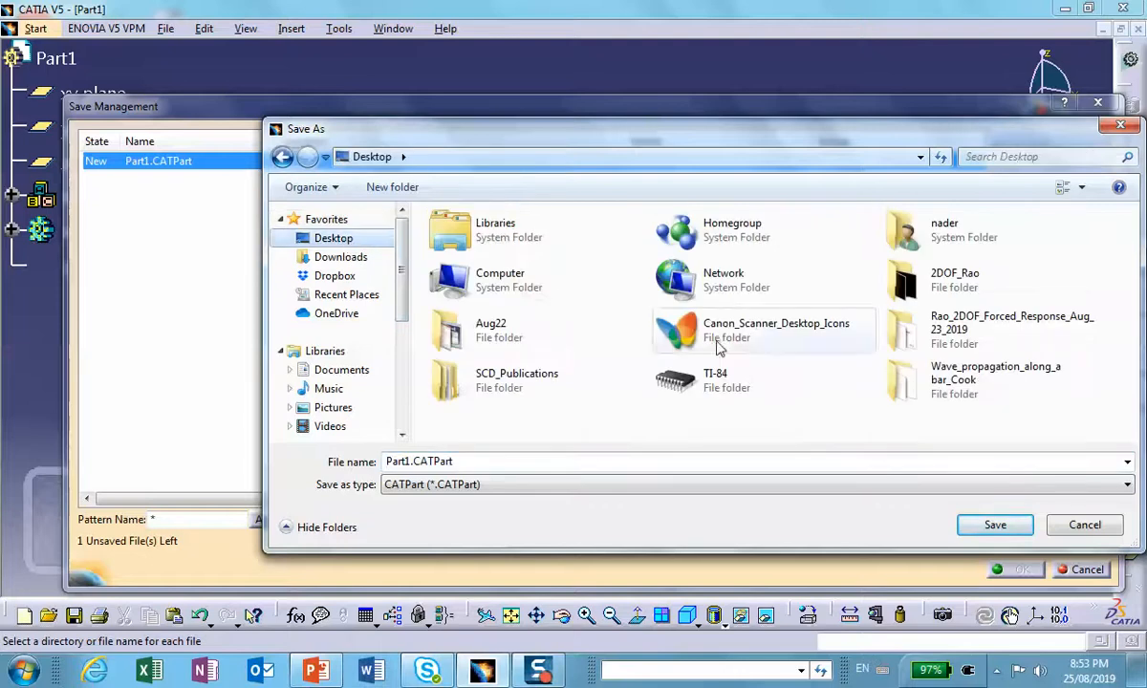
{"action": "double_click", "coordinate": [941, 387]}
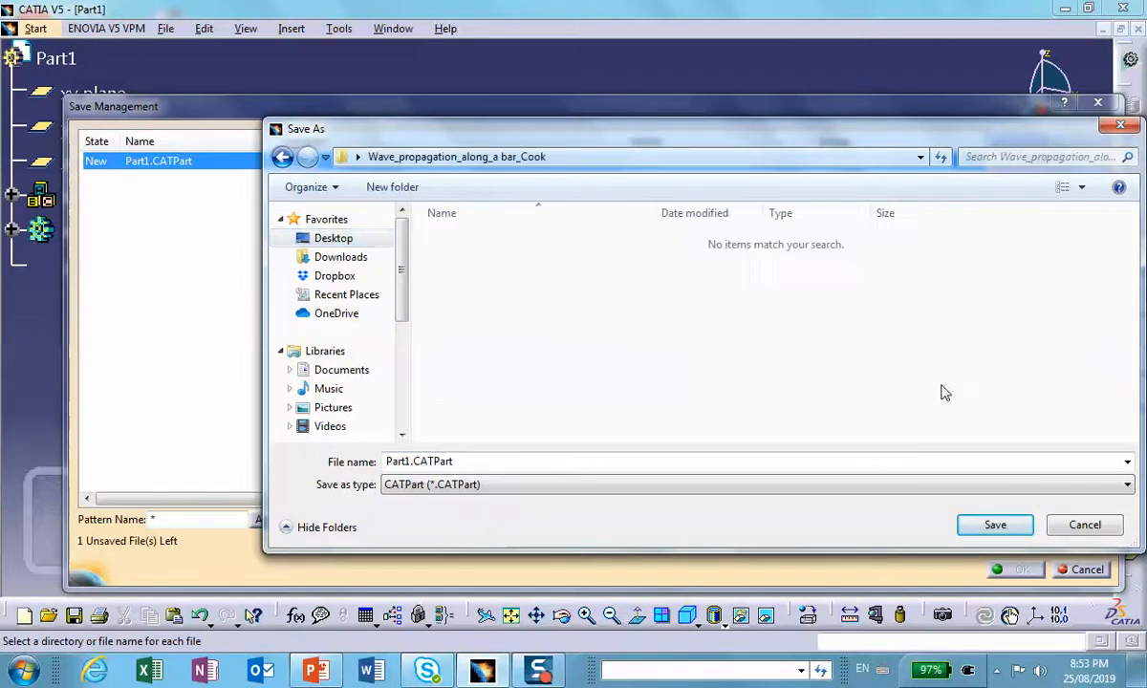
- Create a subfolder named wave-propagation and save Part1.CATPart in it
{"action": "left_click", "coordinate": [389, 186]}
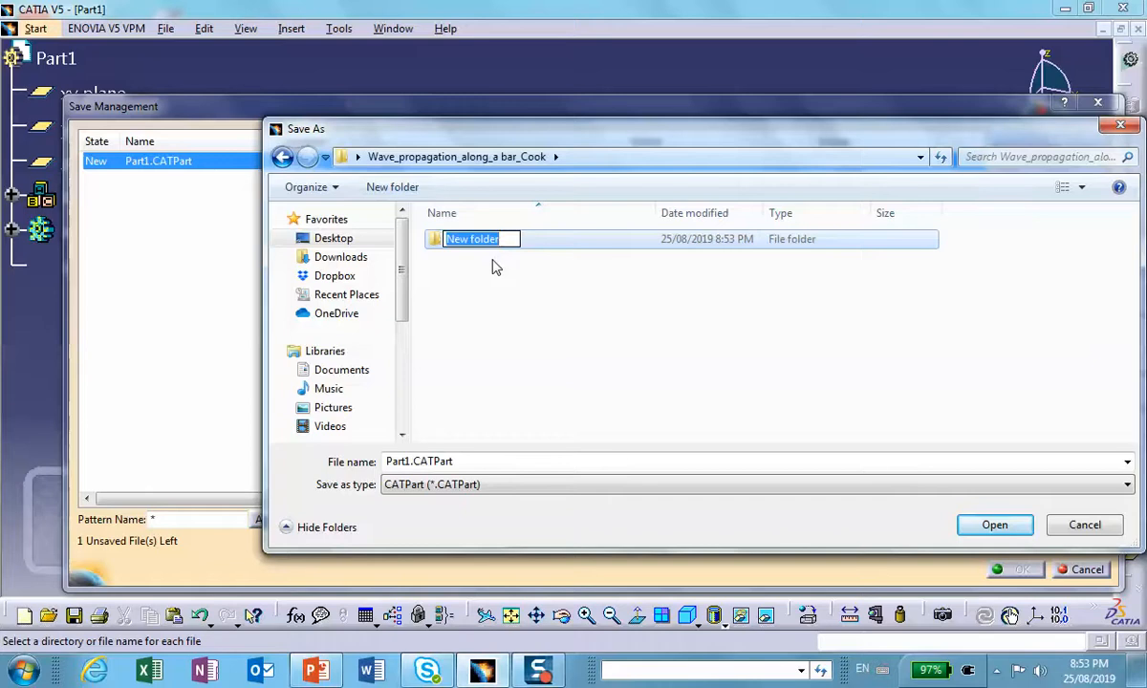
{"action": "type", "text": "wa"}
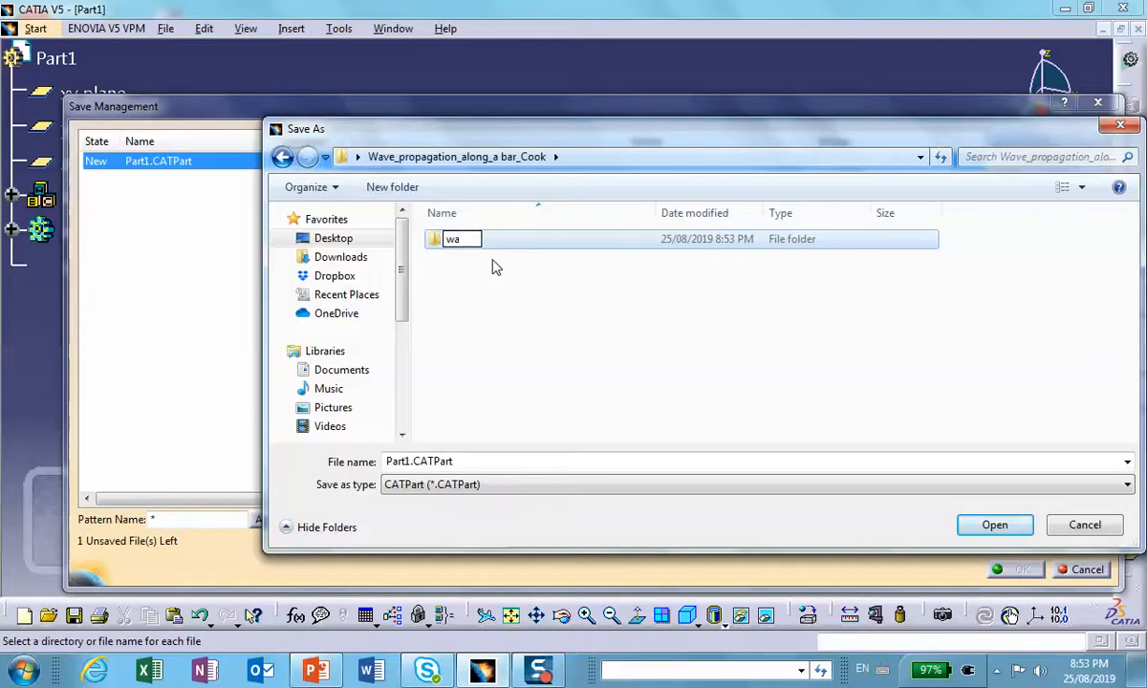
{"action": "type", "text": "ve"}
{"action": "type", "text": "-prp"}
{"action": "type", "text": "opaga"}
{"action": "type", "text": "tion"}
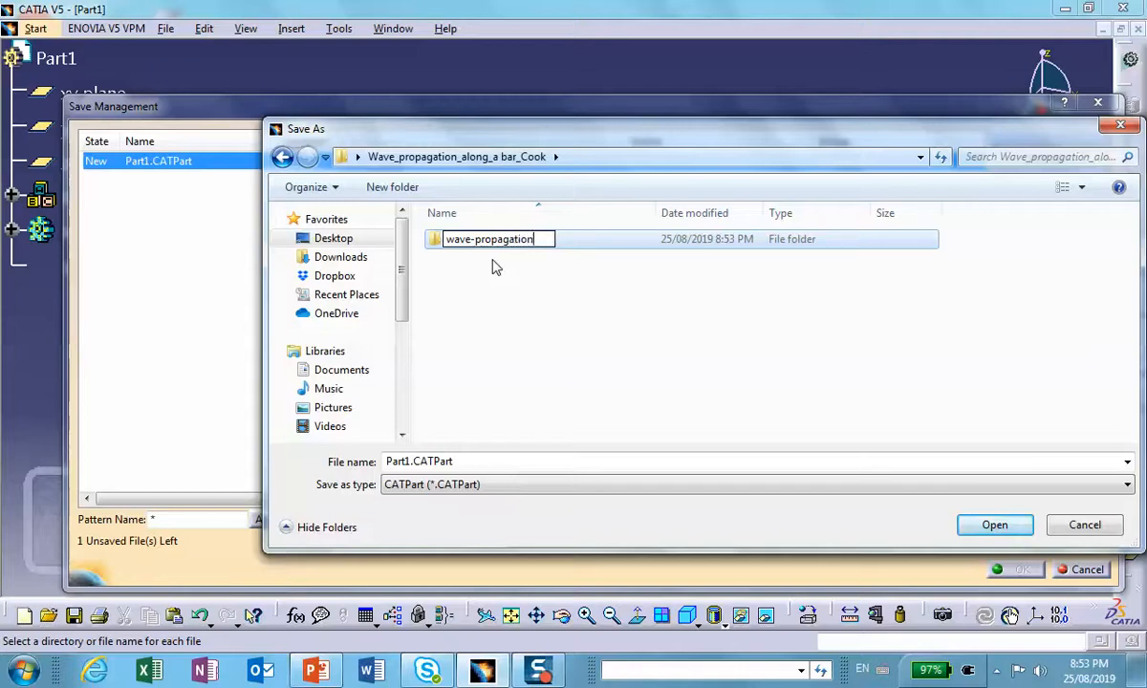
{"action": "left_click", "coordinate": [1011, 527]}
{"action": "left_click", "coordinate": [1005, 525]}
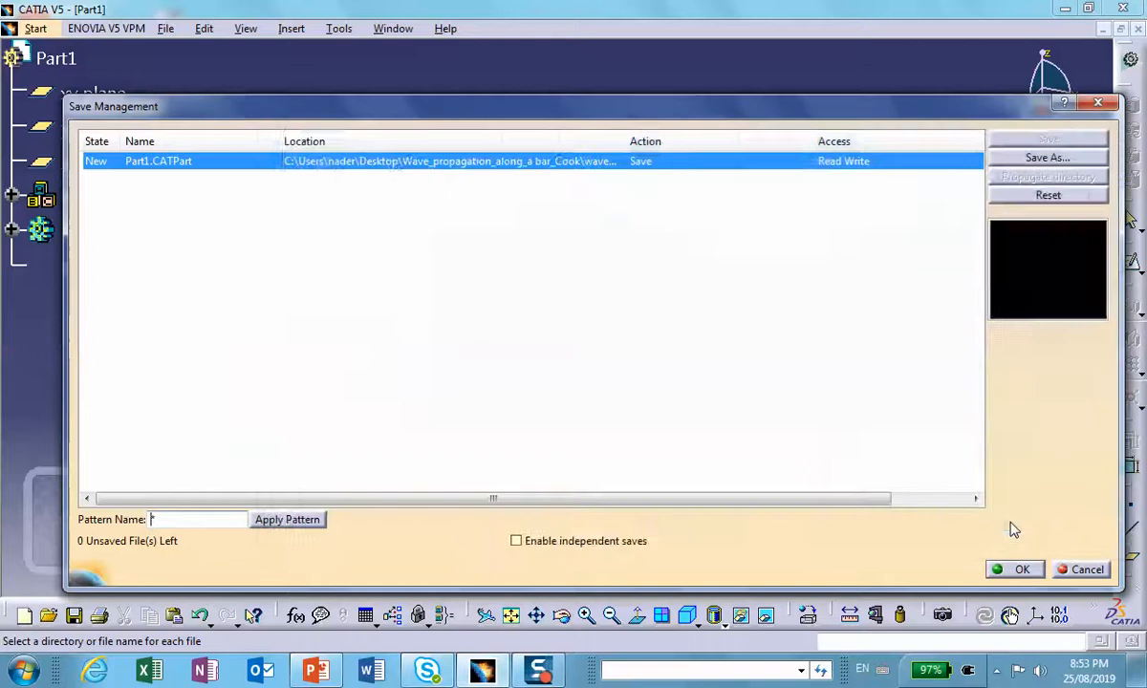
{"action": "left_click", "coordinate": [1008, 568]}
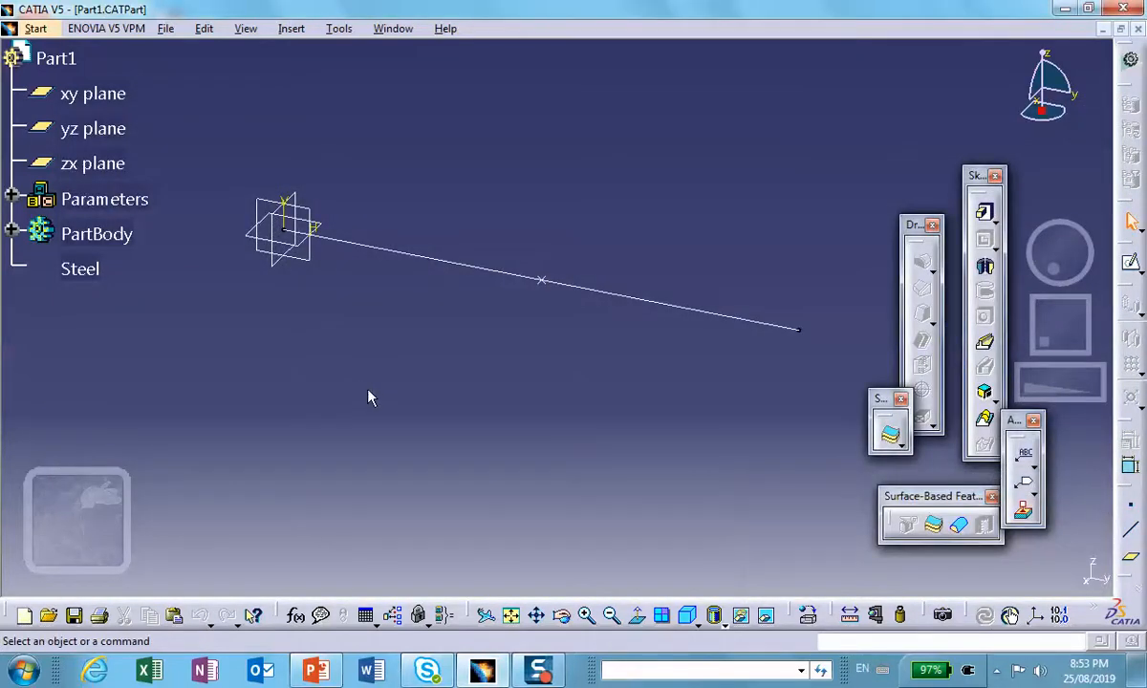
- Start a Generative Structural Analysis of the part with a Static Analysis case and switch to the Advanced Meshing Tools workbench
{"action": "left_click", "coordinate": [35, 29]}
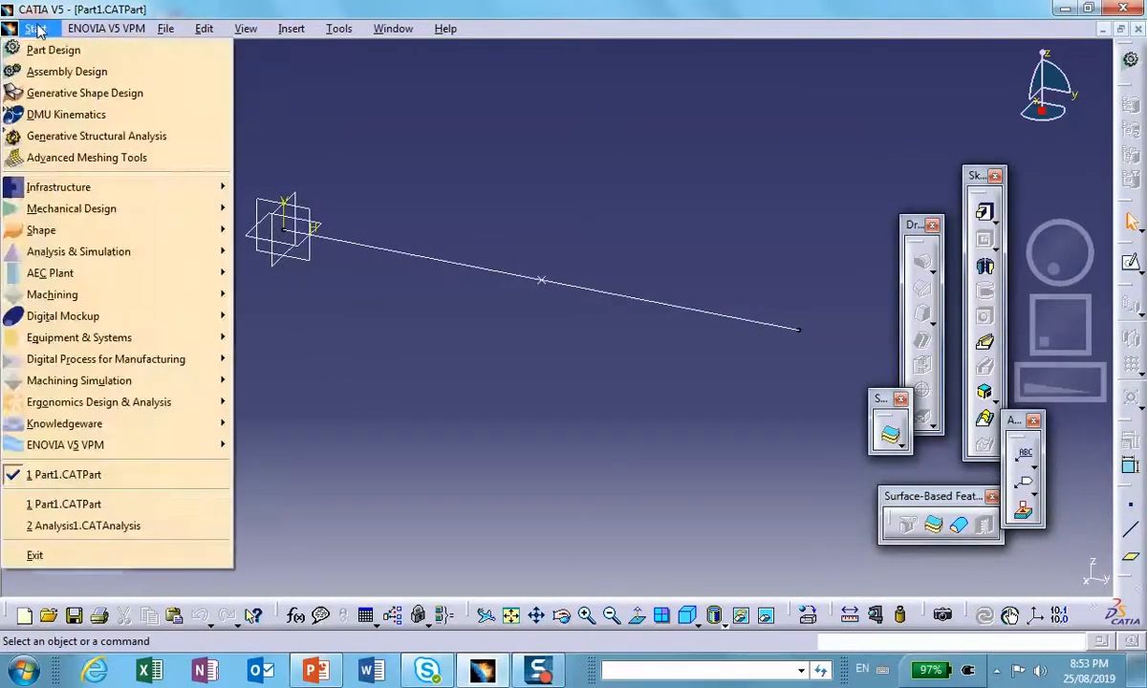
{"action": "left_click", "coordinate": [56, 140]}
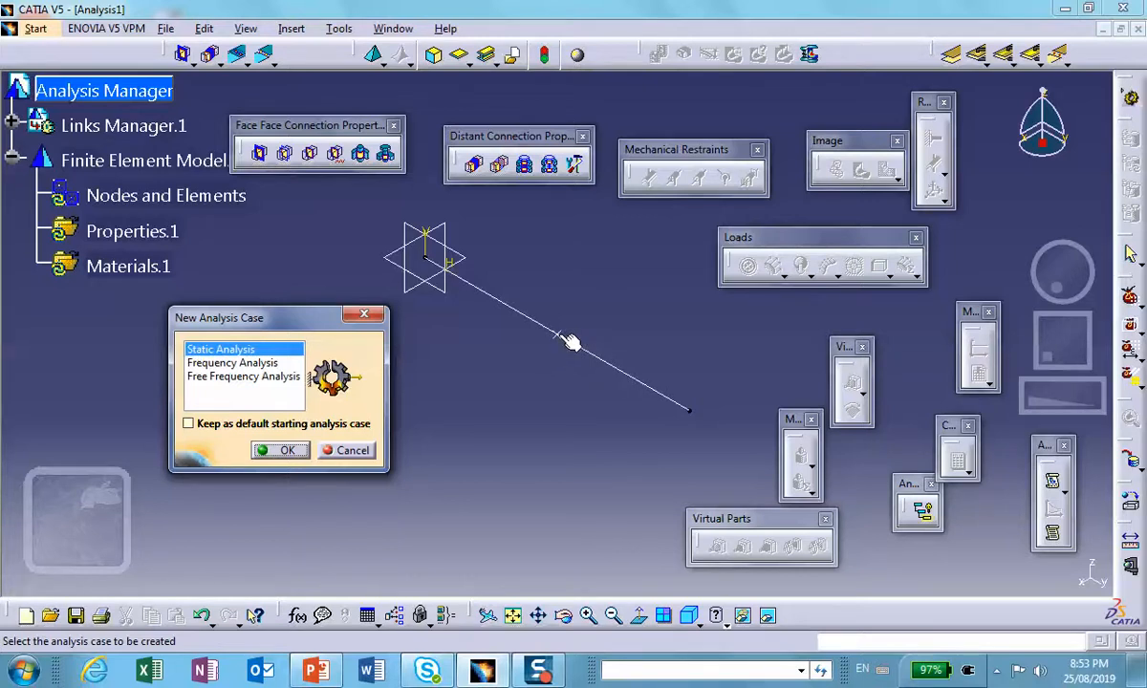
{"action": "left_click", "coordinate": [285, 451]}
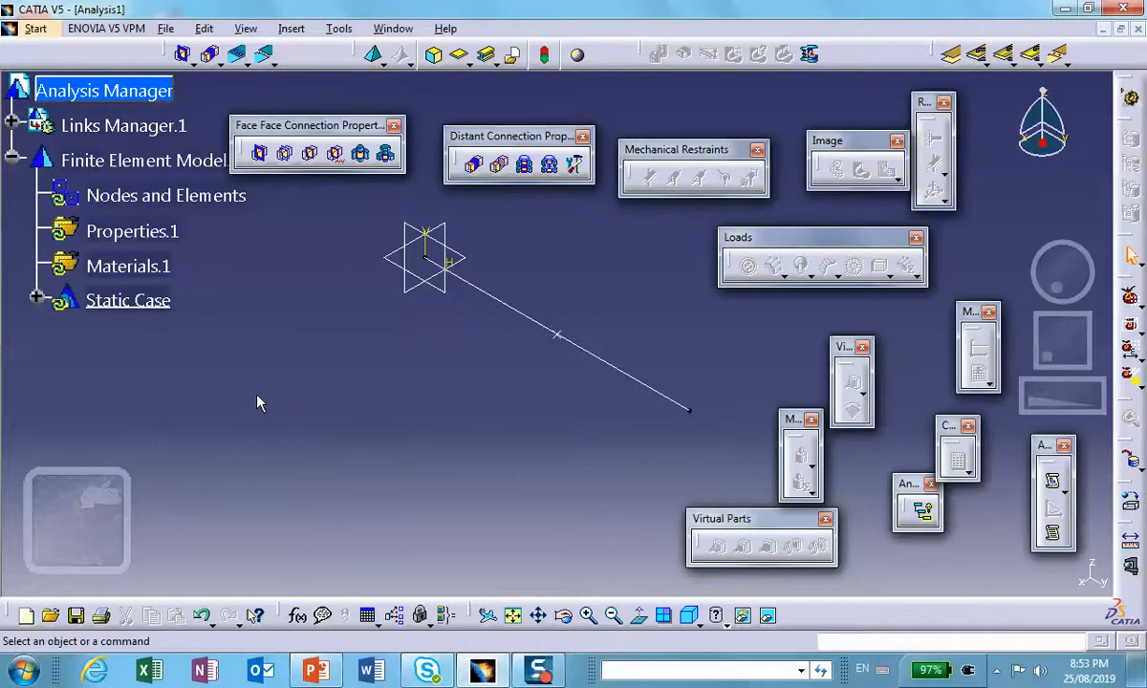
{"action": "left_click", "coordinate": [35, 29]}
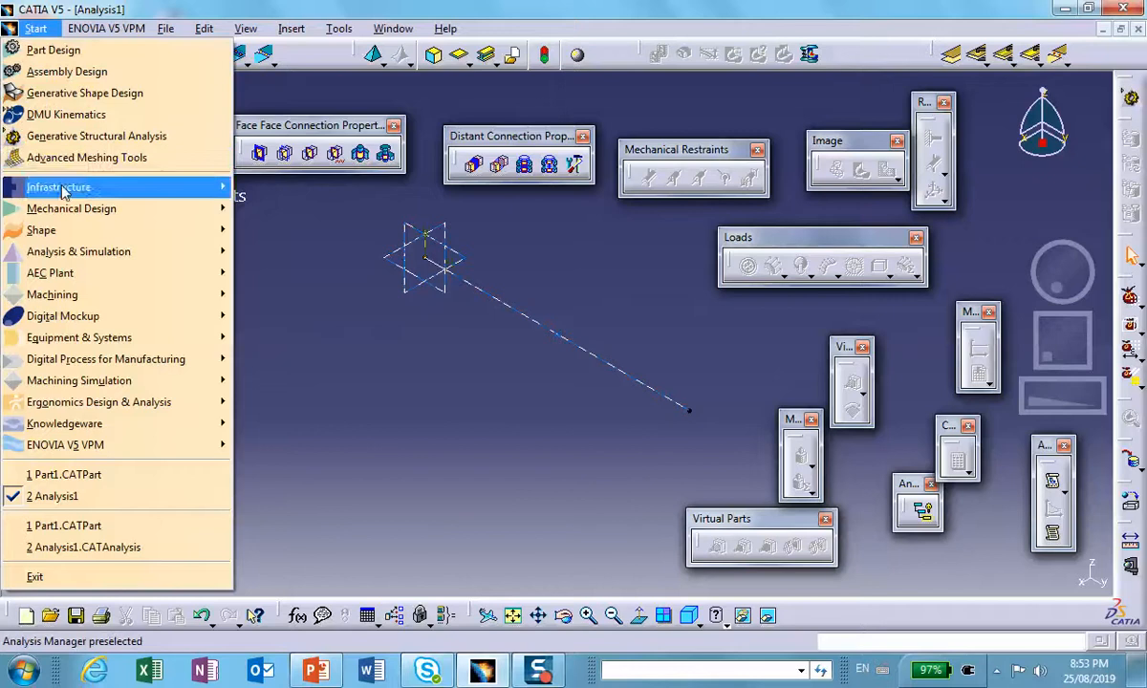
{"action": "mouse_move", "coordinate": [110, 251]}
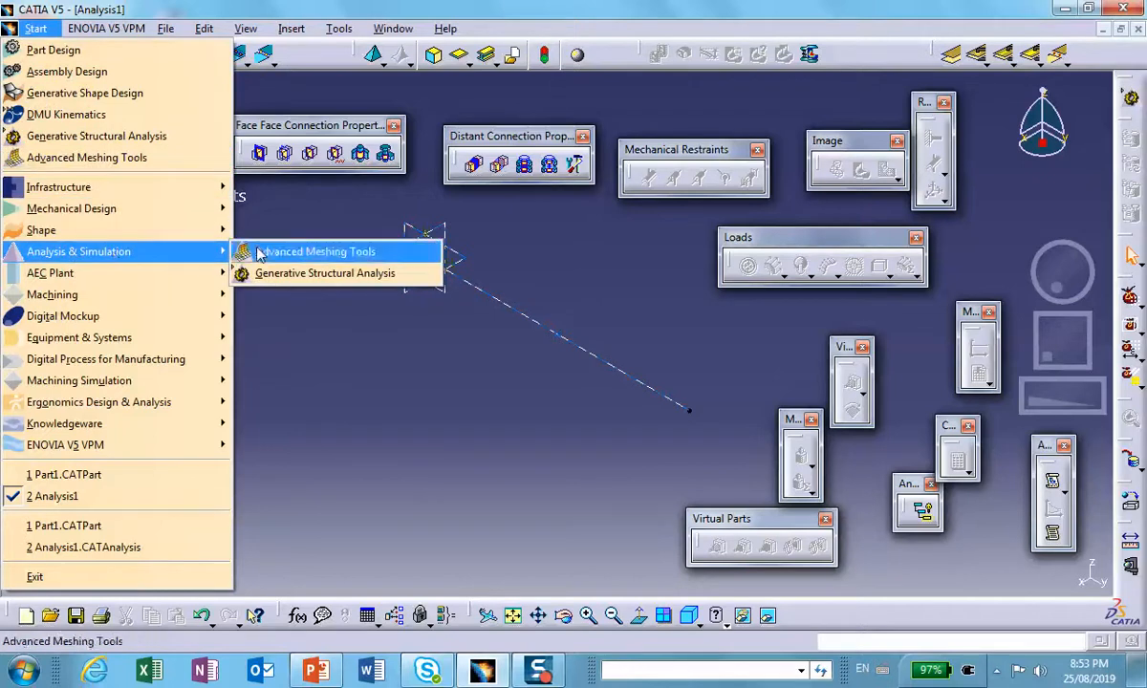
{"action": "left_click", "coordinate": [315, 252]}
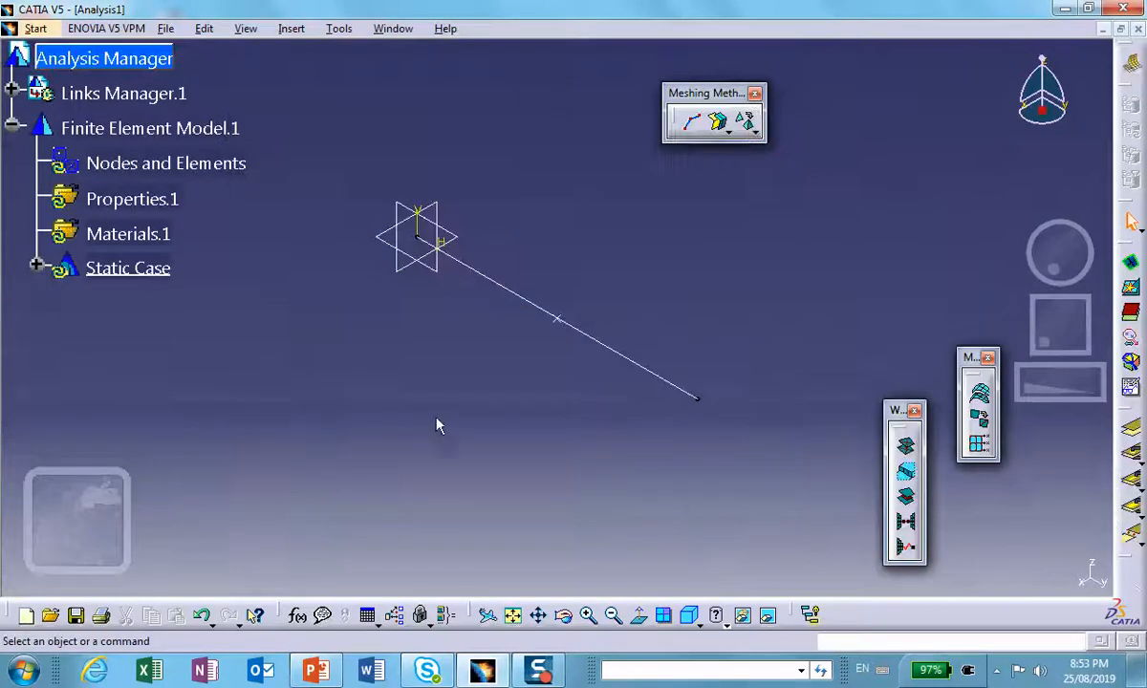
{"action": "left_click", "coordinate": [693, 125]}
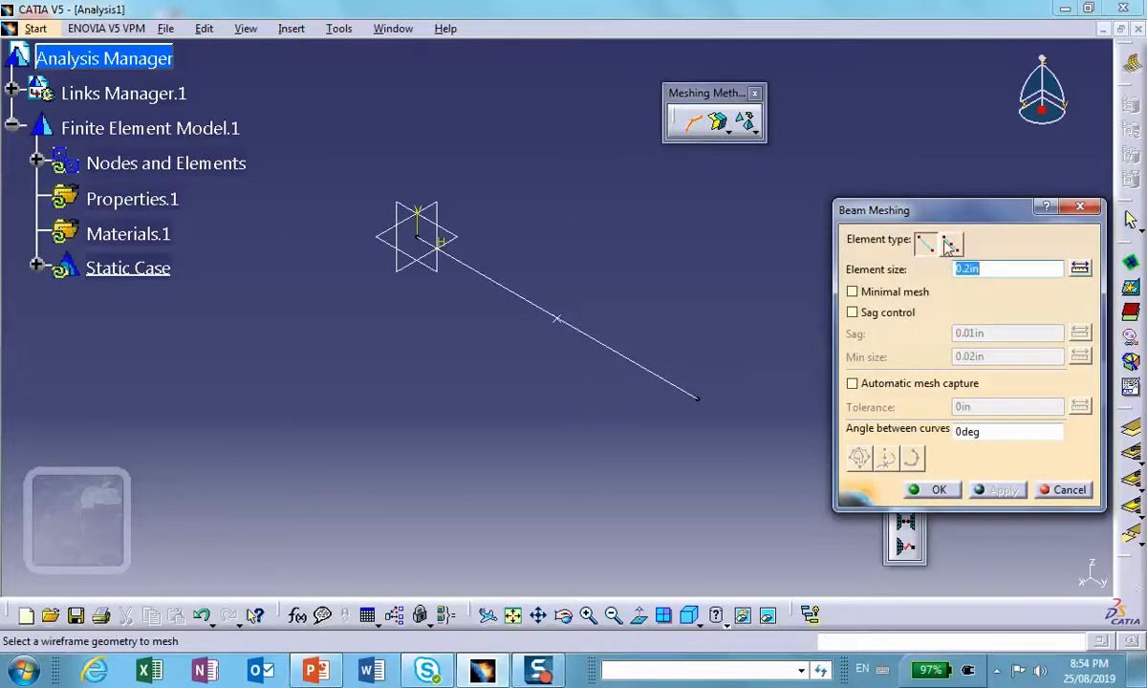
{"action": "left_click_drag", "start_coordinate": [960, 218], "coordinate": [926, 172]}
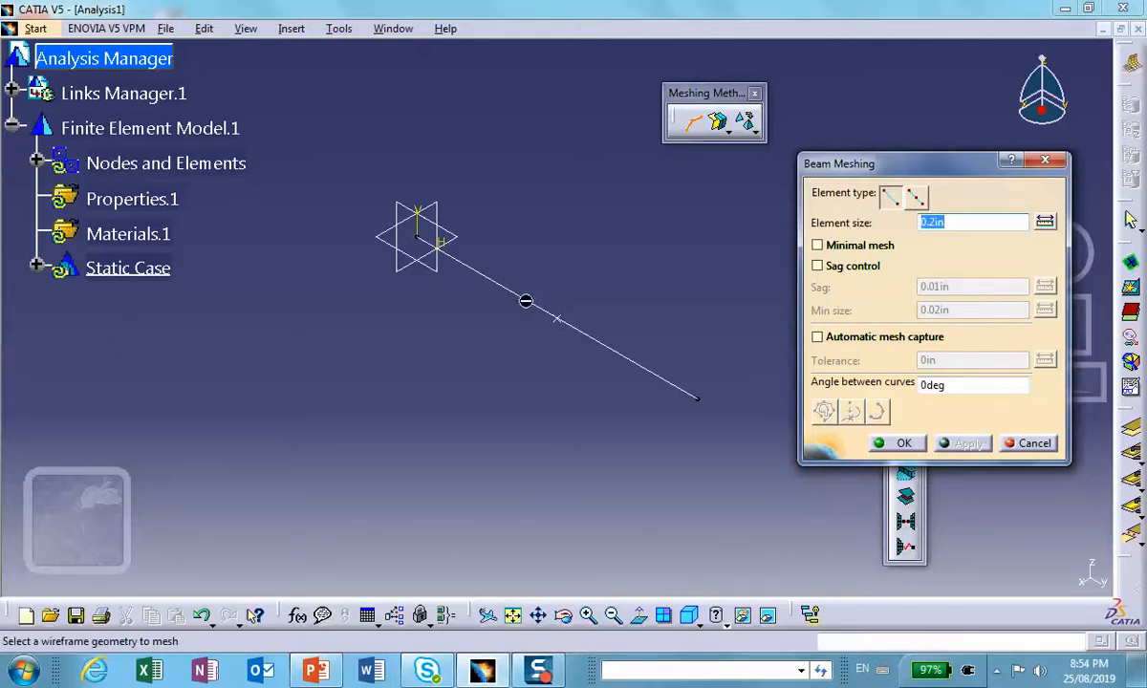
{"action": "left_click", "coordinate": [1033, 445]}
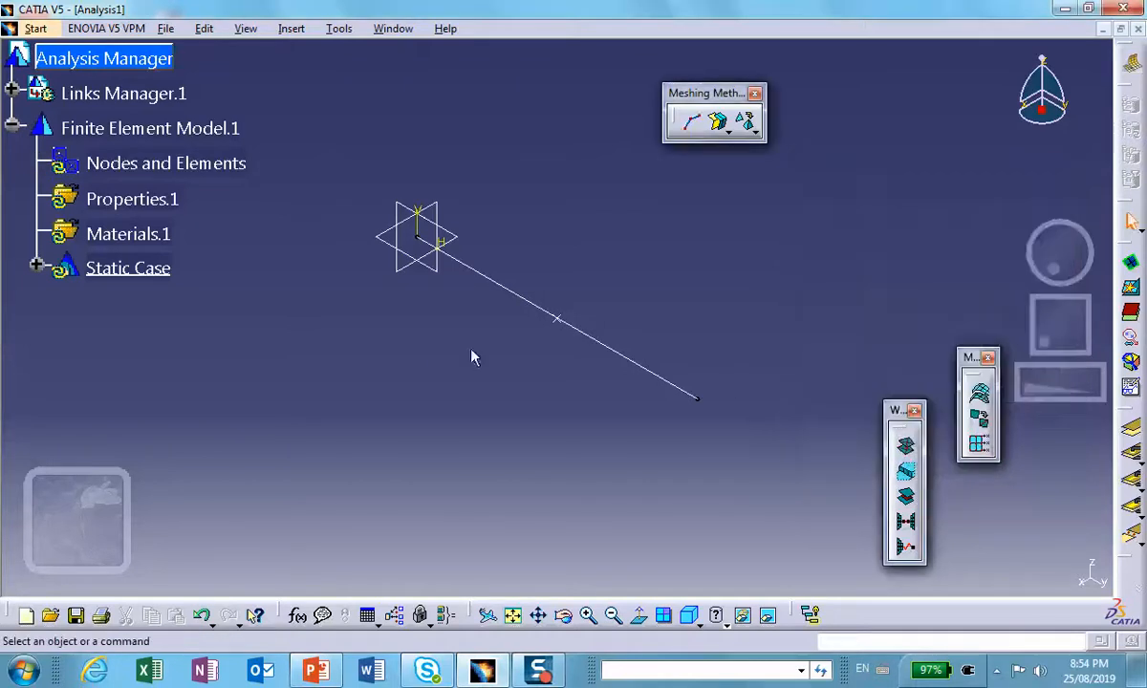
- Join the sketched line in Part1 using Generative Shape Design, with the default merging distance, and return to the analysis document
{"action": "left_click", "coordinate": [1103, 30]}
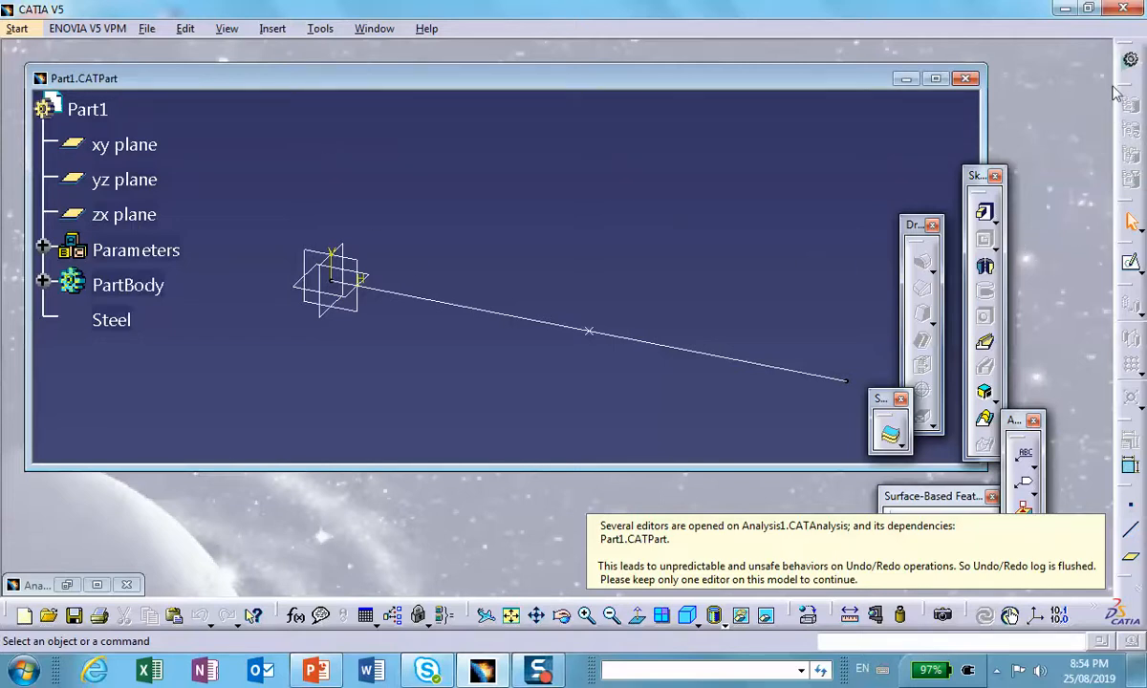
{"action": "left_click", "coordinate": [1129, 60]}
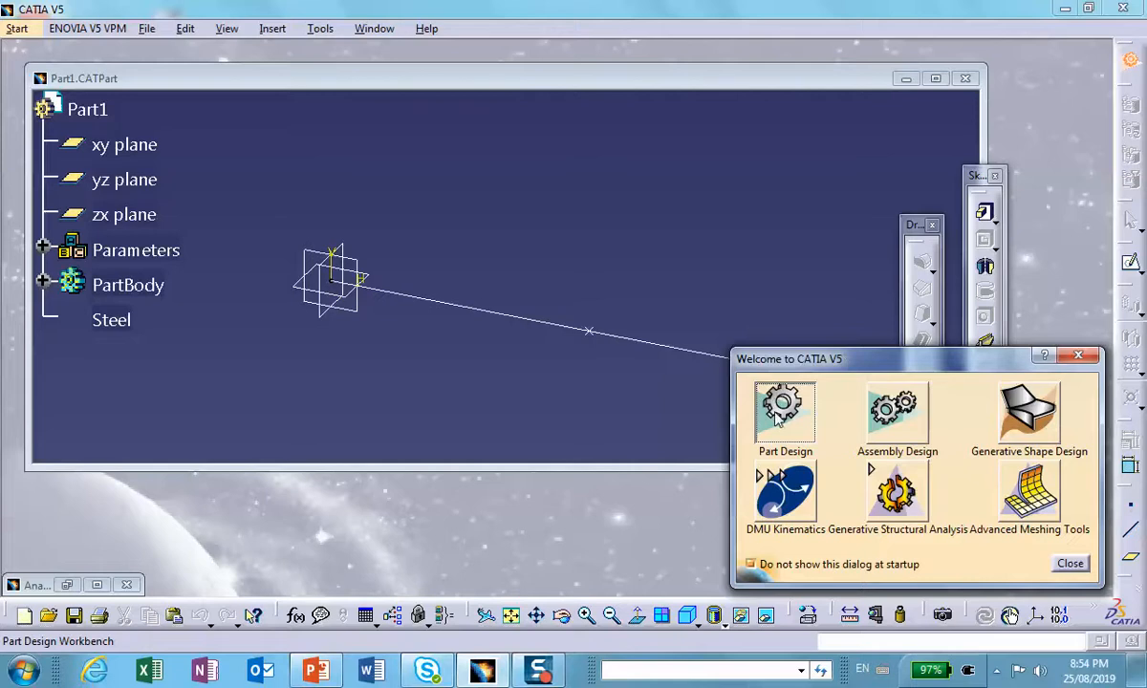
{"action": "left_click", "coordinate": [1027, 411]}
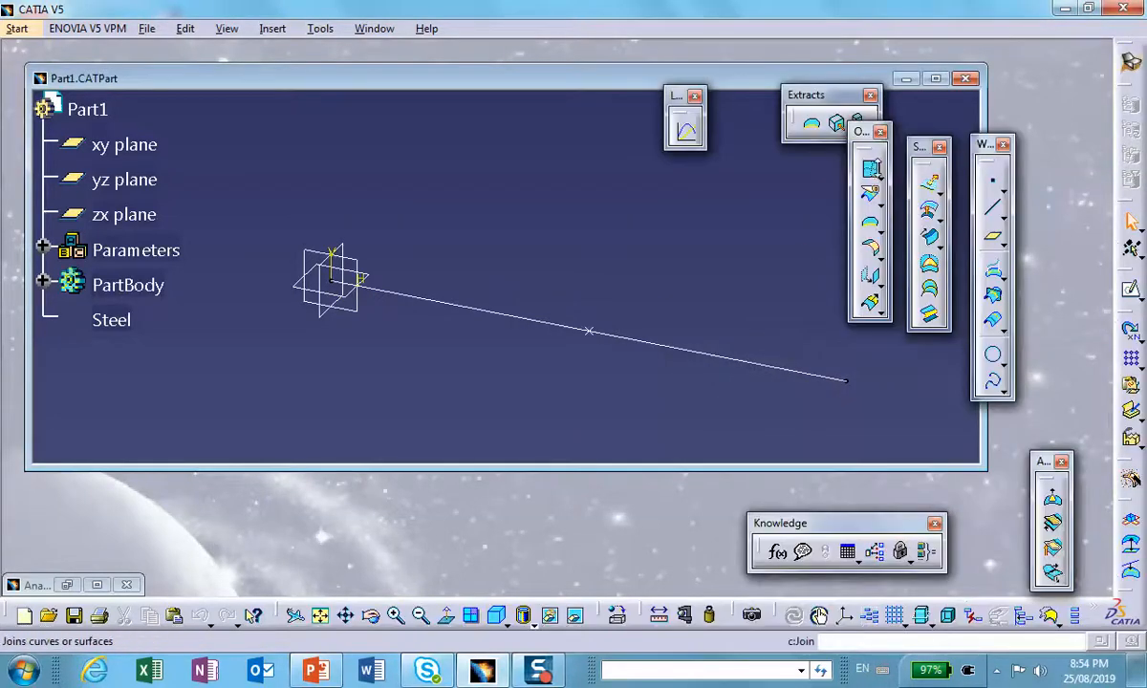
{"action": "left_click", "coordinate": [871, 172]}
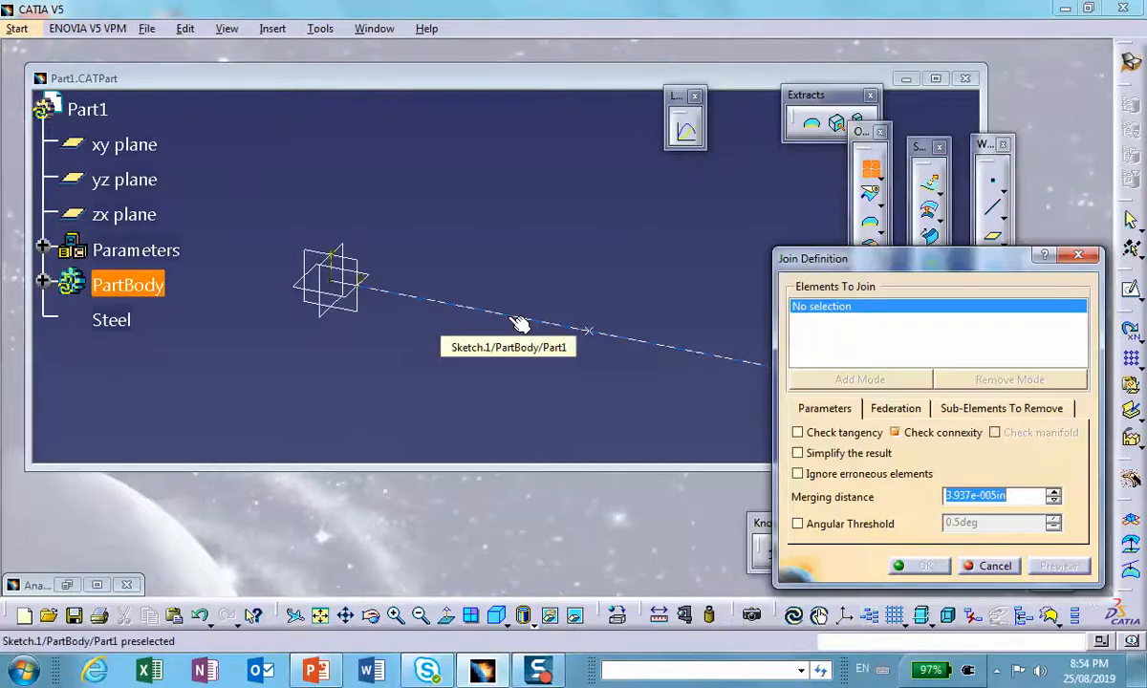
{"action": "left_click", "coordinate": [507, 317]}
{"action": "left_click", "coordinate": [917, 566]}
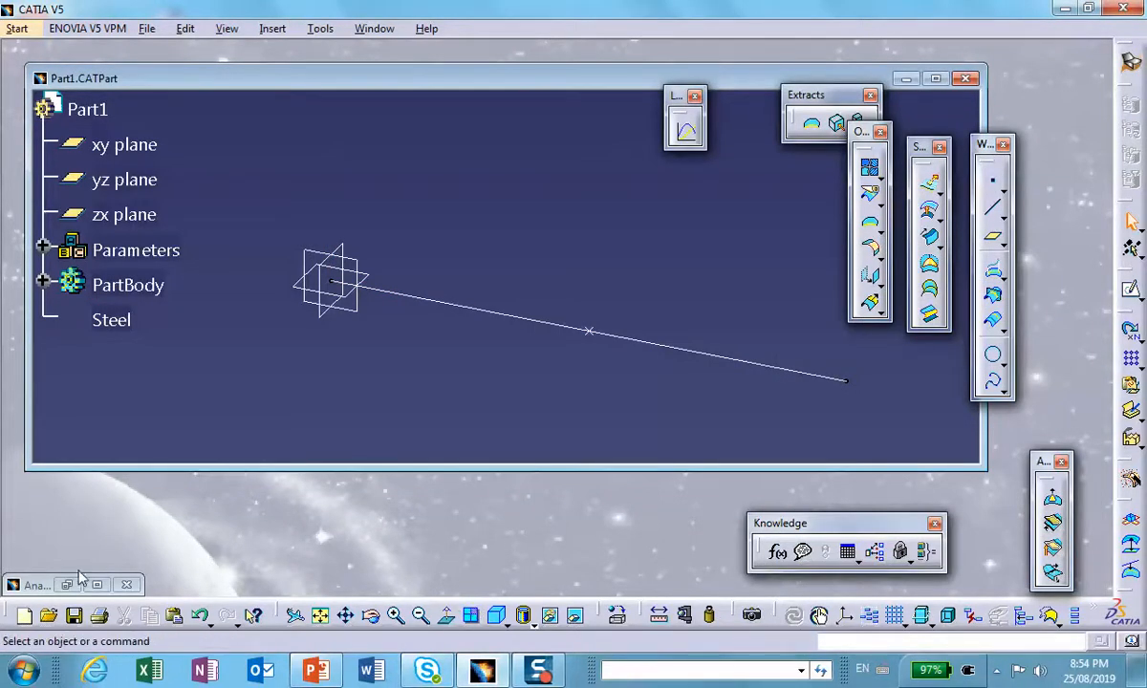
{"action": "left_click", "coordinate": [98, 584]}
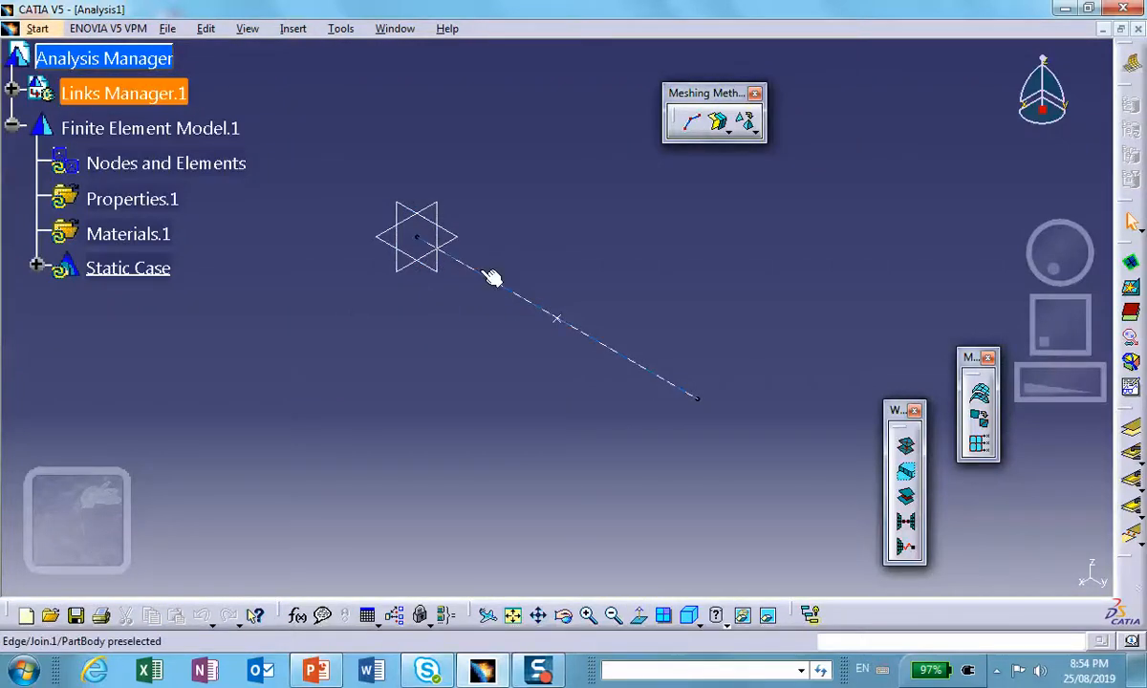
- Create a beam mesh on the joined line with 0.2 in elements, constraining it to the external point at the line's middle
{"action": "left_click", "coordinate": [692, 127]}
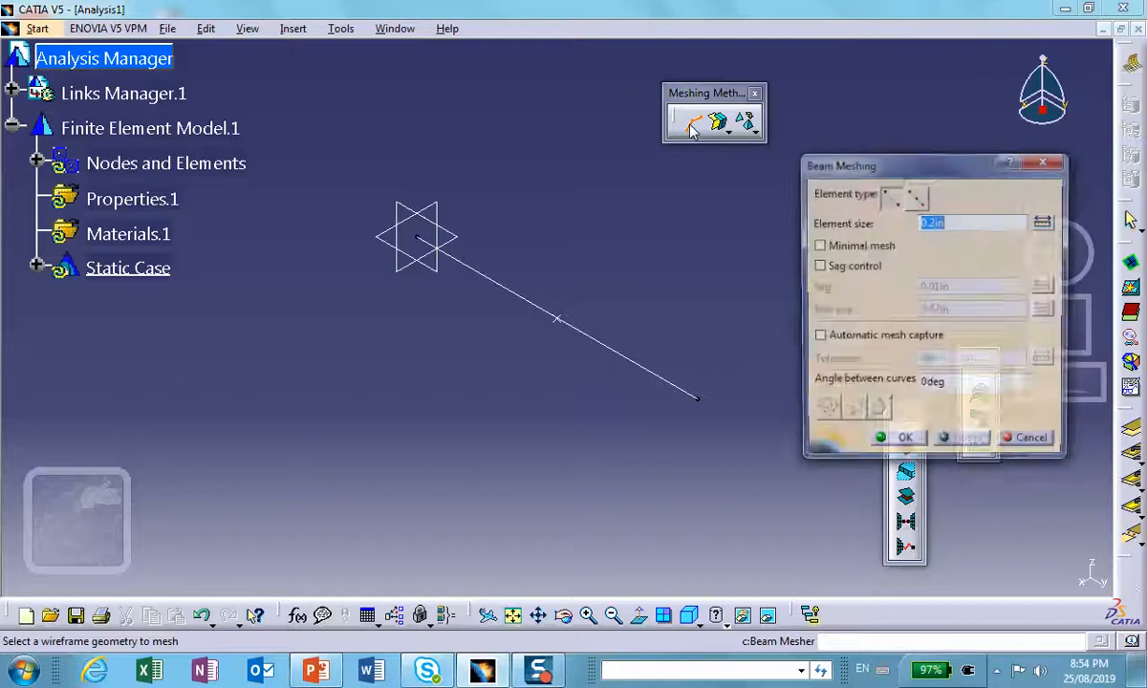
{"action": "left_click", "coordinate": [504, 291]}
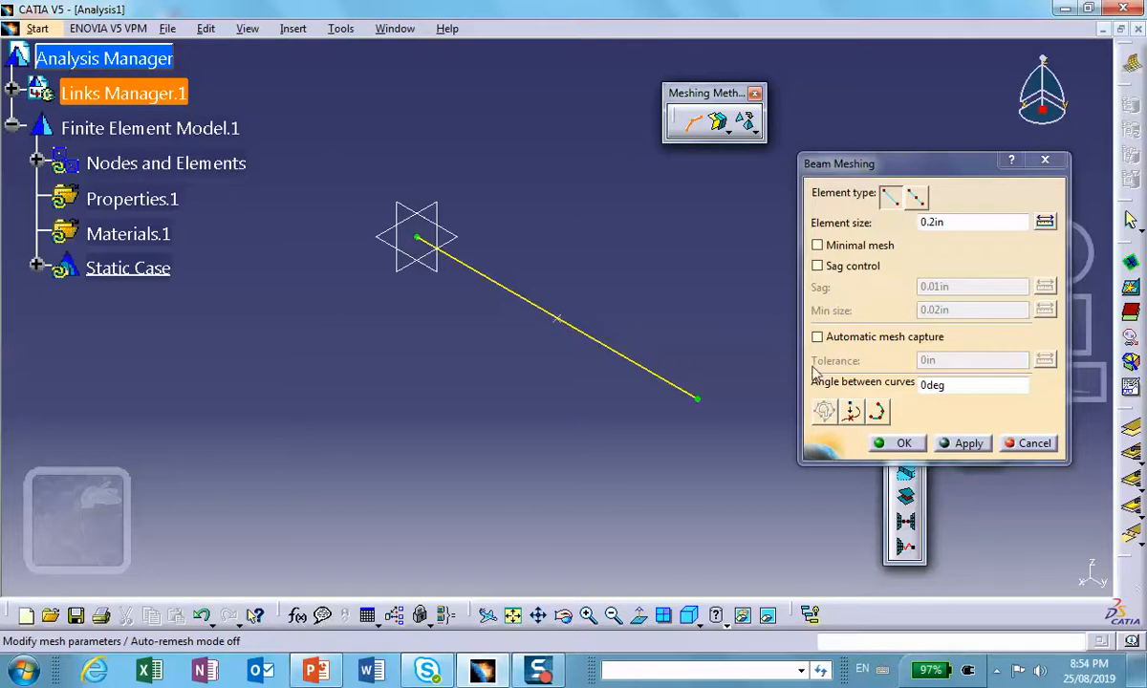
{"action": "left_click", "coordinate": [824, 411]}
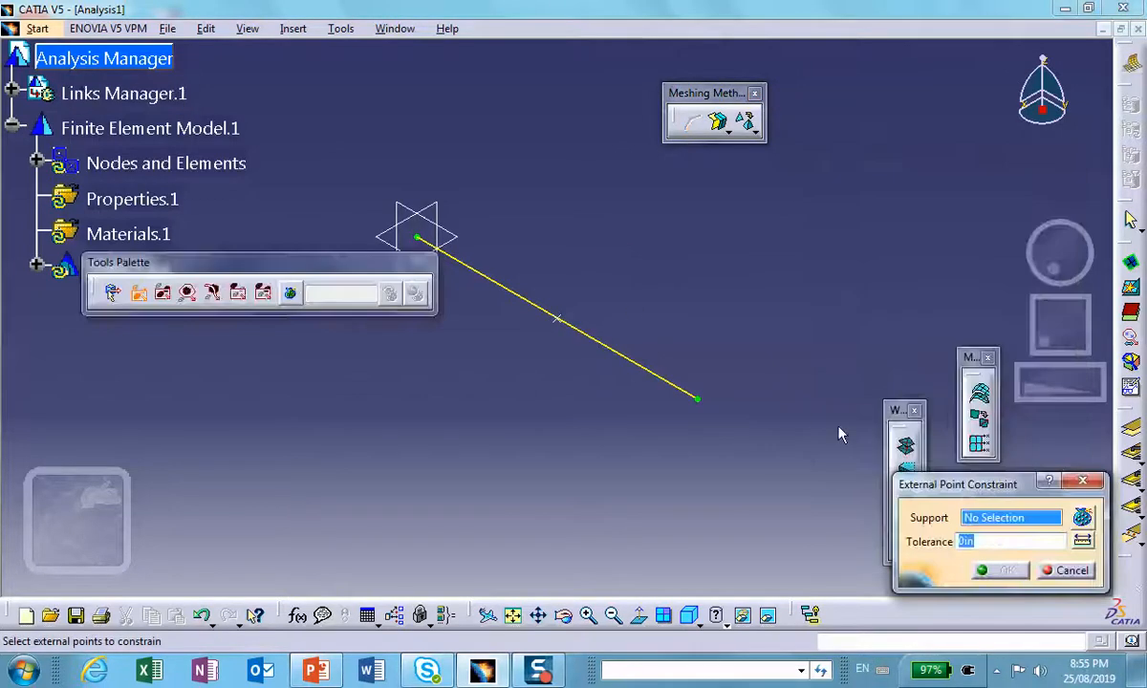
{"action": "left_click", "coordinate": [561, 322]}
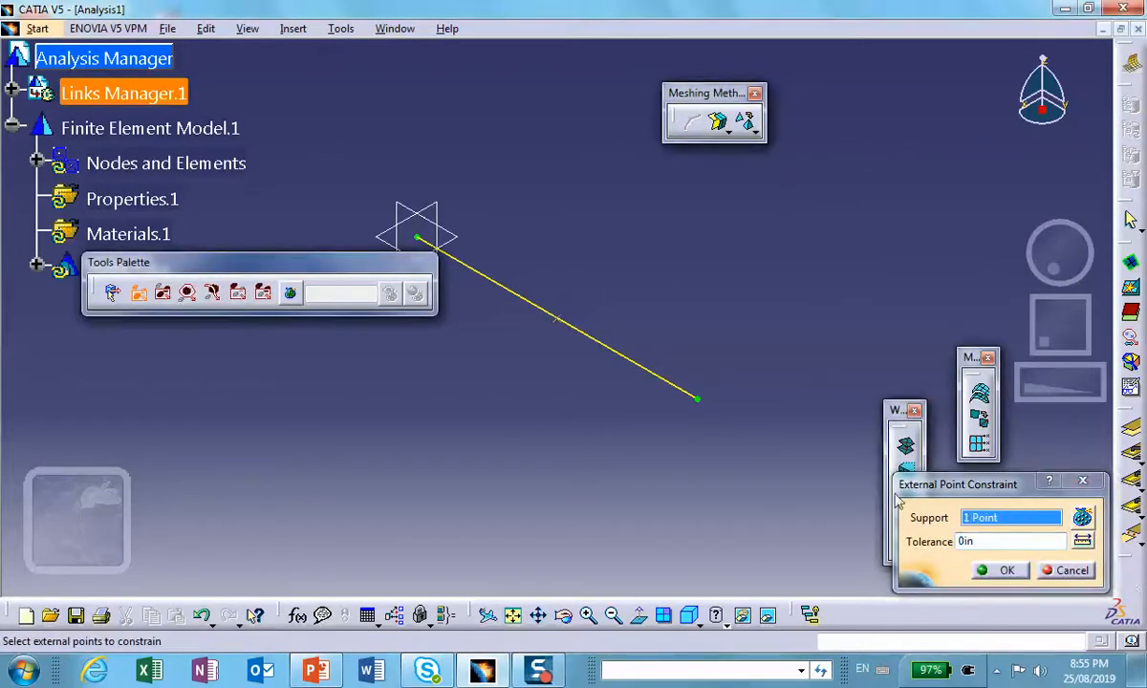
{"action": "left_click", "coordinate": [997, 570]}
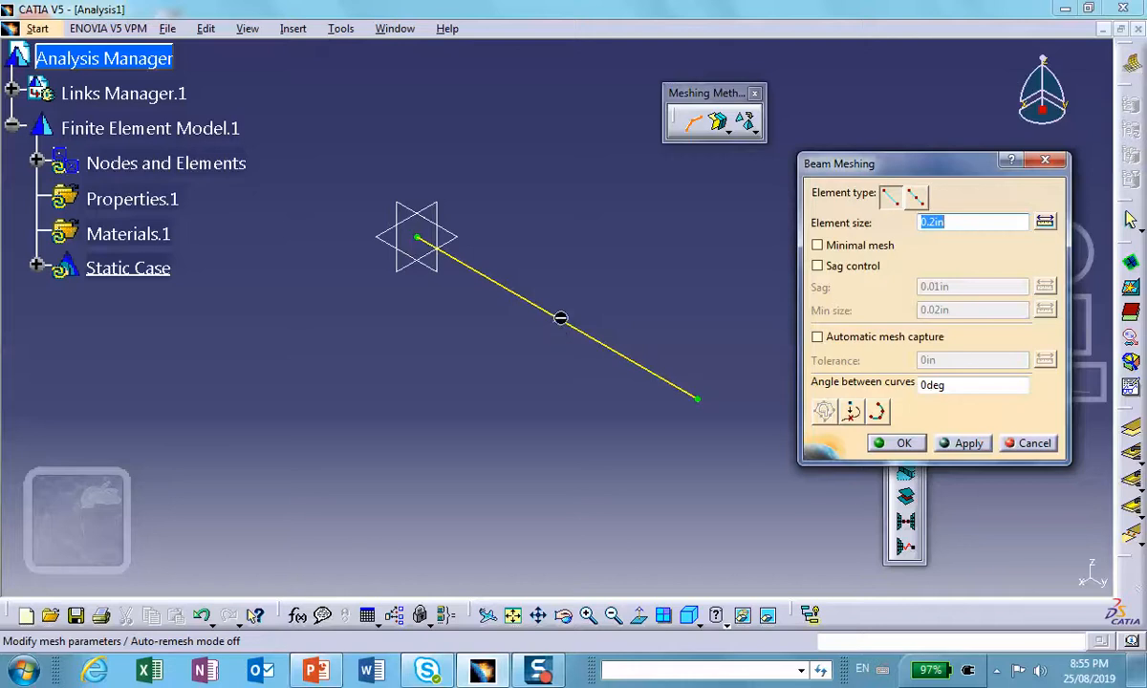
{"action": "left_click", "coordinate": [878, 441]}
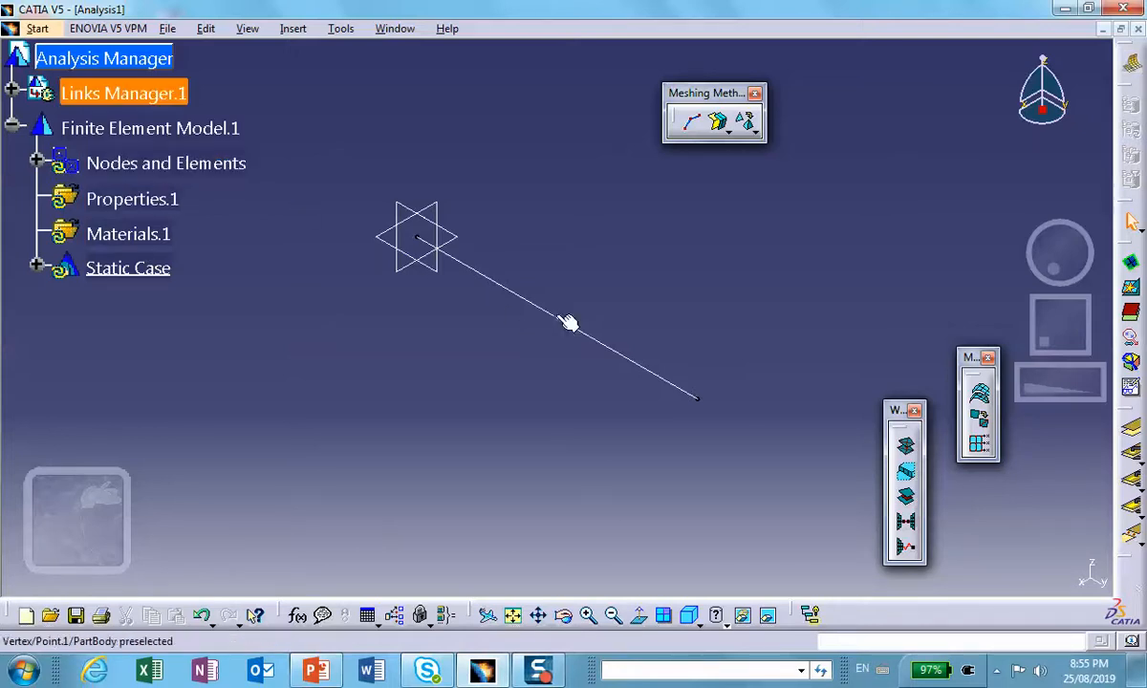
- Set the element size of the line's 1D mesh to 1 in
{"action": "left_click", "coordinate": [35, 161]}
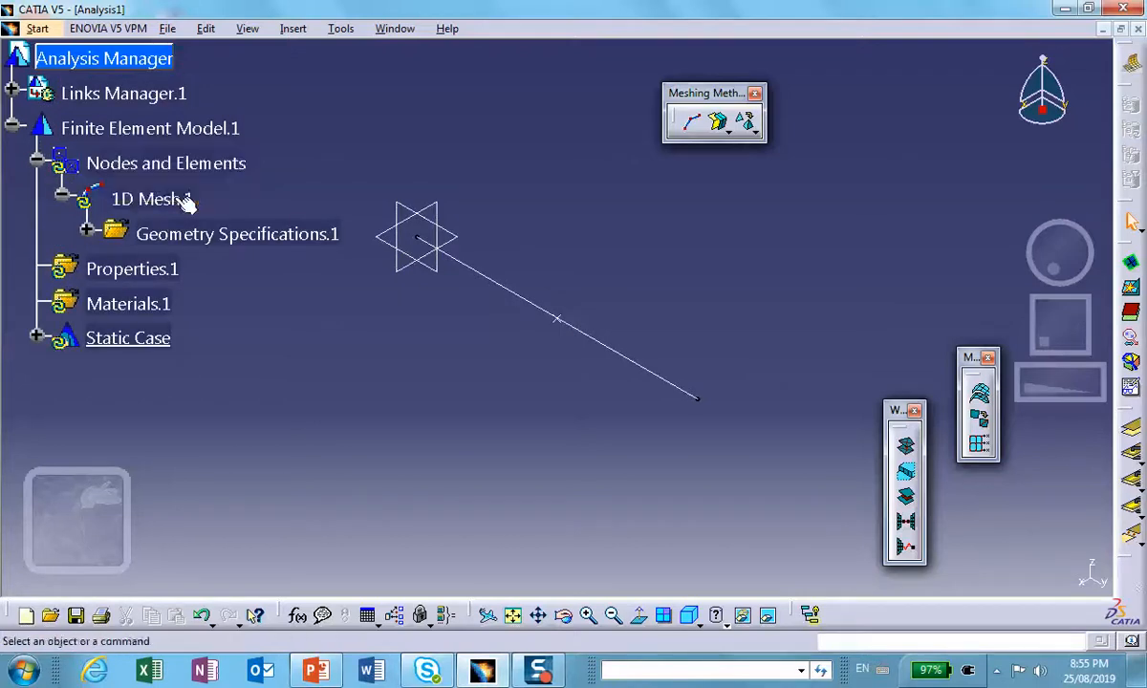
{"action": "double_click", "coordinate": [151, 199]}
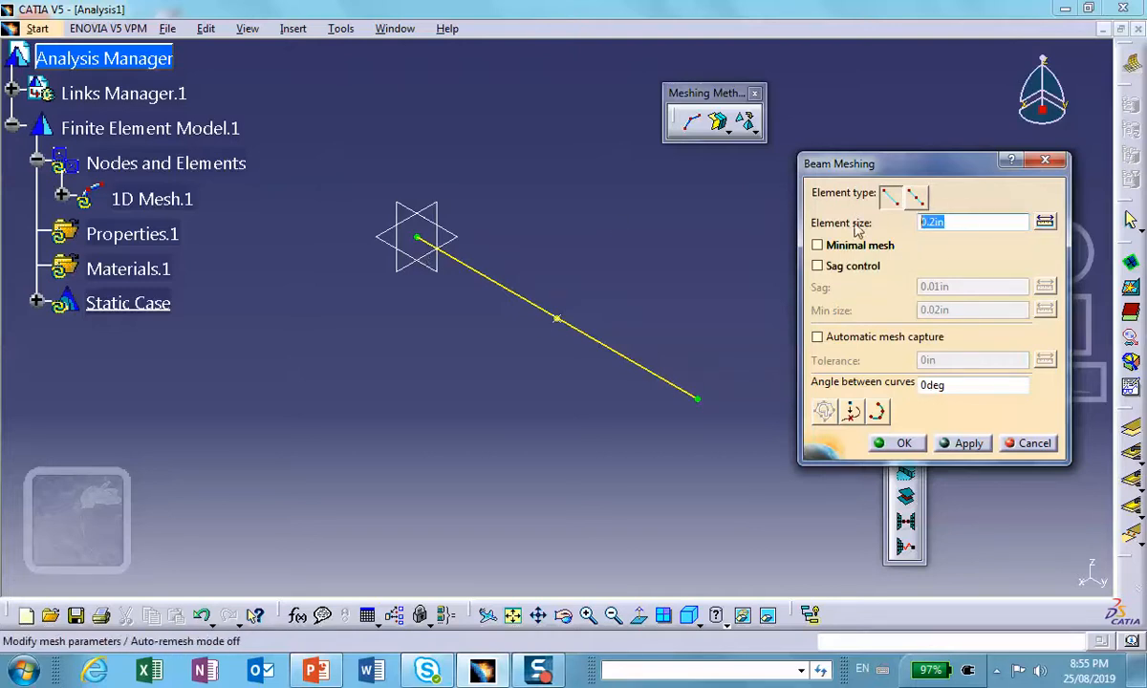
{"action": "type", "text": "1"}
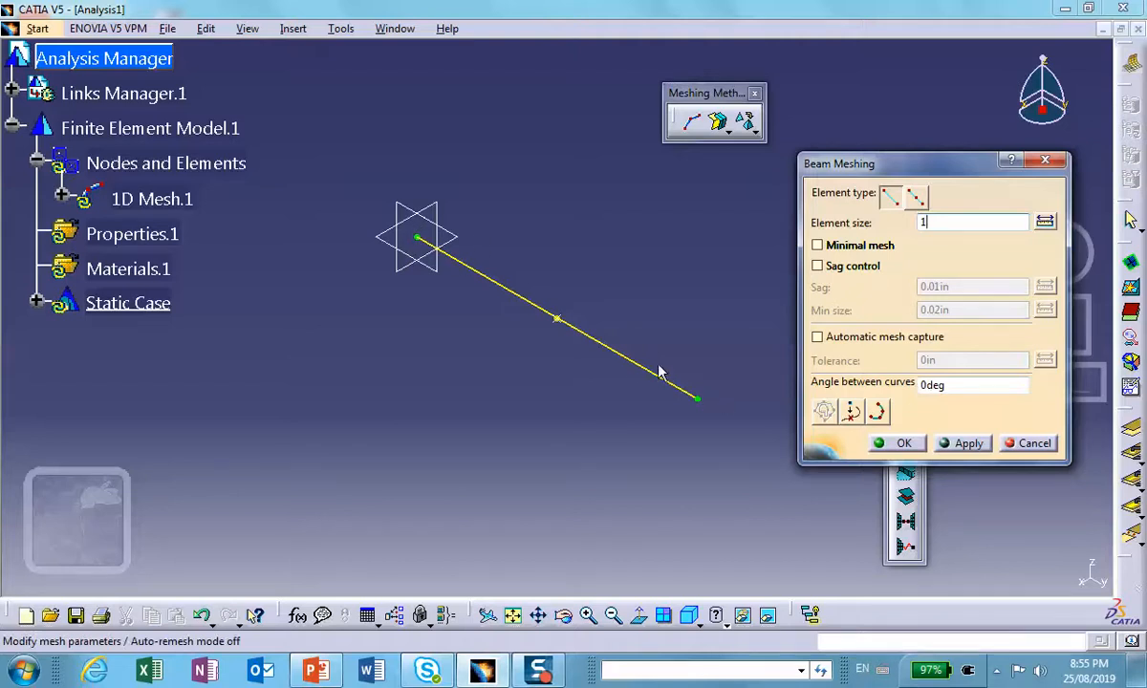
{"action": "left_click", "coordinate": [901, 444]}
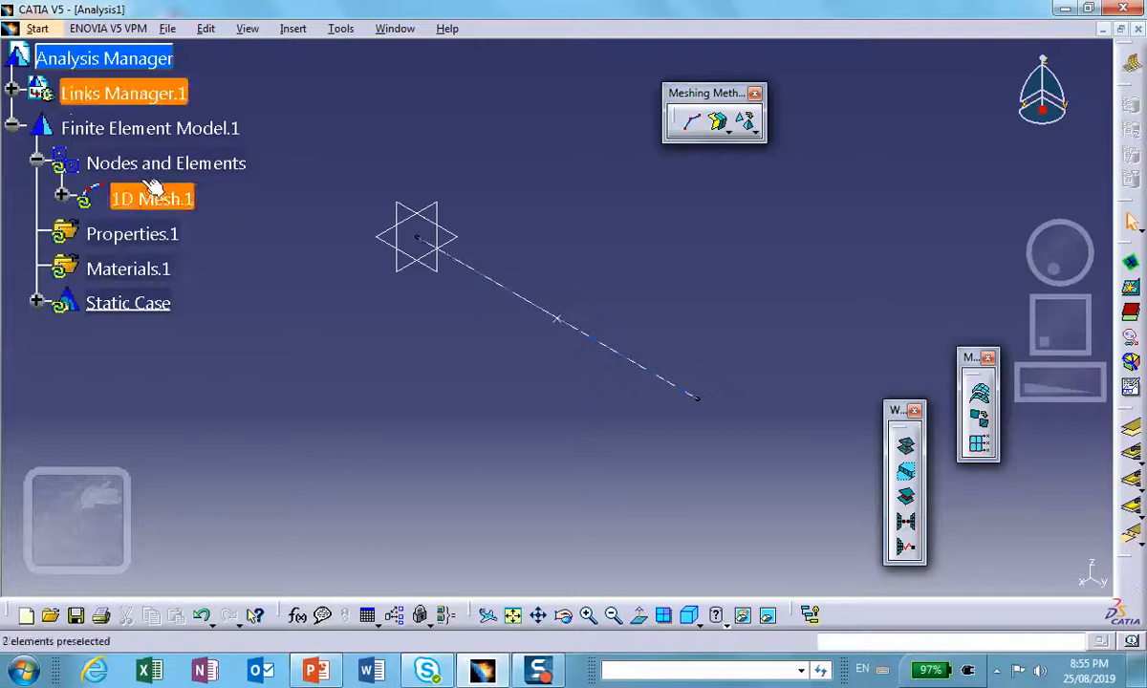
- Save the analysis as Analysis1.CATAnalysis in the wave-propagation folder through save management, together with the modified part
{"action": "left_click", "coordinate": [170, 30]}
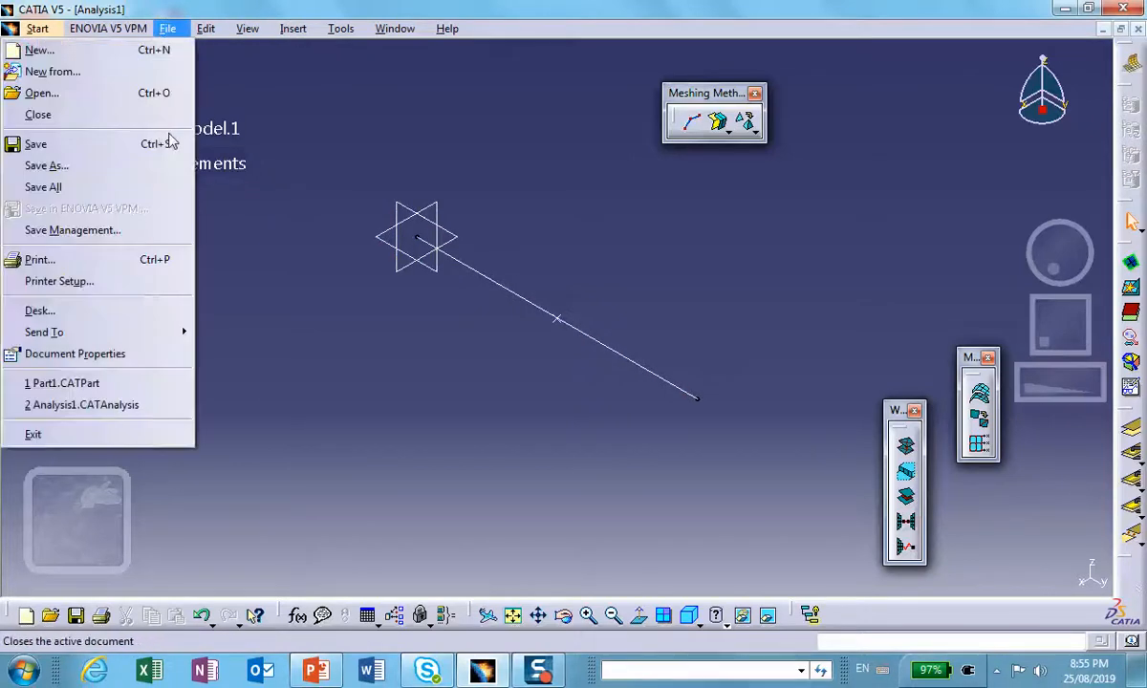
{"action": "left_click", "coordinate": [129, 244]}
{"action": "left_click", "coordinate": [851, 179]}
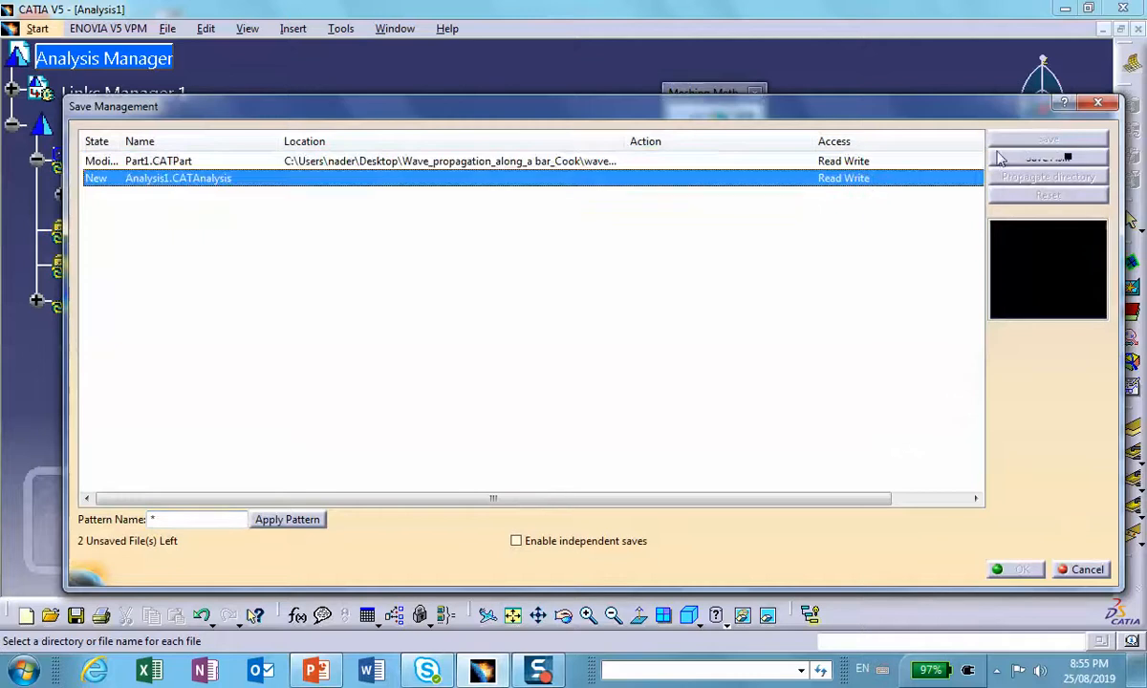
{"action": "left_click", "coordinate": [1034, 159]}
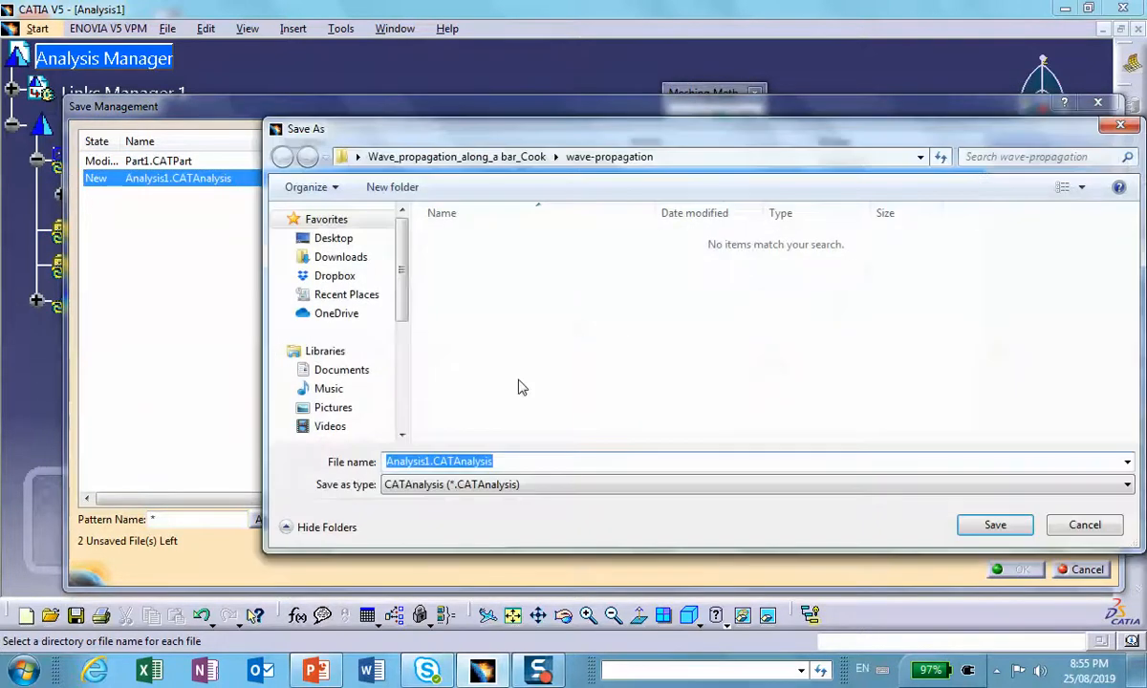
{"action": "left_click", "coordinate": [997, 524]}
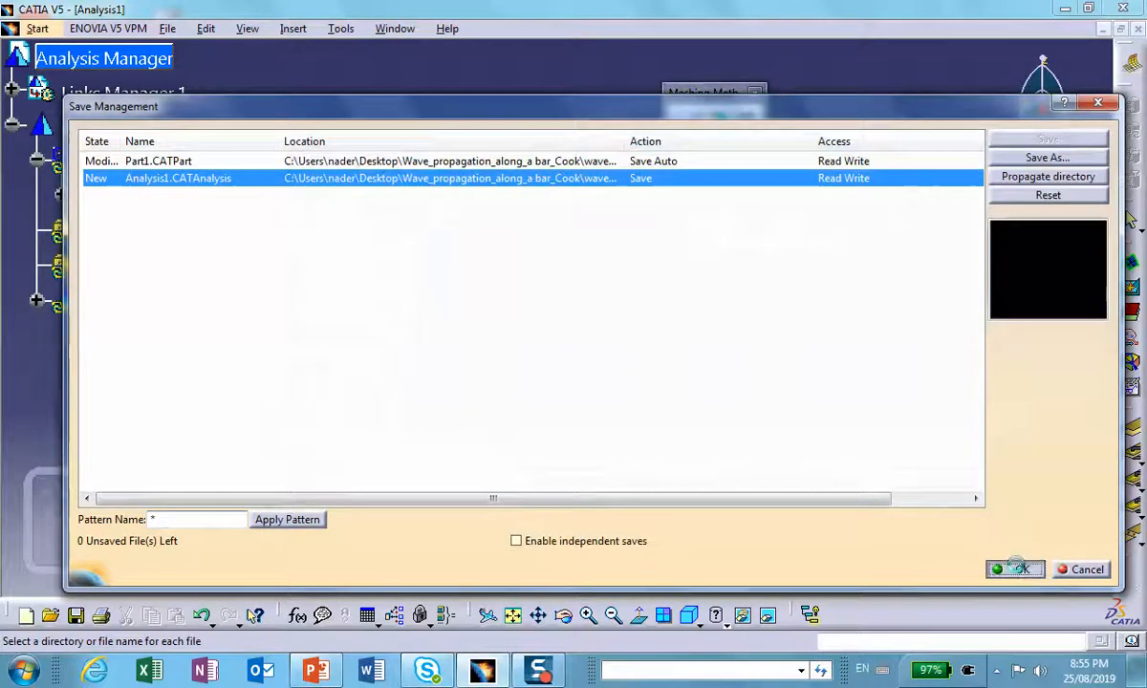
{"action": "left_click", "coordinate": [1019, 569]}
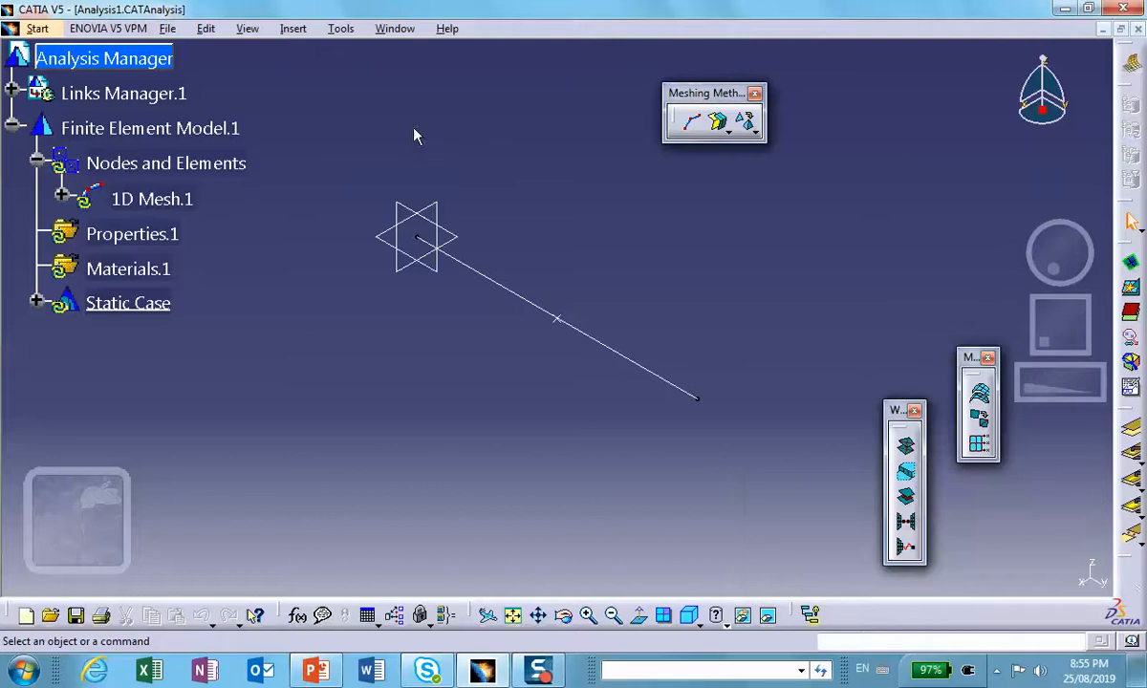
{"action": "middle_click_drag", "start_coordinate": [419, 159], "coordinate": [389, 135]}
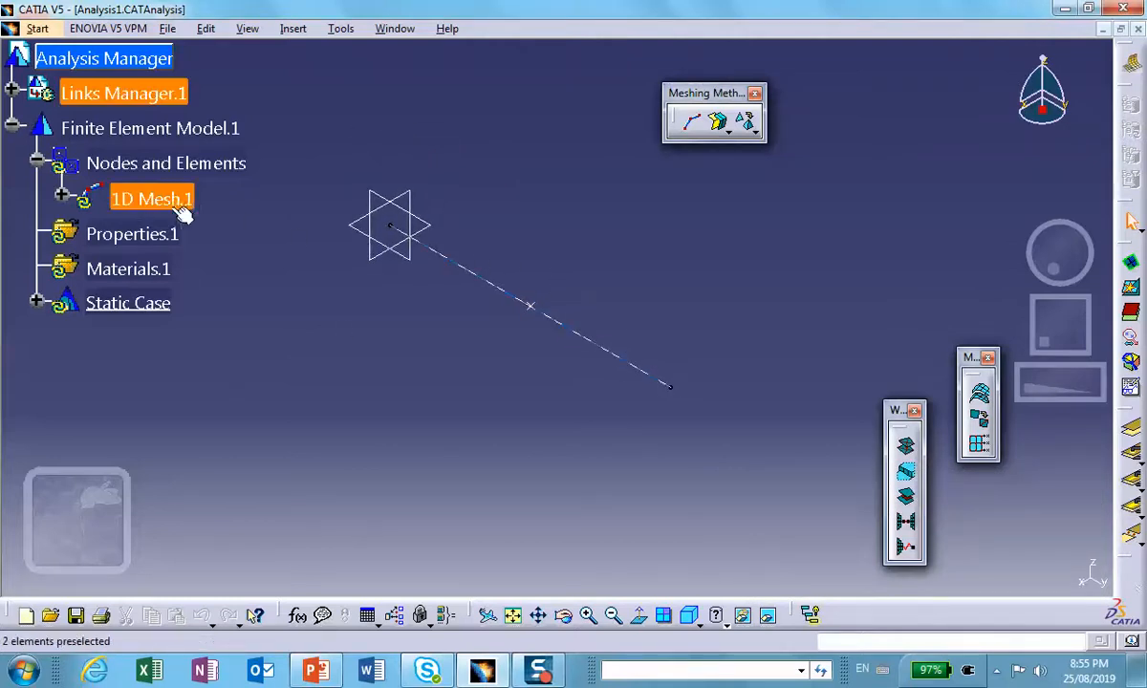
{"action": "left_click", "coordinate": [62, 196]}
{"action": "left_click", "coordinate": [61, 196]}
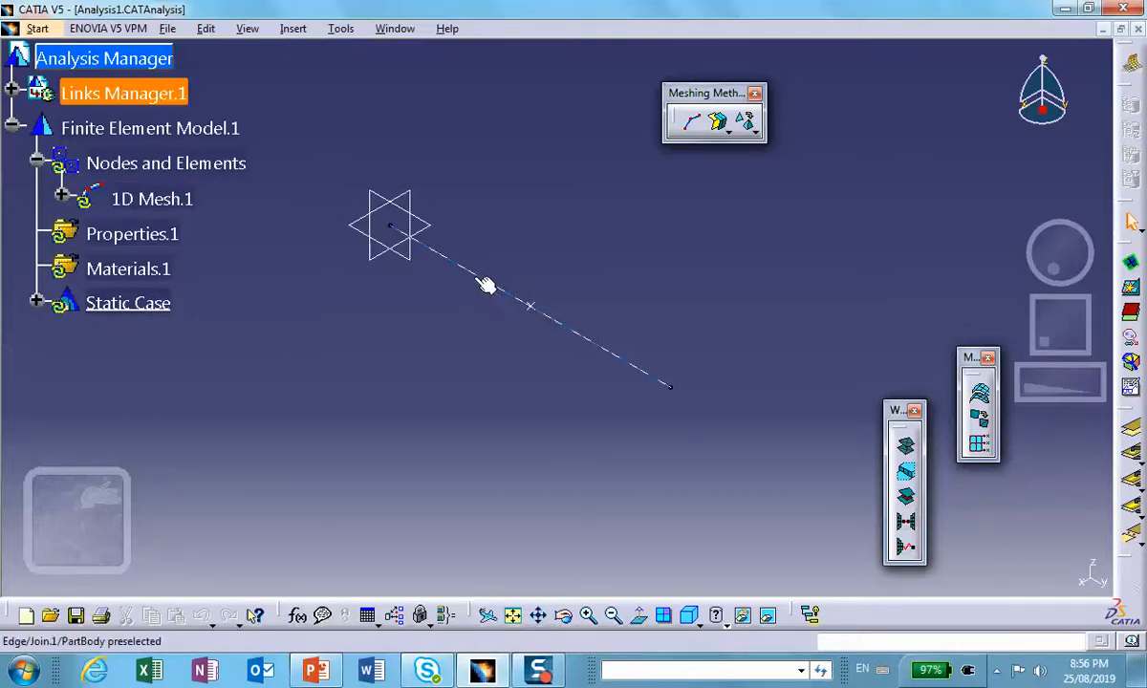
{"action": "right_click", "coordinate": [170, 201]}
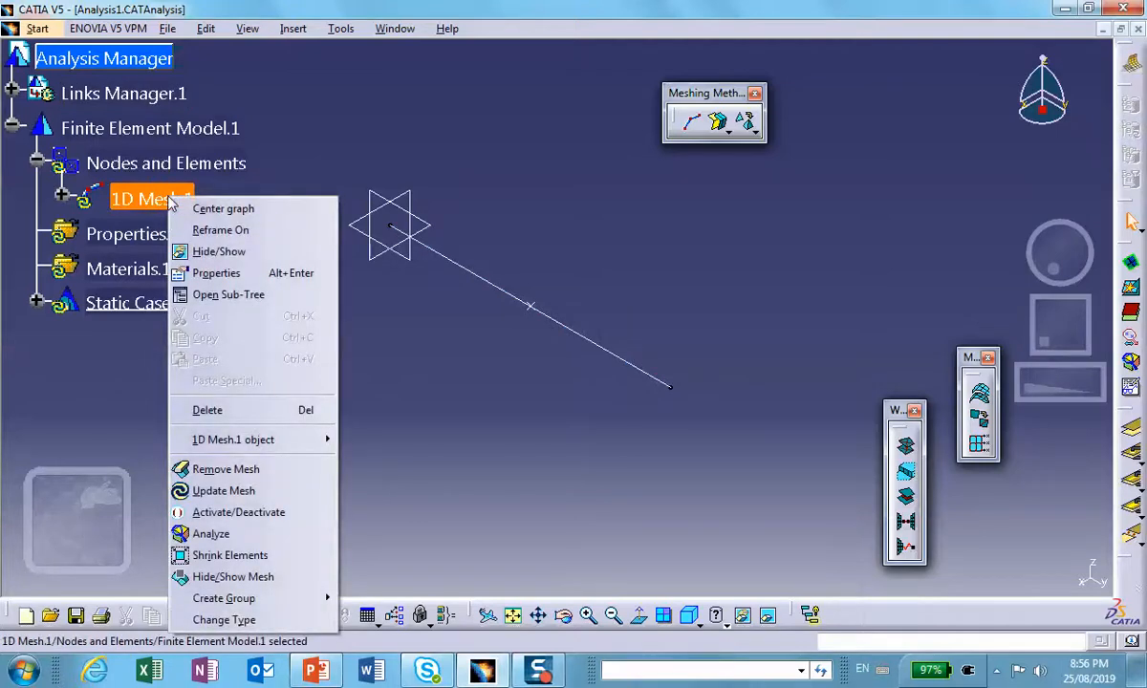
{"action": "left_click", "coordinate": [481, 465]}
- Switch to the Generative Structural Analysis workbench and change the 1D mesh's physical type to Bar
{"action": "left_click", "coordinate": [37, 29]}
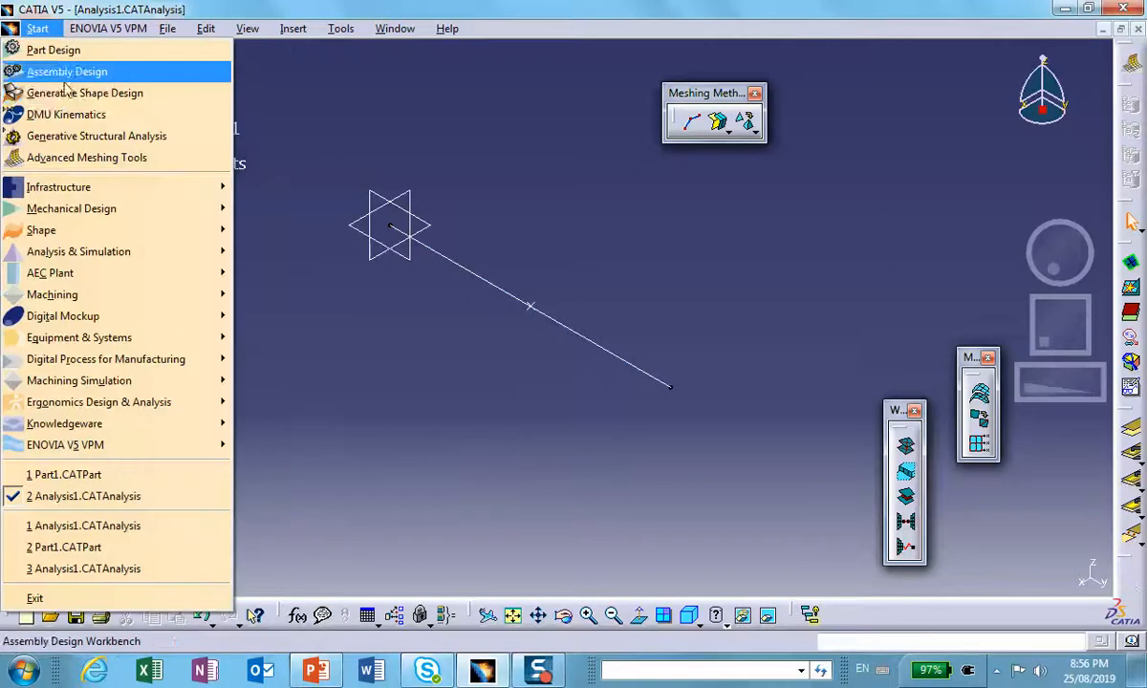
{"action": "left_click", "coordinate": [69, 141]}
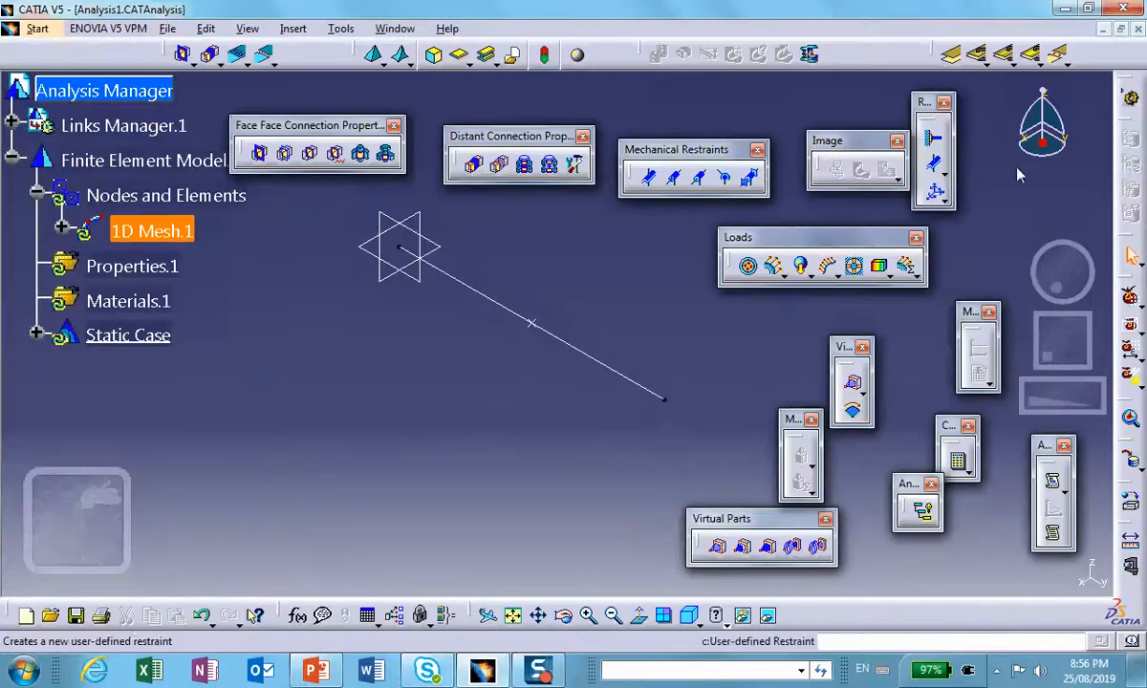
{"action": "right_click", "coordinate": [159, 232]}
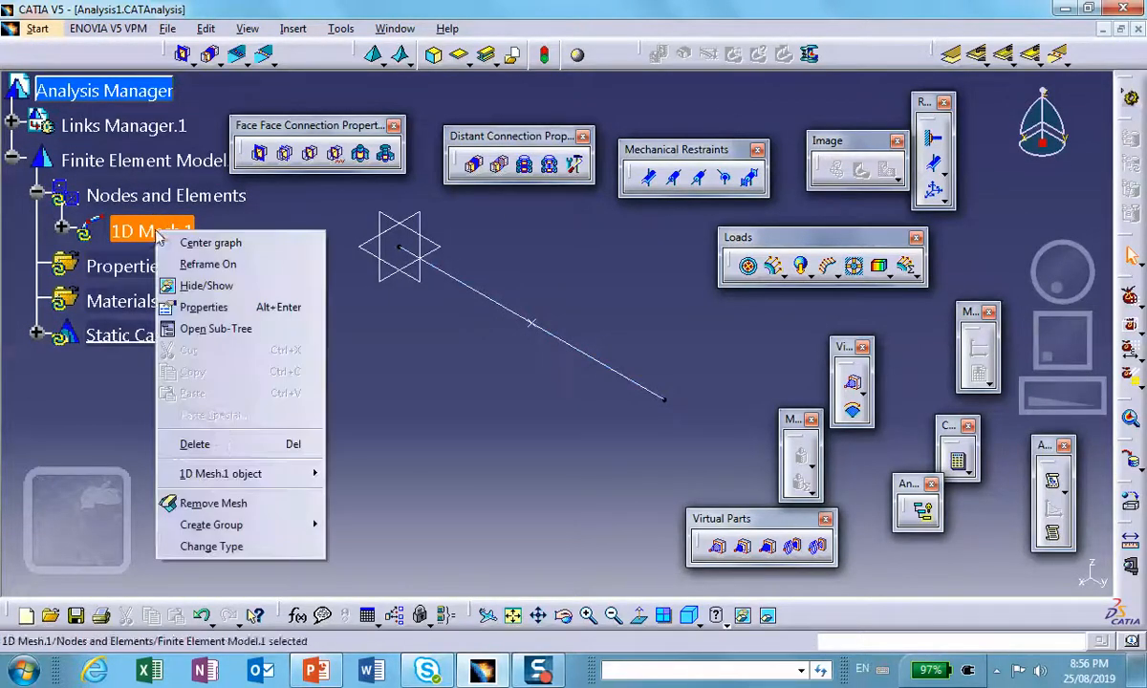
{"action": "left_click", "coordinate": [230, 547]}
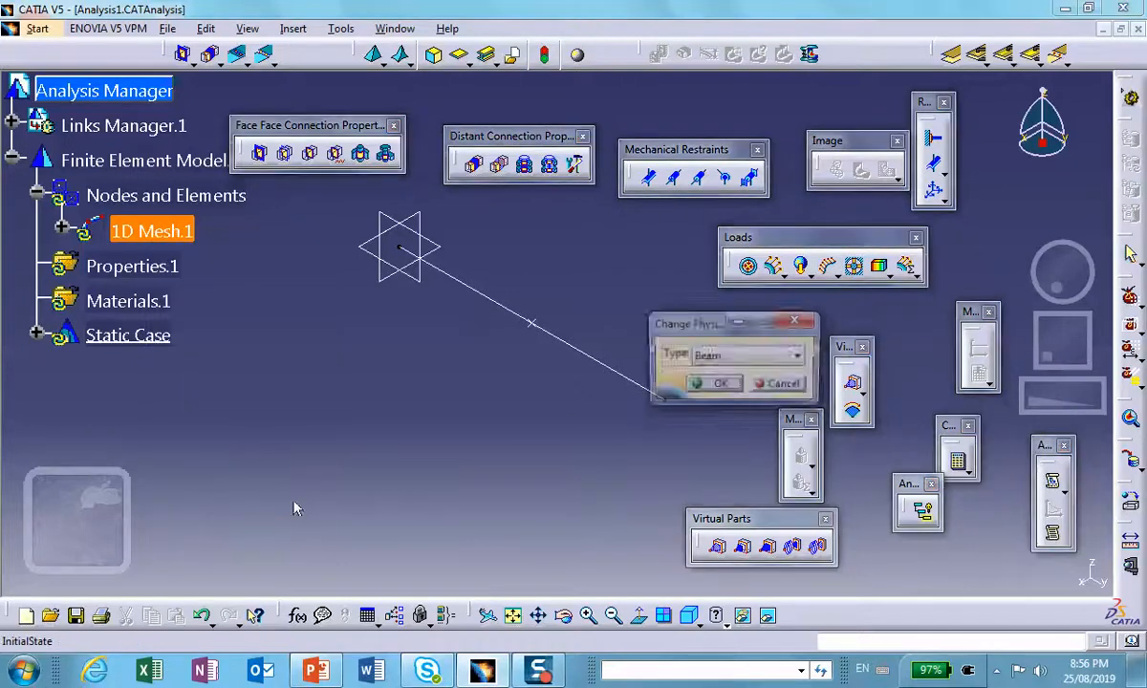
{"action": "left_click", "coordinate": [726, 355]}
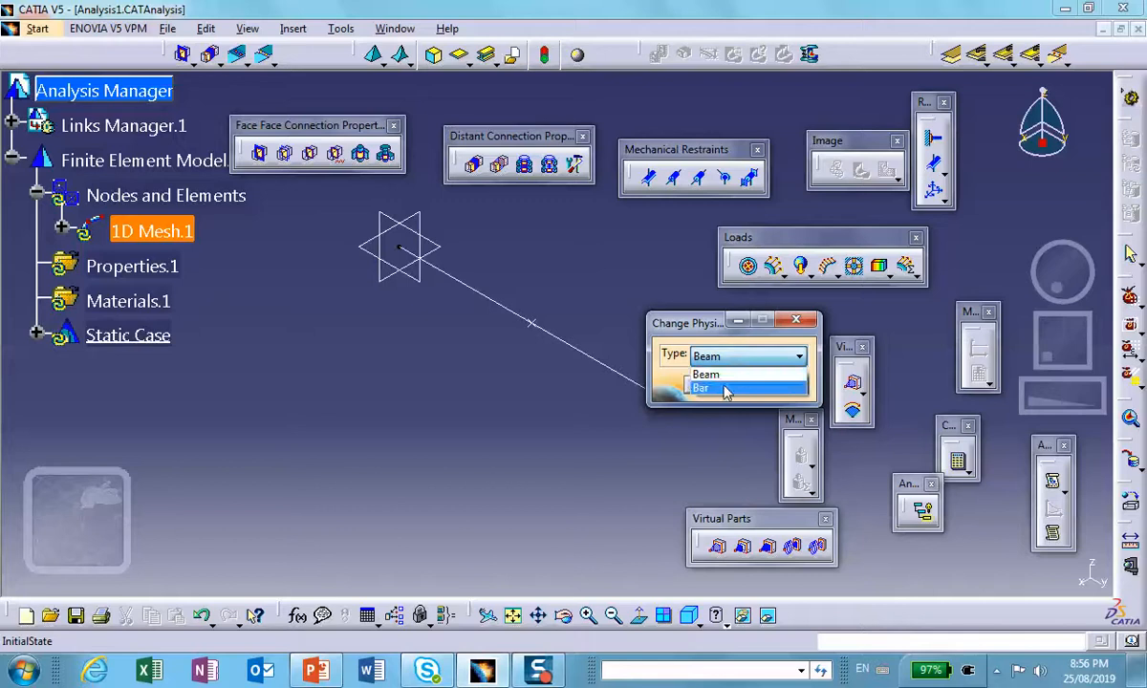
{"action": "left_click", "coordinate": [722, 380]}
{"action": "left_click", "coordinate": [719, 388]}
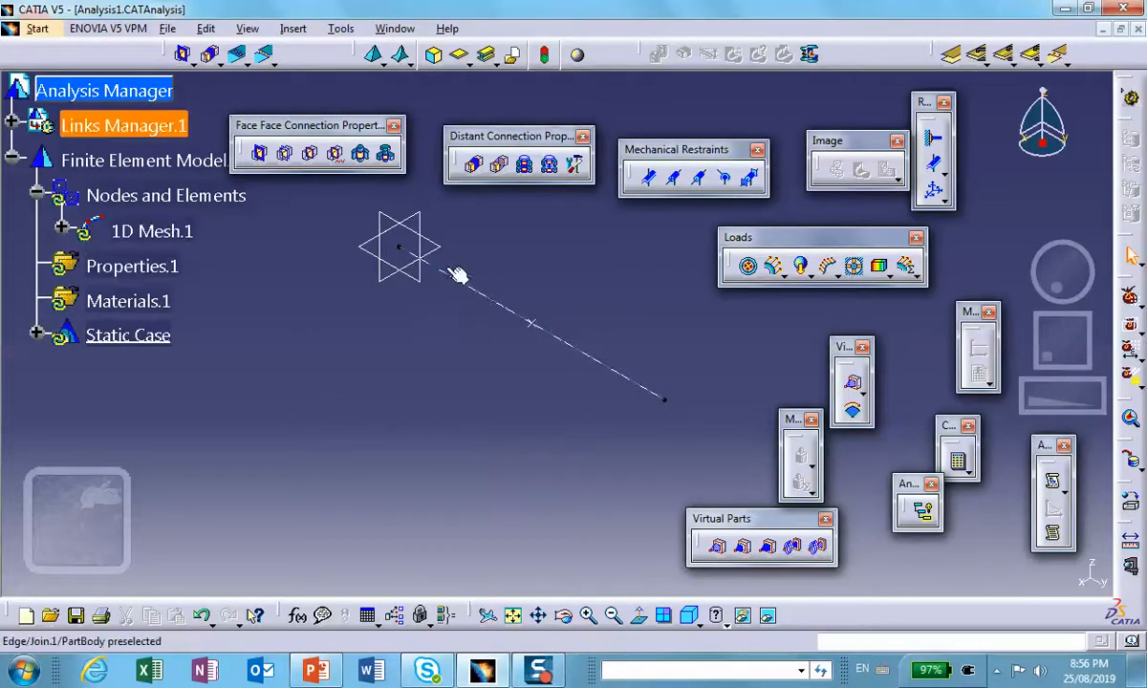
- Start a 1D property on the joined line, with offset None and section type Bar
{"action": "left_click", "coordinate": [488, 57]}
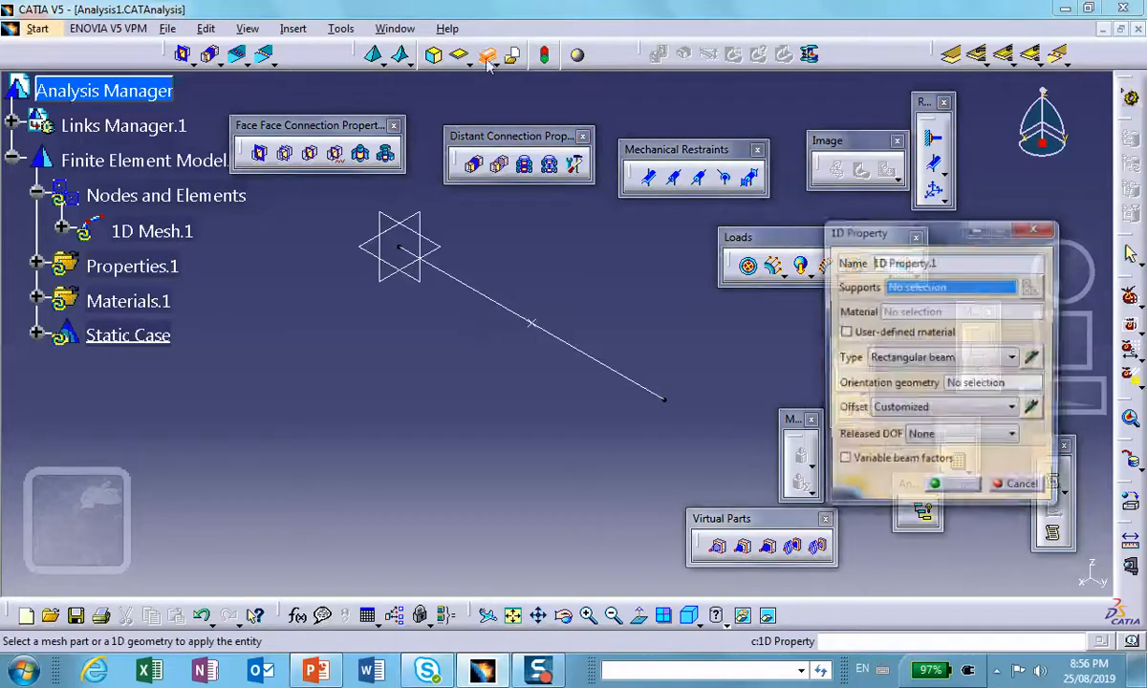
{"action": "left_click", "coordinate": [499, 304]}
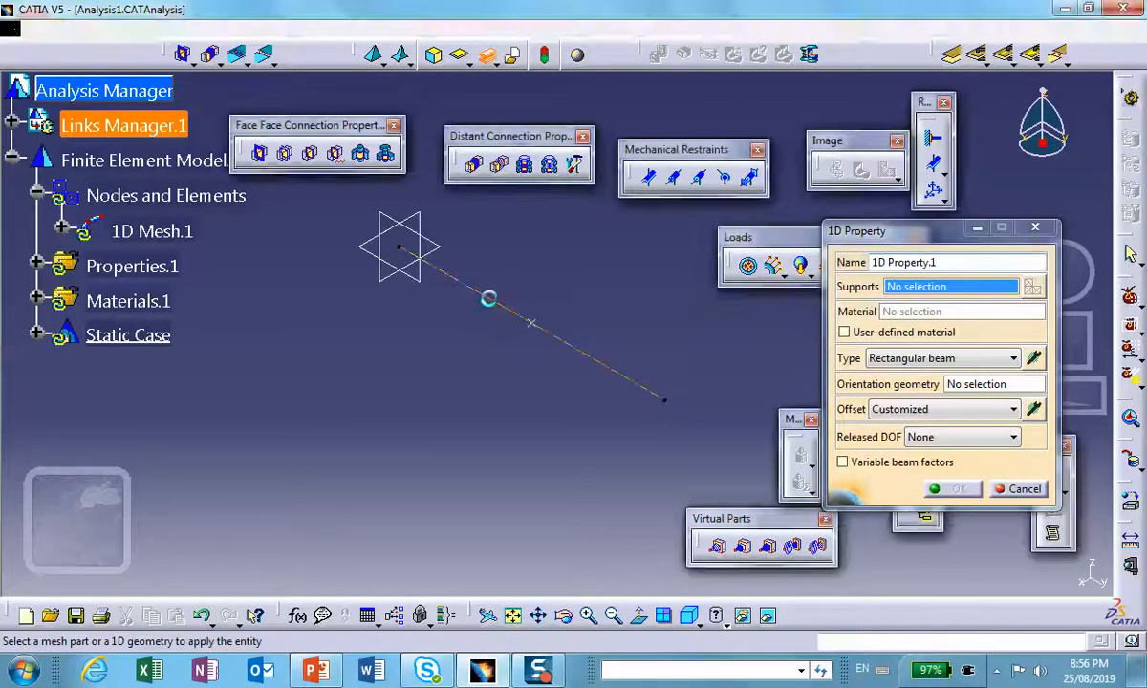
{"action": "left_click", "coordinate": [702, 373]}
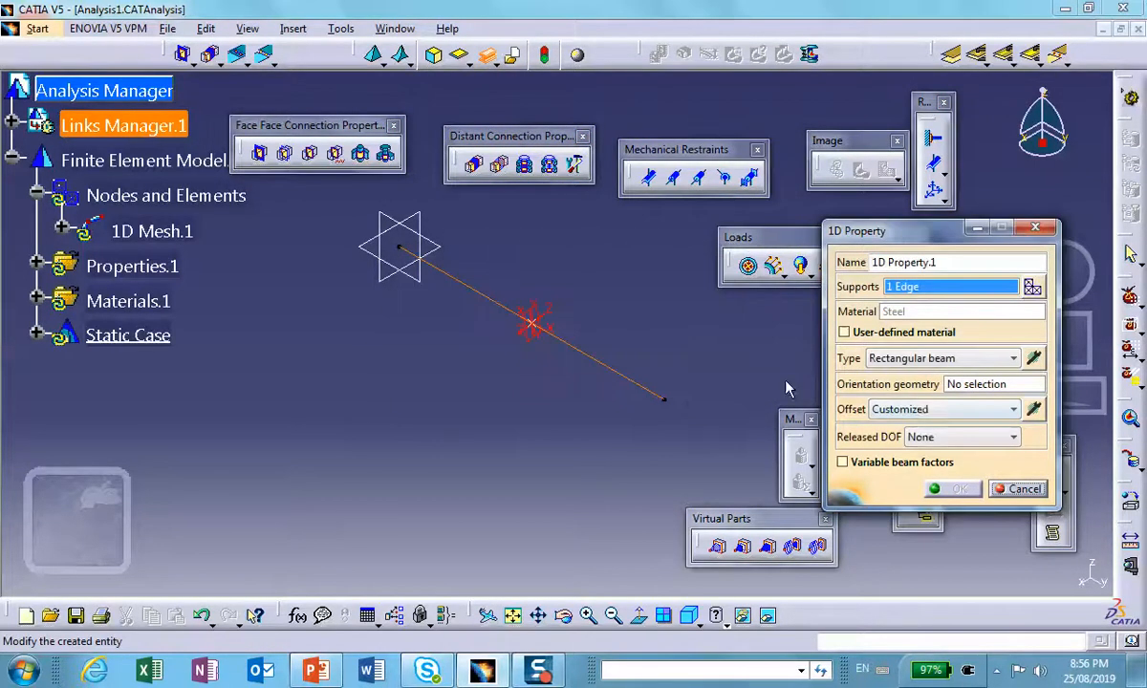
{"action": "left_click", "coordinate": [975, 411]}
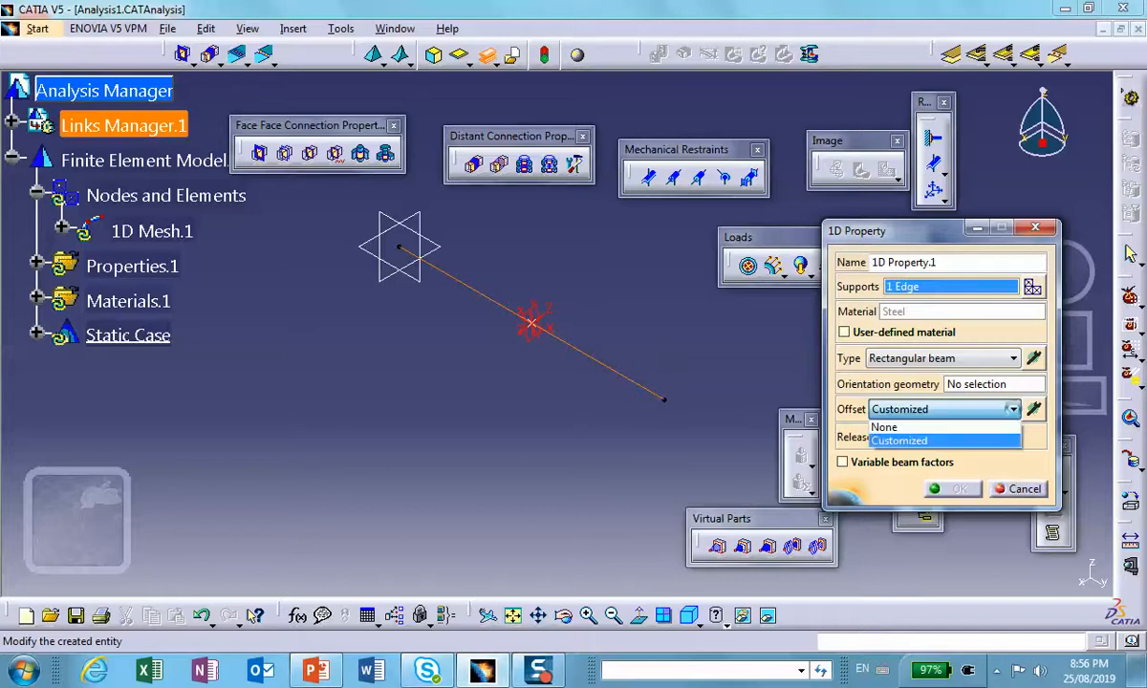
{"action": "left_click", "coordinate": [913, 424]}
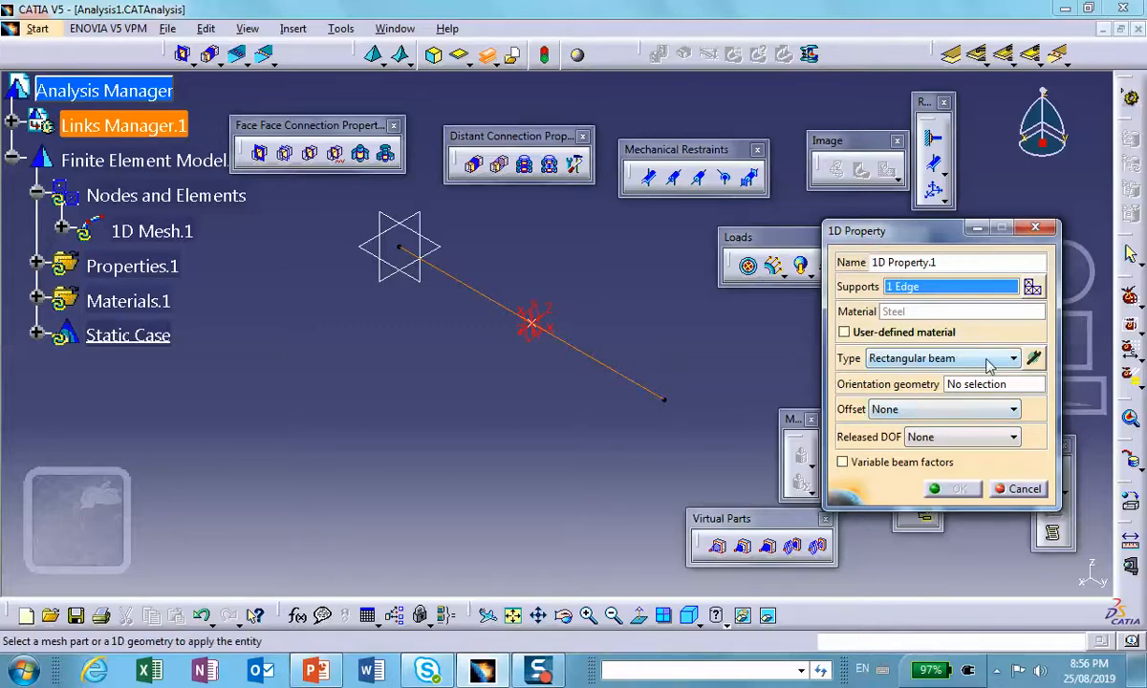
{"action": "left_click", "coordinate": [956, 357]}
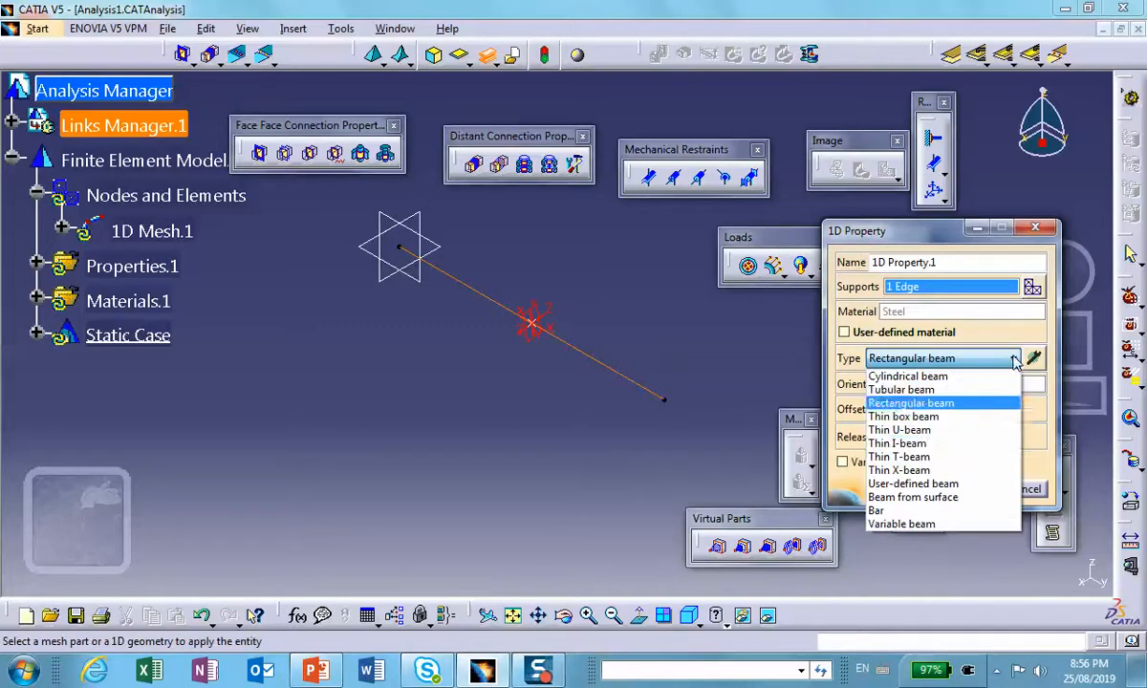
{"action": "left_click", "coordinate": [898, 512]}
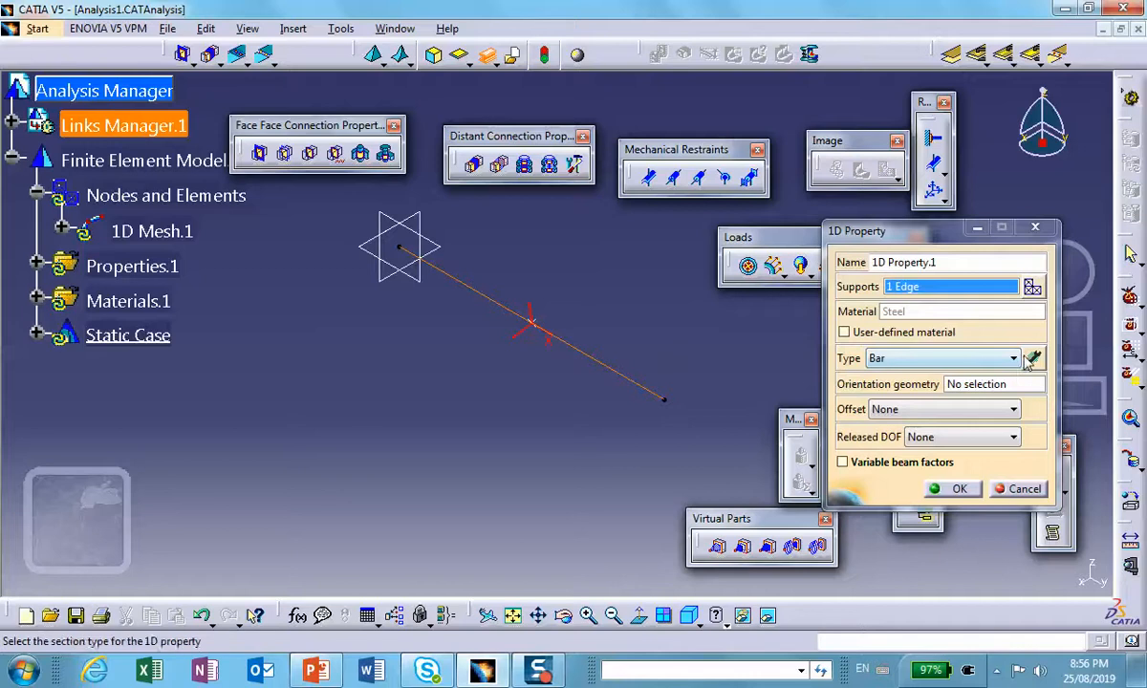
- Try to set the bar's cross-sectional area to 1in_s2 and dismiss the resulting report
{"action": "left_click", "coordinate": [1032, 357]}
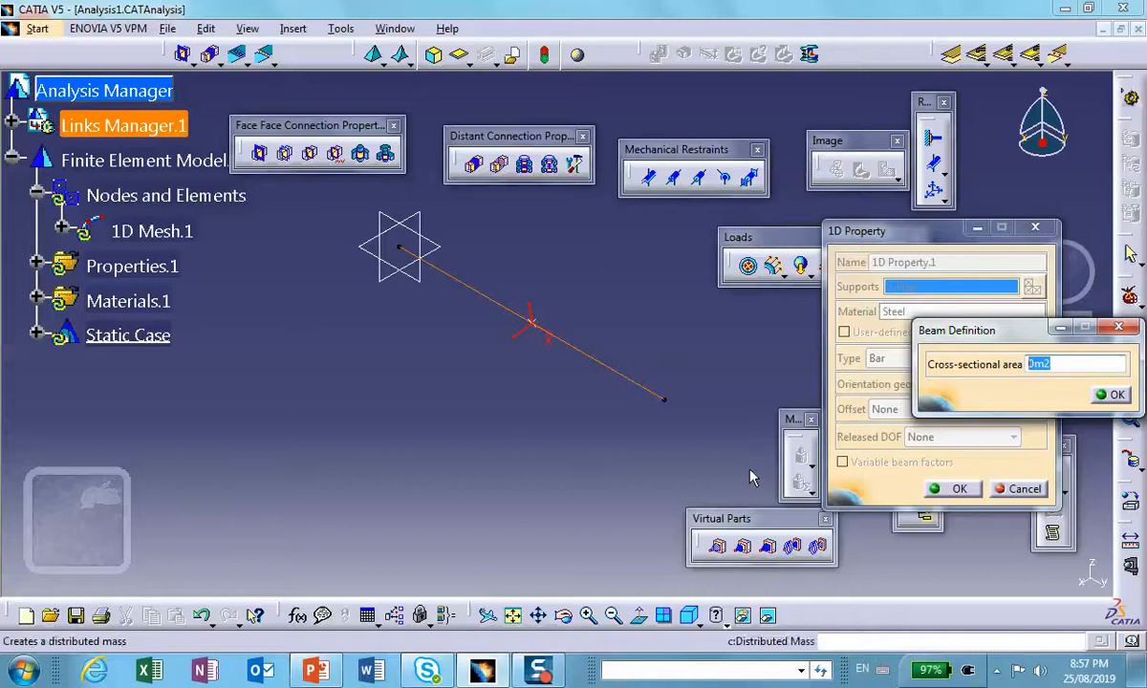
{"action": "type", "text": "1in_s2"}
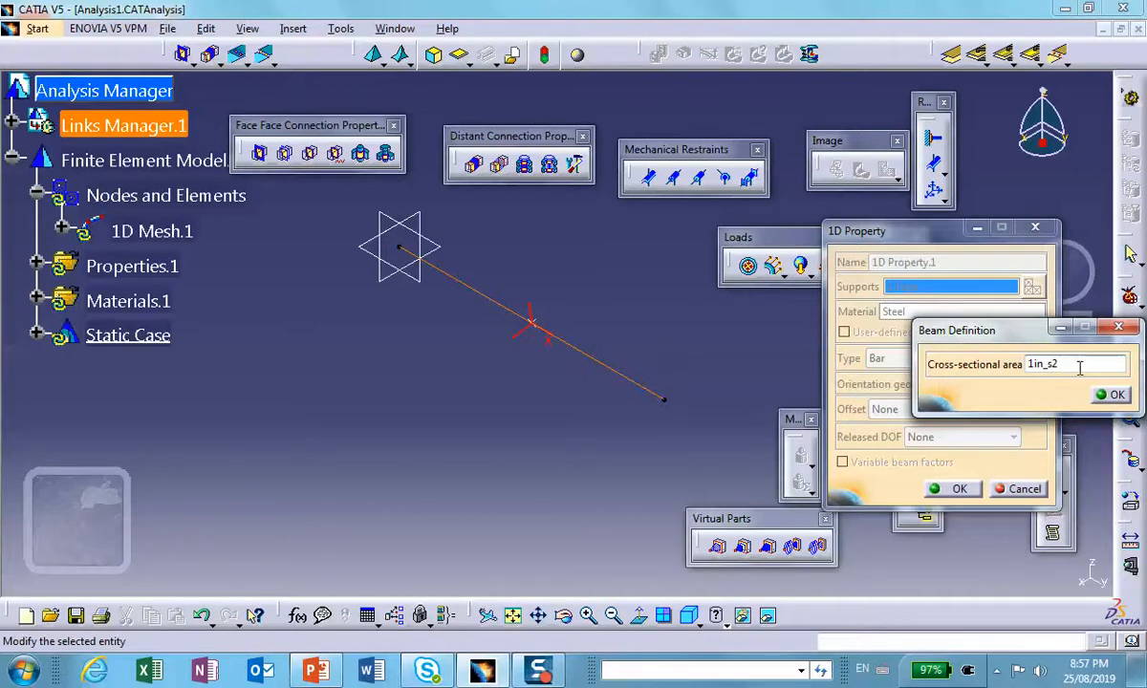
{"action": "left_click", "coordinate": [1114, 396]}
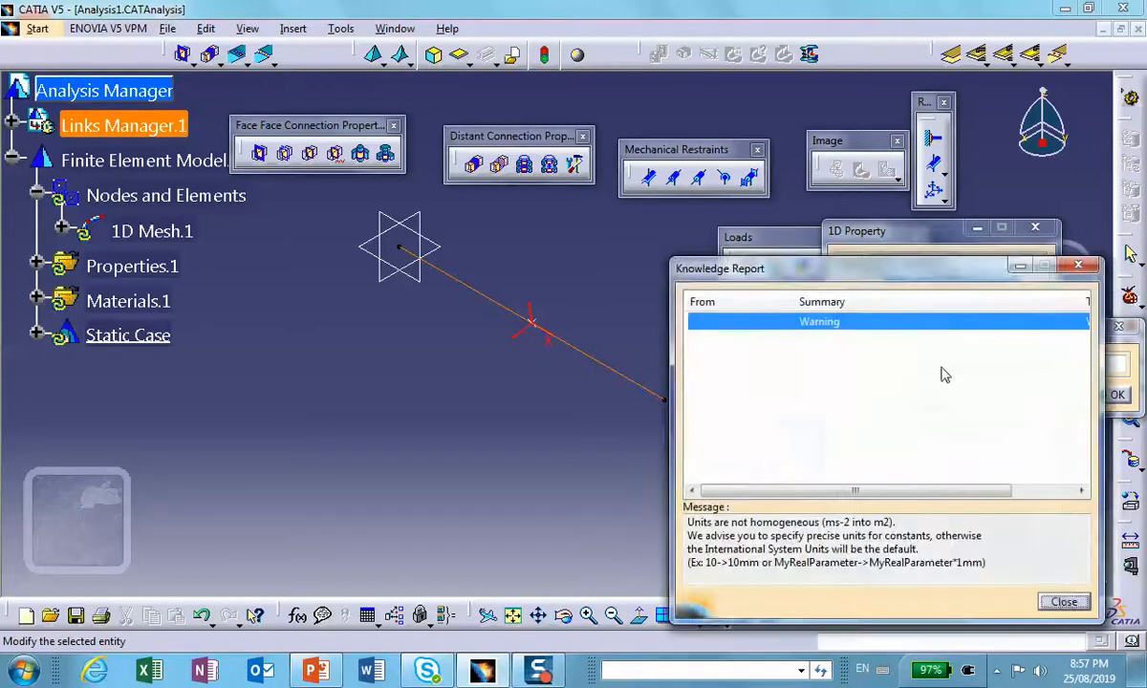
{"action": "left_click", "coordinate": [1061, 600]}
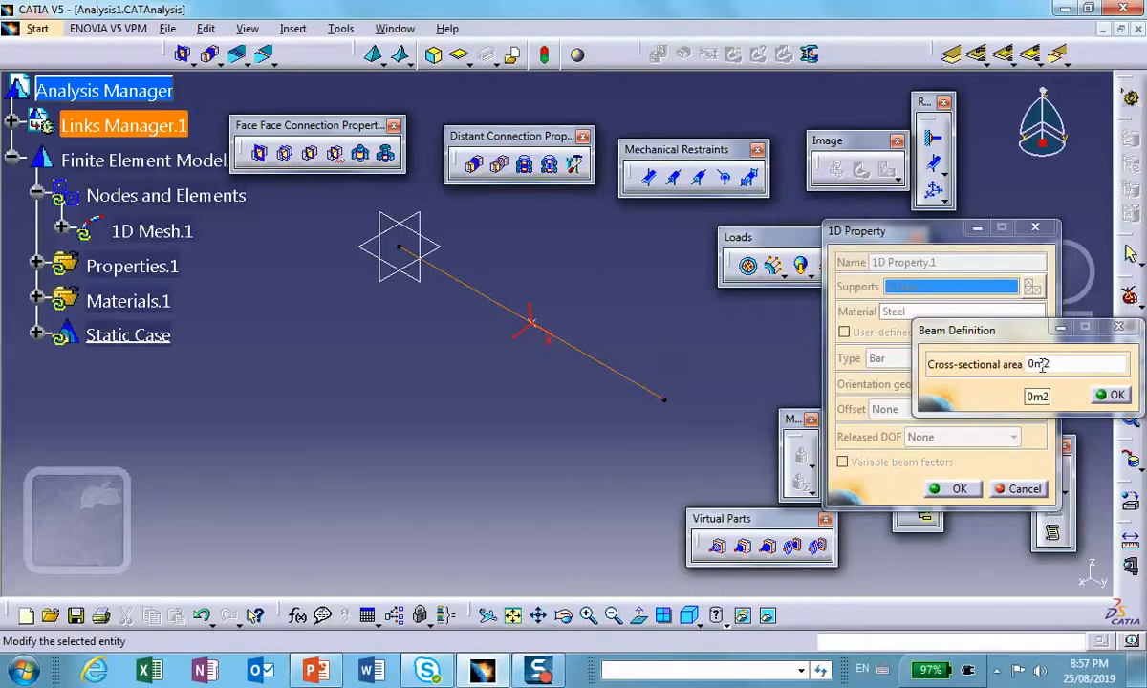
- Set the bar's cross-sectional area to 1in2 and finish the 1D property
{"action": "double_click", "coordinate": [1040, 364]}
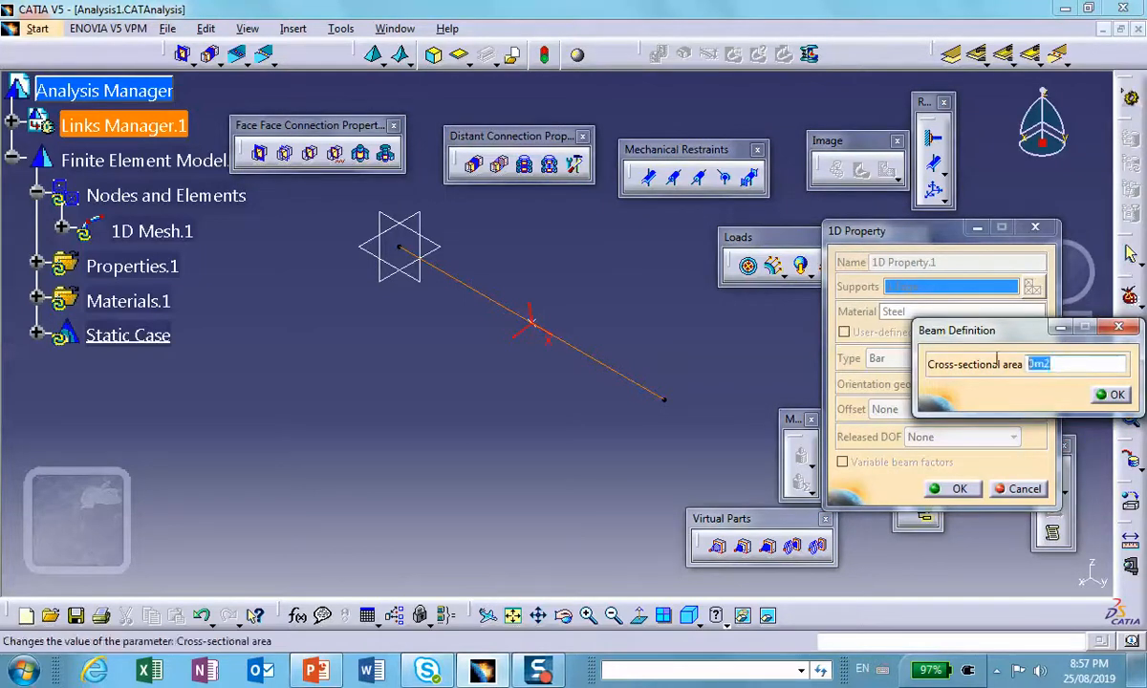
{"action": "type", "text": "1in"}
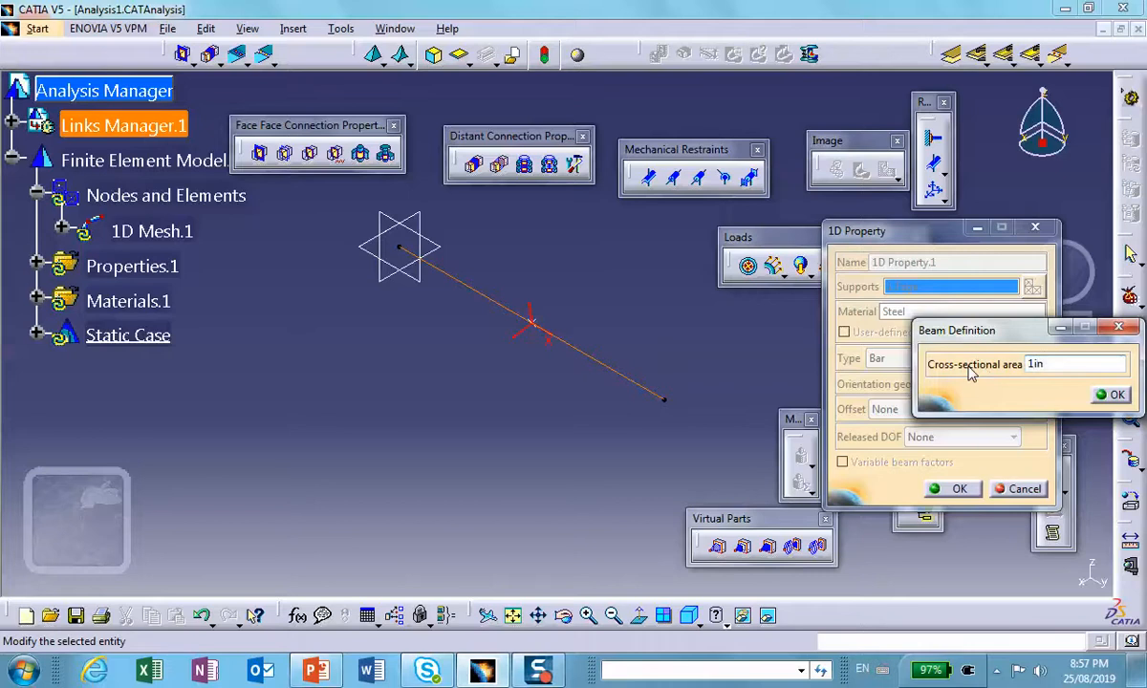
{"action": "type", "text": "2"}
{"action": "left_click", "coordinate": [1112, 393]}
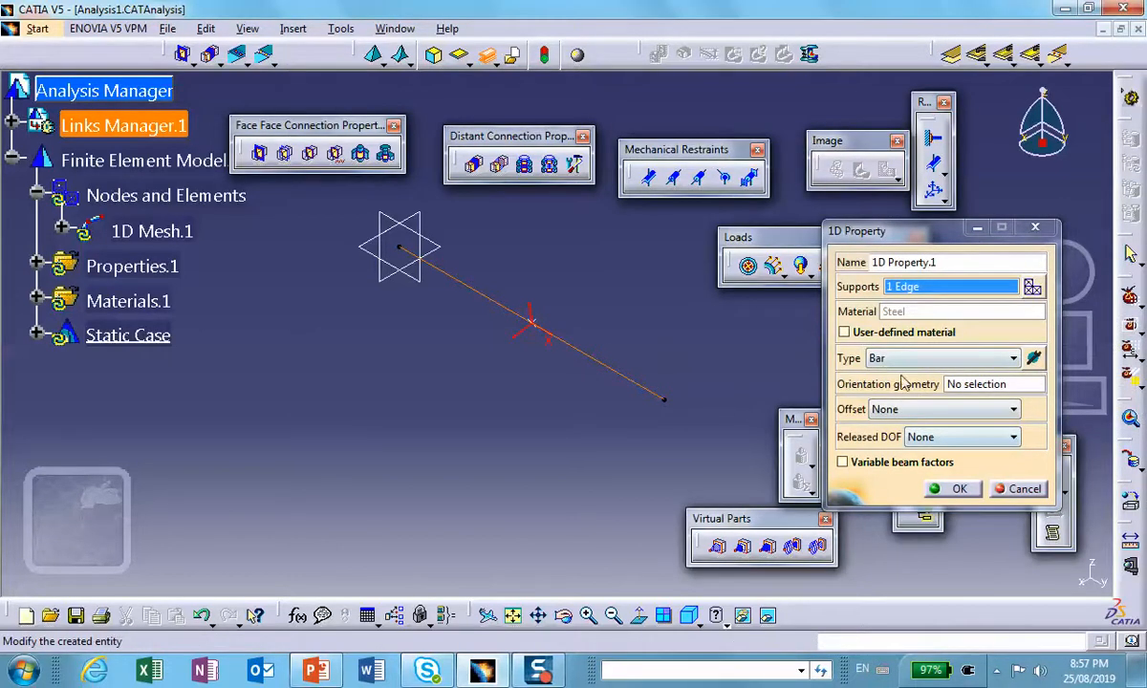
{"action": "left_click", "coordinate": [959, 489]}
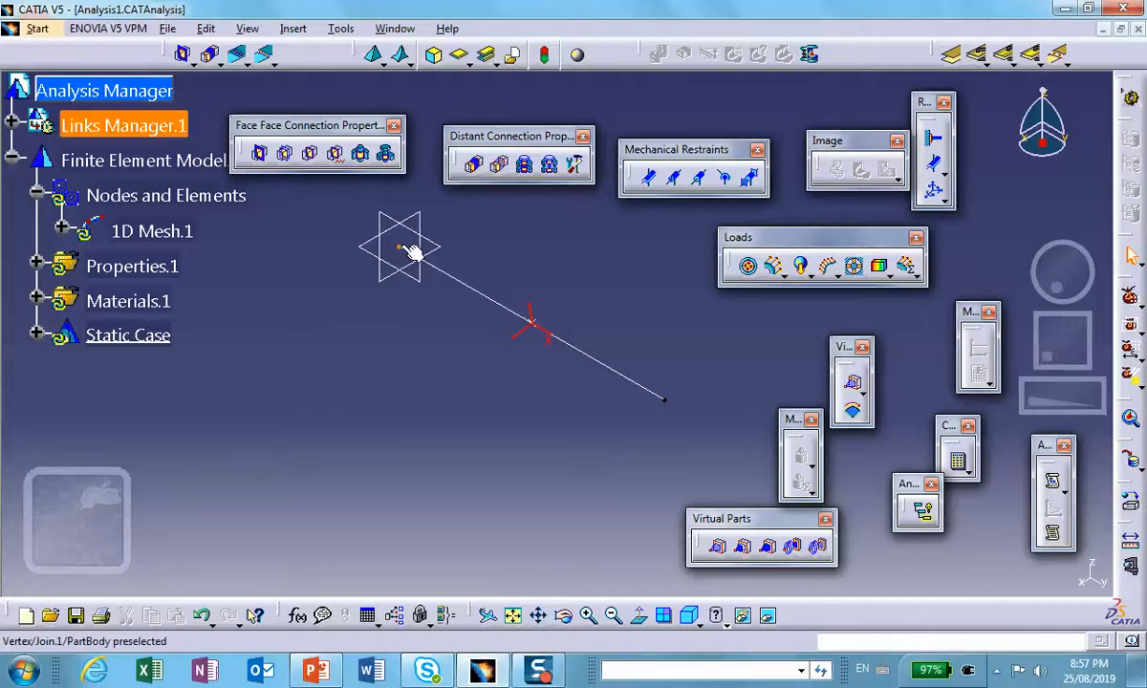
- Clamp the bar's end vertex at the reference planes
{"action": "left_click", "coordinate": [933, 138]}
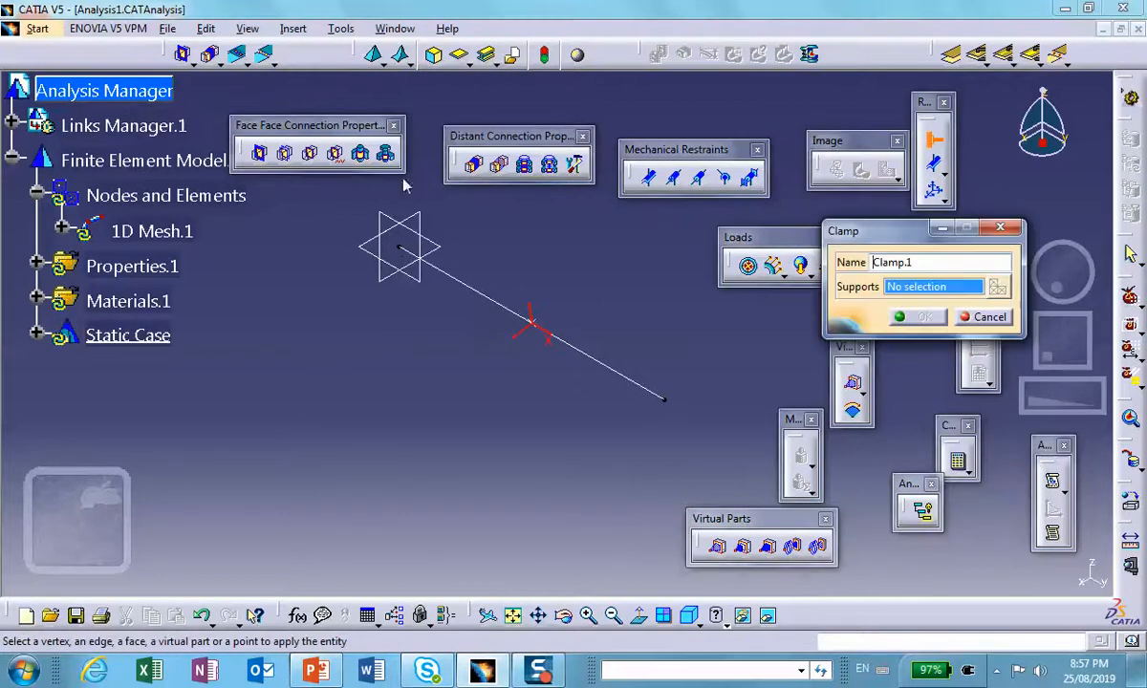
{"action": "left_click", "coordinate": [398, 250]}
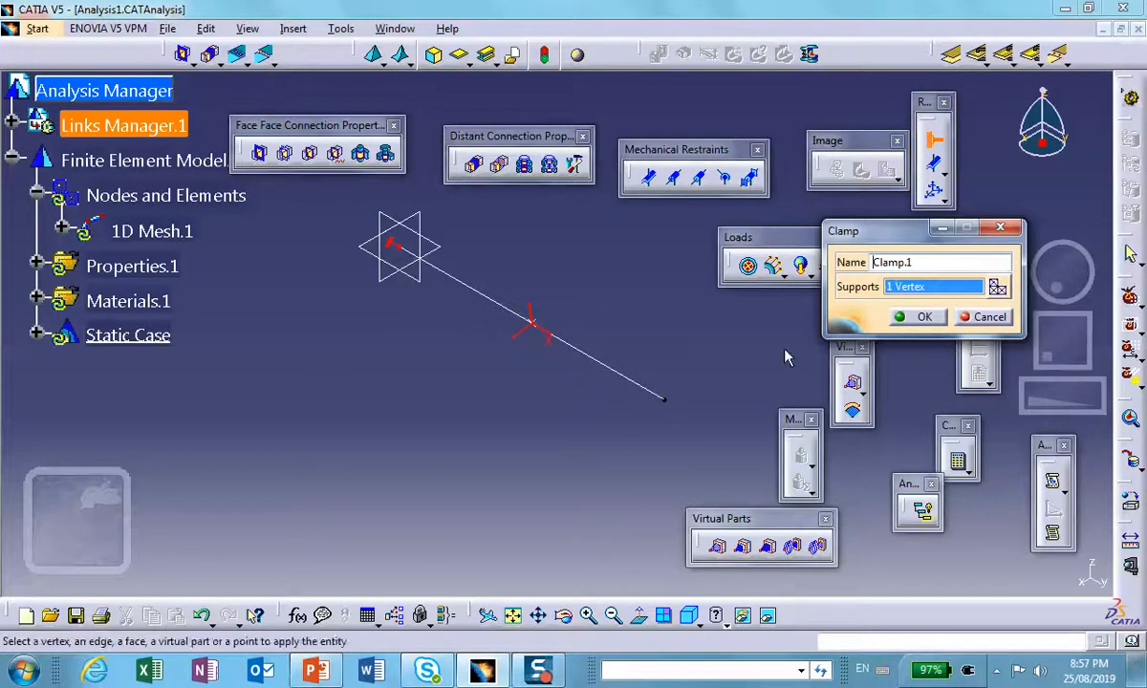
{"action": "left_click", "coordinate": [923, 317]}
{"action": "middle_click_drag", "start_coordinate": [627, 294], "coordinate": [565, 292]}
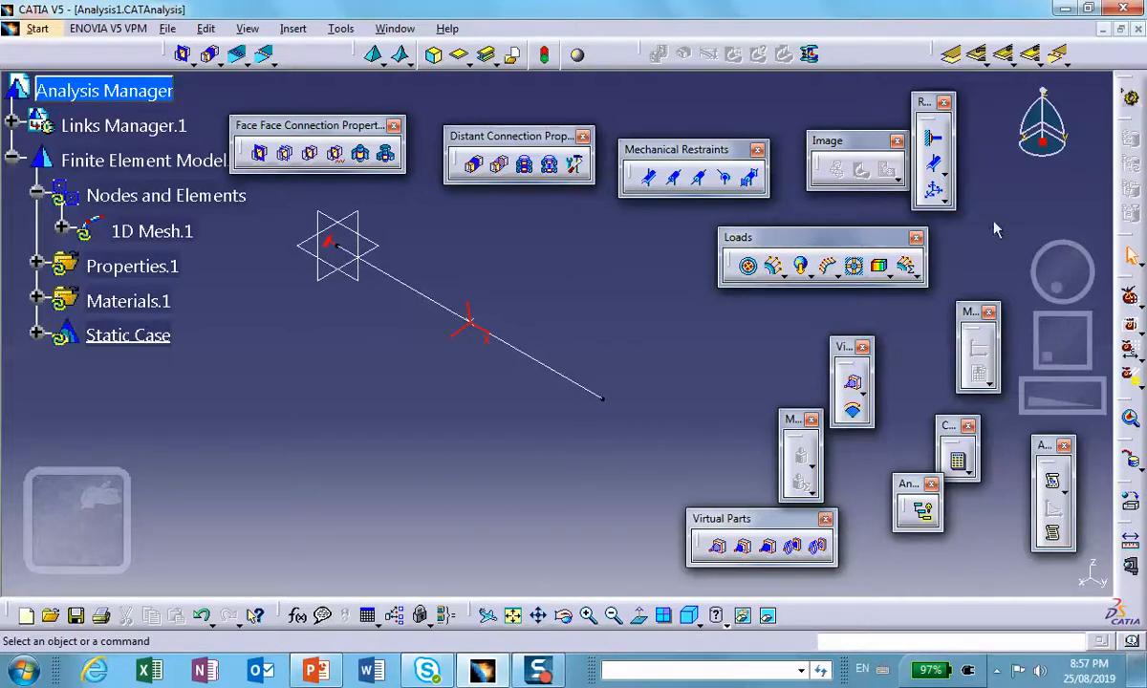
- Add a user-defined restraint on the whole bar line, leaving only Translation 2 free
{"action": "left_click", "coordinate": [932, 190]}
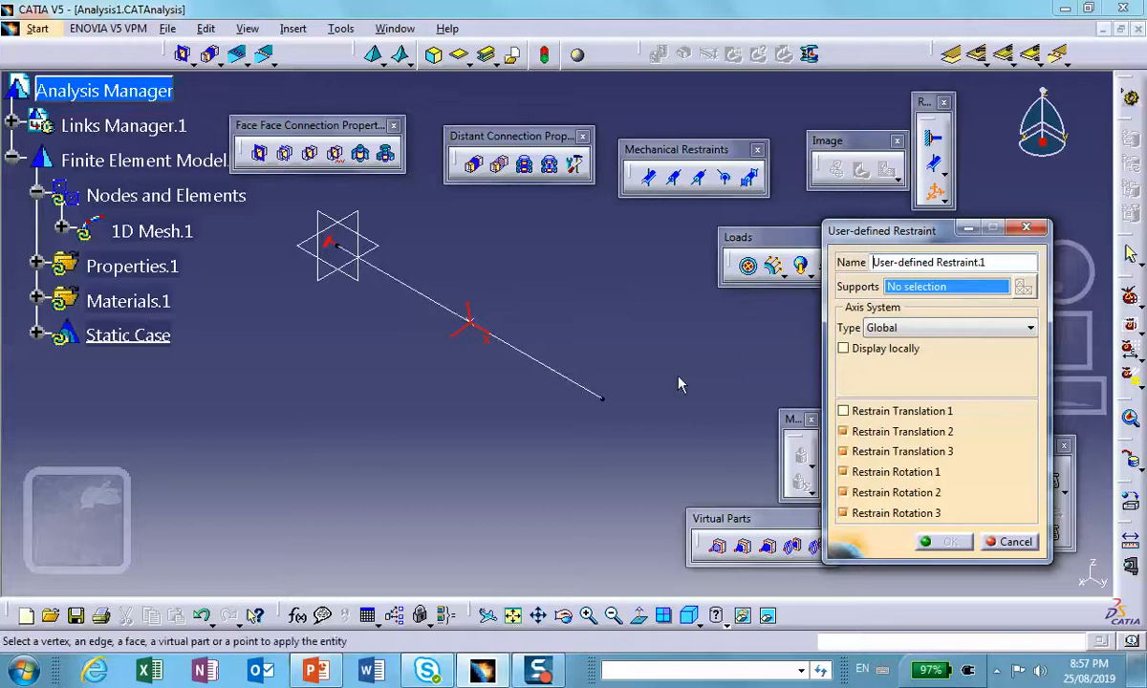
{"action": "left_click", "coordinate": [843, 431]}
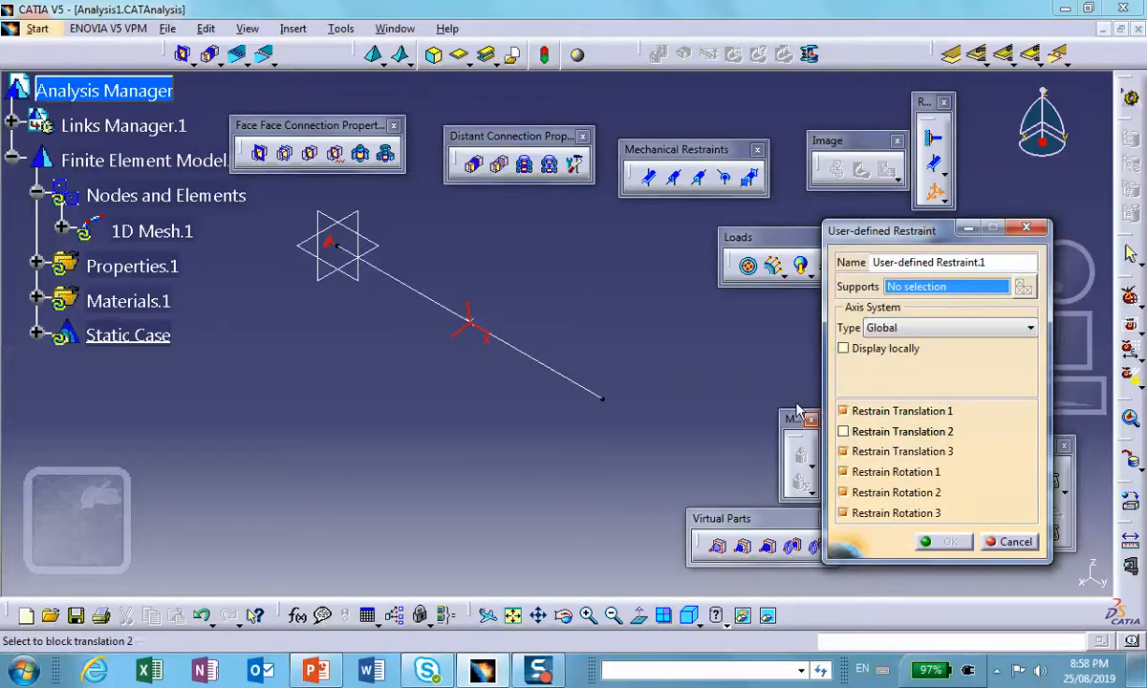
{"action": "left_click", "coordinate": [544, 364]}
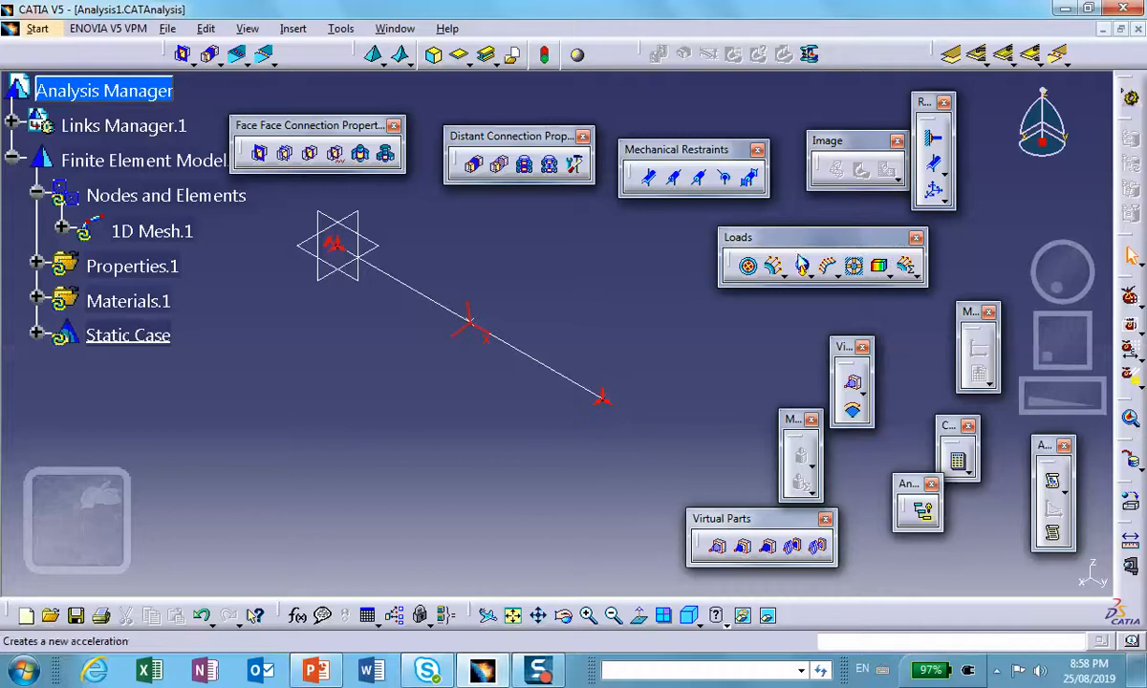
- Apply a distributed force to the bar's free end vertex, with X set to 0 and Y to -100 lbf
{"action": "left_click", "coordinate": [773, 266]}
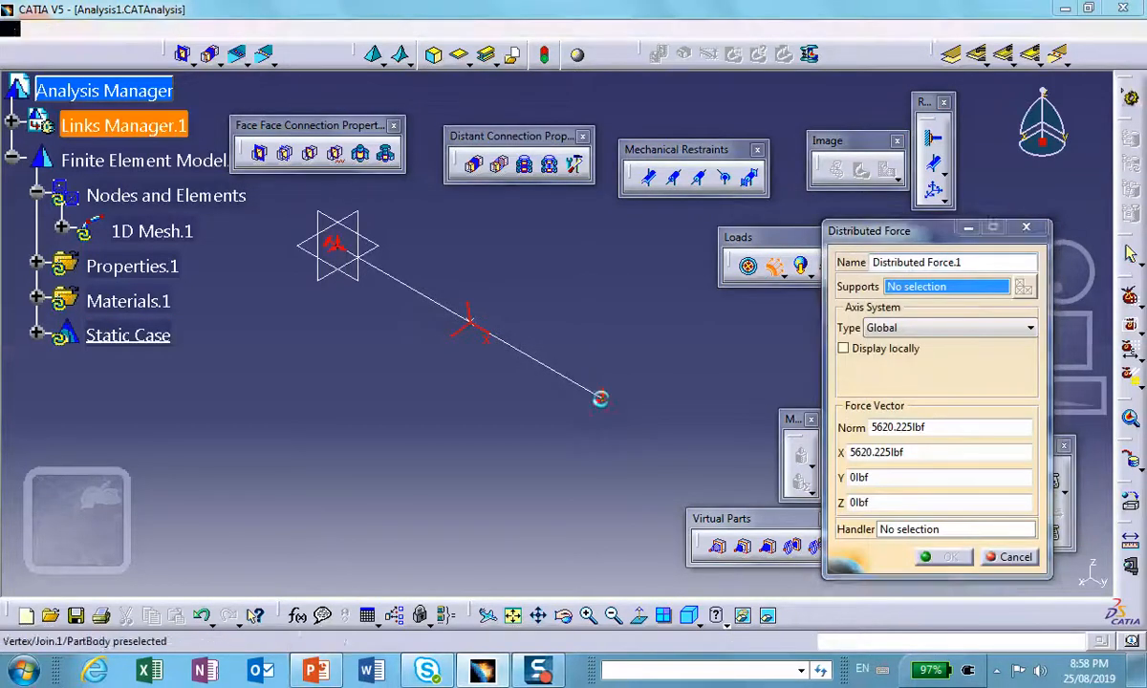
{"action": "left_click", "coordinate": [601, 396]}
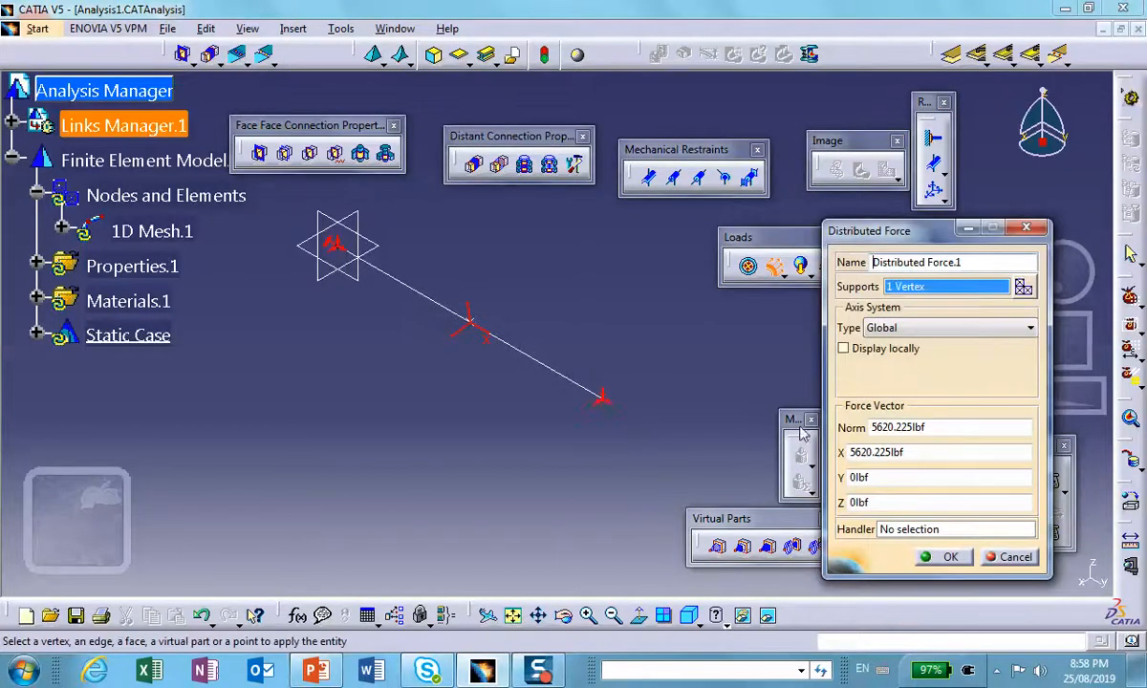
{"action": "double_click", "coordinate": [911, 451]}
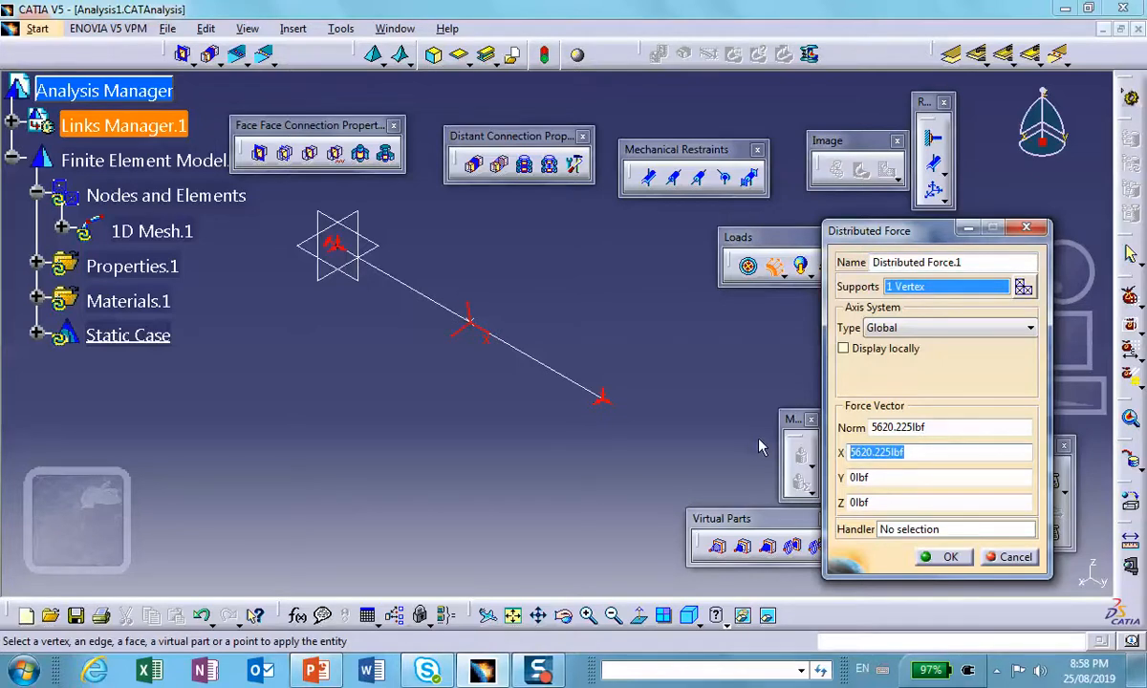
{"action": "type", "text": "0"}
{"action": "double_click", "coordinate": [927, 476]}
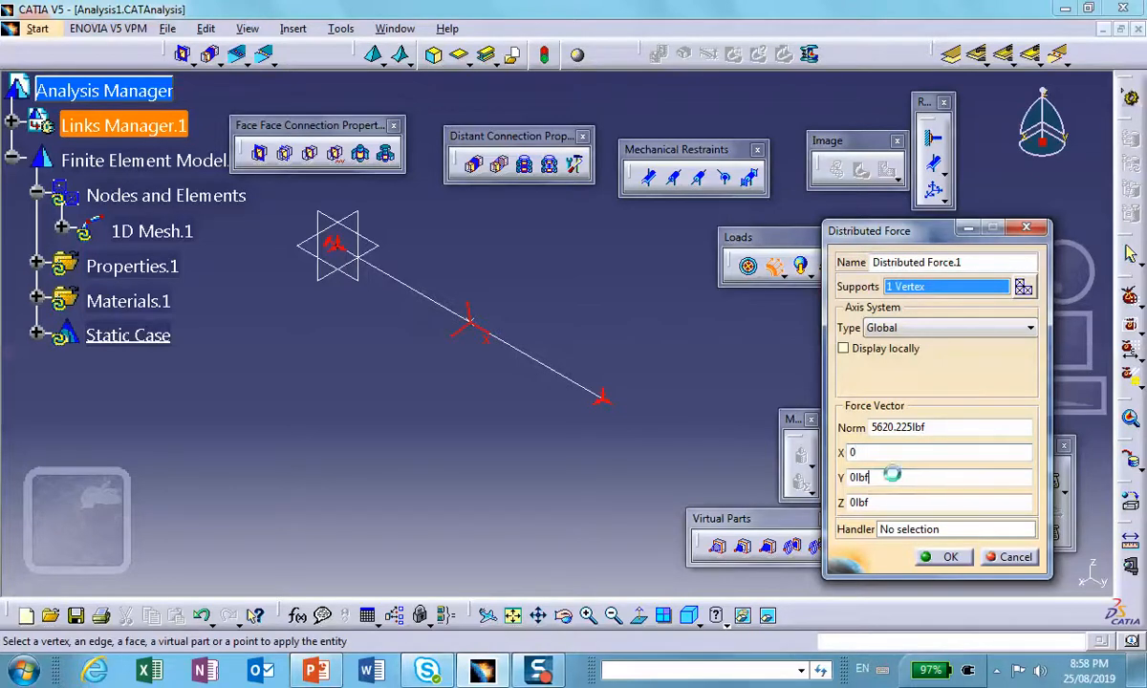
{"action": "type", "text": "-100"}
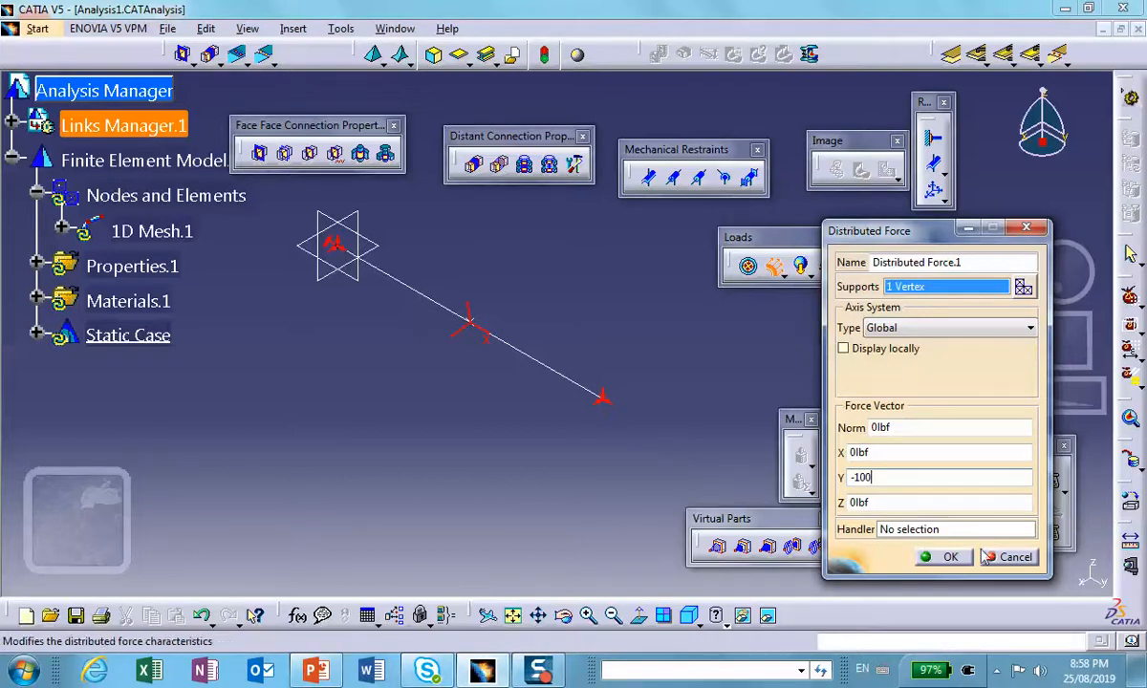
{"action": "left_click", "coordinate": [939, 560]}
- Compute the static case and accept the computation resources estimate
{"action": "middle_click_drag", "start_coordinate": [439, 483], "coordinate": [388, 285], "text": "ctrl"}
{"action": "middle_click_drag", "start_coordinate": [481, 350], "coordinate": [225, 131]}
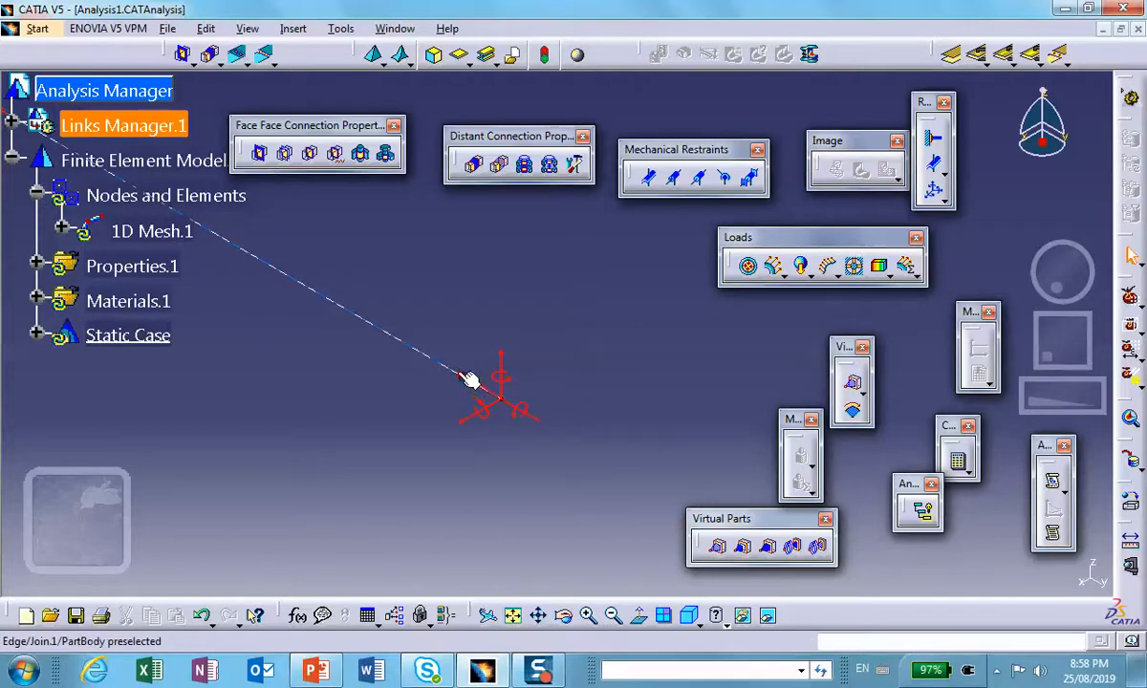
{"action": "middle_click_drag", "start_coordinate": [420, 392], "coordinate": [509, 556]}
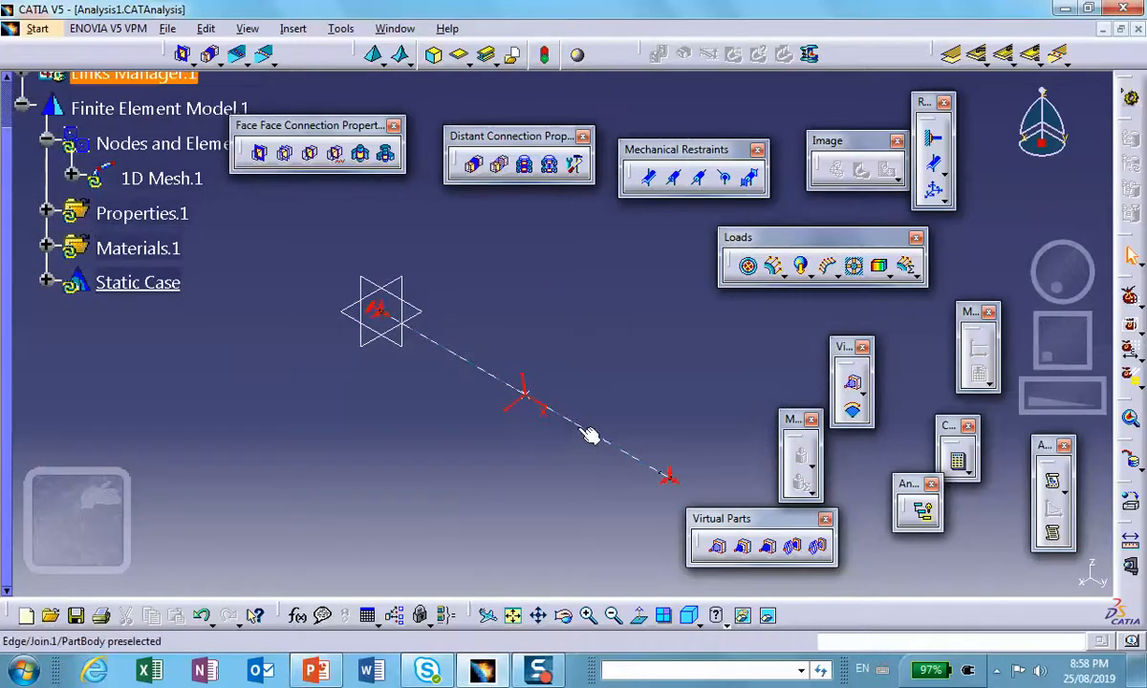
{"action": "middle_click_drag", "start_coordinate": [581, 429], "coordinate": [513, 401]}
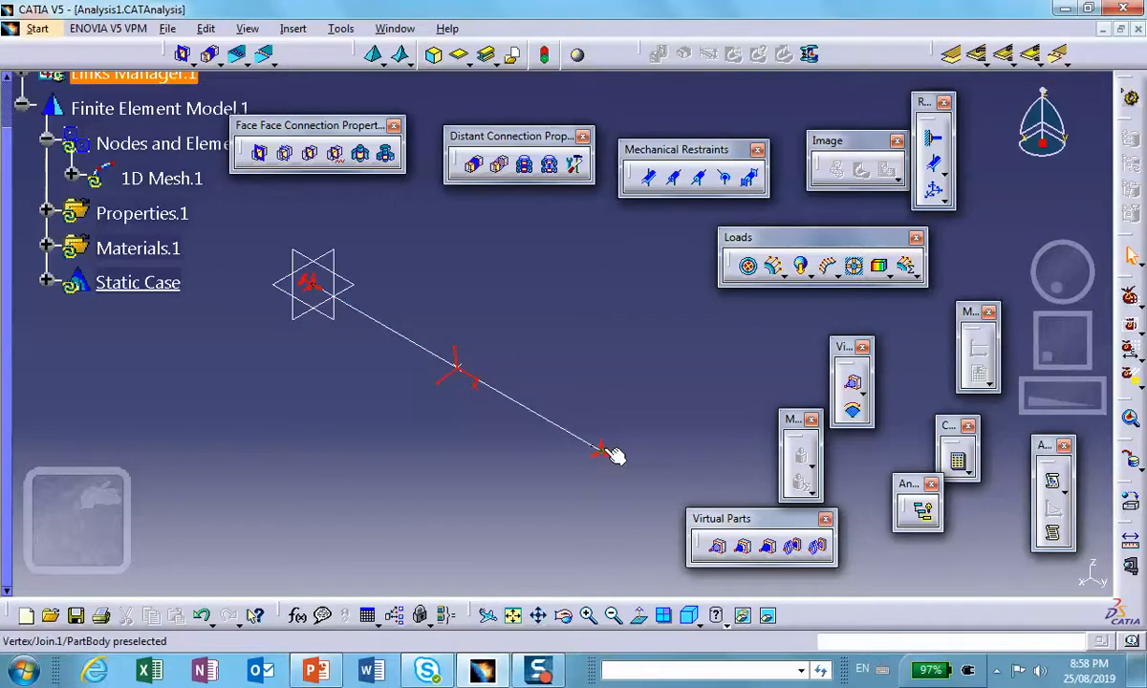
{"action": "left_click", "coordinate": [956, 461]}
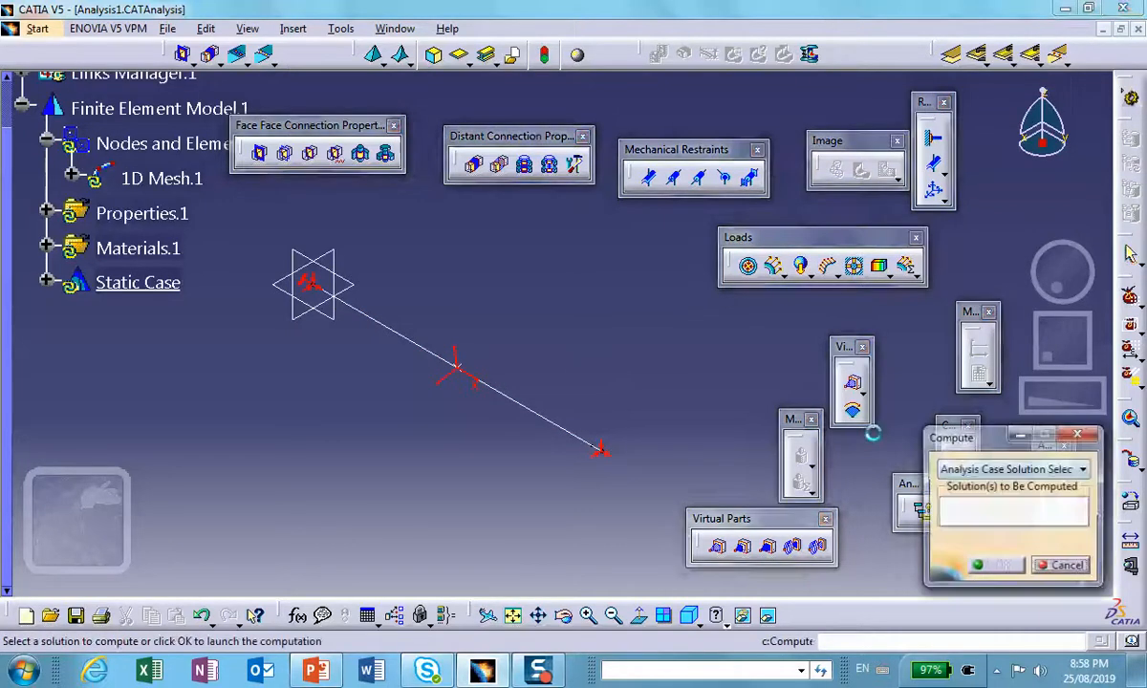
{"action": "left_click", "coordinate": [1062, 469]}
{"action": "left_click", "coordinate": [944, 484]}
{"action": "left_click", "coordinate": [996, 564]}
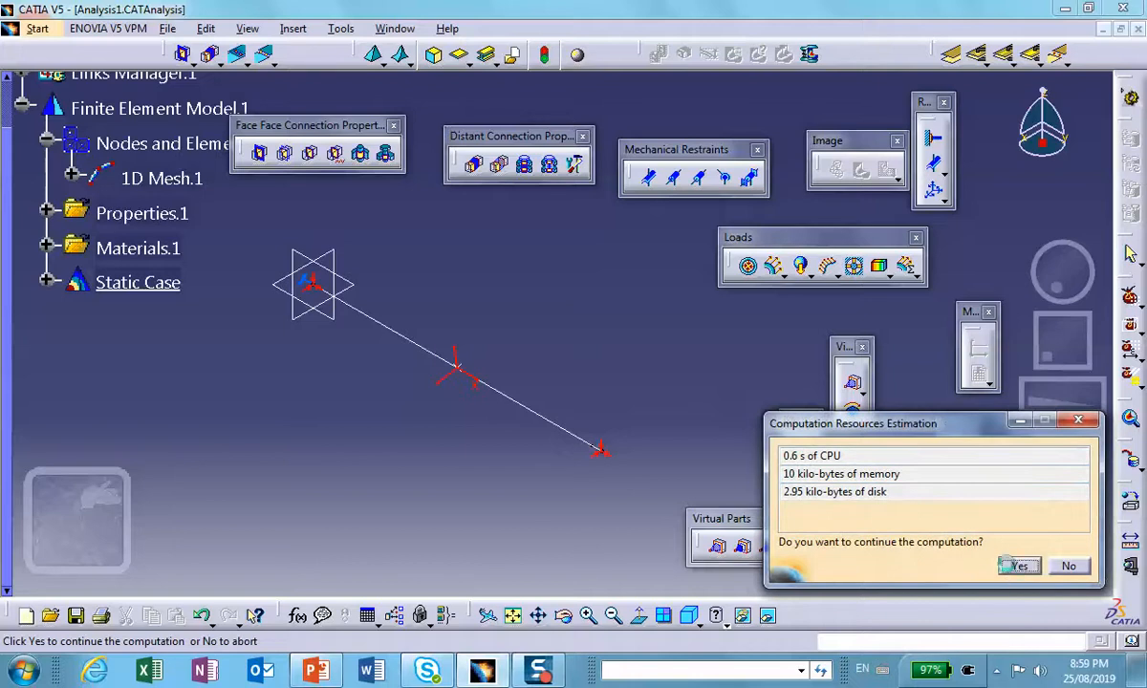
{"action": "left_click", "coordinate": [1017, 565]}
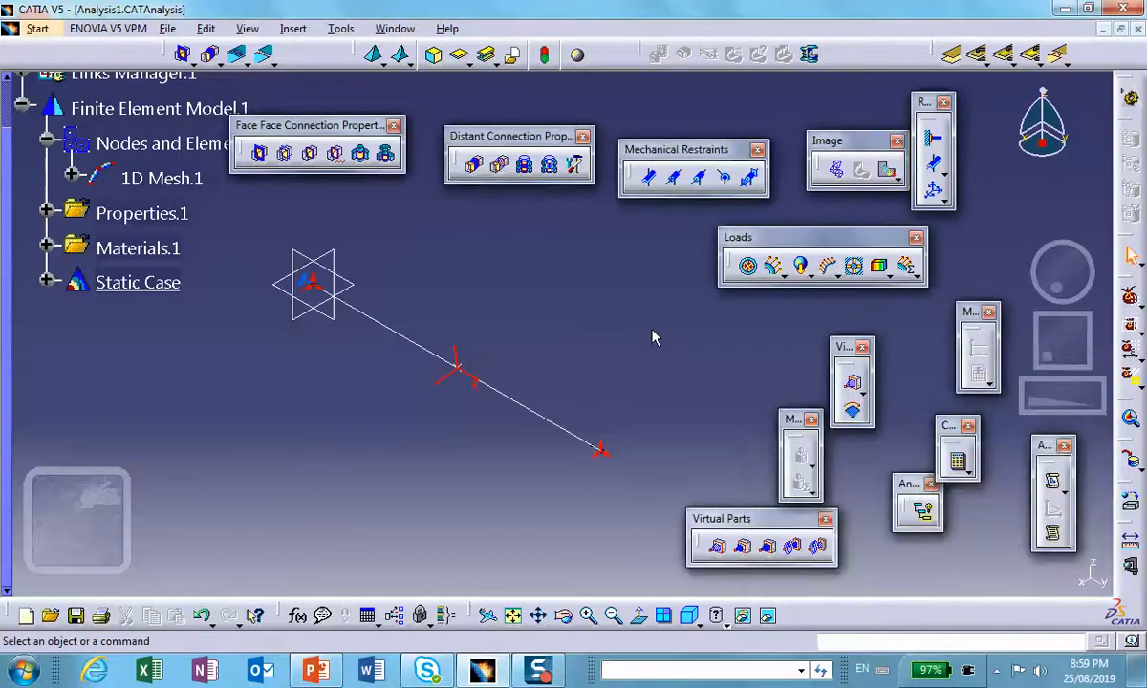
- Display the bar's translational displacement vectors for the static solution
{"action": "left_click", "coordinate": [888, 172]}
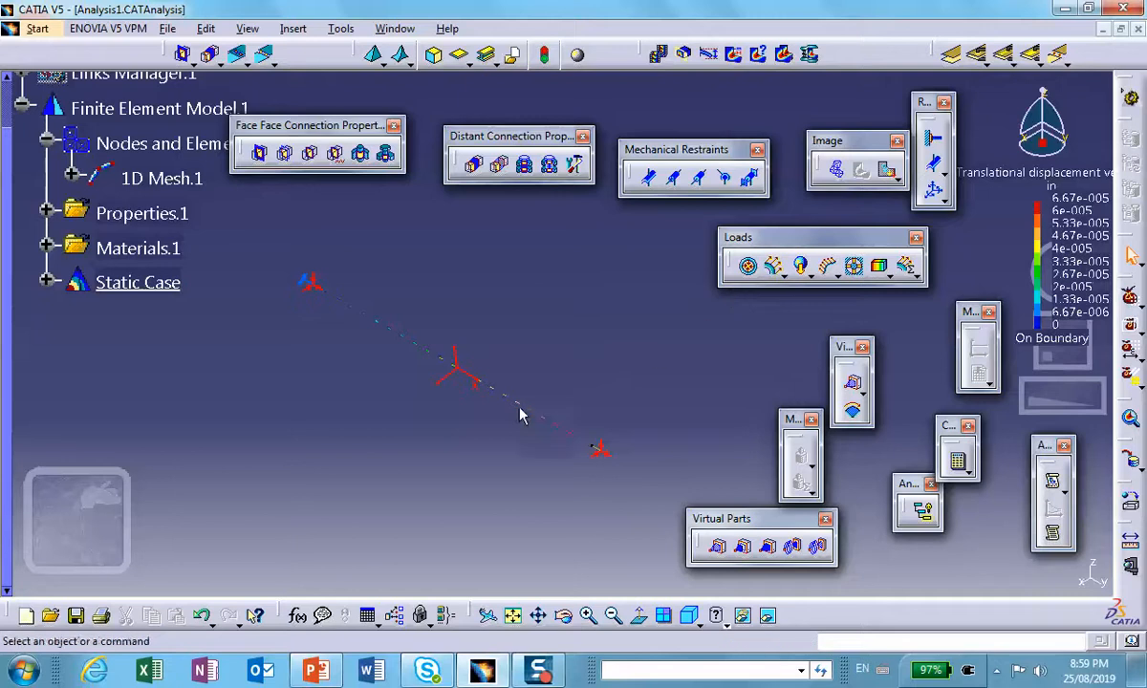
{"action": "middle_click_drag", "start_coordinate": [525, 414], "coordinate": [507, 460]}
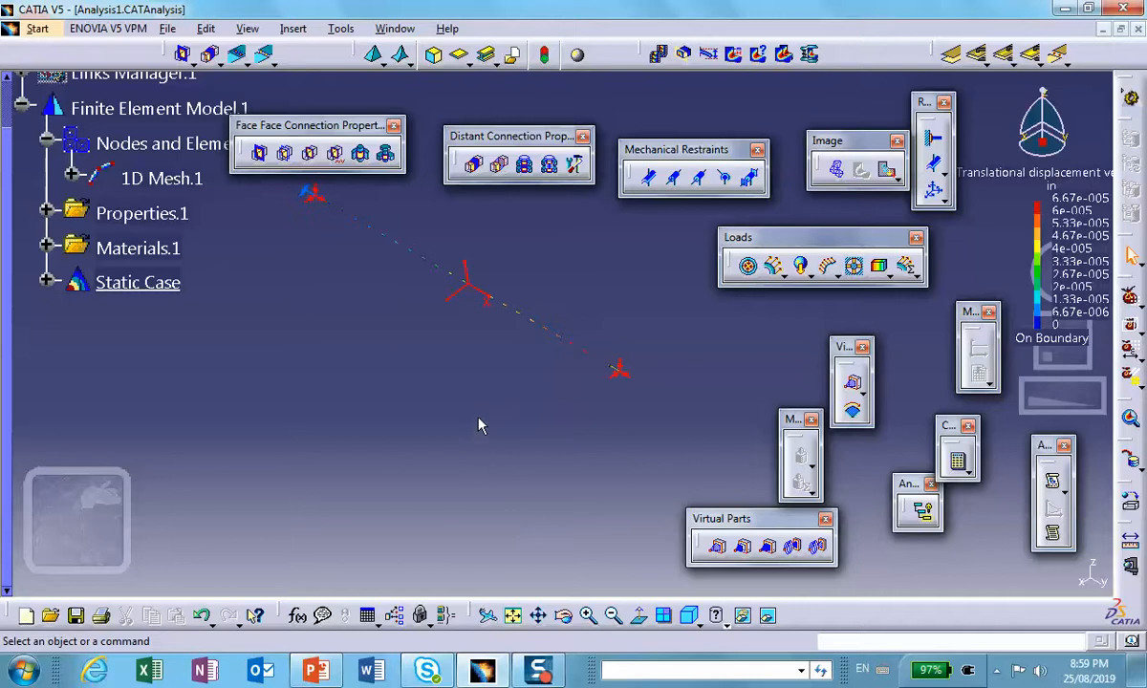
{"action": "middle_click_drag", "start_coordinate": [584, 362], "coordinate": [581, 413]}
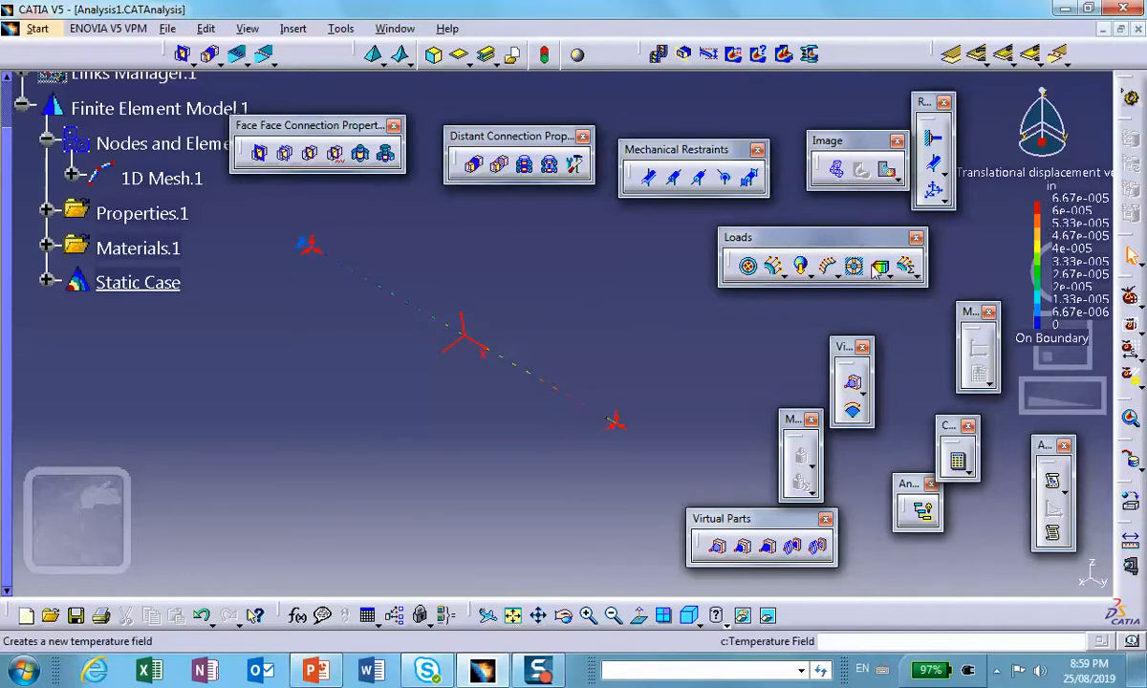
- Display the bar's principal stresses and examine them along its length
{"action": "left_click", "coordinate": [899, 178]}
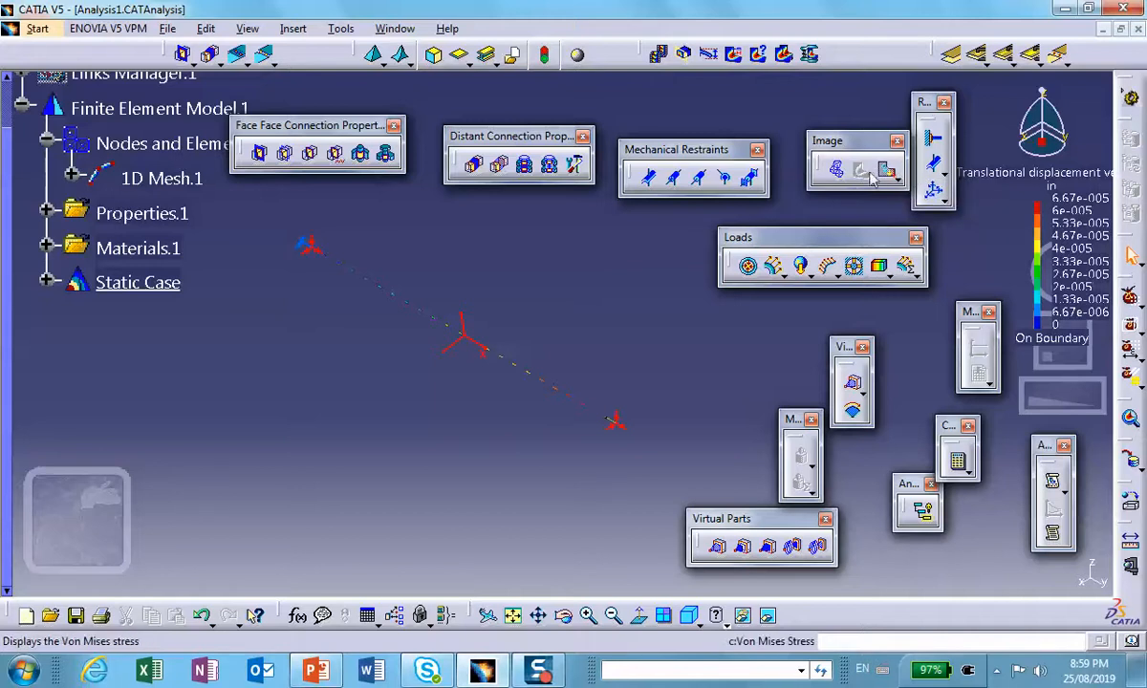
{"action": "left_click", "coordinate": [899, 178]}
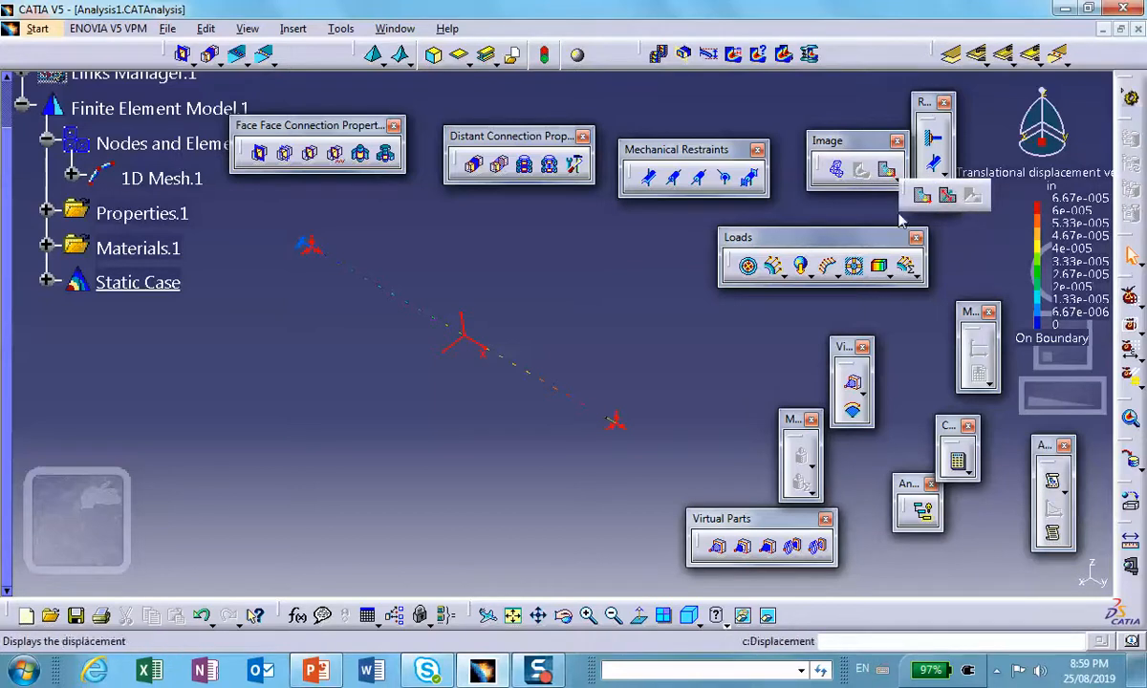
{"action": "left_click", "coordinate": [949, 196]}
{"action": "middle_click_drag", "start_coordinate": [589, 338], "coordinate": [543, 172]}
{"action": "mouse_move", "coordinate": [437, 509]}
{"action": "middle_mouse_down"}
{"action": "mouse_move", "coordinate": [361, 389]}
{"action": "mouse_move", "coordinate": [484, 135]}
{"action": "mouse_move", "coordinate": [517, 210]}
{"action": "mouse_move", "coordinate": [391, 370]}
{"action": "mouse_move", "coordinate": [492, 298]}
{"action": "mouse_move", "coordinate": [505, 309]}
{"action": "mouse_move", "coordinate": [553, 559]}
{"action": "middle_mouse_up"}
{"action": "middle_click_drag", "start_coordinate": [523, 387], "coordinate": [440, 406]}
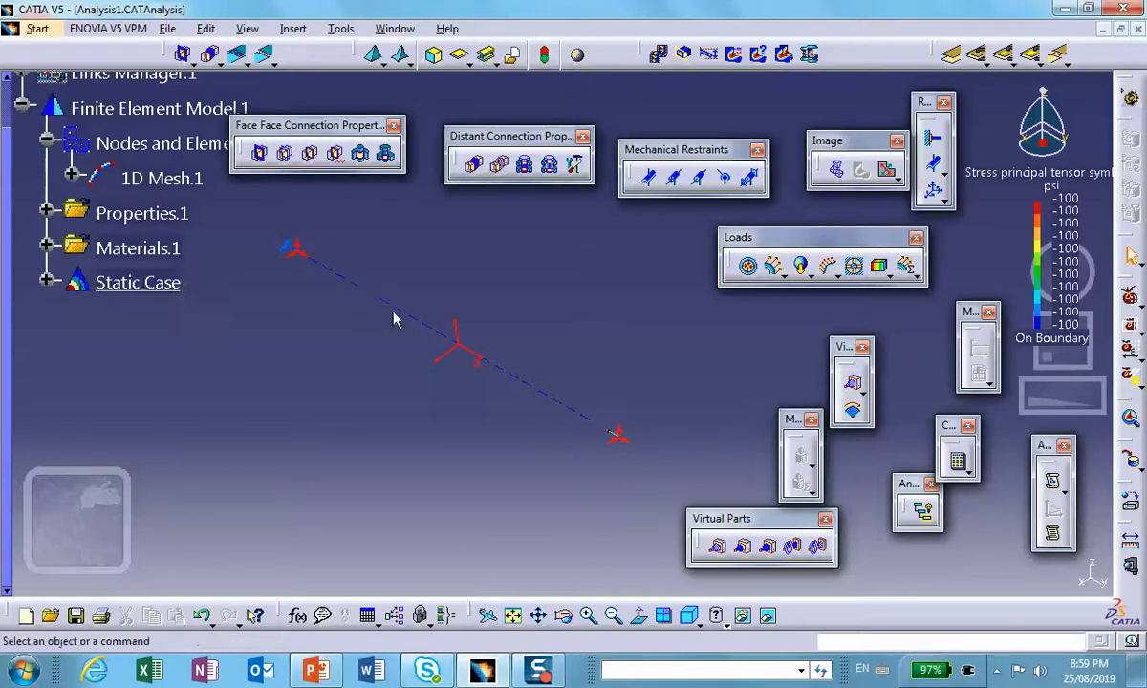
- Deactivate the principal stress image under the static case solution
{"action": "left_click", "coordinate": [46, 282]}
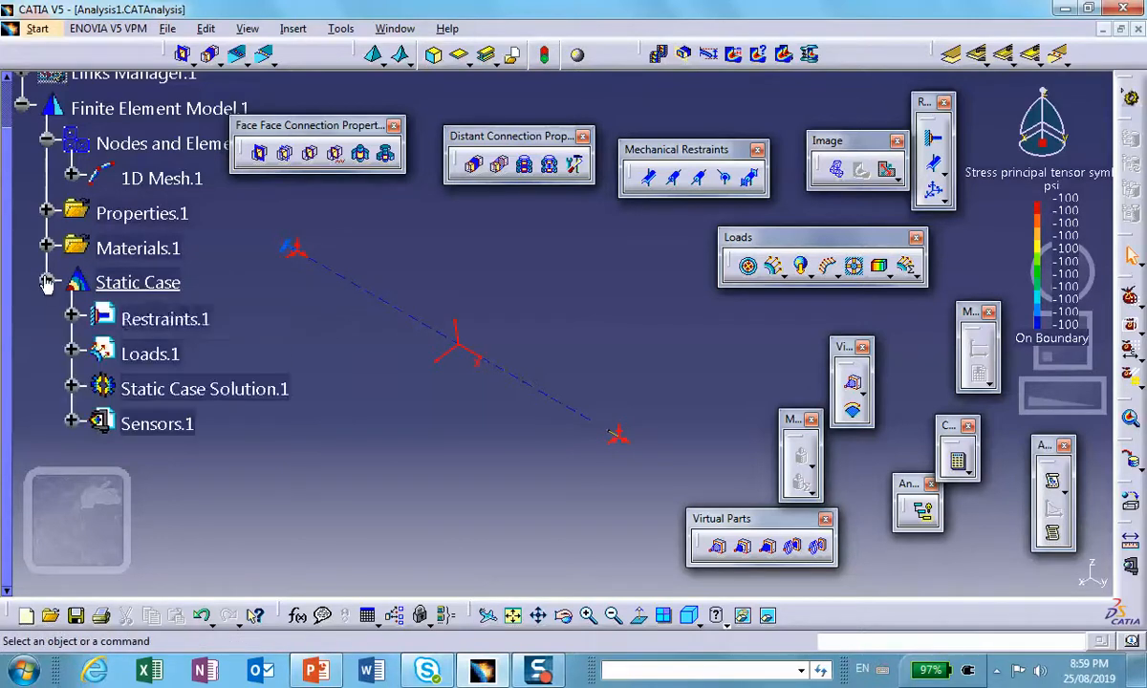
{"action": "left_click", "coordinate": [71, 388]}
{"action": "left_click", "coordinate": [220, 459]}
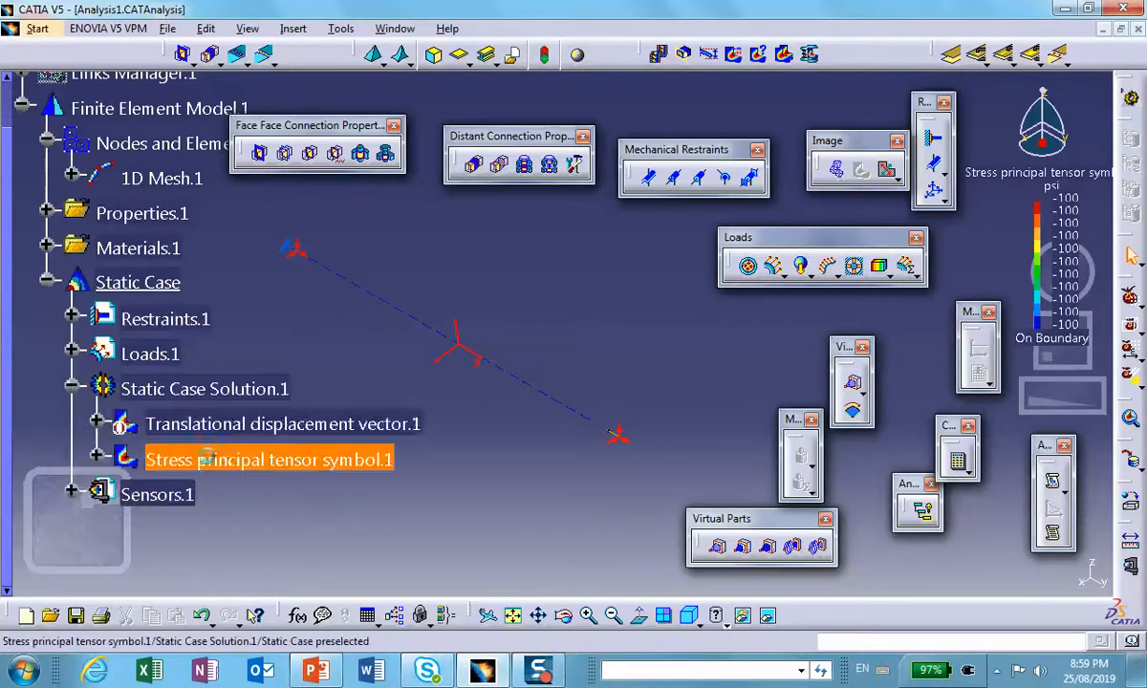
{"action": "right_click", "coordinate": [219, 458]}
{"action": "left_click", "coordinate": [263, 382]}
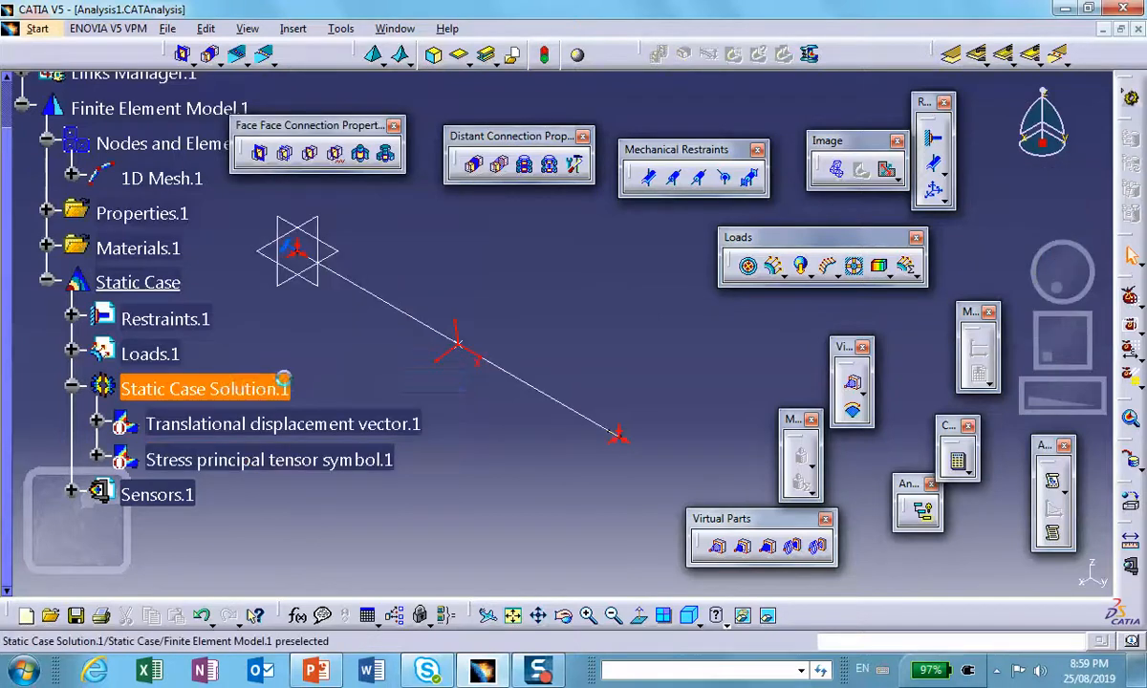
{"action": "middle_click_drag", "start_coordinate": [302, 333], "coordinate": [328, 389]}
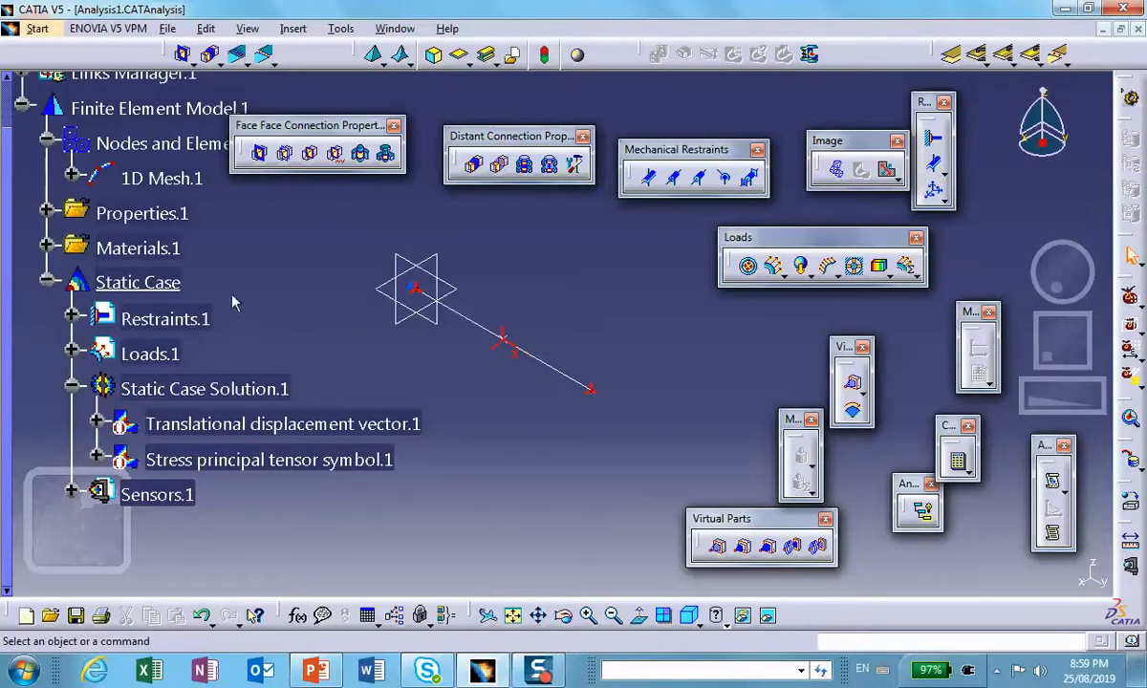
- Insert a frequency case that references the static case's Restraints.1 and uses a new masses set
{"action": "left_click", "coordinate": [22, 103]}
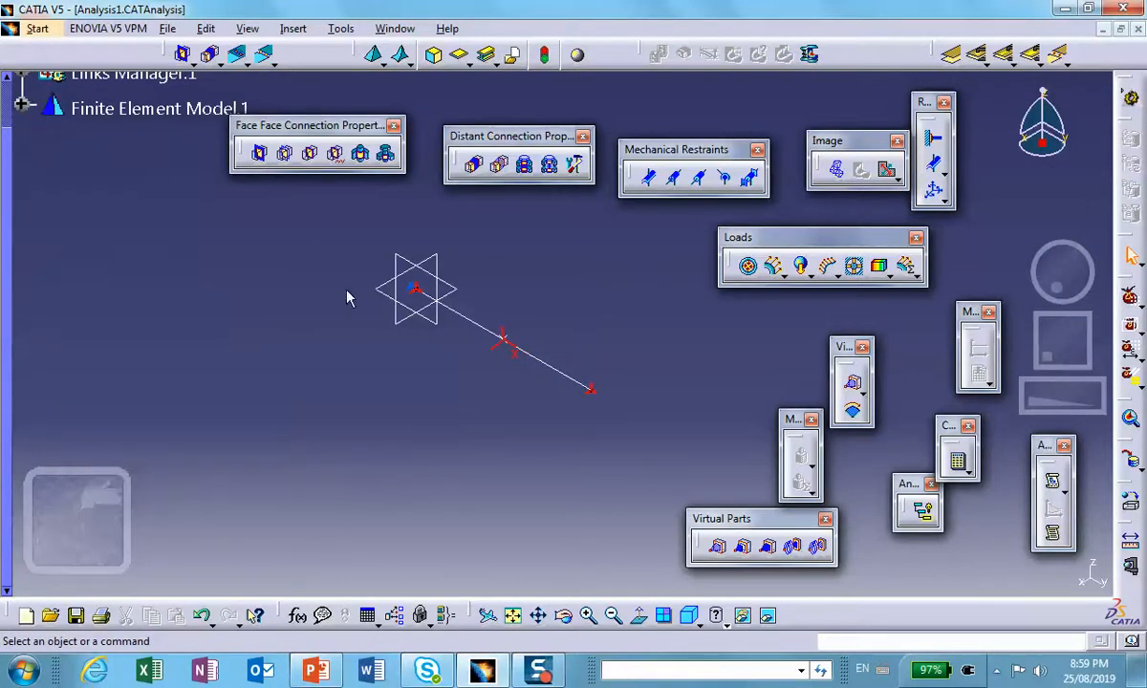
{"action": "middle_click_drag", "start_coordinate": [346, 290], "coordinate": [344, 191]}
{"action": "middle_click_drag", "start_coordinate": [432, 453], "coordinate": [461, 453]}
{"action": "scroll", "coordinate": [466, 434], "scroll_direction": "up", "scroll_amount": 1}
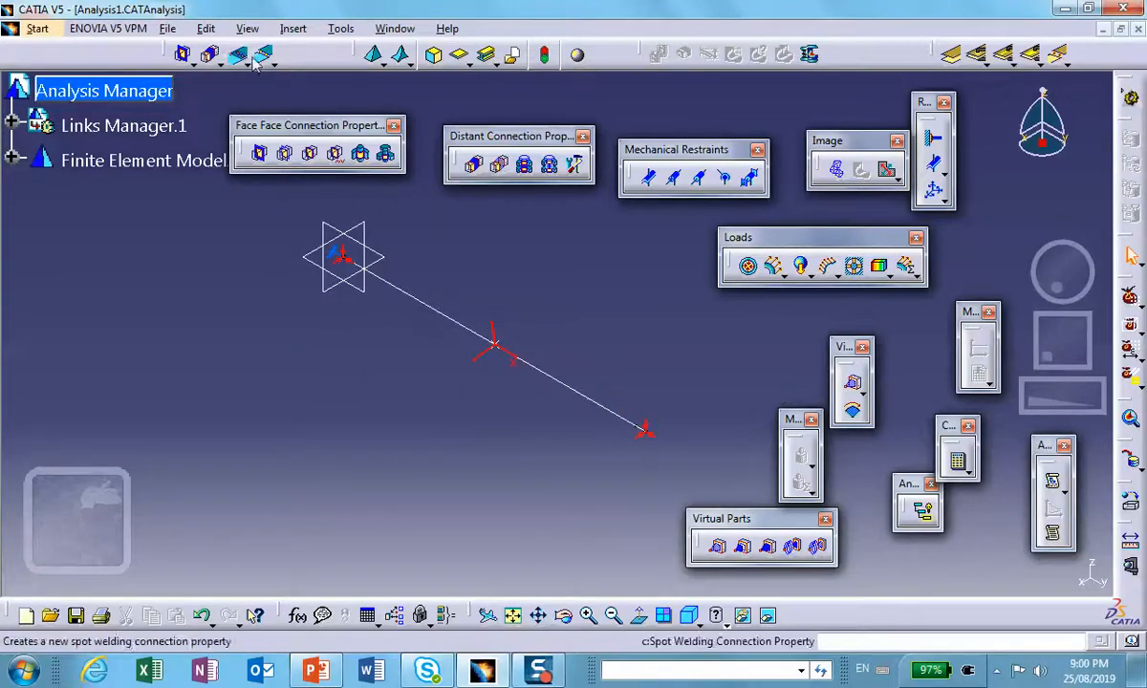
{"action": "left_click", "coordinate": [290, 29]}
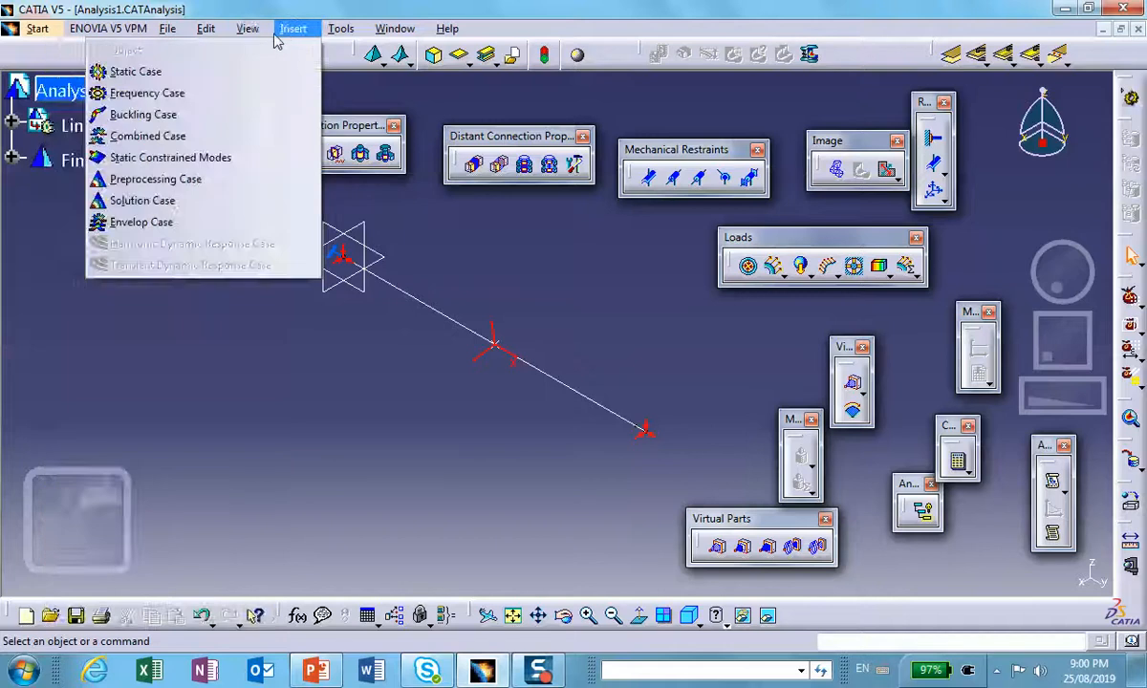
{"action": "left_click", "coordinate": [291, 91]}
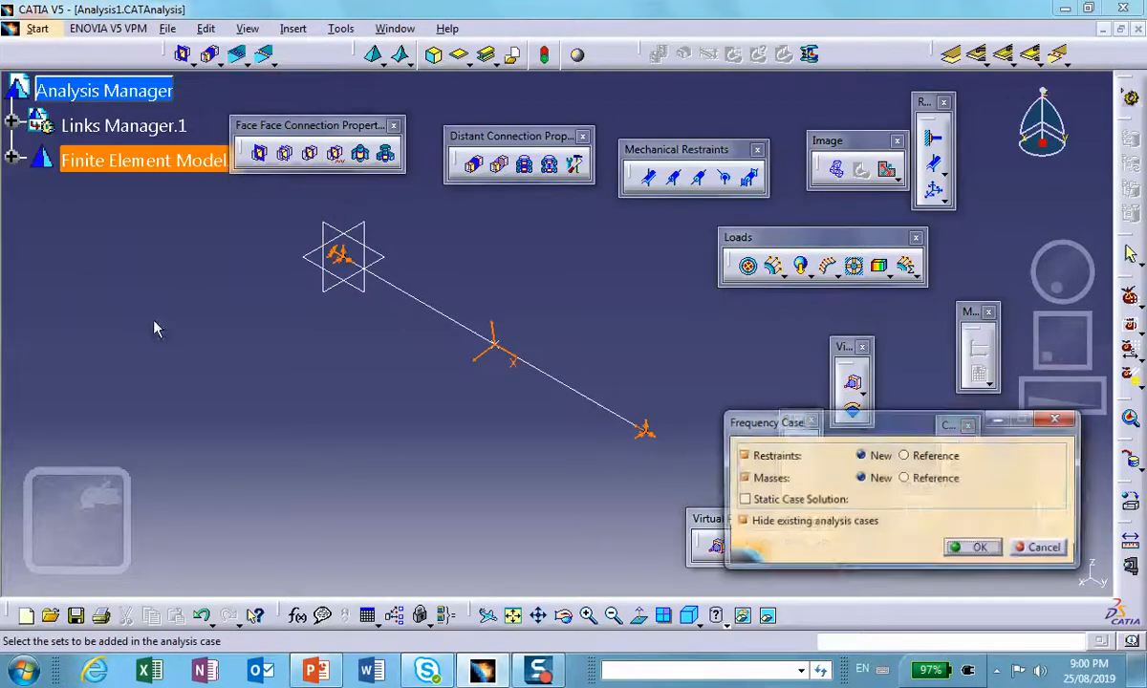
{"action": "left_click", "coordinate": [905, 456]}
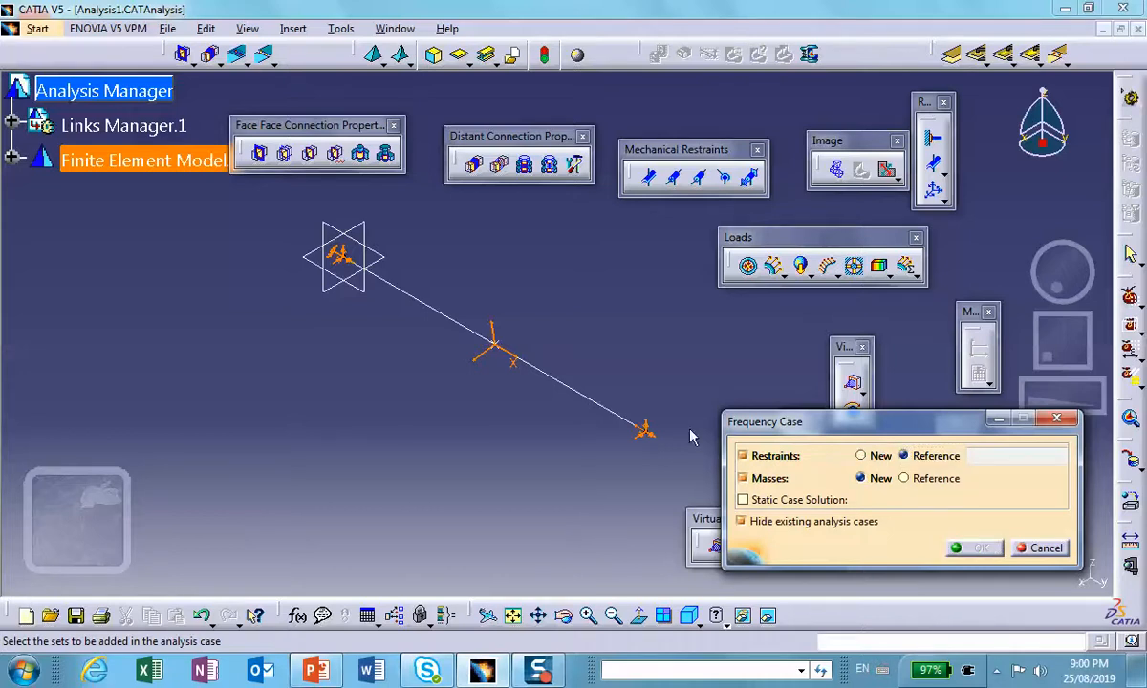
{"action": "left_click", "coordinate": [11, 159]}
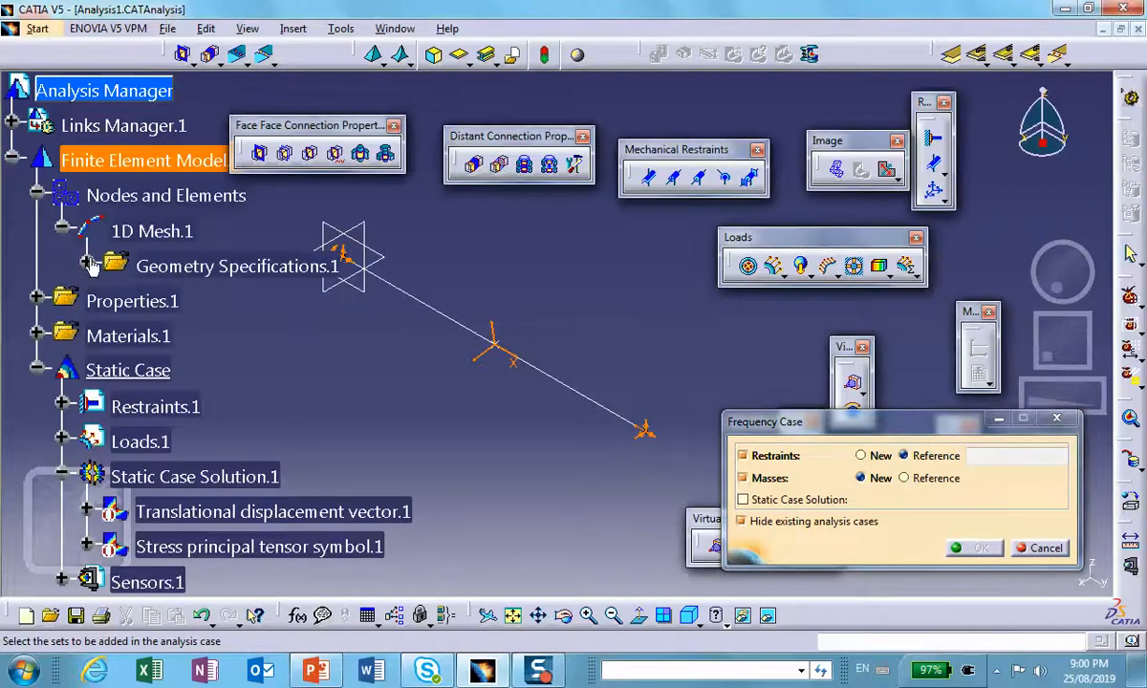
{"action": "scroll", "coordinate": [92, 266], "scroll_direction": "down", "scroll_amount": 3}
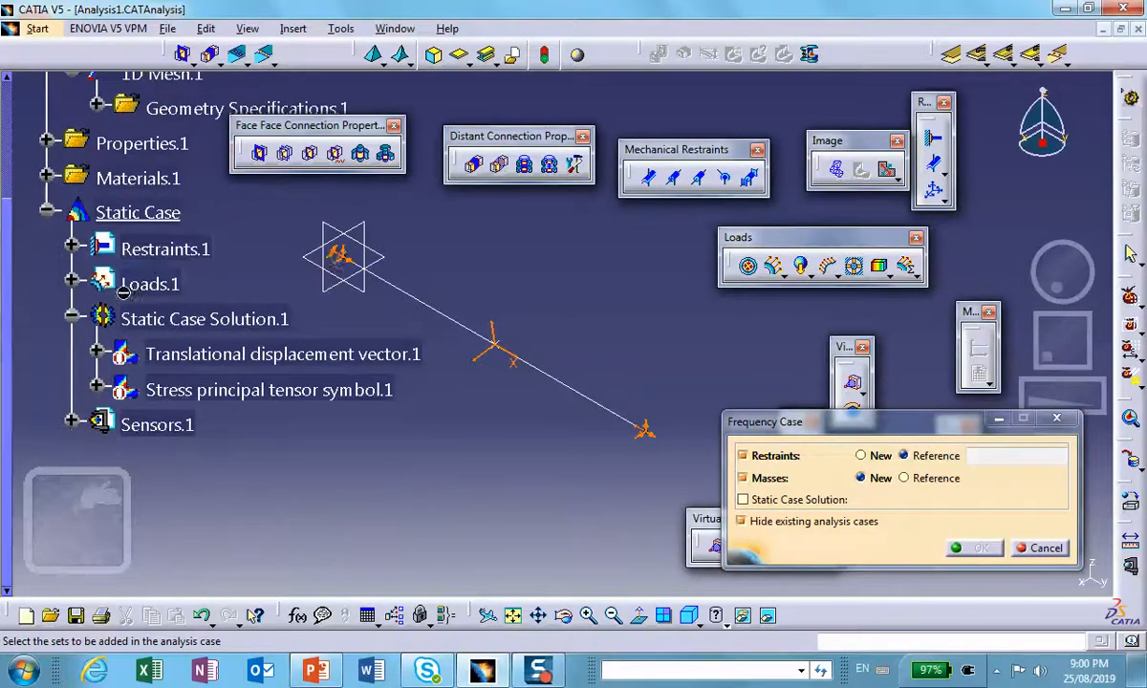
{"action": "left_click", "coordinate": [153, 250]}
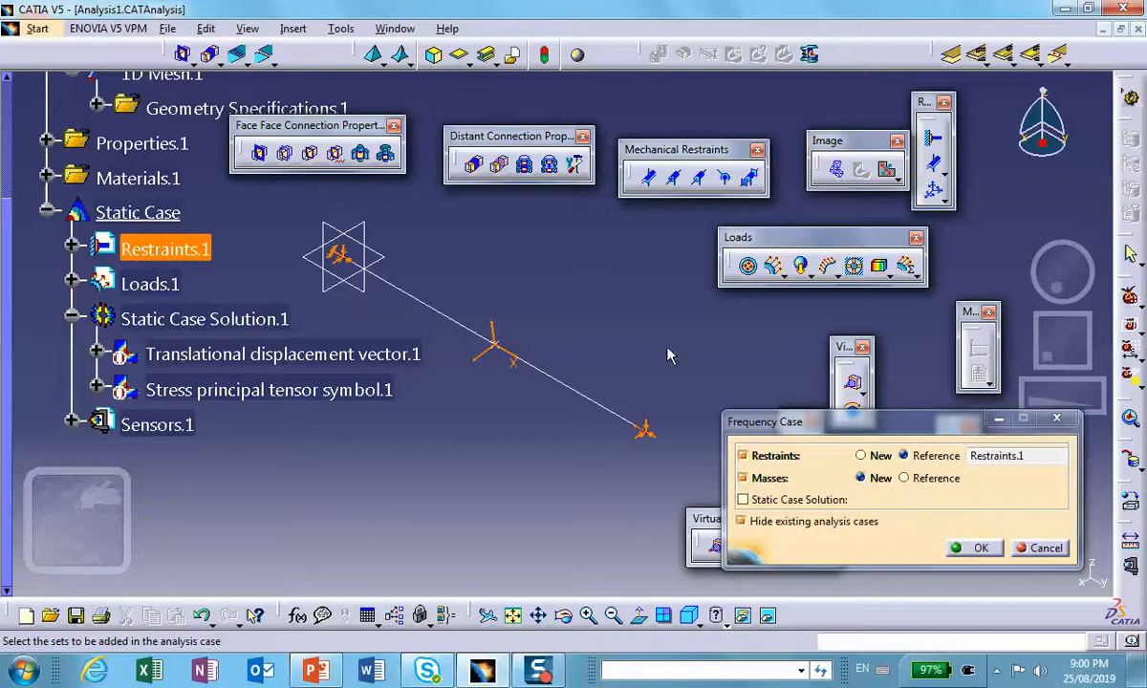
{"action": "left_click", "coordinate": [973, 547]}
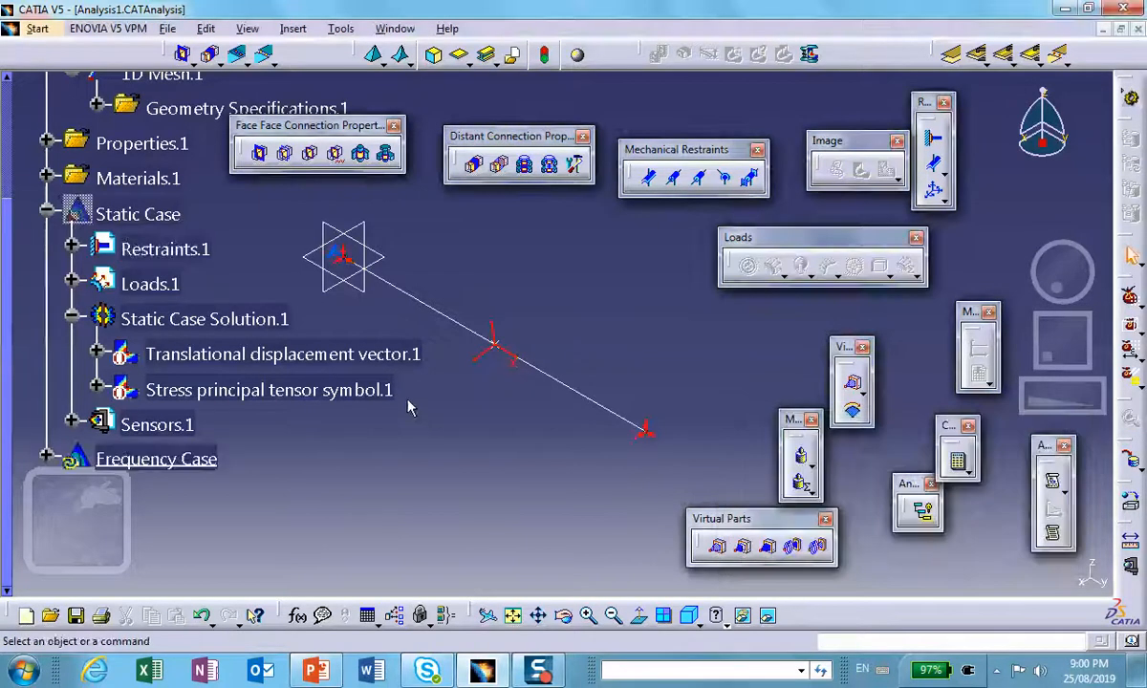
- Compute all analysis cases, including the new frequency case, and accept the computation resources estimate
{"action": "mouse_move", "coordinate": [408, 401]}
{"action": "middle_mouse_down"}
{"action": "mouse_move", "coordinate": [405, 435]}
{"action": "mouse_move", "coordinate": [424, 408]}
{"action": "middle_mouse_up"}
{"action": "left_click", "coordinate": [404, 399]}
{"action": "scroll", "coordinate": [284, 409], "scroll_direction": "down", "scroll_amount": 2}
{"action": "left_click", "coordinate": [155, 248]}
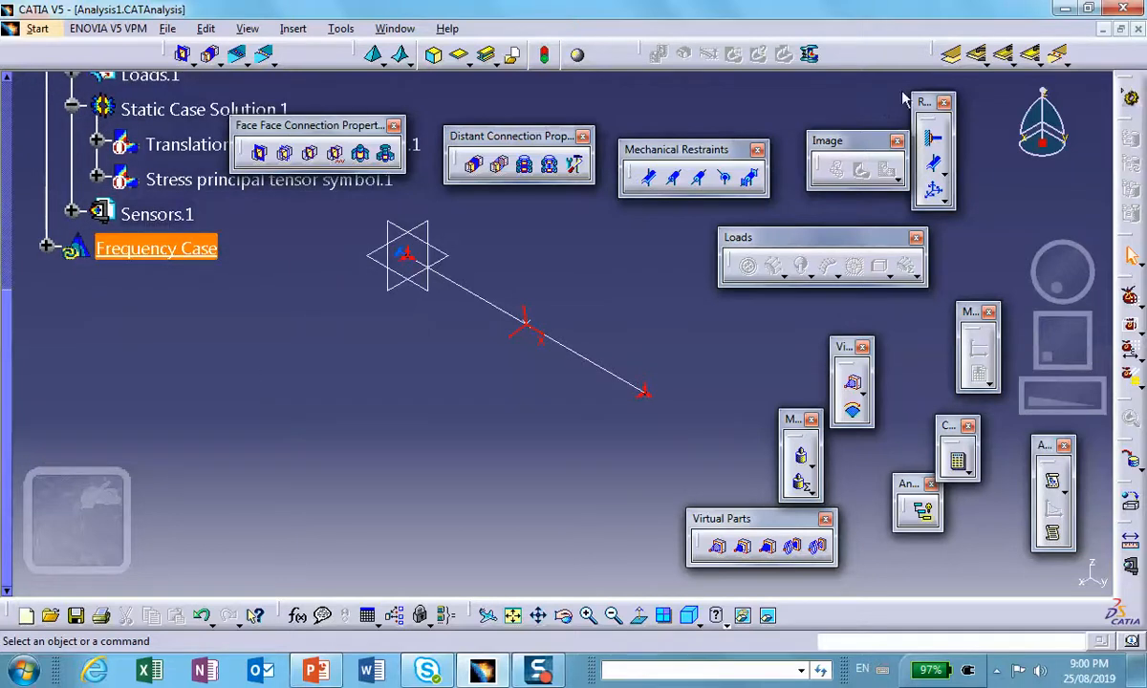
{"action": "left_click", "coordinate": [957, 462]}
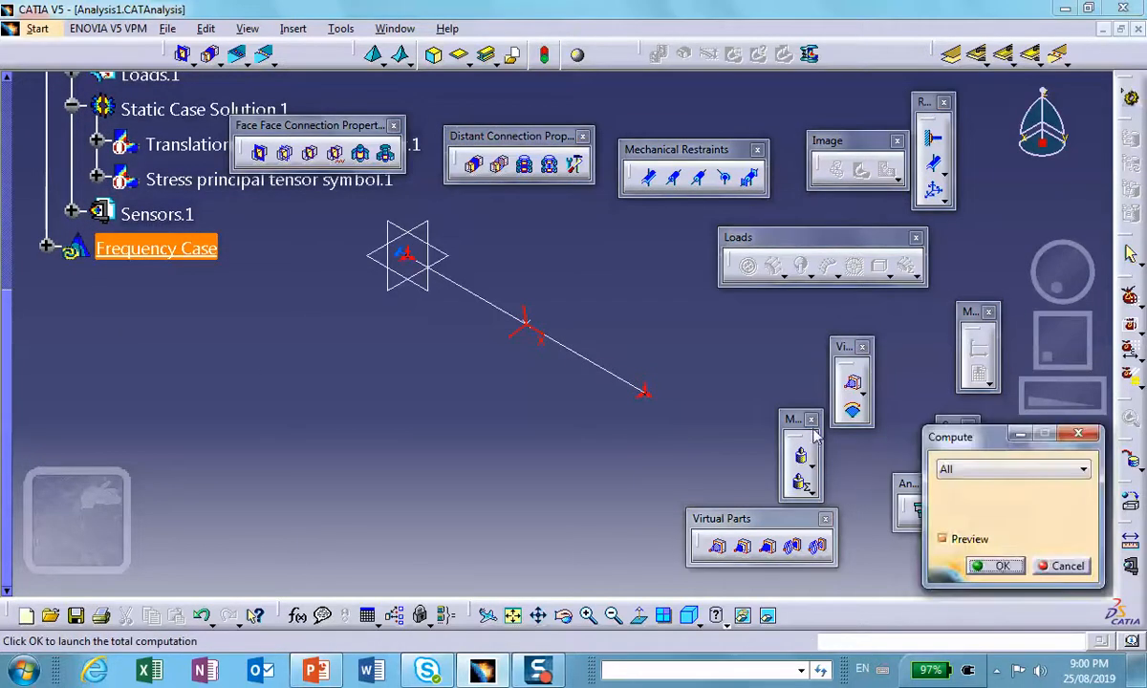
{"action": "left_click", "coordinate": [977, 564]}
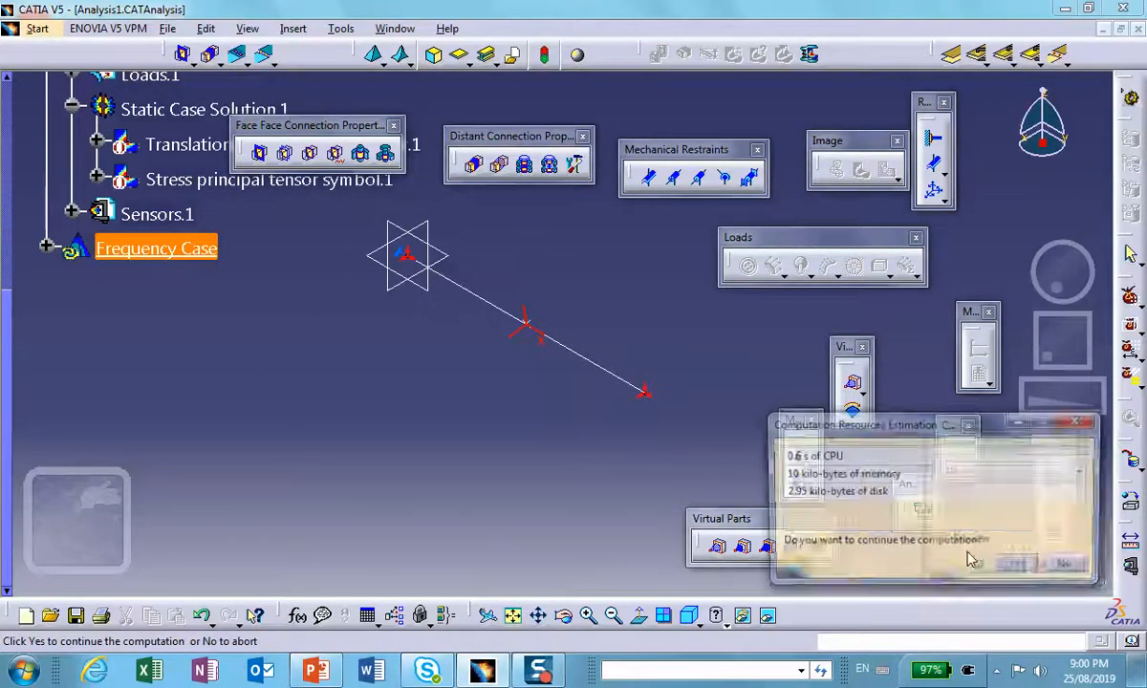
{"action": "left_click", "coordinate": [1021, 566]}
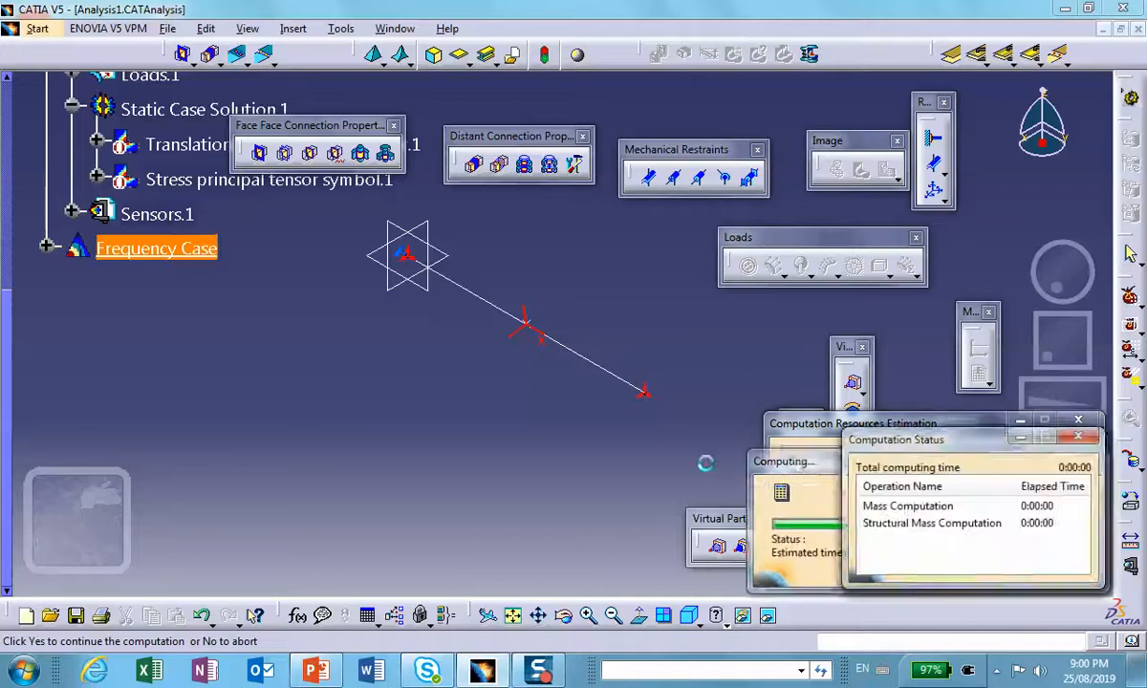
- Review the frequency case's restraints and check the number of modes in the frequency solution parameters
{"action": "left_click", "coordinate": [46, 247]}
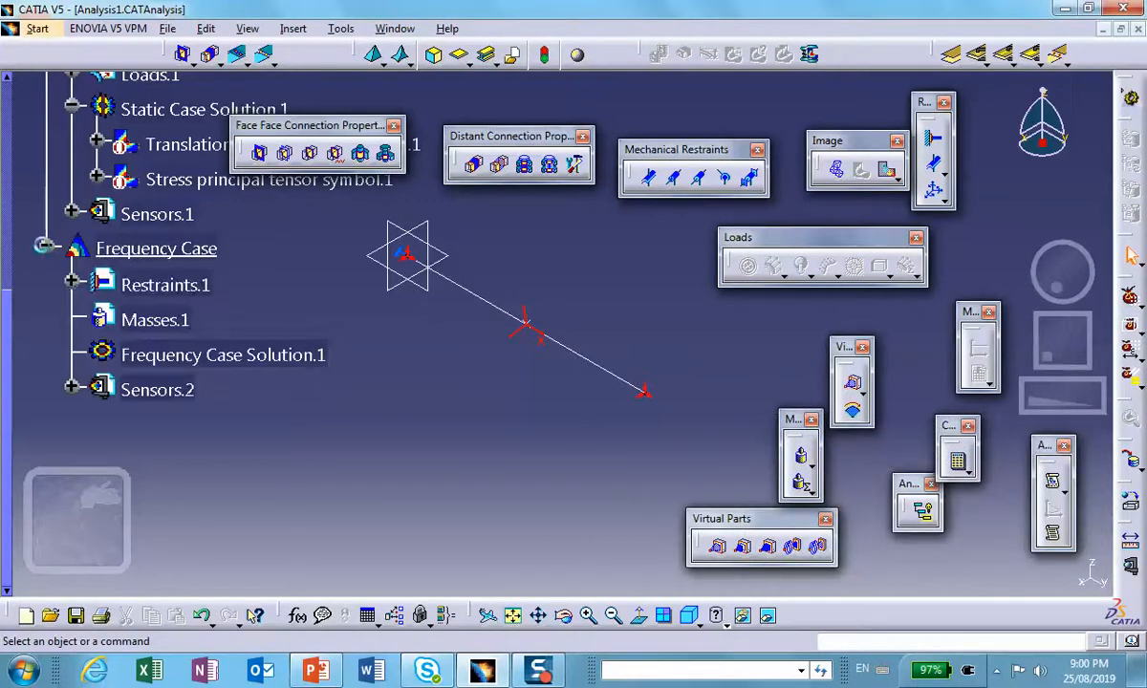
{"action": "left_click", "coordinate": [72, 284]}
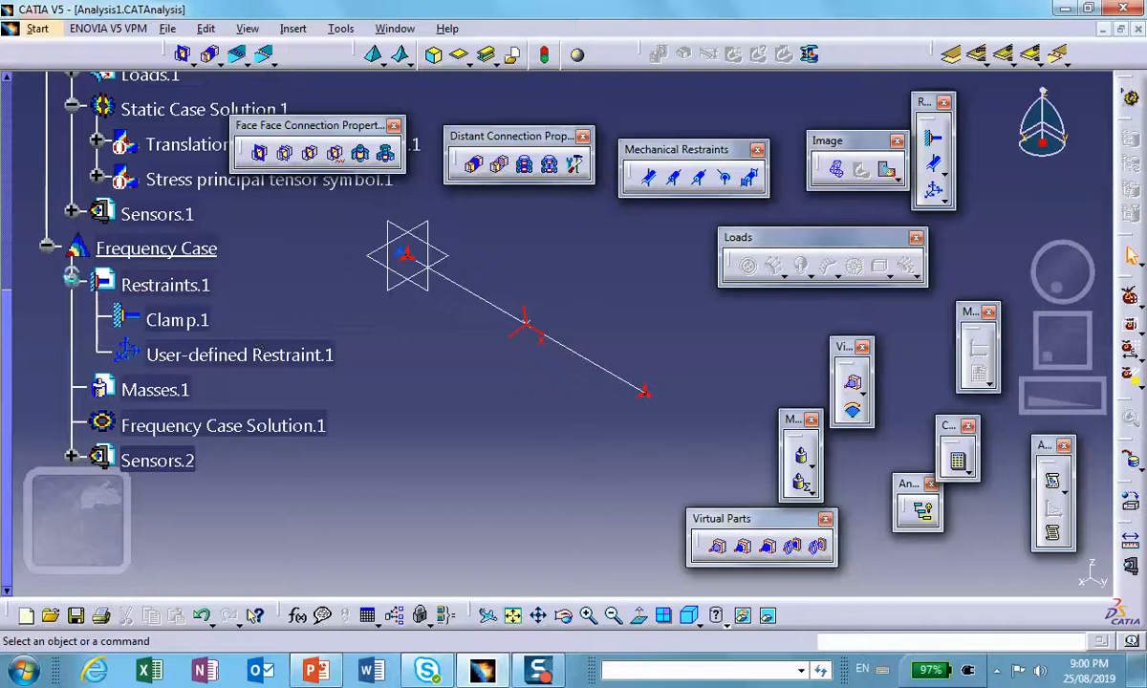
{"action": "left_click", "coordinate": [73, 284]}
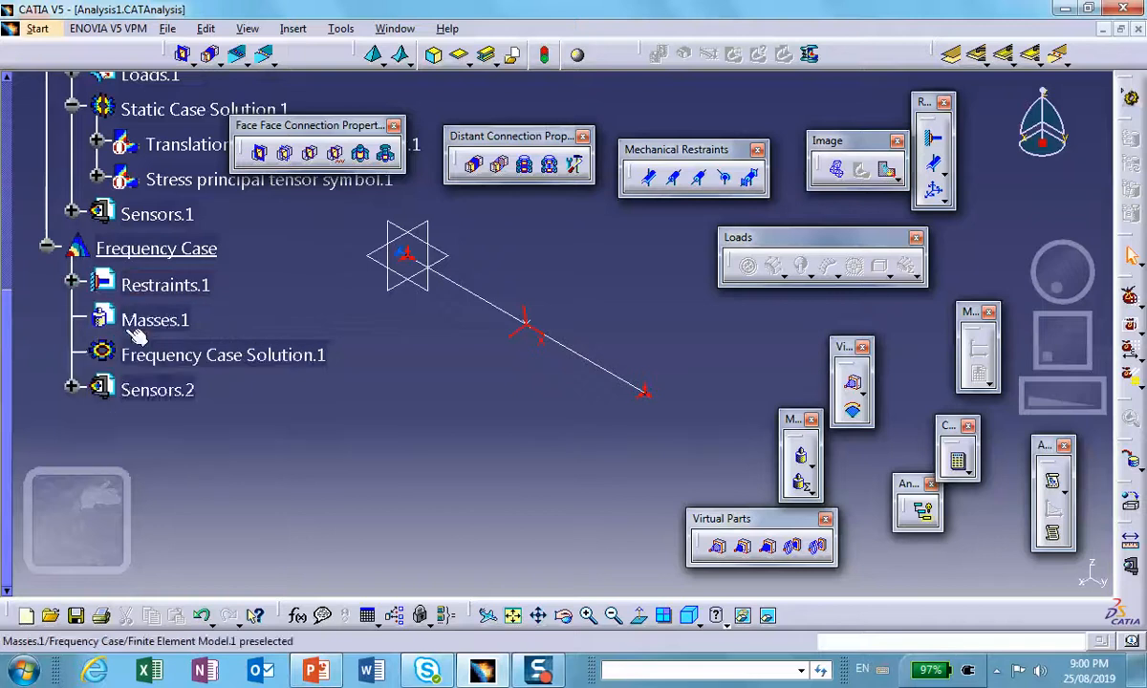
{"action": "double_click", "coordinate": [196, 356]}
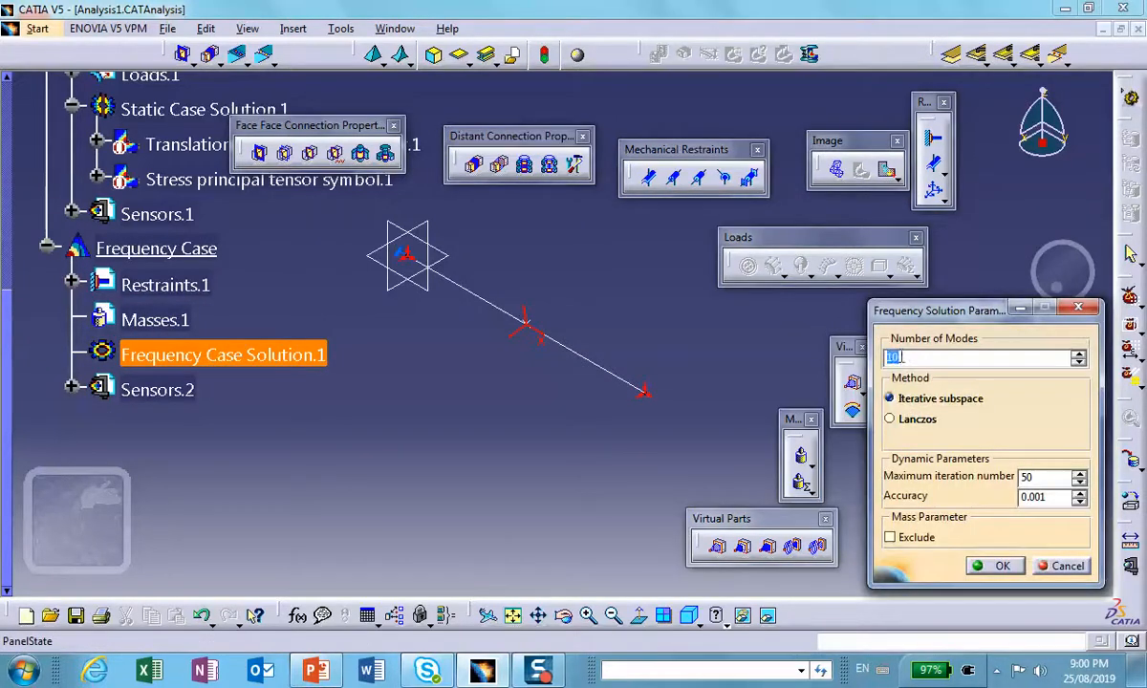
{"action": "key", "text": "Return"}
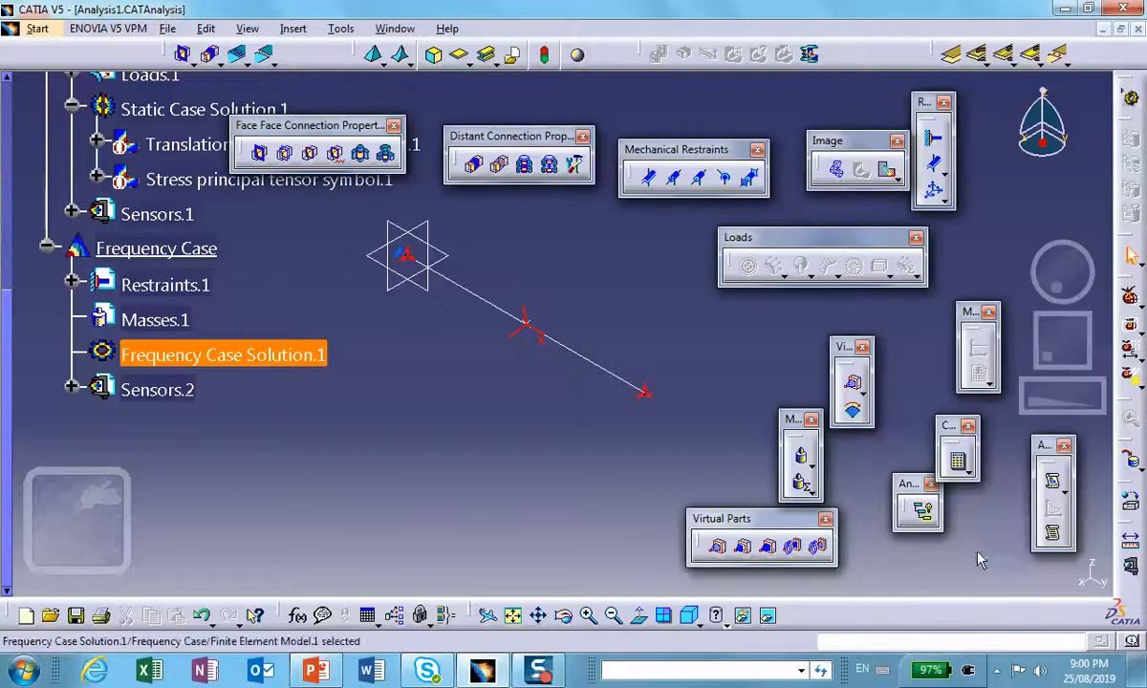
{"action": "left_click", "coordinate": [480, 392]}
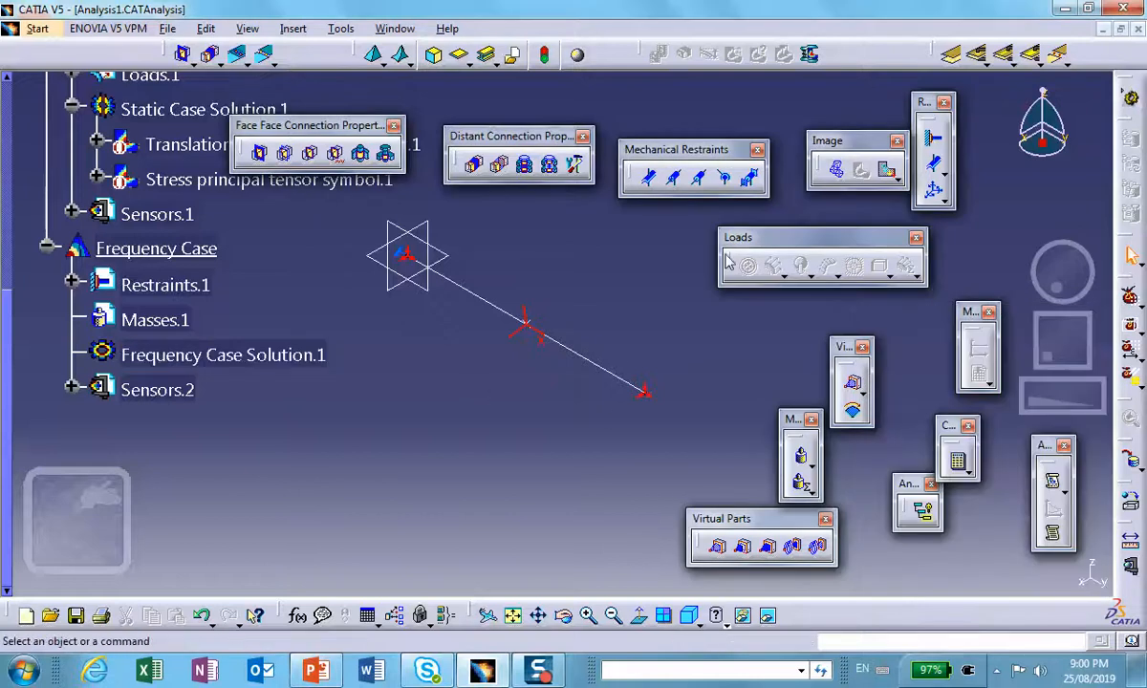
- Create a deformation image for the frequency solution and examine its list of modes and frequencies
{"action": "left_click", "coordinate": [837, 170]}
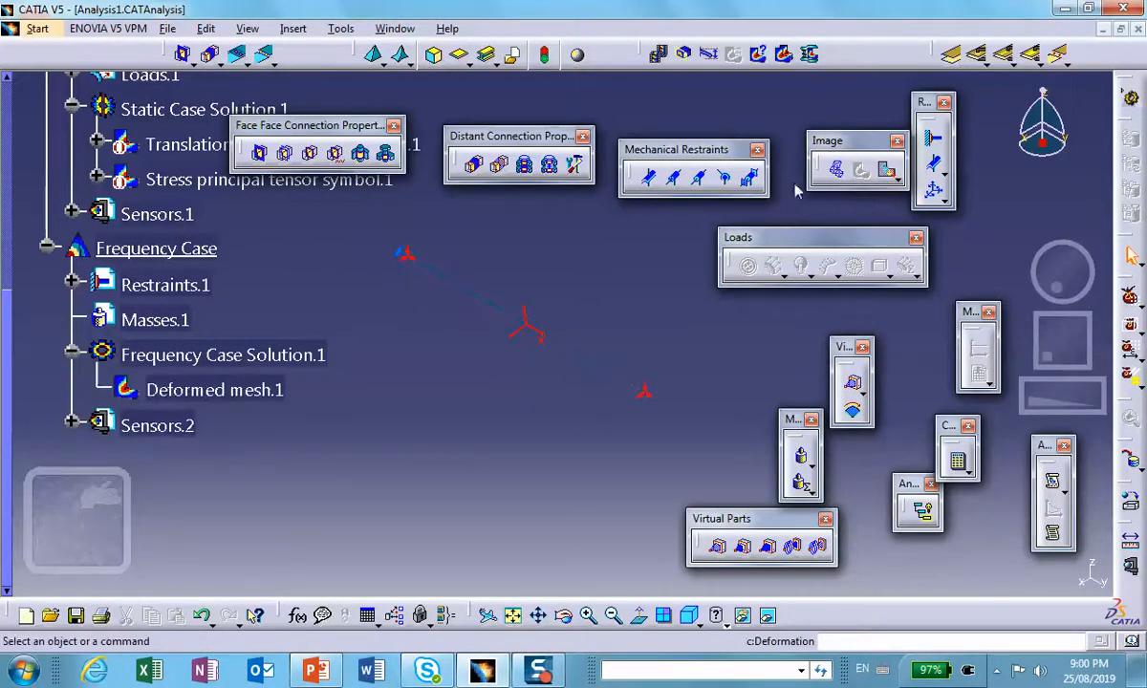
{"action": "double_click", "coordinate": [205, 389]}
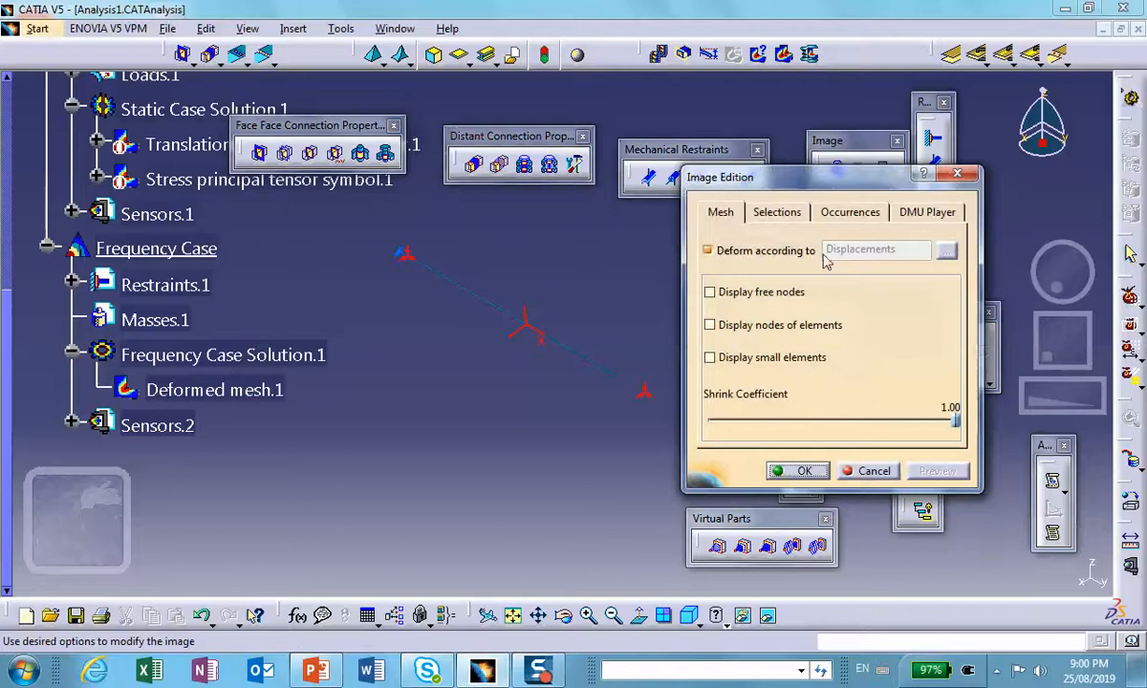
{"action": "left_click", "coordinate": [829, 212]}
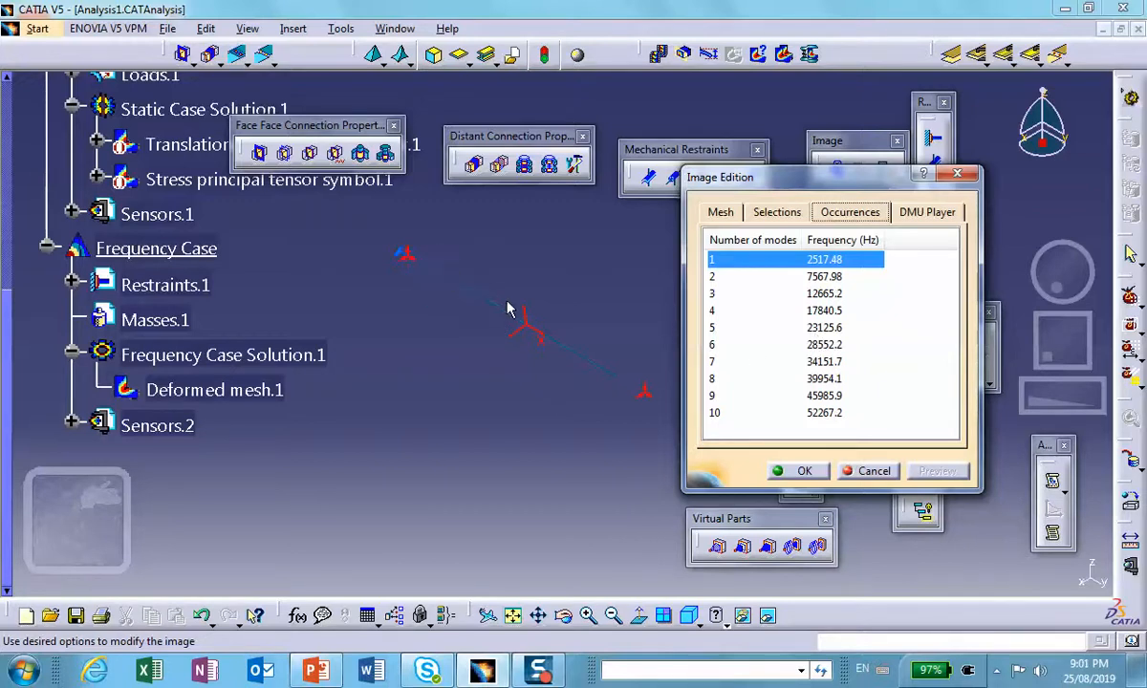
{"action": "left_click", "coordinate": [803, 472]}
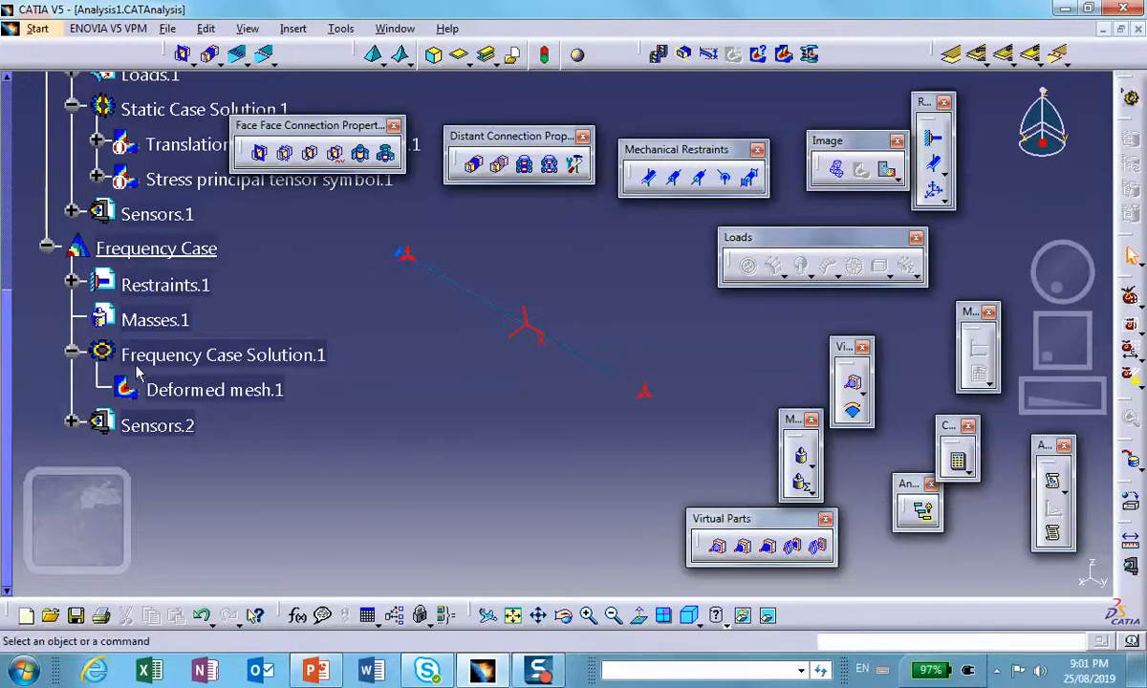
- Insert a transient dynamic response case that references Frequency Case Solution.1 and uses a new load excitation
{"action": "left_click", "coordinate": [69, 352]}
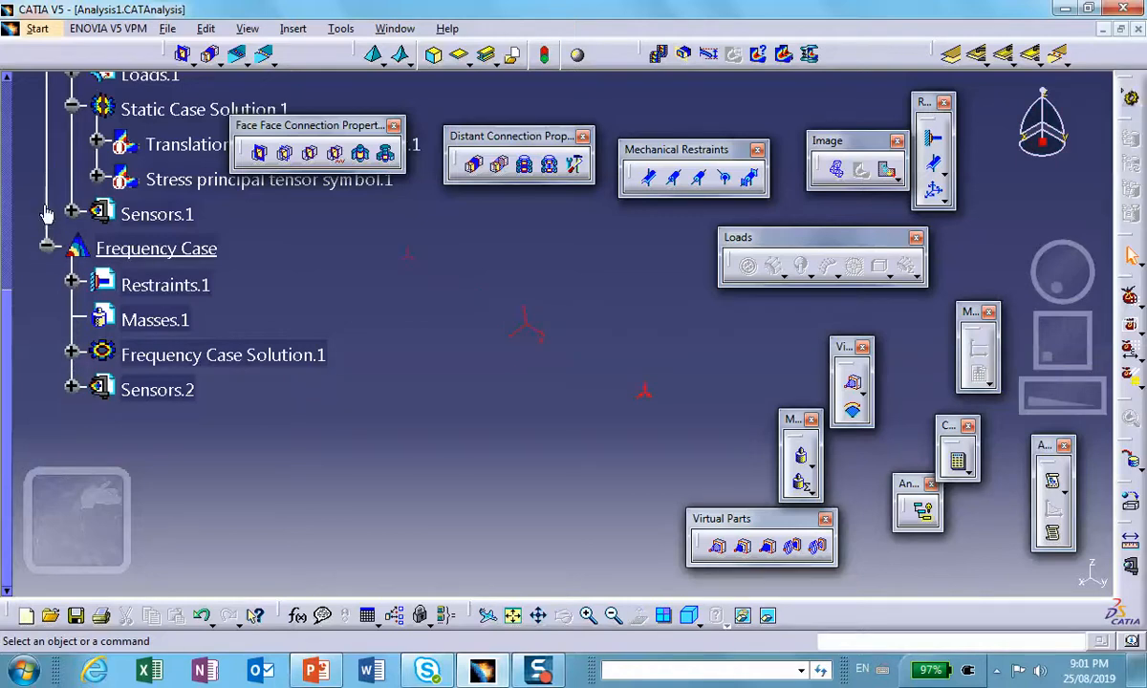
{"action": "left_click", "coordinate": [46, 247]}
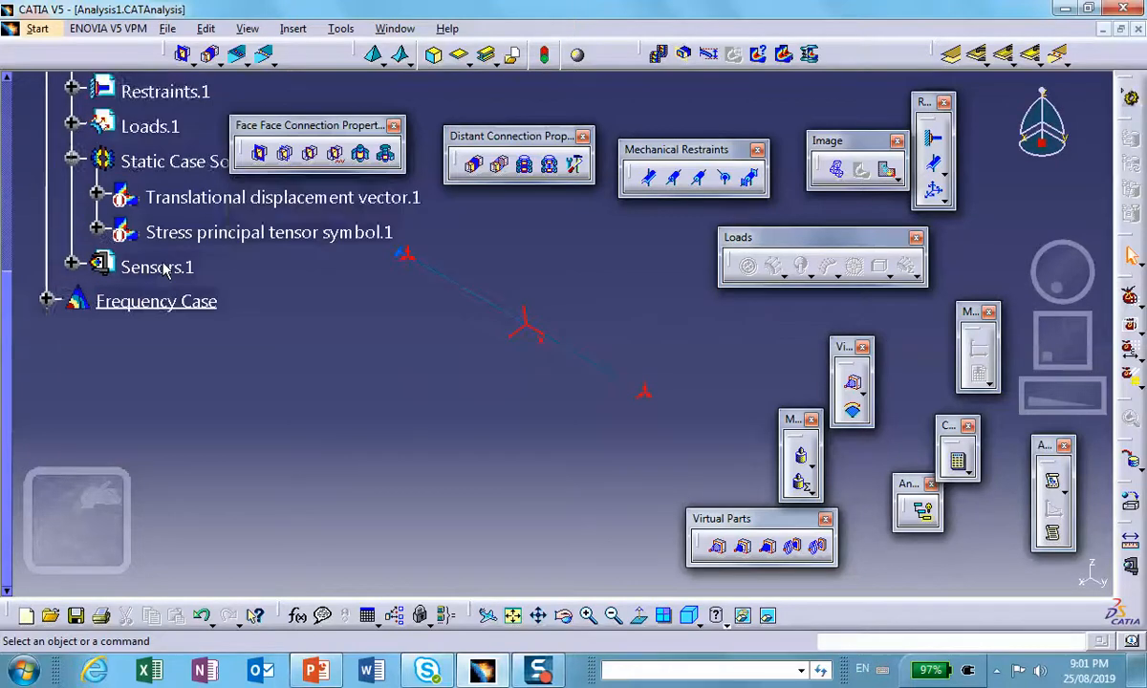
{"action": "left_click", "coordinate": [46, 161]}
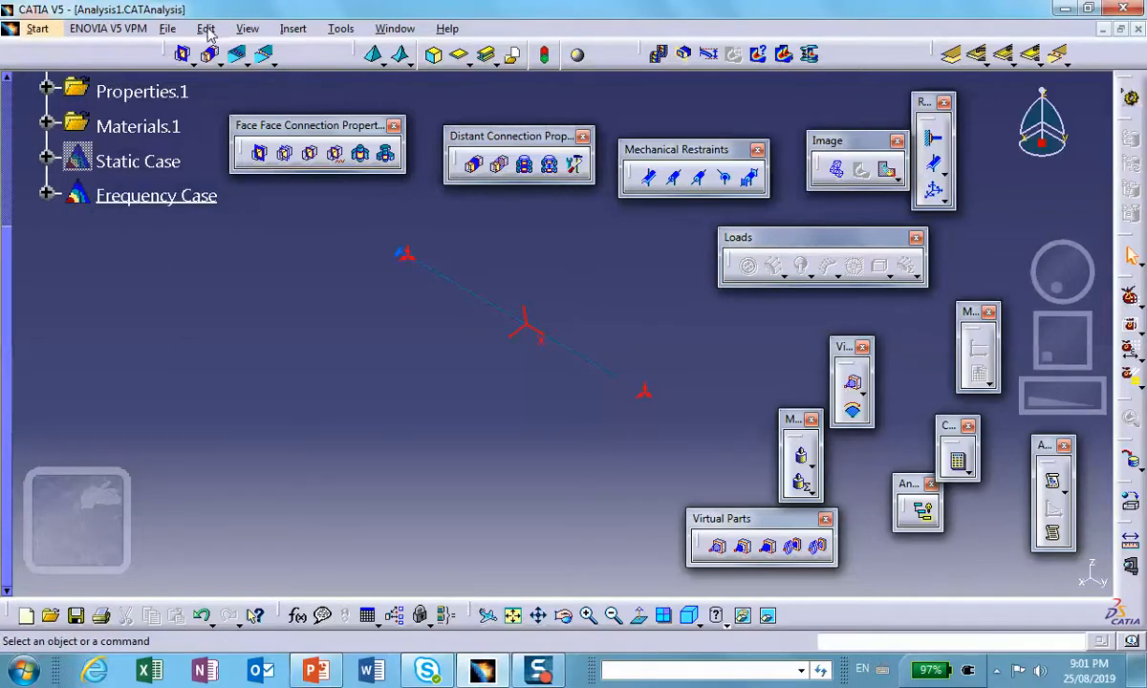
{"action": "left_click", "coordinate": [292, 30]}
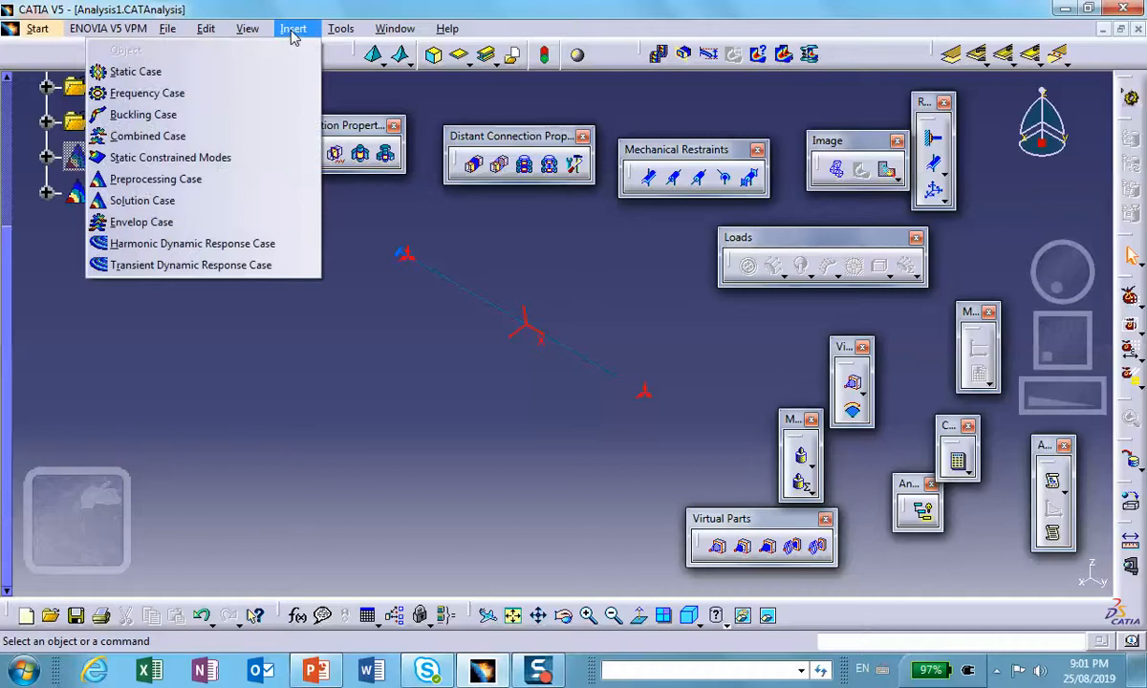
{"action": "left_click", "coordinate": [200, 267]}
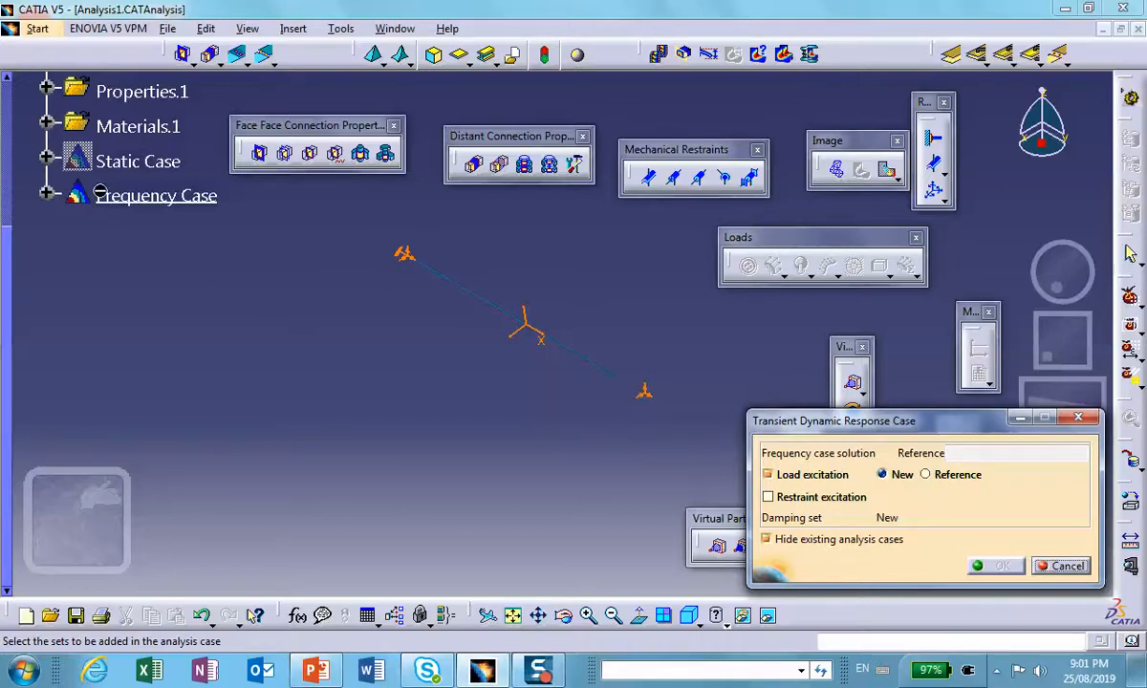
{"action": "left_click", "coordinate": [959, 455]}
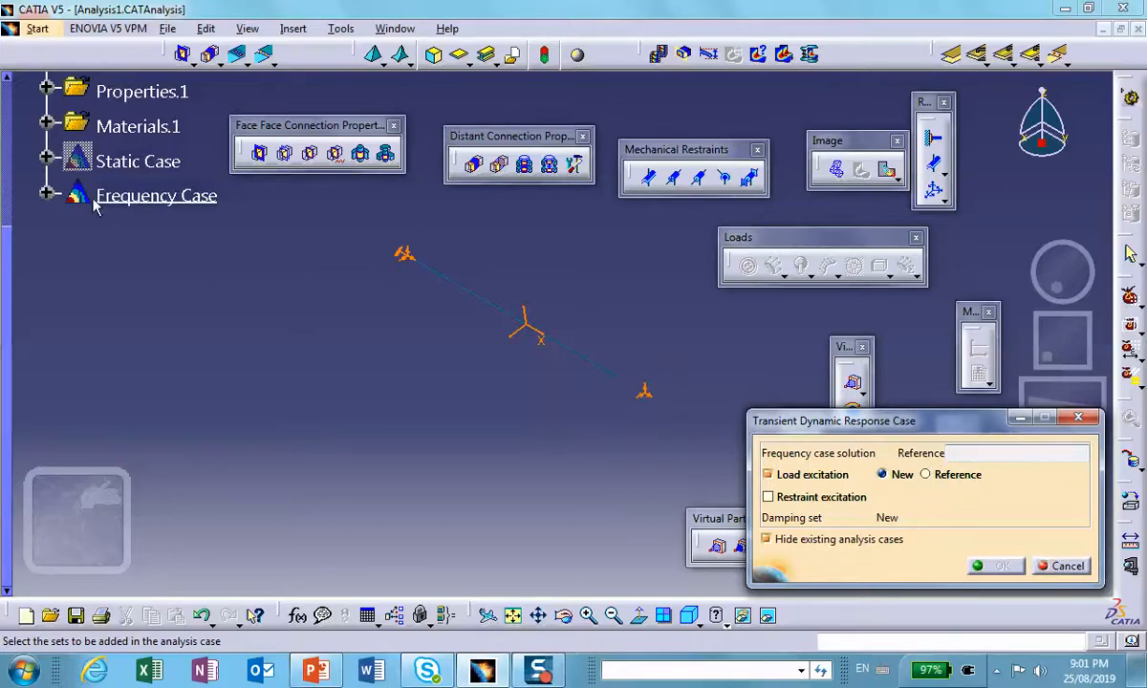
{"action": "left_click", "coordinate": [46, 194]}
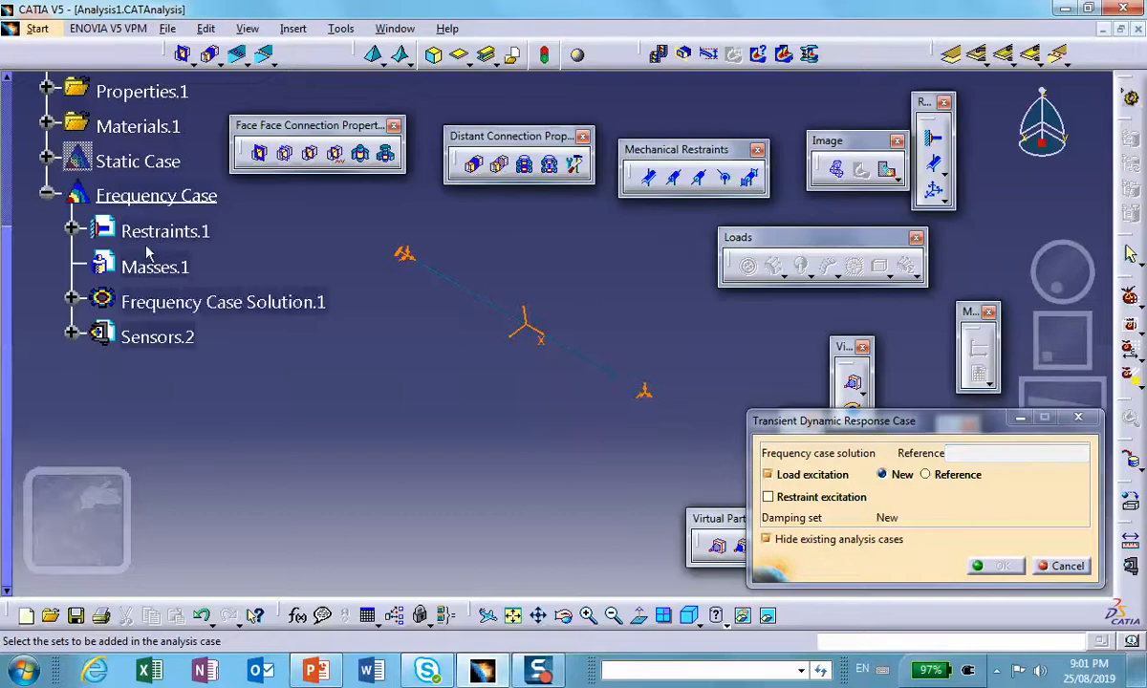
{"action": "left_click", "coordinate": [227, 303]}
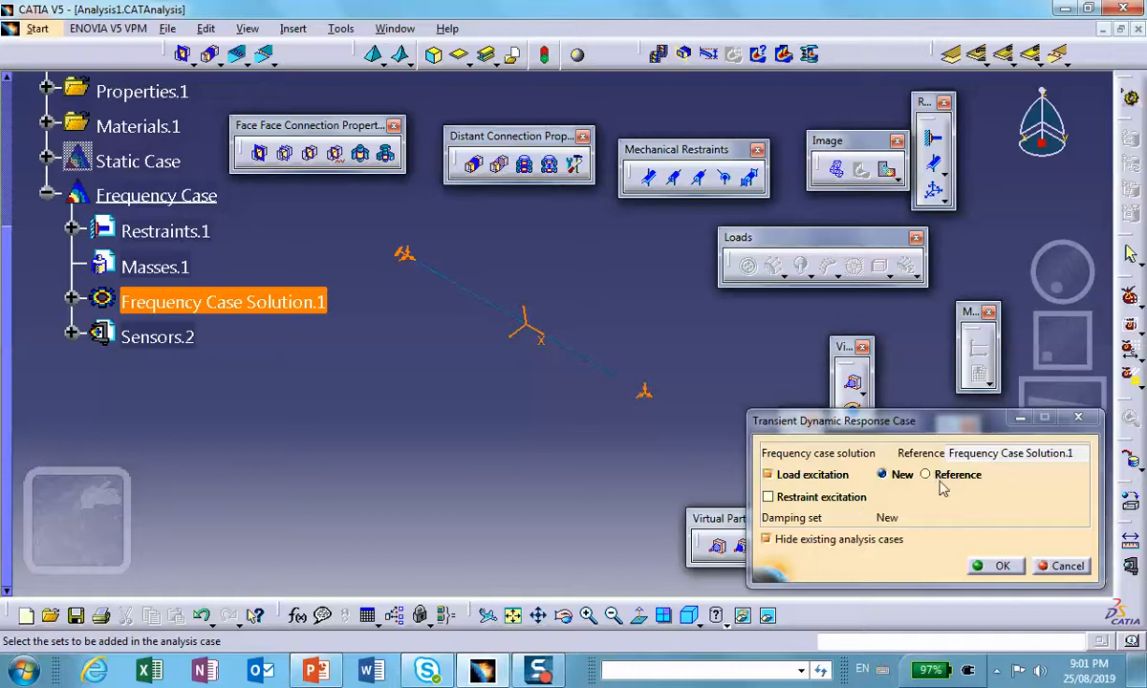
{"action": "left_click", "coordinate": [996, 565]}
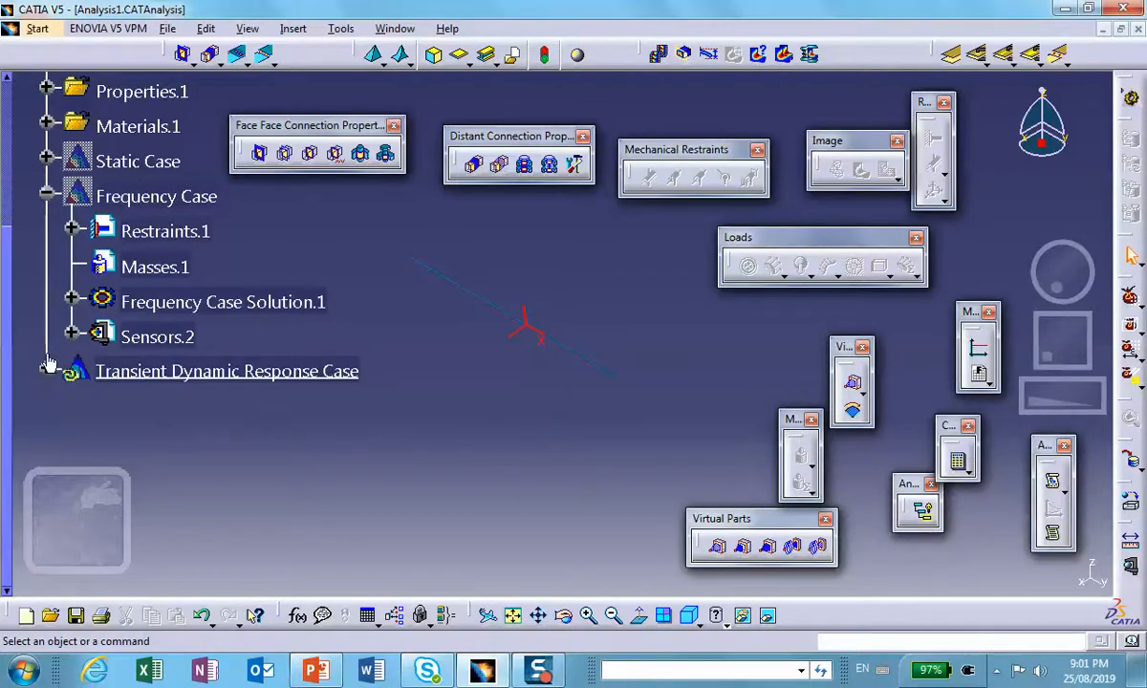
- Expand the Transient Dynamic Response Case and review its load excitation, damping and solution entries
{"action": "left_click", "coordinate": [46, 370]}
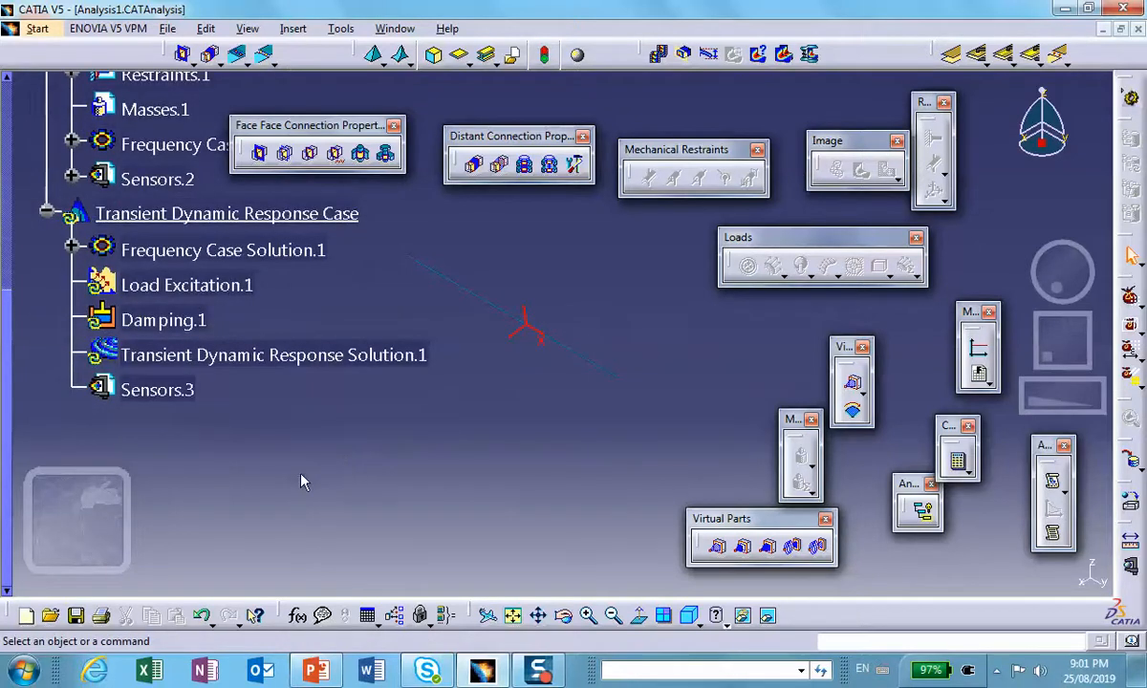
{"action": "left_click", "coordinate": [186, 287]}
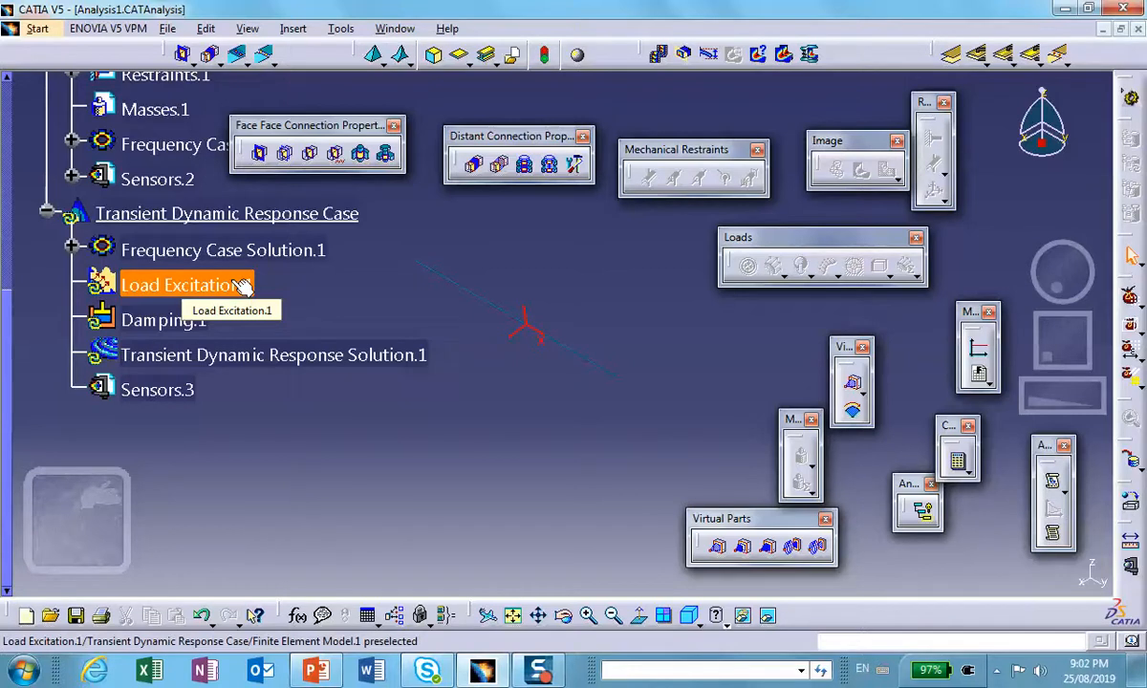
{"action": "left_click", "coordinate": [292, 316]}
{"action": "scroll", "coordinate": [307, 327], "scroll_direction": "up", "scroll_amount": 2}
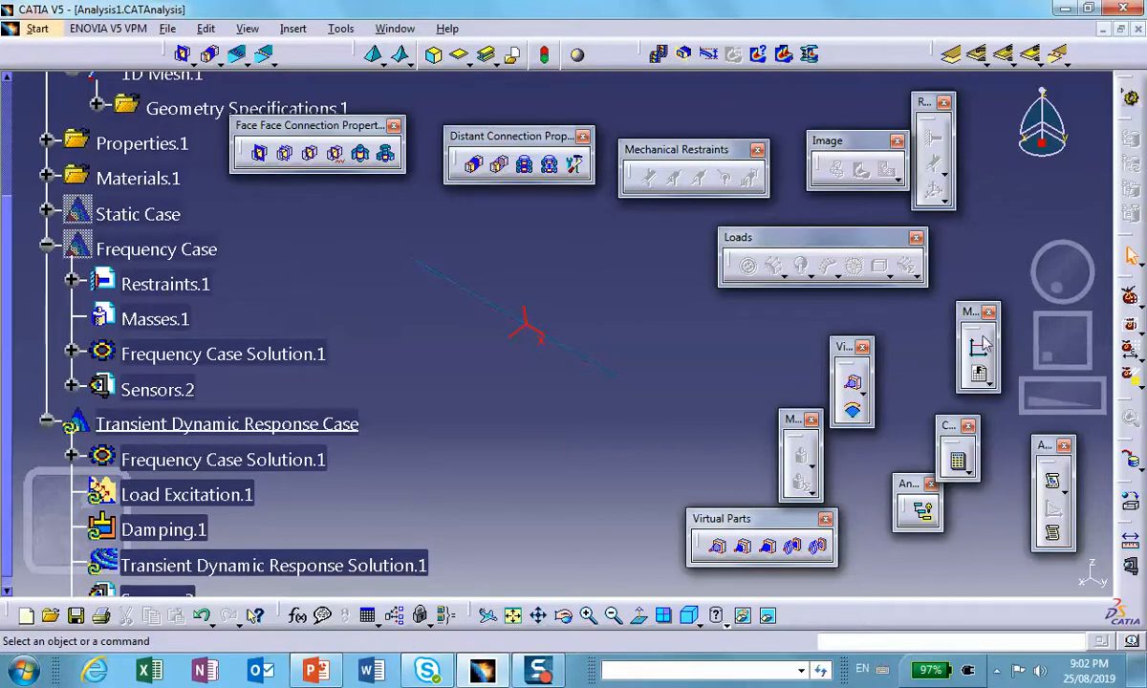
- Create a White Noise modulation with the name White Noise.1
{"action": "left_click", "coordinate": [988, 381]}
{"action": "left_click", "coordinate": [976, 352]}
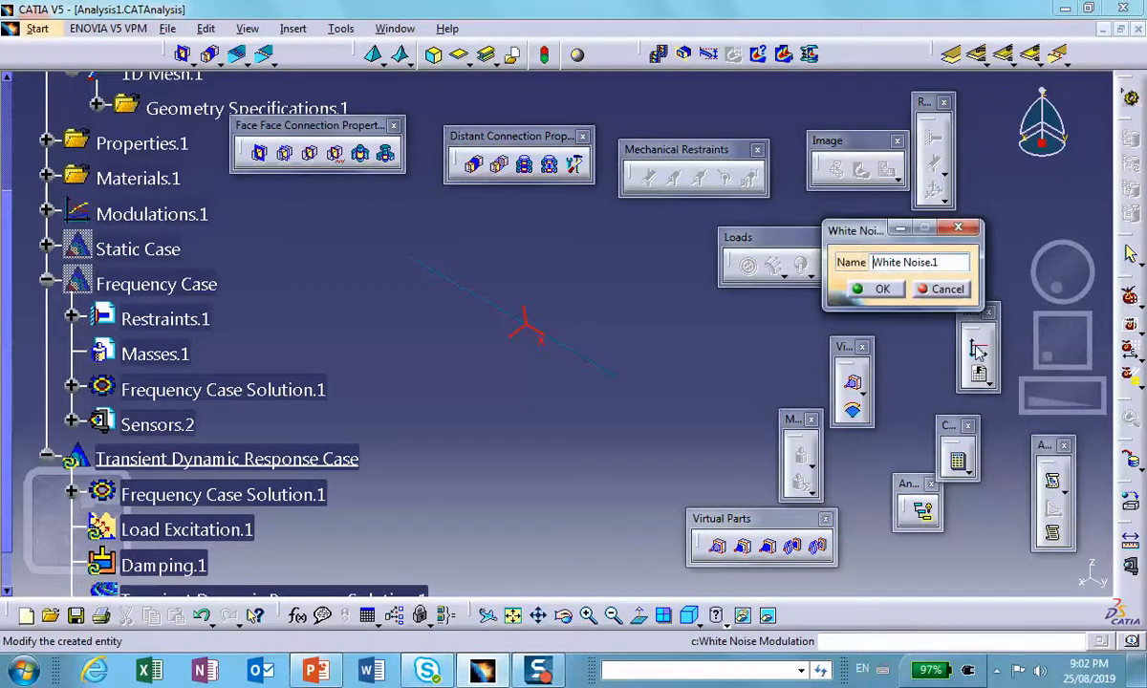
{"action": "left_click", "coordinate": [870, 289]}
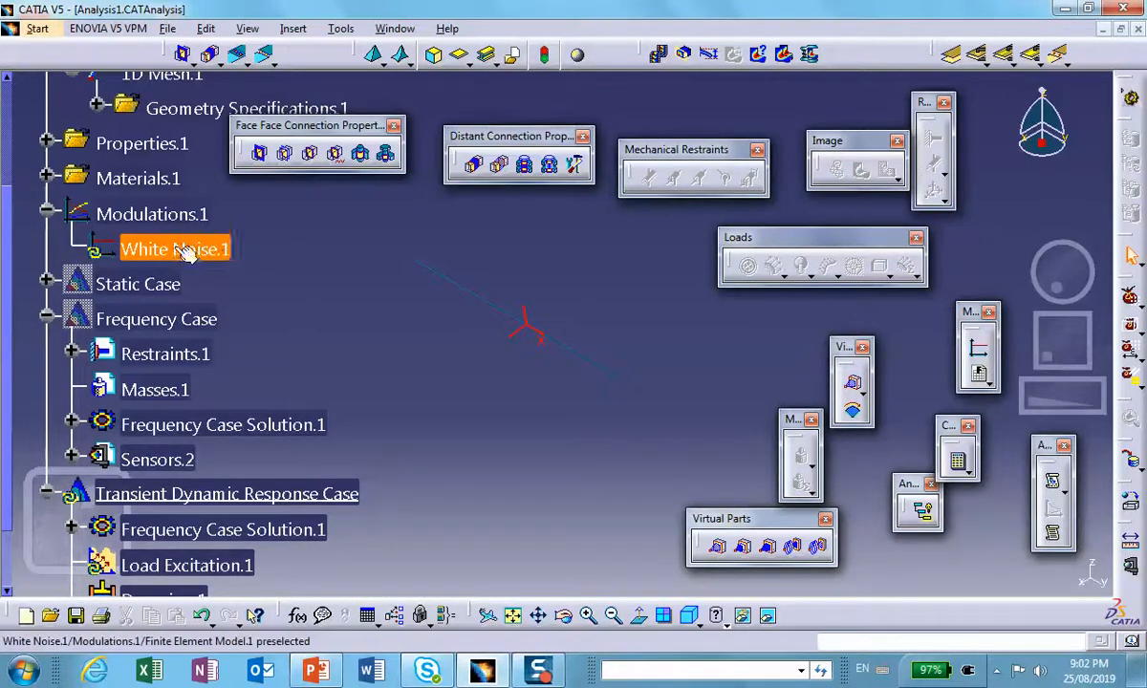
- Define Load Excitation.1 of the transient case with the static case's Loads.1 as load and White Noise.1 as modulation
{"action": "scroll", "coordinate": [239, 244], "scroll_direction": "down", "scroll_amount": 1}
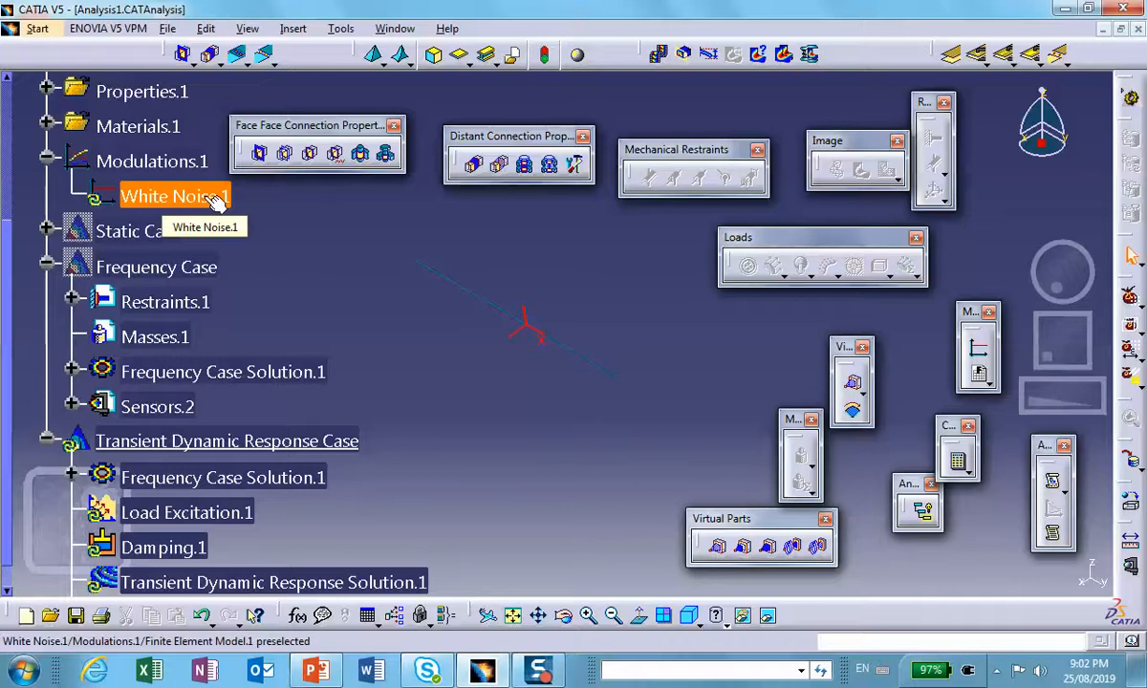
{"action": "scroll", "coordinate": [218, 196], "scroll_direction": "down", "scroll_amount": 4}
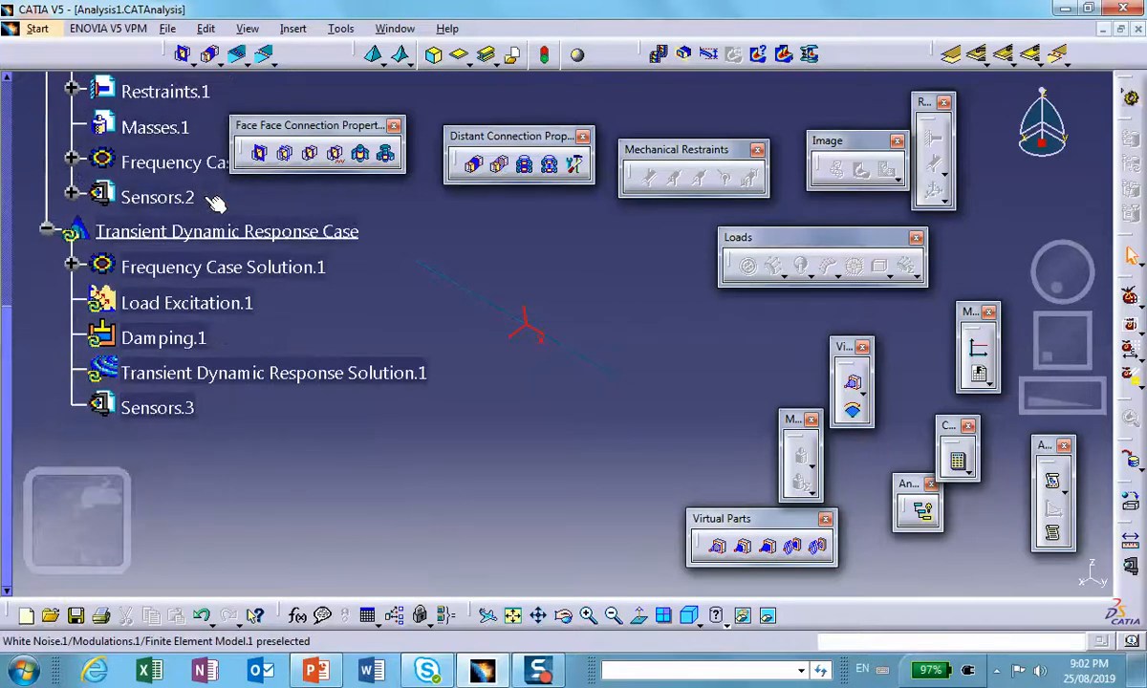
{"action": "double_click", "coordinate": [212, 302]}
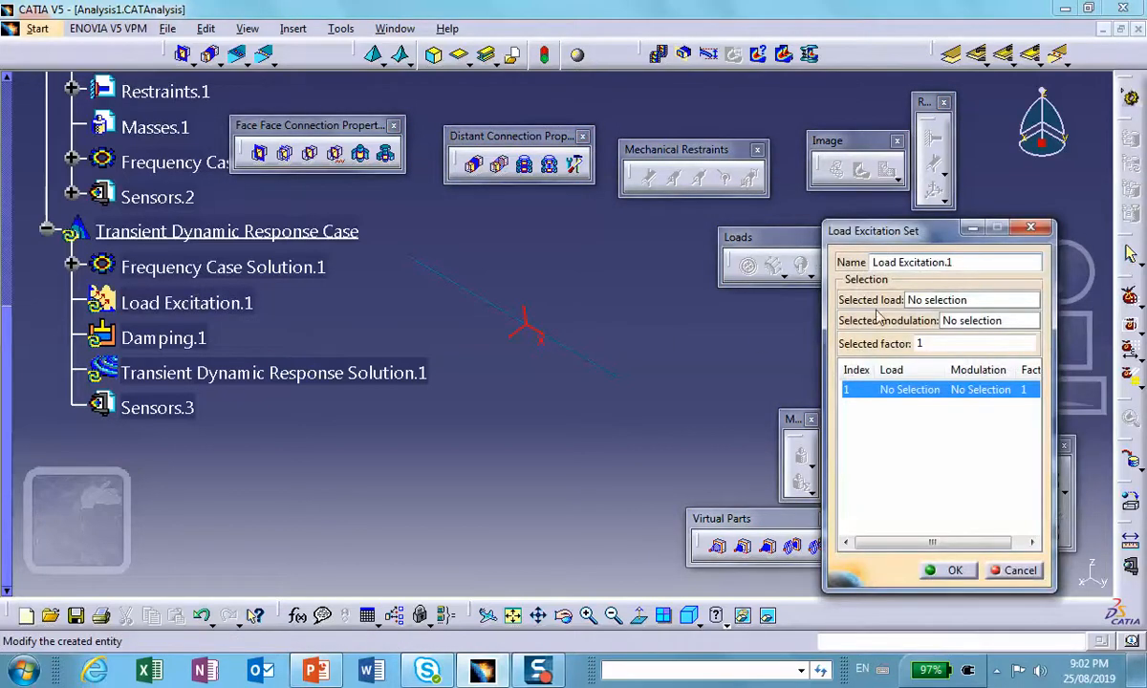
{"action": "left_click", "coordinate": [887, 297]}
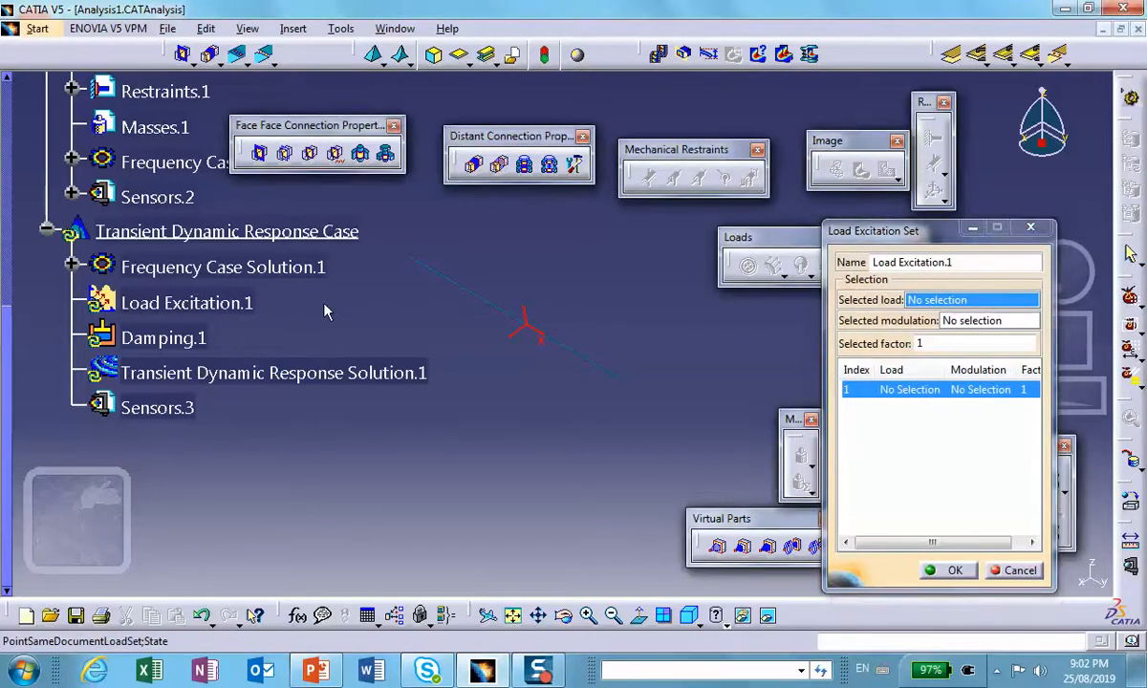
{"action": "scroll", "coordinate": [320, 306], "scroll_direction": "up", "scroll_amount": 3}
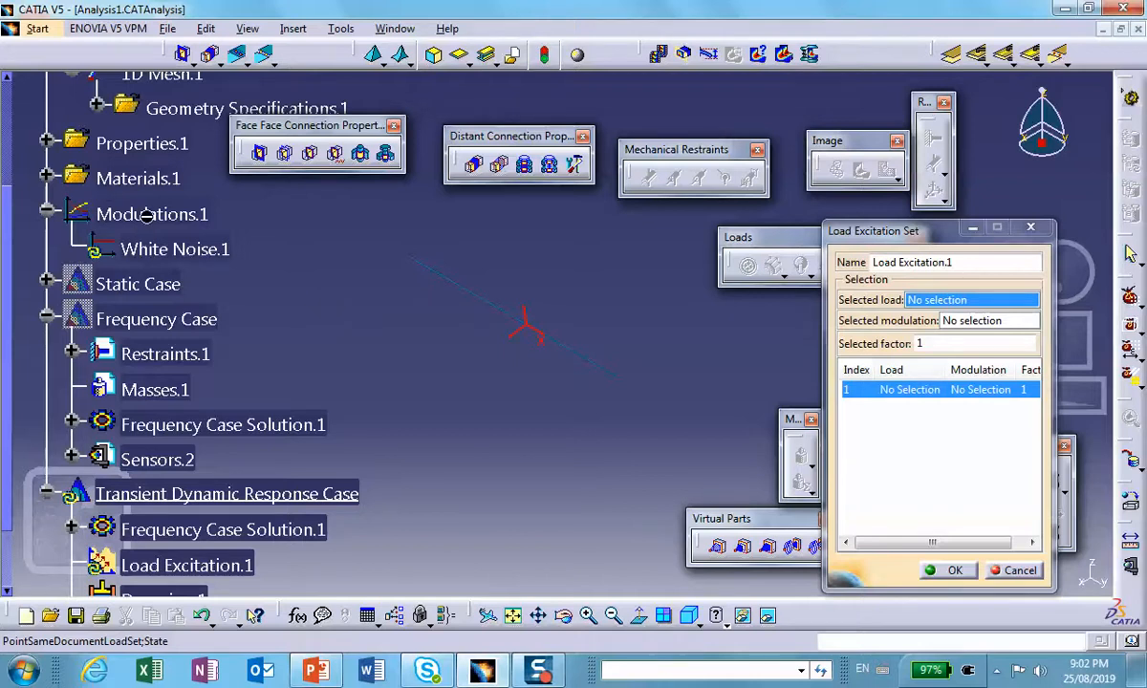
{"action": "left_click", "coordinate": [46, 284]}
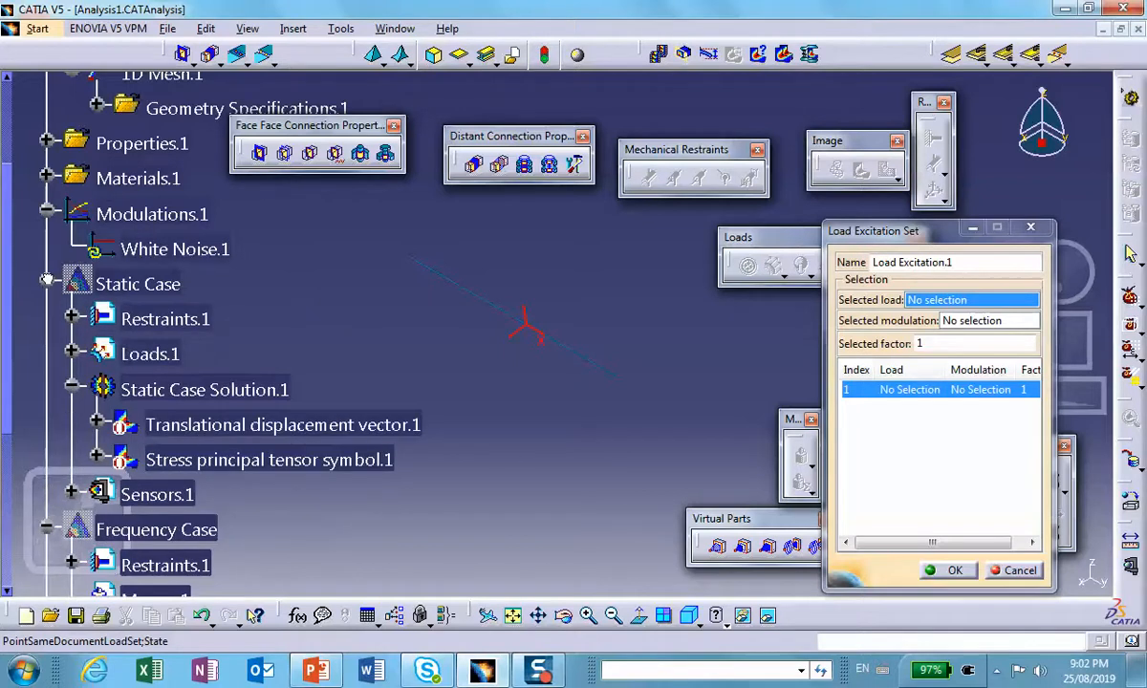
{"action": "left_click", "coordinate": [151, 354]}
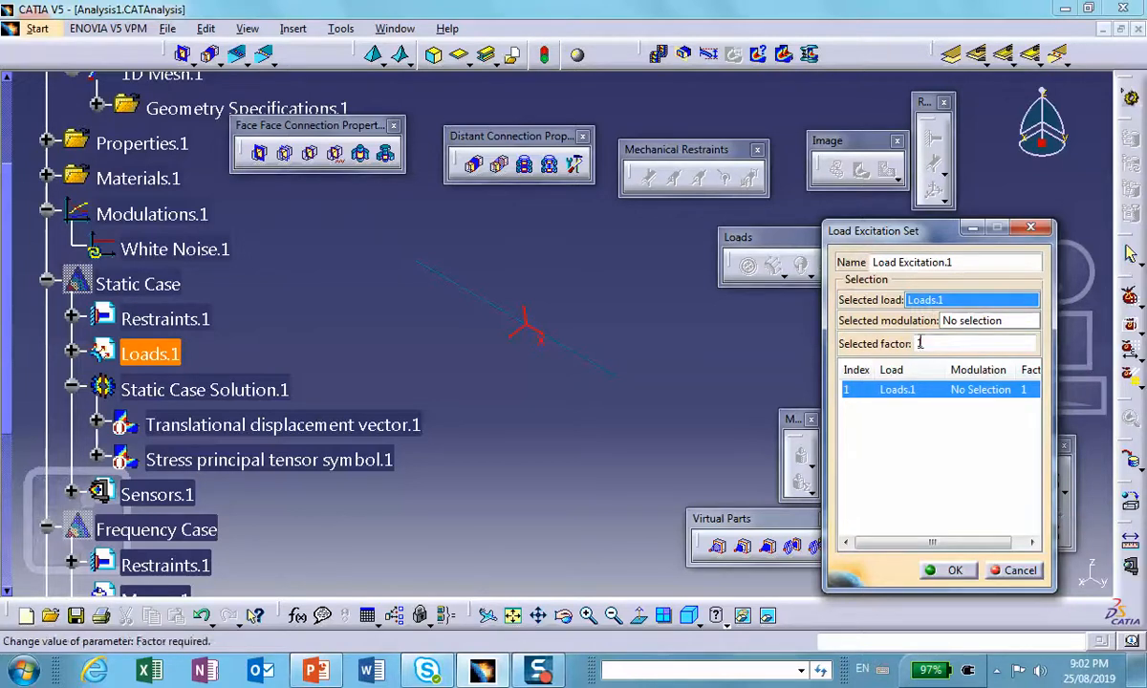
{"action": "left_click", "coordinate": [972, 321]}
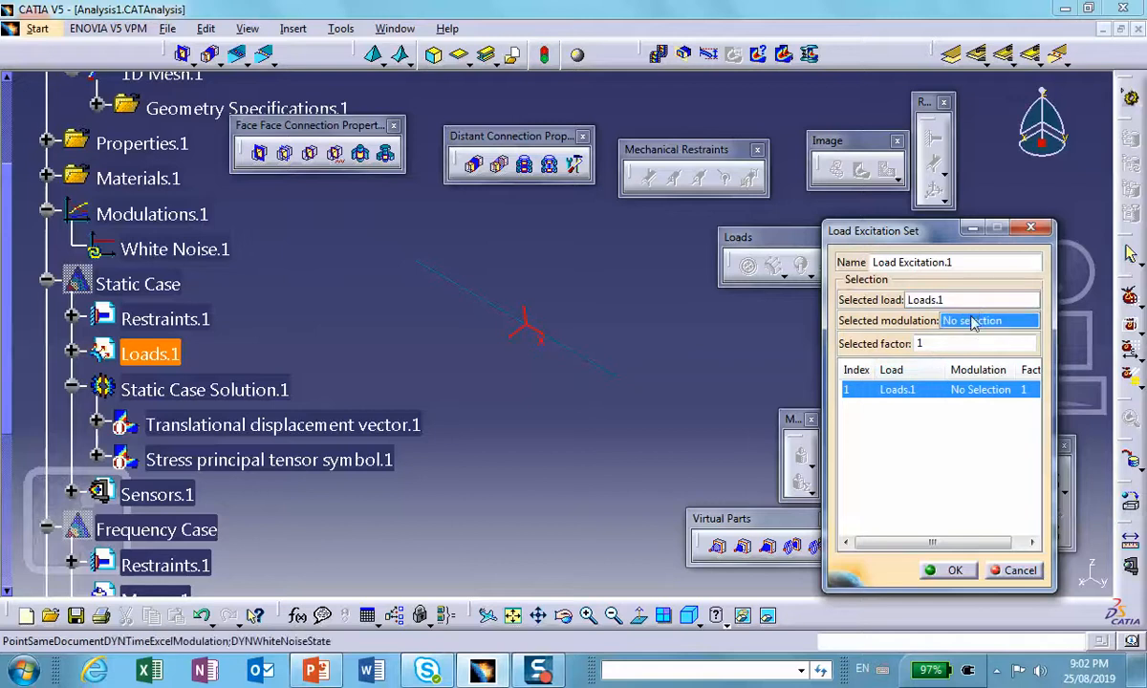
{"action": "left_click", "coordinate": [167, 249]}
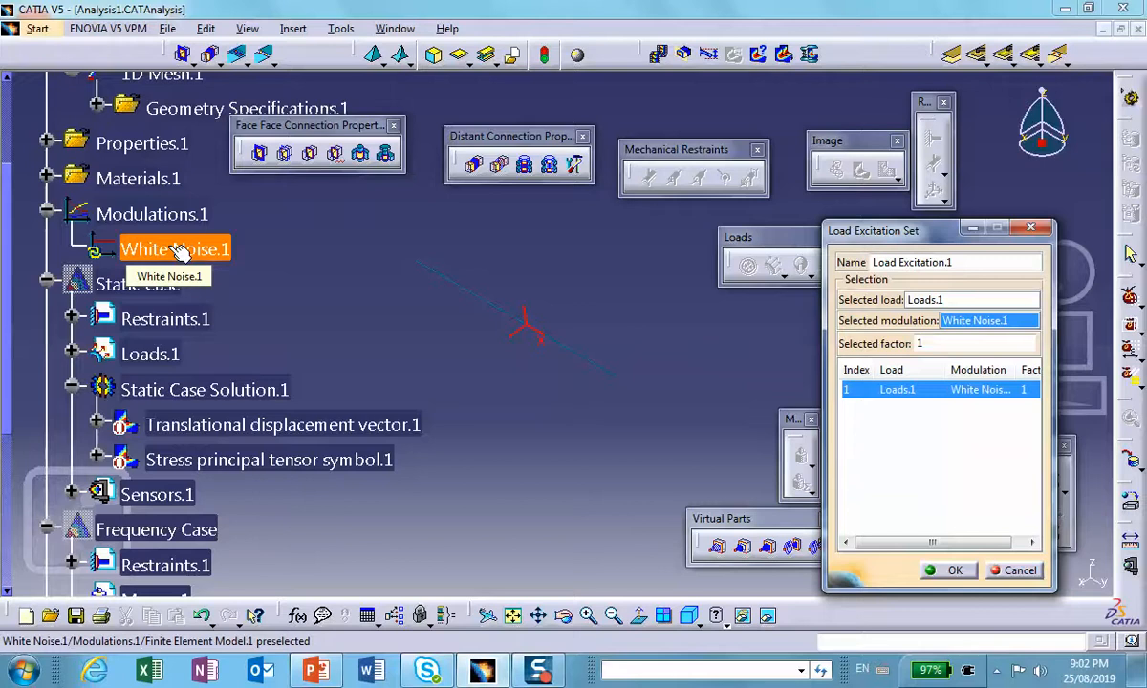
{"action": "left_click", "coordinate": [954, 569]}
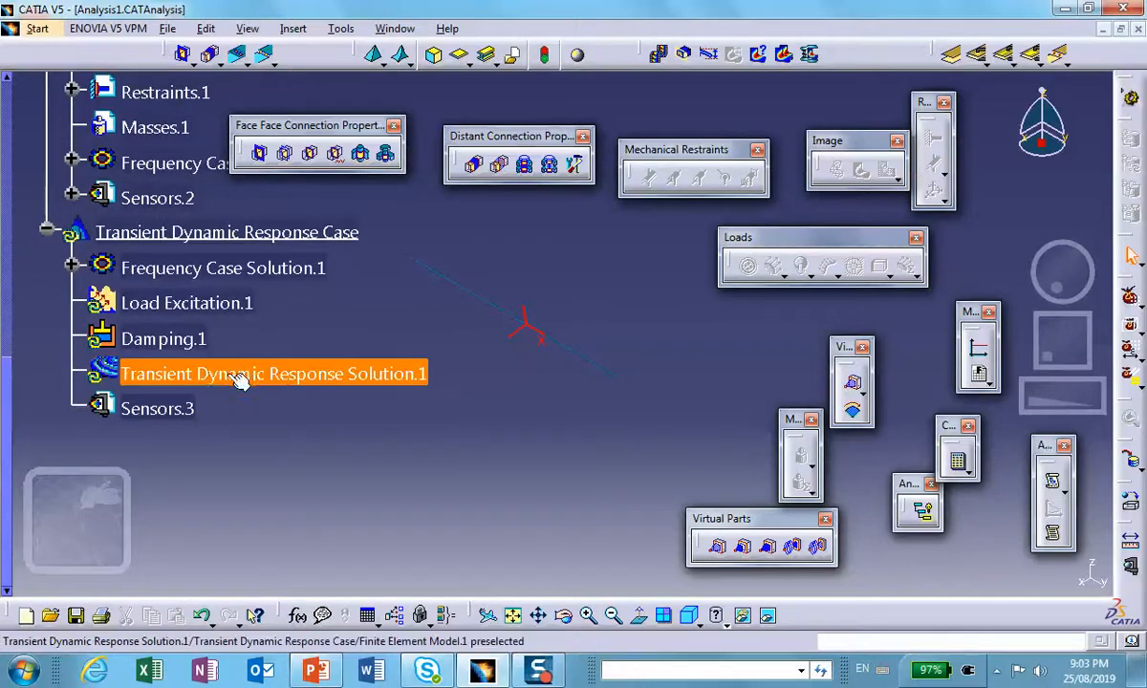
- Check the stress plot's time range on the PowerPoint slide and set the transient dynamic response solution's maximum sampling to 0.4 ms
{"action": "double_click", "coordinate": [239, 375]}
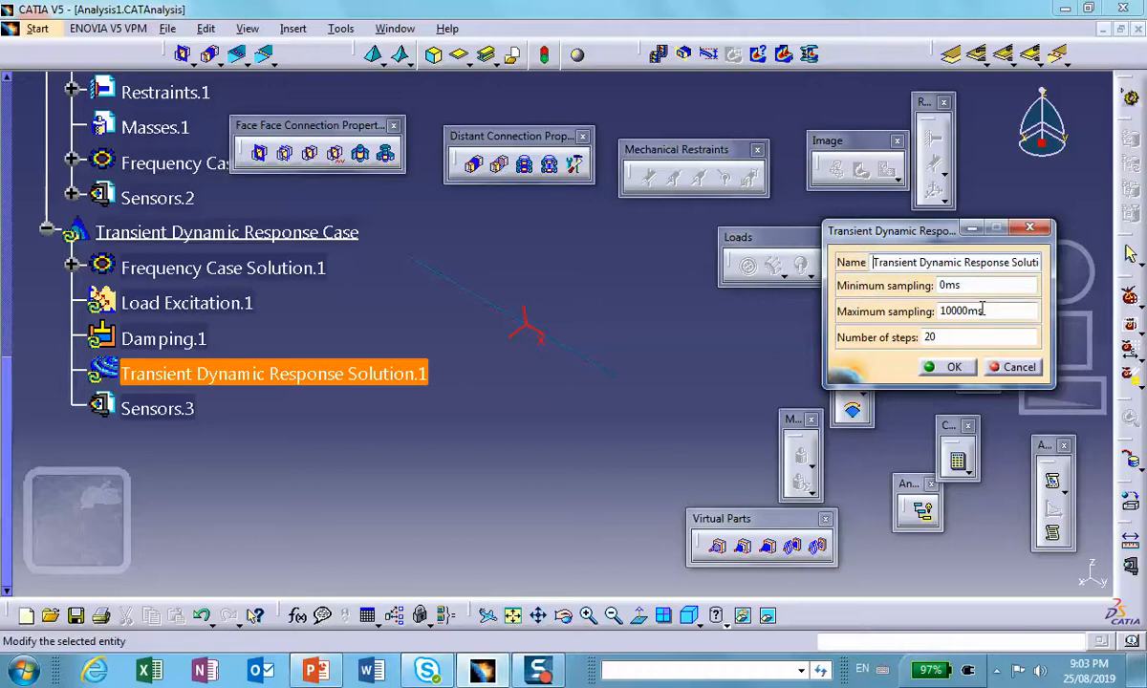
{"action": "left_click_drag", "start_coordinate": [982, 310], "coordinate": [903, 313]}
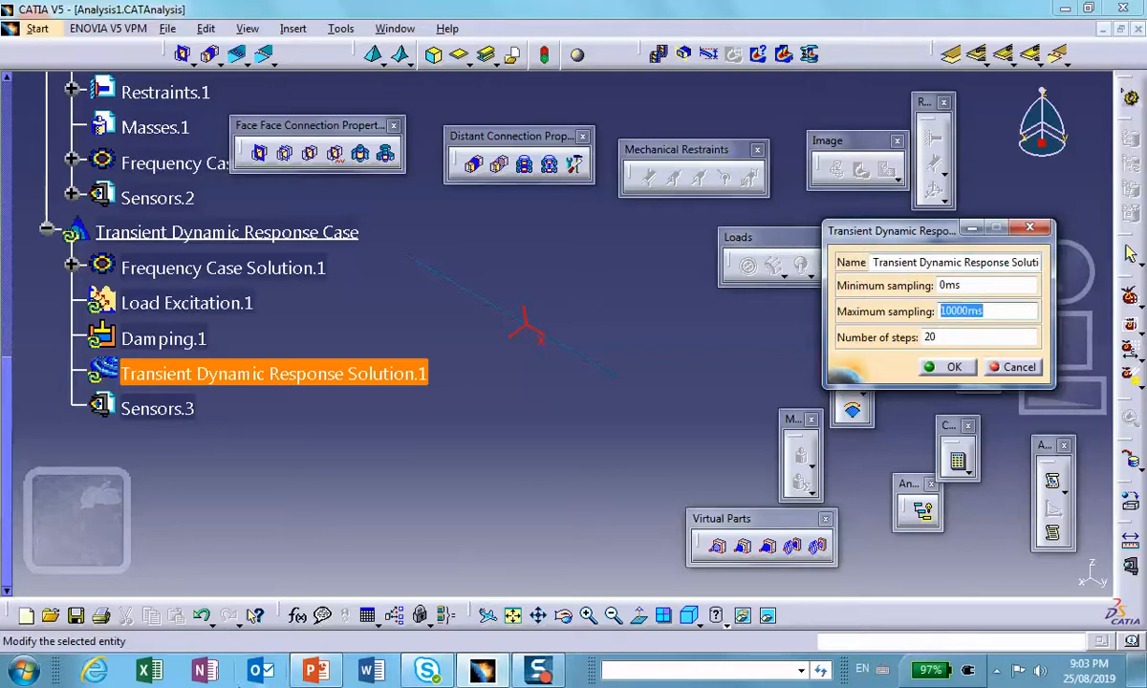
{"action": "left_click", "coordinate": [315, 671]}
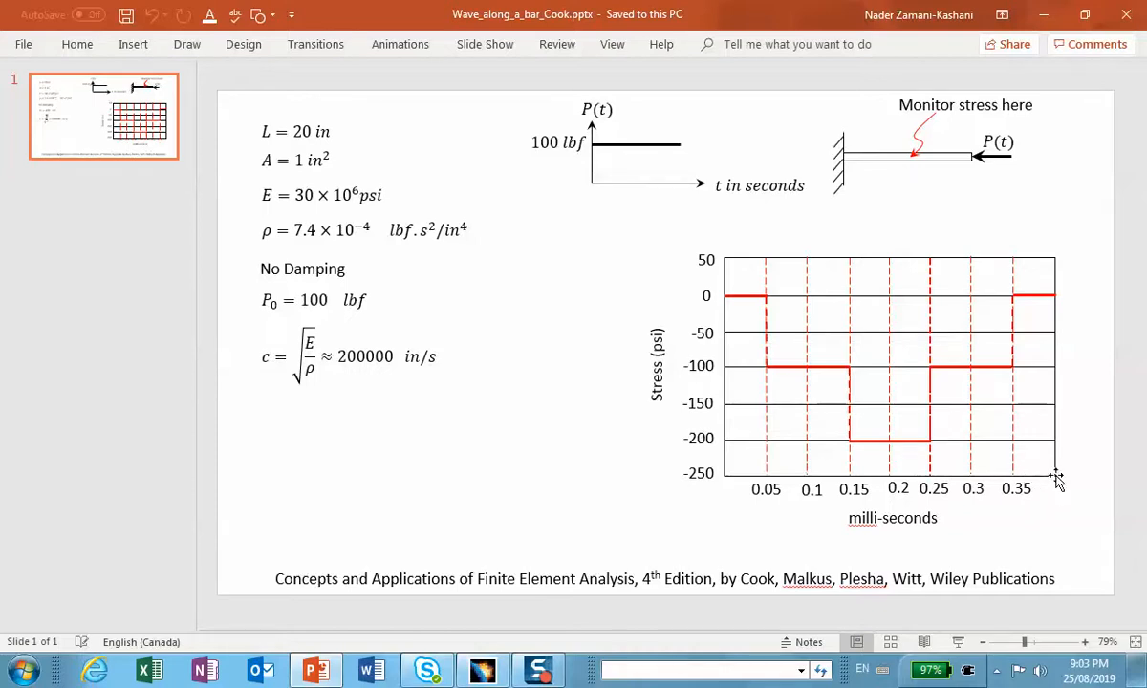
{"action": "left_click", "coordinate": [1042, 26]}
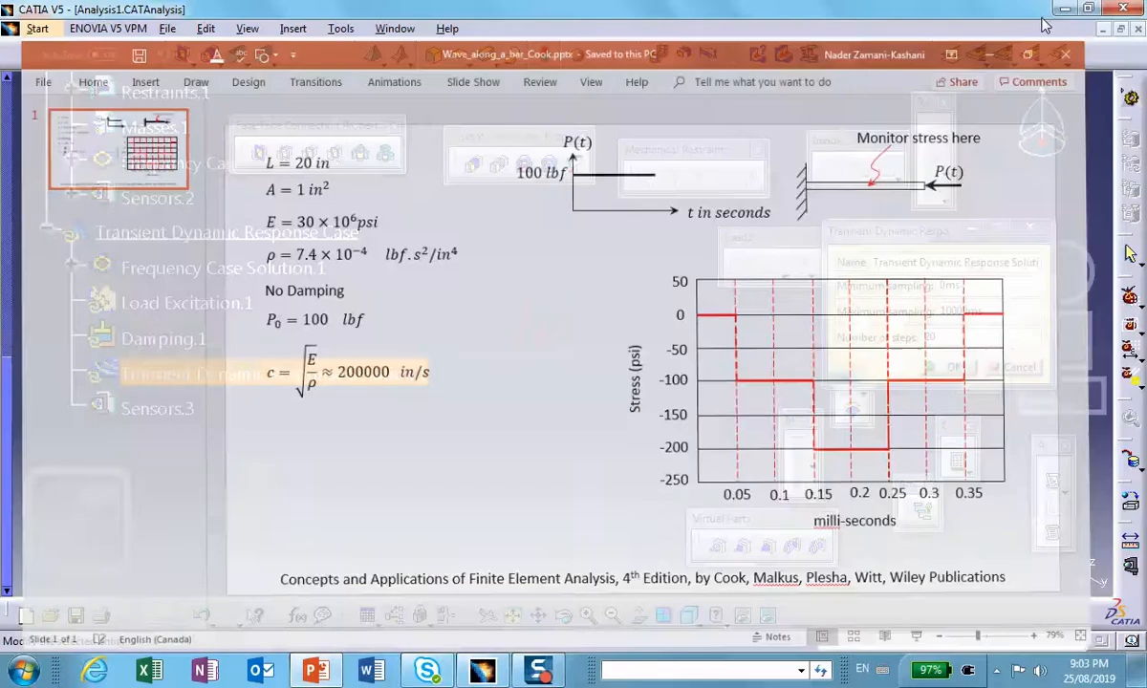
{"action": "left_click_drag", "start_coordinate": [998, 313], "coordinate": [867, 311]}
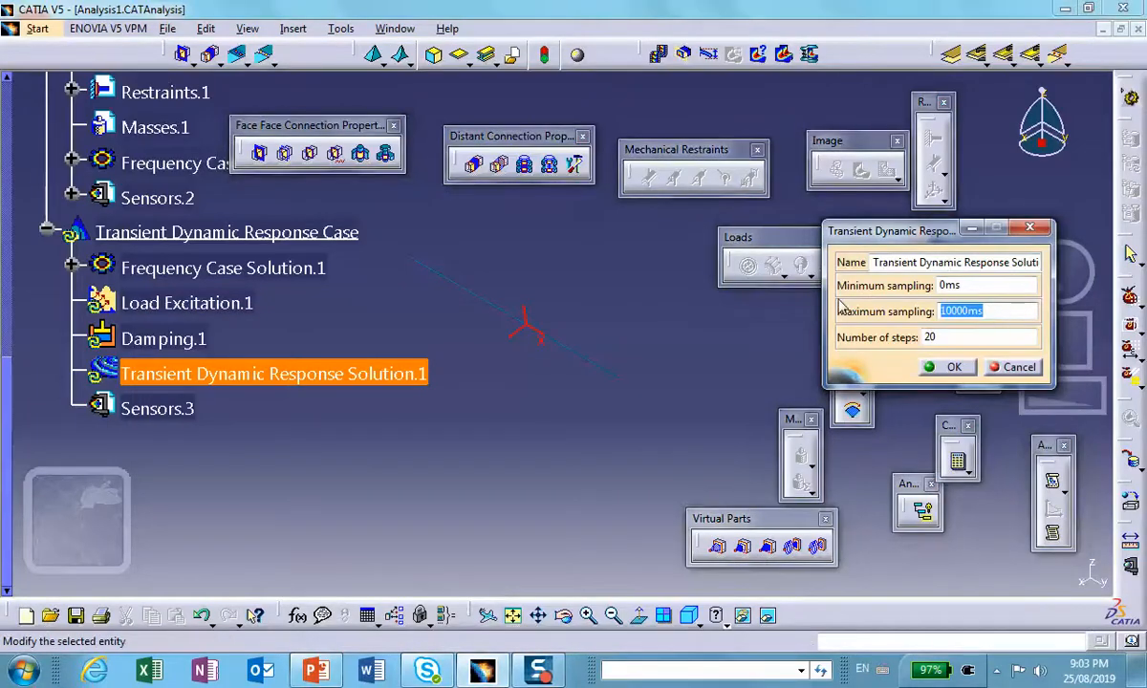
{"action": "key", "text": "BackSpace"}
{"action": "type", "text": ".4"}
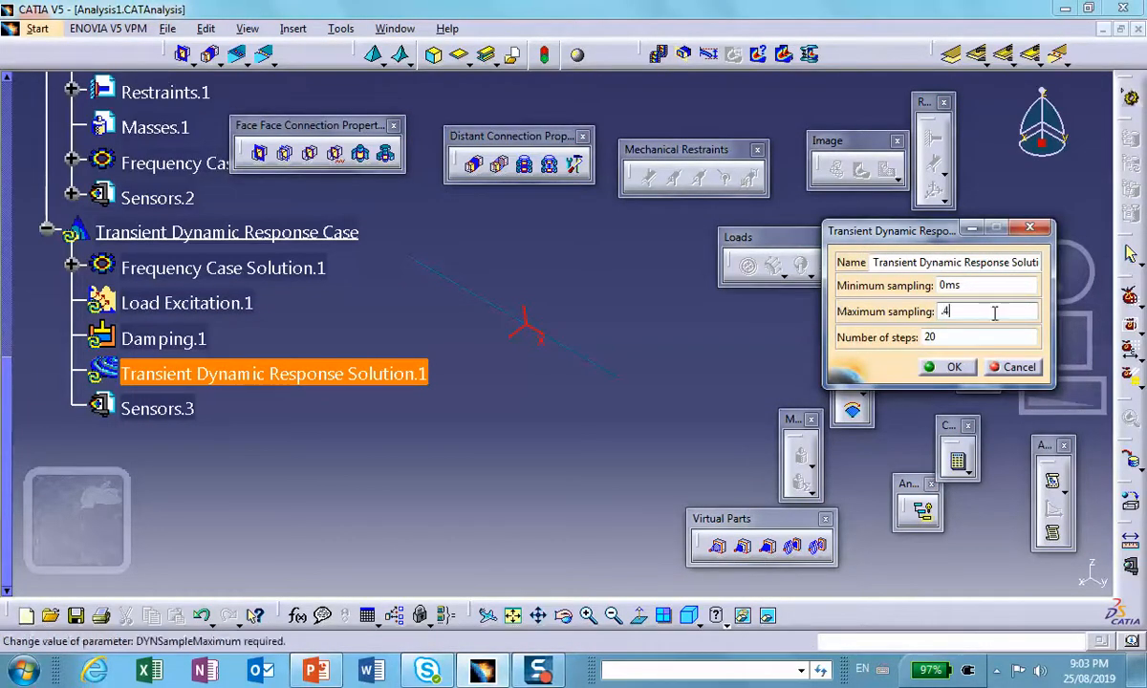
- Set the transient dynamic response solution's number of steps to 200 and accept the parameters
{"action": "left_click", "coordinate": [955, 341]}
{"action": "left_click_drag", "start_coordinate": [955, 340], "coordinate": [841, 327]}
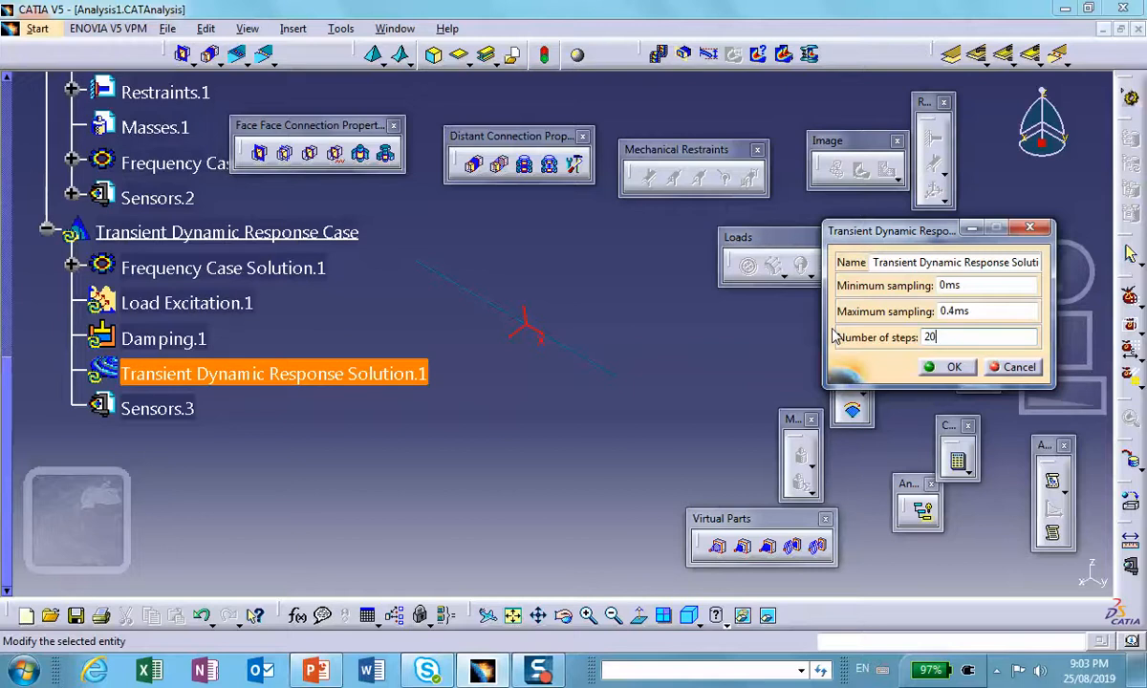
{"action": "type", "text": "0"}
{"action": "left_click", "coordinate": [953, 367]}
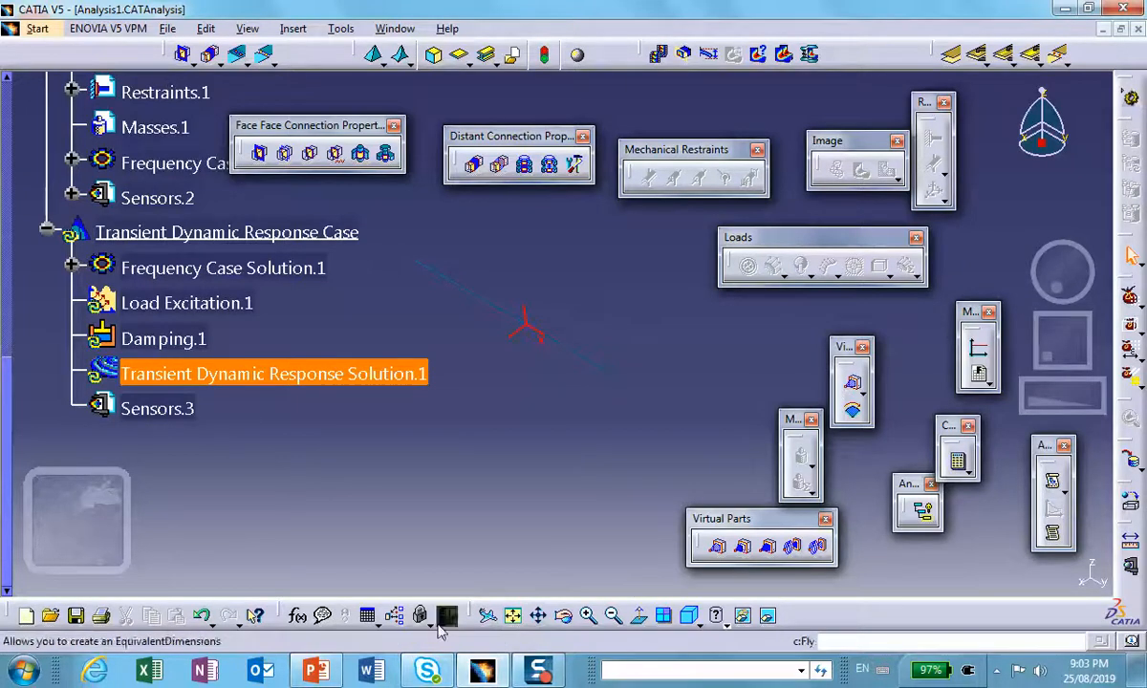
- Save Analysis1 together with its linked documents and compute the transient dynamic response solution
{"action": "left_click", "coordinate": [77, 617]}
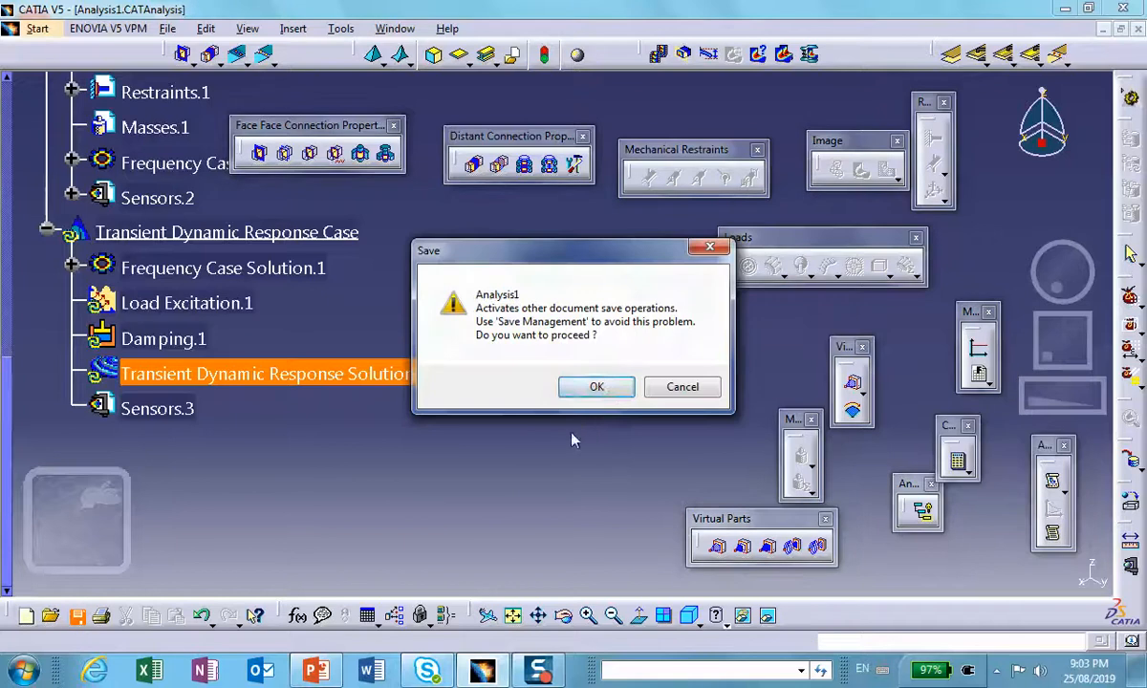
{"action": "left_click", "coordinate": [595, 385]}
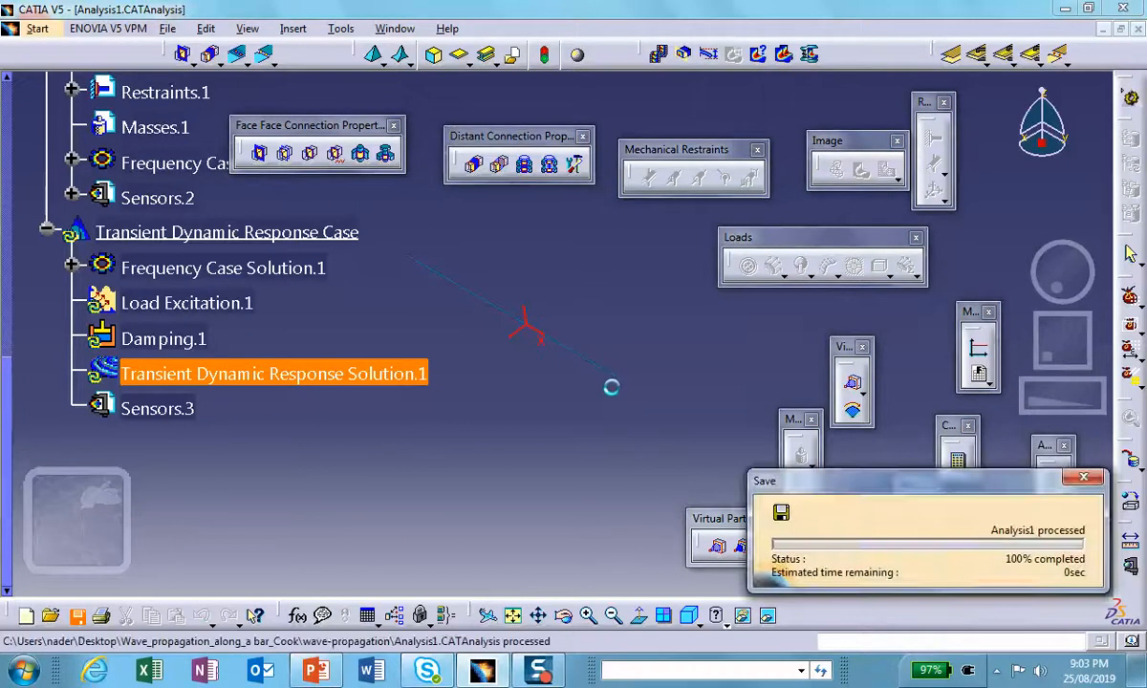
{"action": "left_click", "coordinate": [952, 462]}
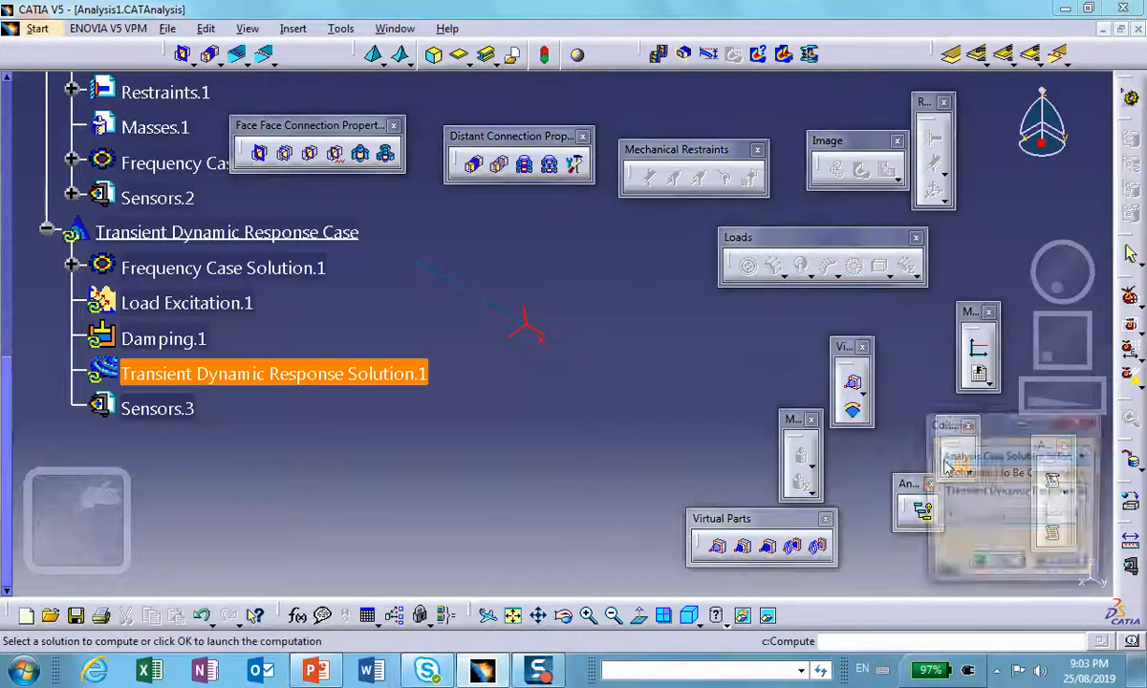
{"action": "left_click", "coordinate": [998, 566]}
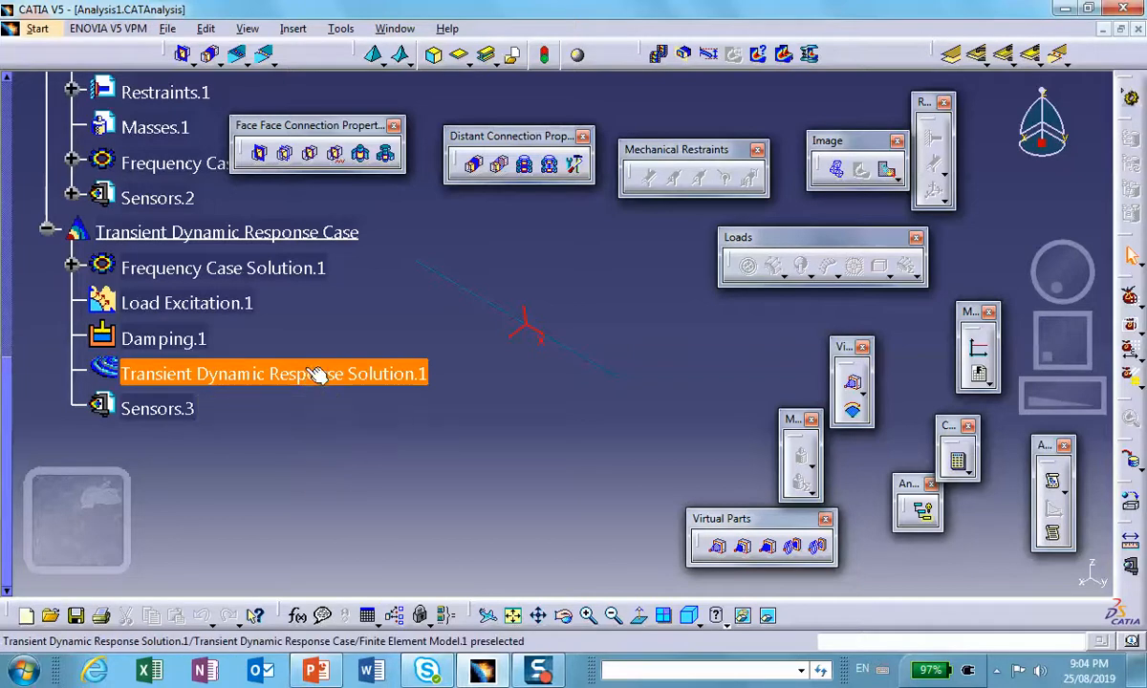
- Activate the Deformed mesh.1 image under the transient case's Frequency Case Solution.1
{"action": "left_click", "coordinate": [73, 265]}
{"action": "right_click", "coordinate": [180, 302]}
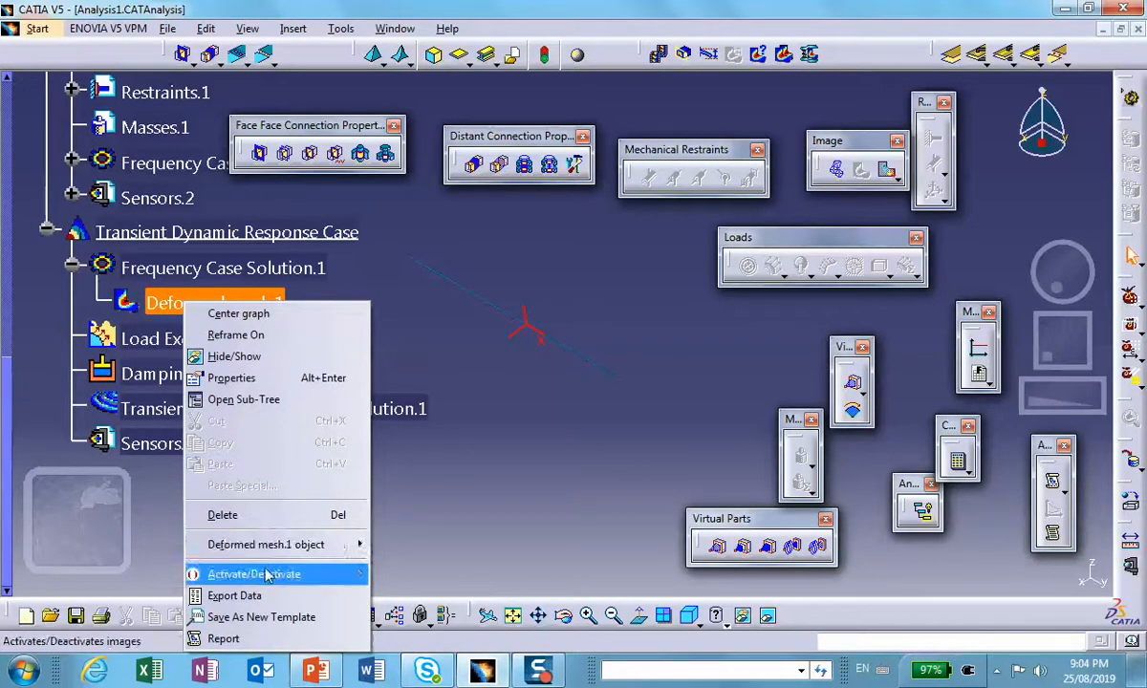
{"action": "mouse_move", "coordinate": [255, 547]}
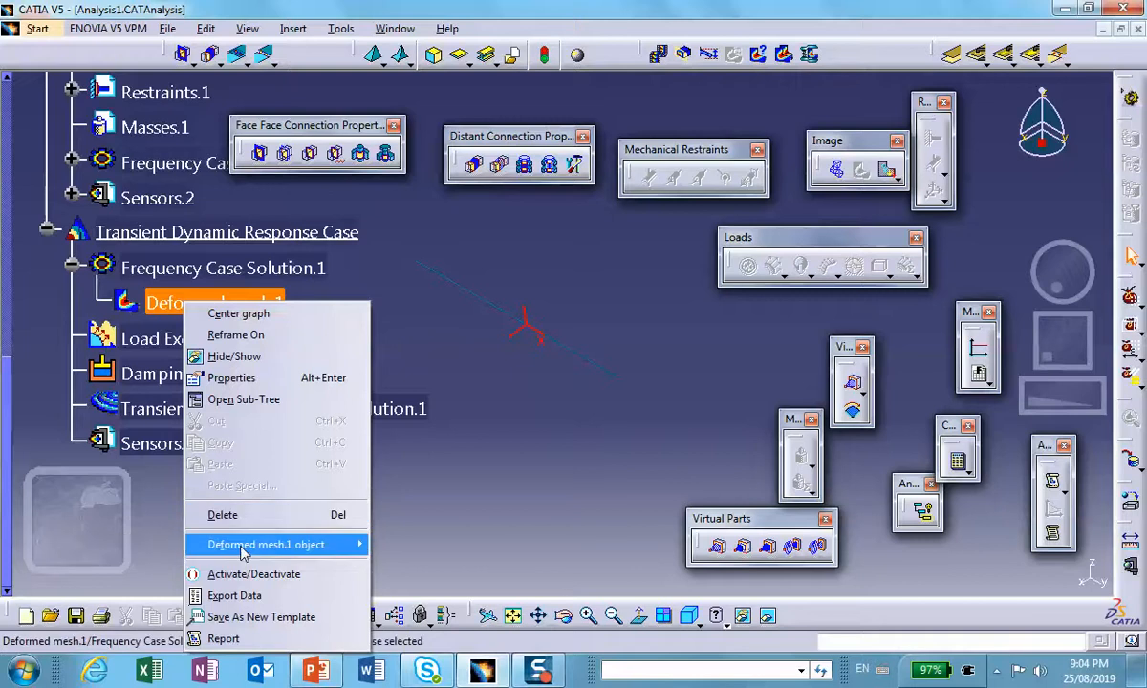
{"action": "left_click", "coordinate": [250, 575]}
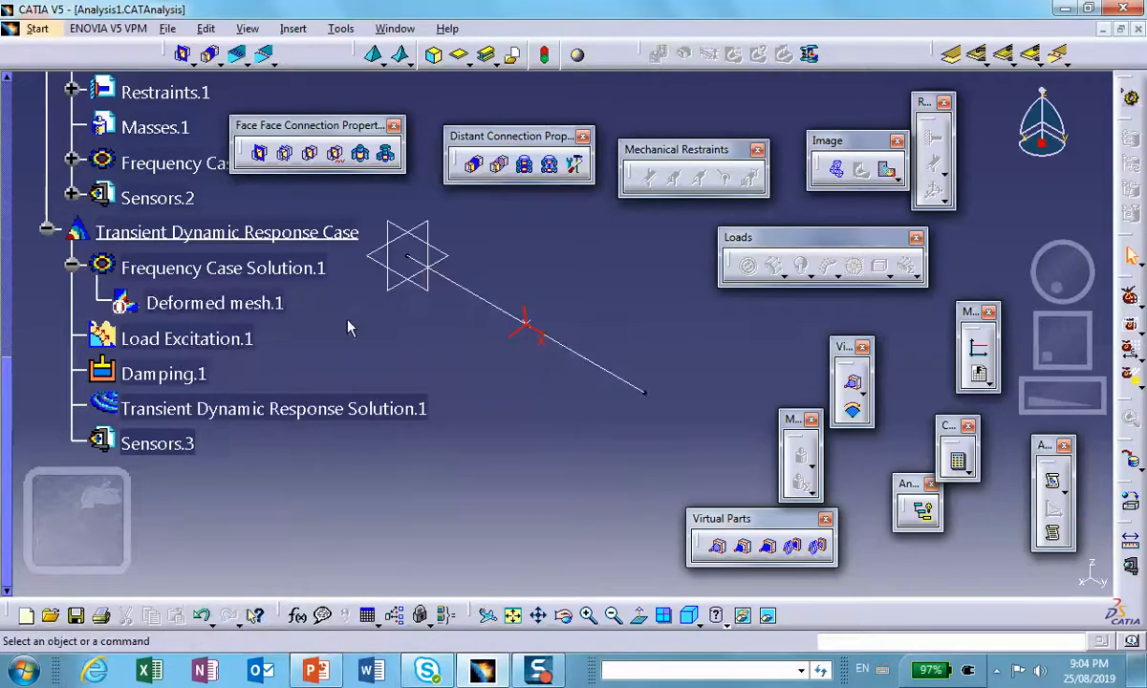
- Review the sampling range and number of steps of Transient Dynamic Response Solution.1
{"action": "left_click", "coordinate": [238, 415]}
{"action": "double_click", "coordinate": [241, 411]}
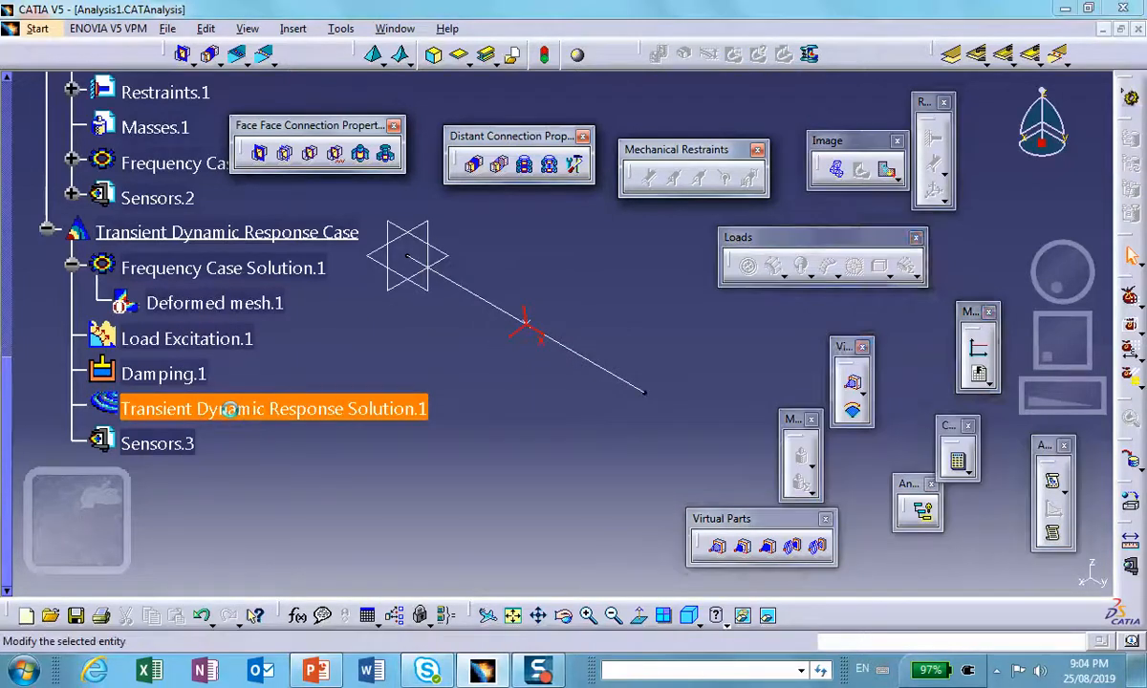
{"action": "left_click", "coordinate": [951, 367]}
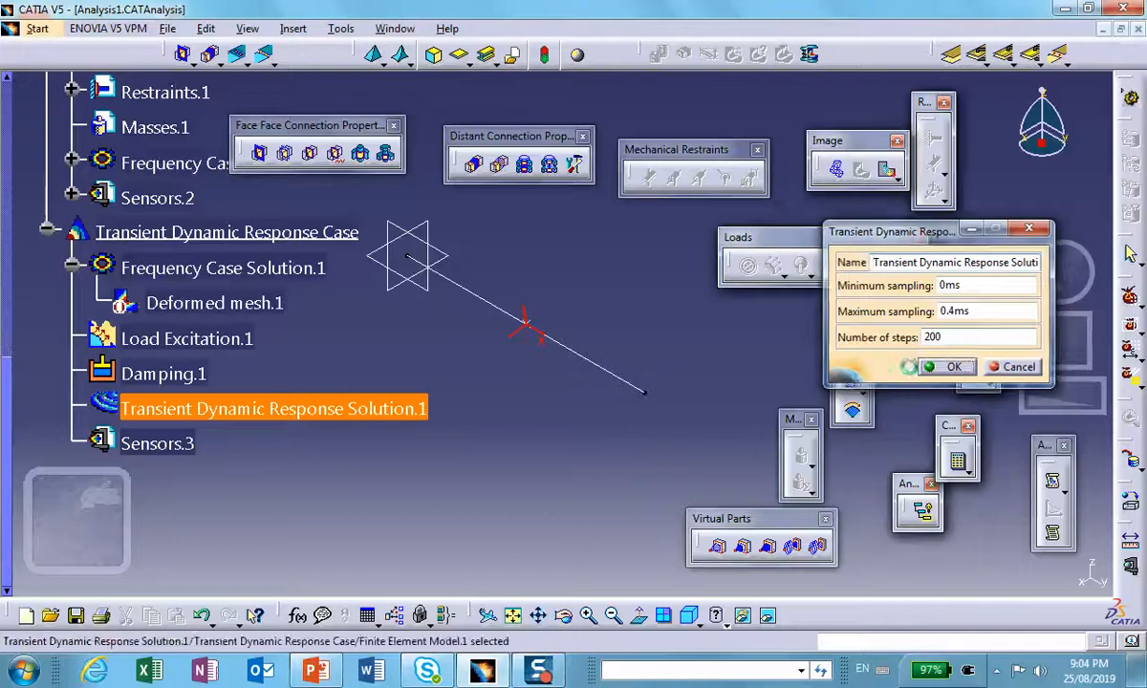
- Start generating a 2D display of Transient Dynamic Response Solution.1 using results in absolute axis
{"action": "right_click", "coordinate": [342, 409]}
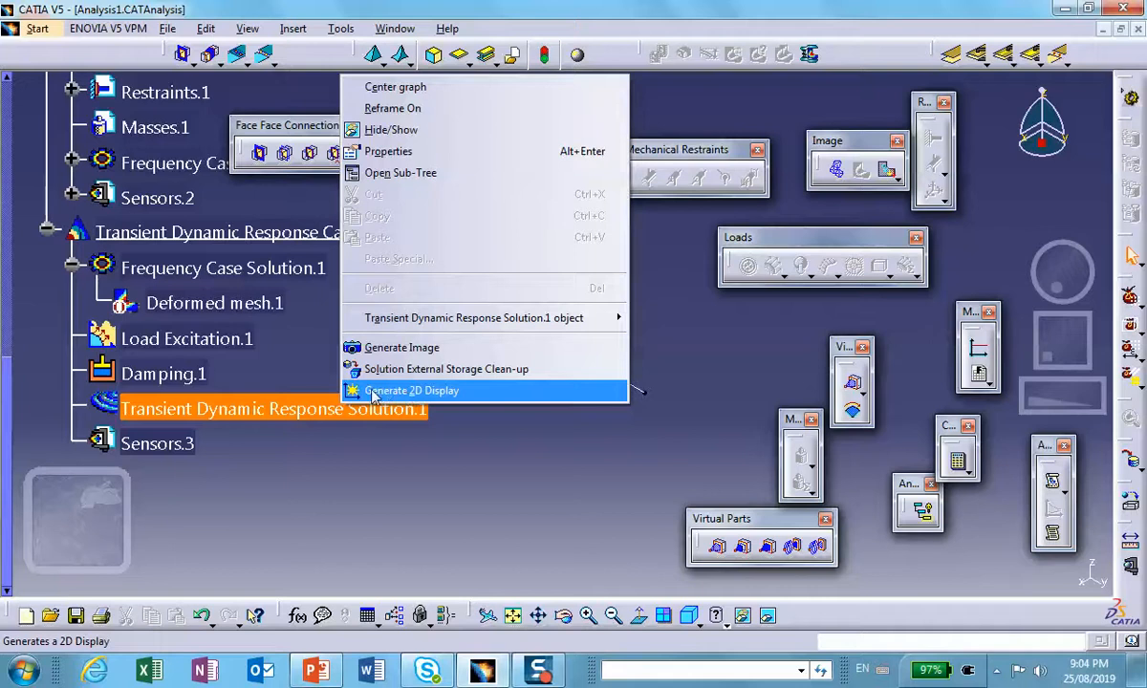
{"action": "left_click", "coordinate": [427, 391]}
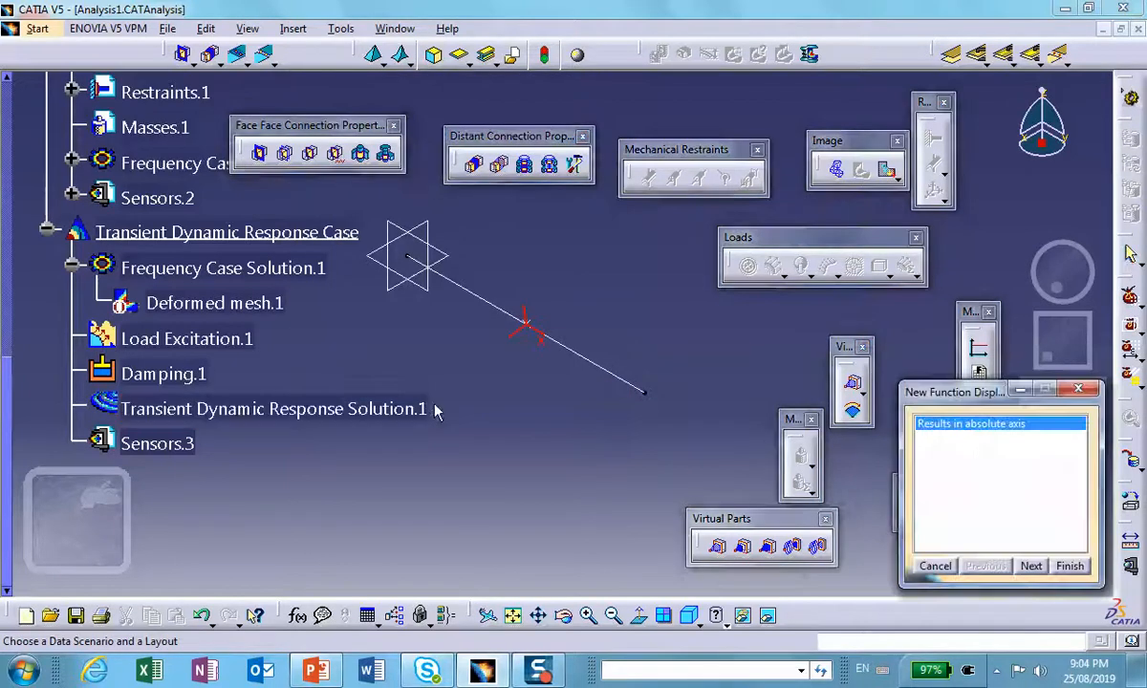
{"action": "left_click", "coordinate": [1029, 565]}
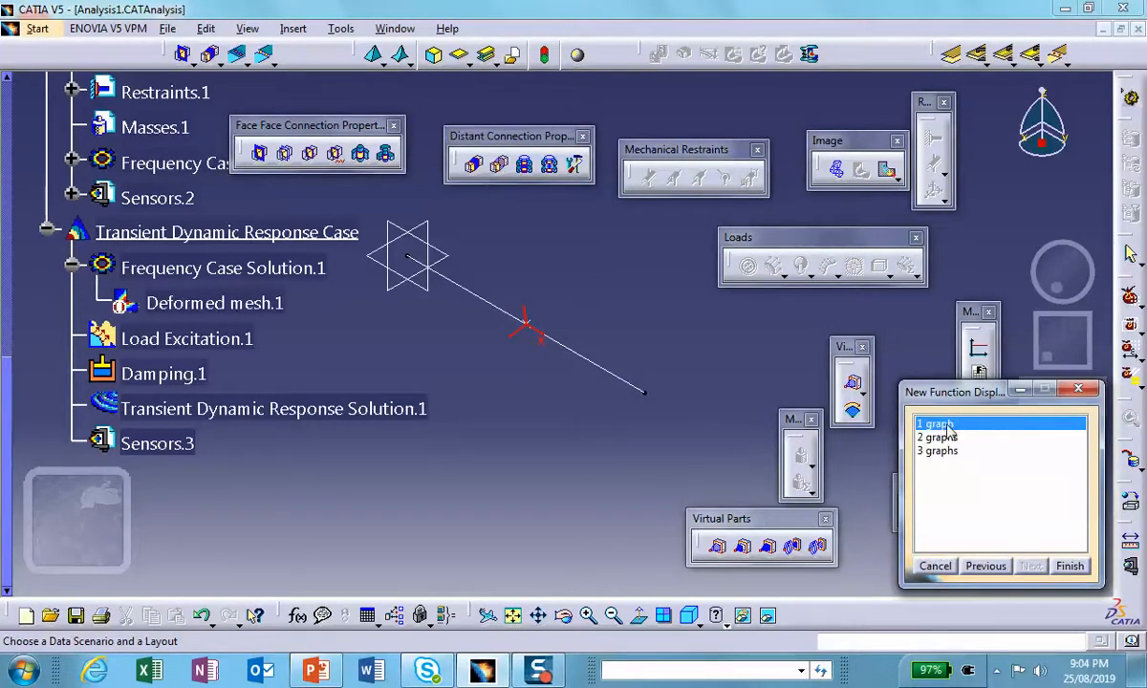
- Finish creating the absolute-axis results display with a 1 graph layout
{"action": "left_click", "coordinate": [1068, 566]}
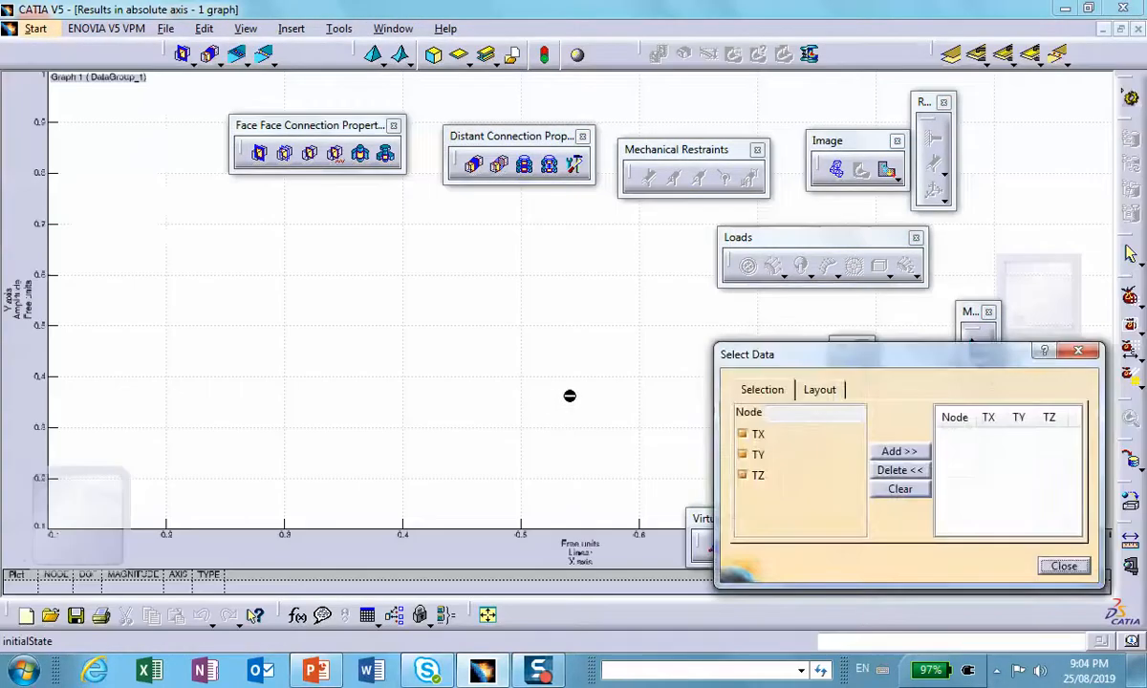
{"action": "left_click", "coordinate": [745, 435]}
{"action": "left_click", "coordinate": [748, 451]}
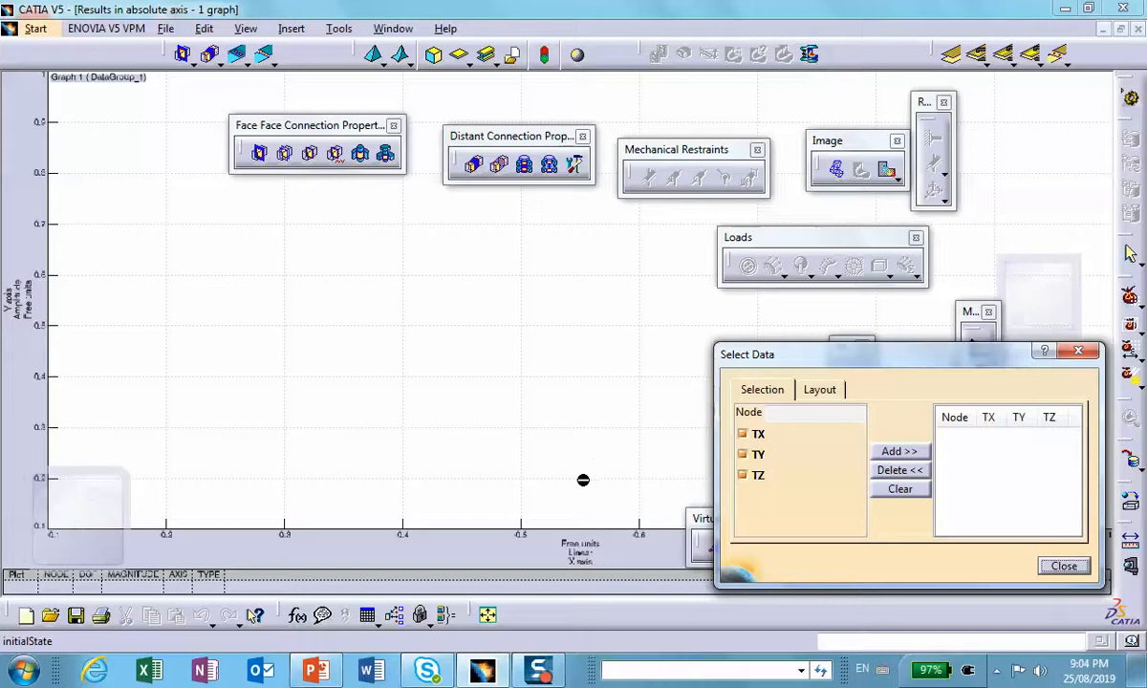
- Return to the Analysis1 window and hide the red axis marker covering the midpoint of the line
{"action": "left_click", "coordinate": [1101, 31]}
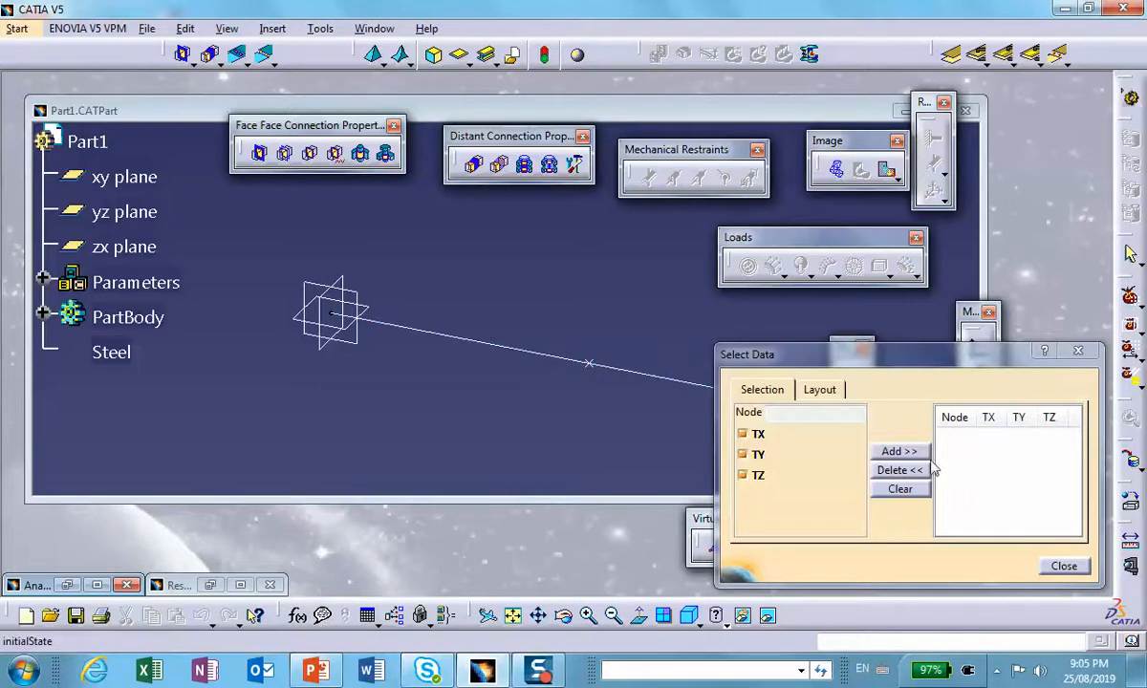
{"action": "left_click", "coordinate": [97, 585]}
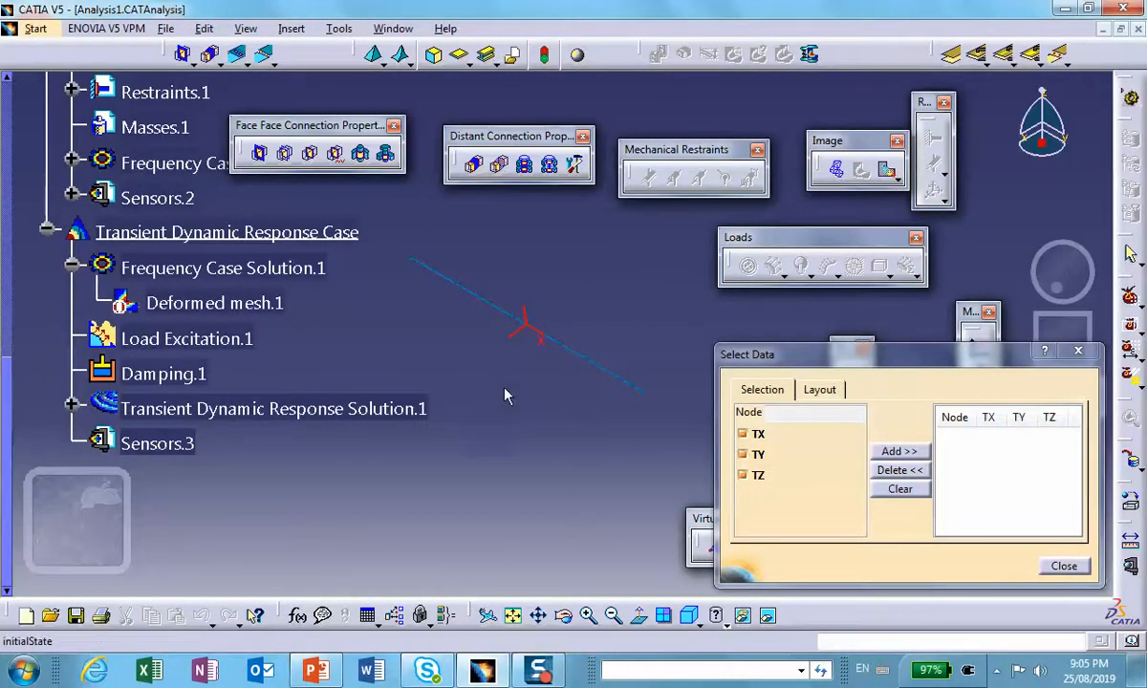
{"action": "right_click", "coordinate": [524, 316]}
{"action": "left_click", "coordinate": [569, 351]}
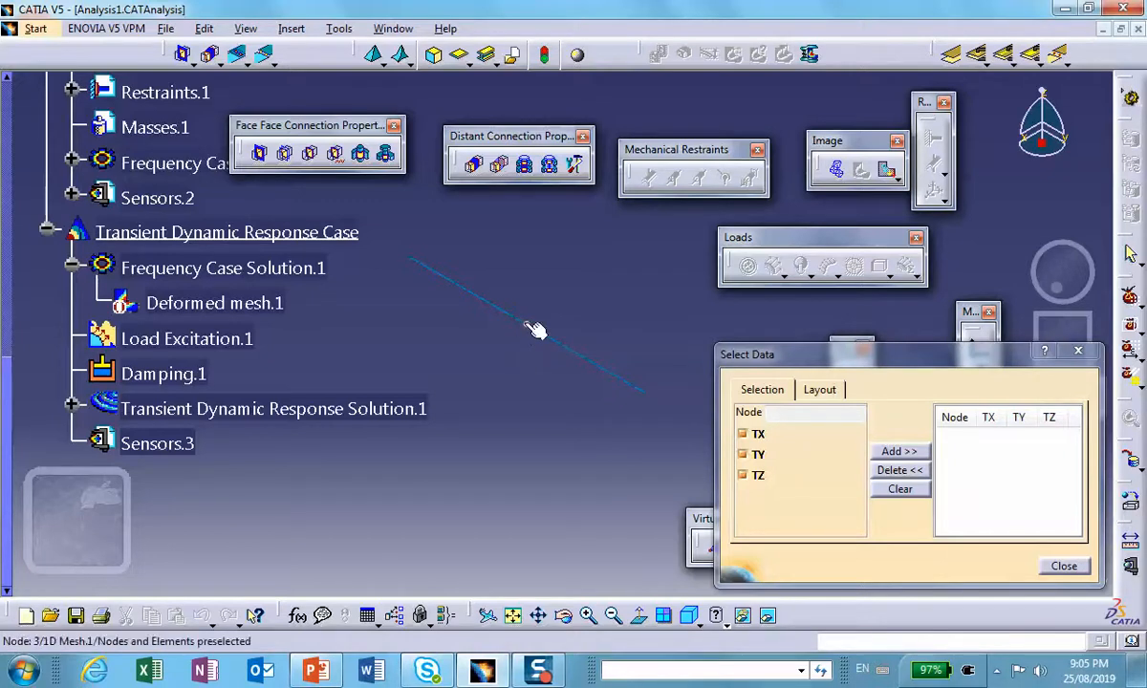
- Add the line's midpoint node 3 with TX, TY and TZ to the graph data and finish the data selection
{"action": "left_click", "coordinate": [532, 325]}
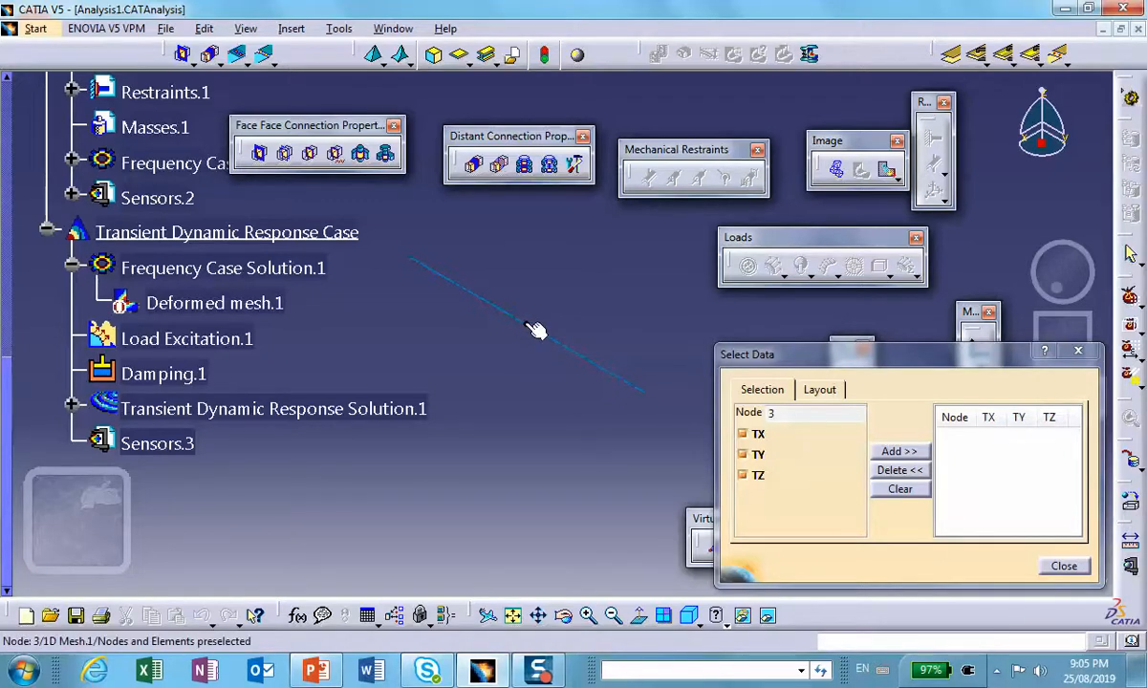
{"action": "left_click", "coordinate": [894, 452]}
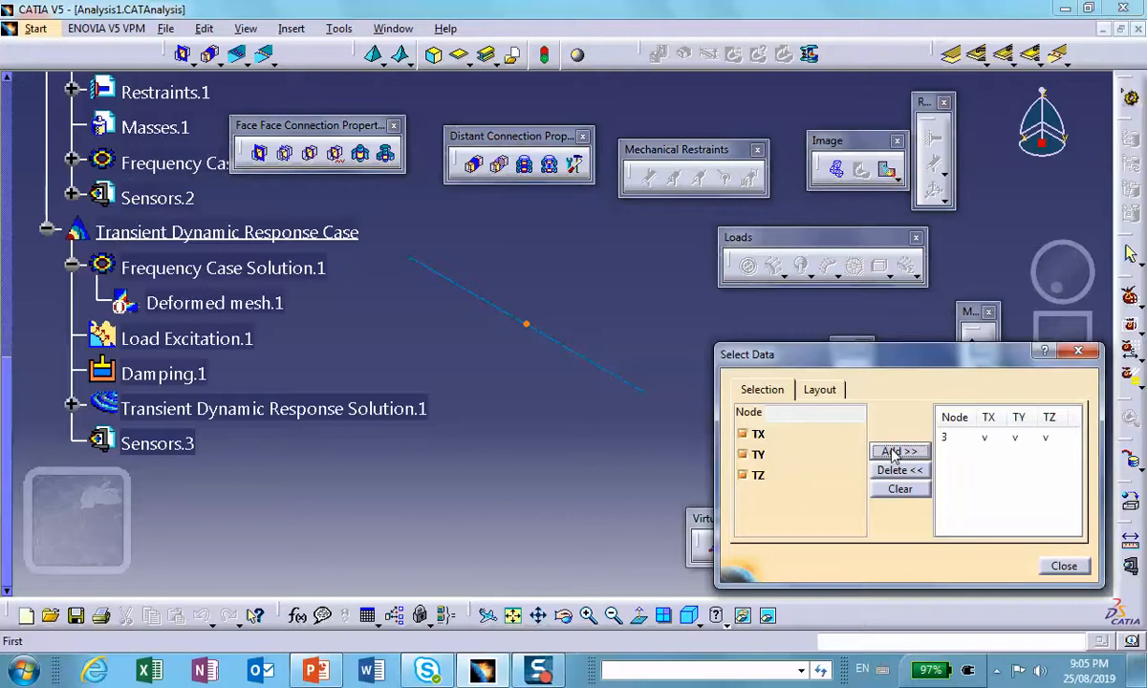
{"action": "left_click", "coordinate": [1064, 567]}
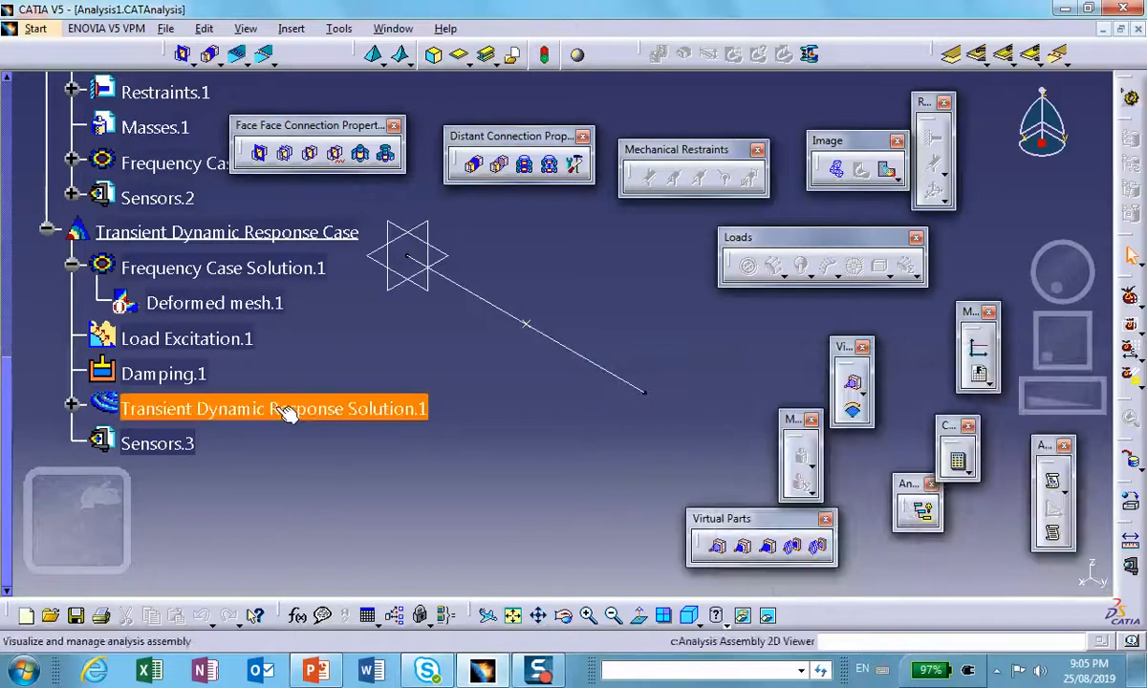
{"action": "right_click", "coordinate": [275, 408]}
{"action": "left_click", "coordinate": [317, 393]}
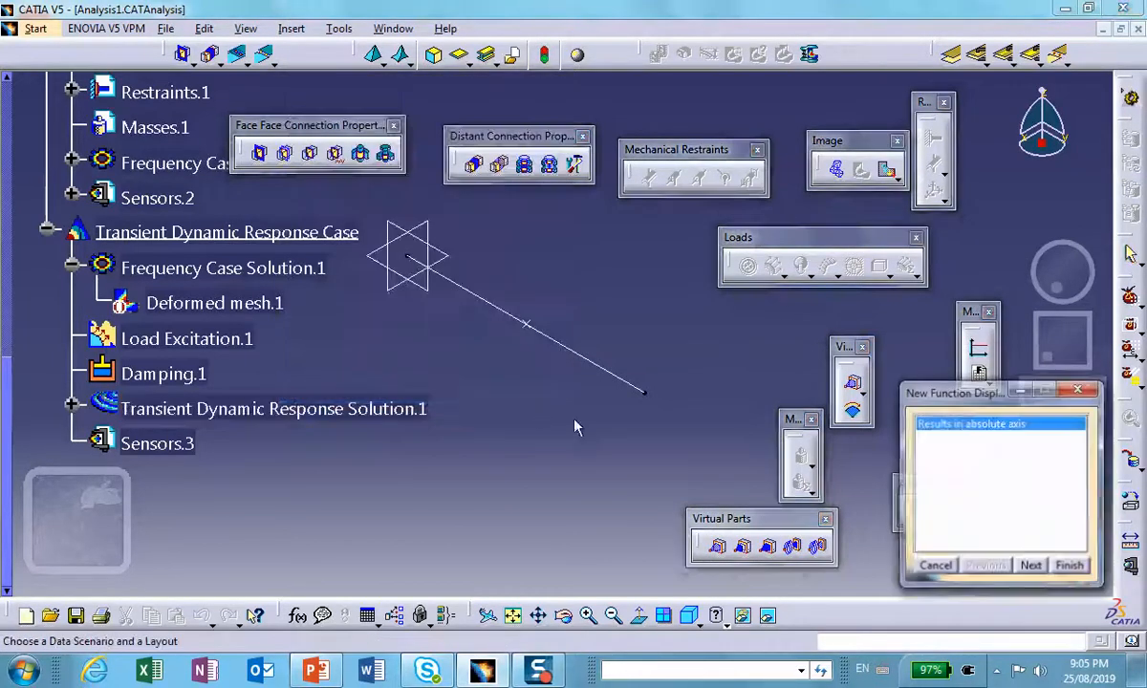
{"action": "left_click", "coordinate": [1028, 567]}
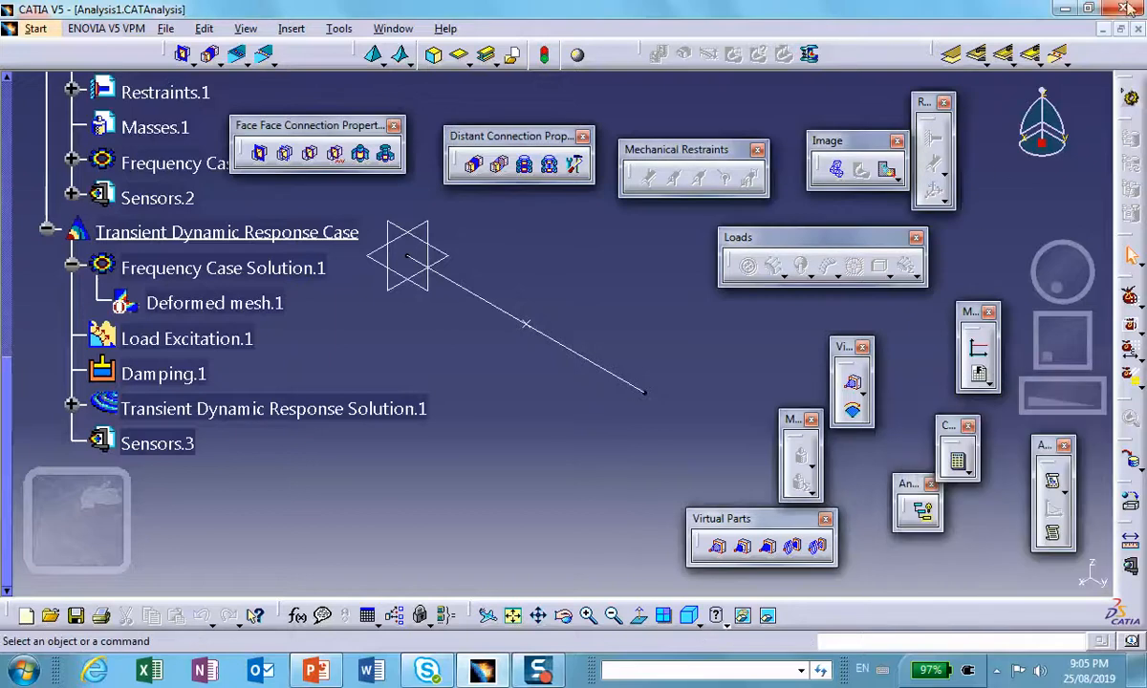
- Bring up the one-graph results window and examine the displacement curves of the midpoint node over time
{"action": "left_click", "coordinate": [1100, 30]}
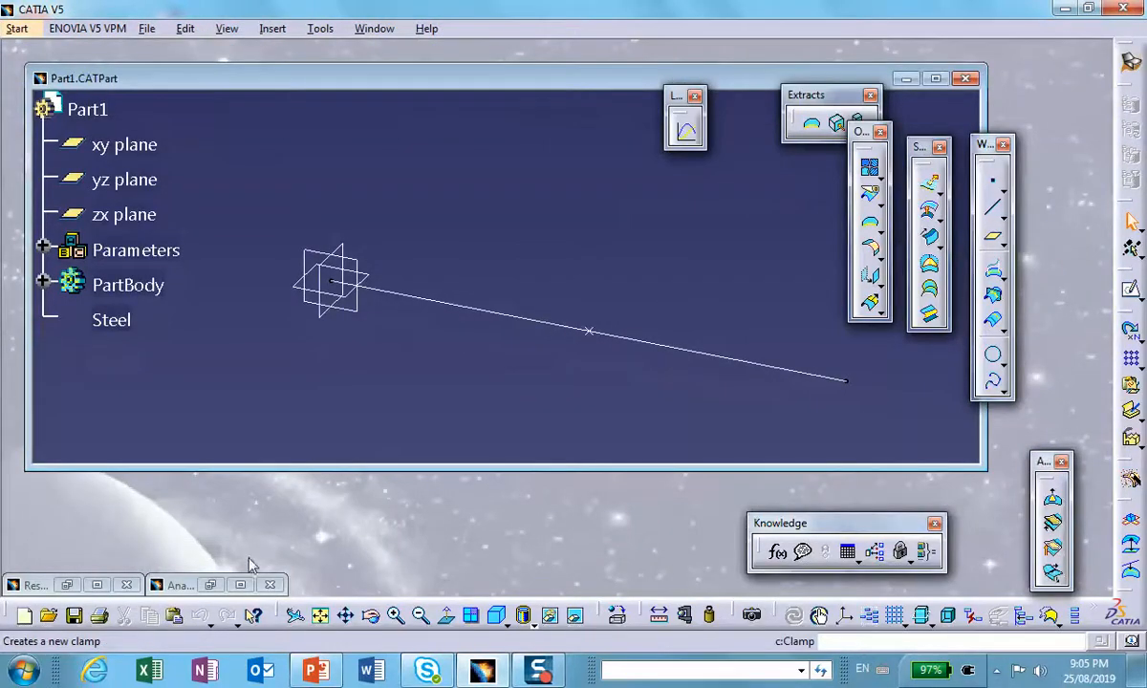
{"action": "left_click", "coordinate": [97, 584]}
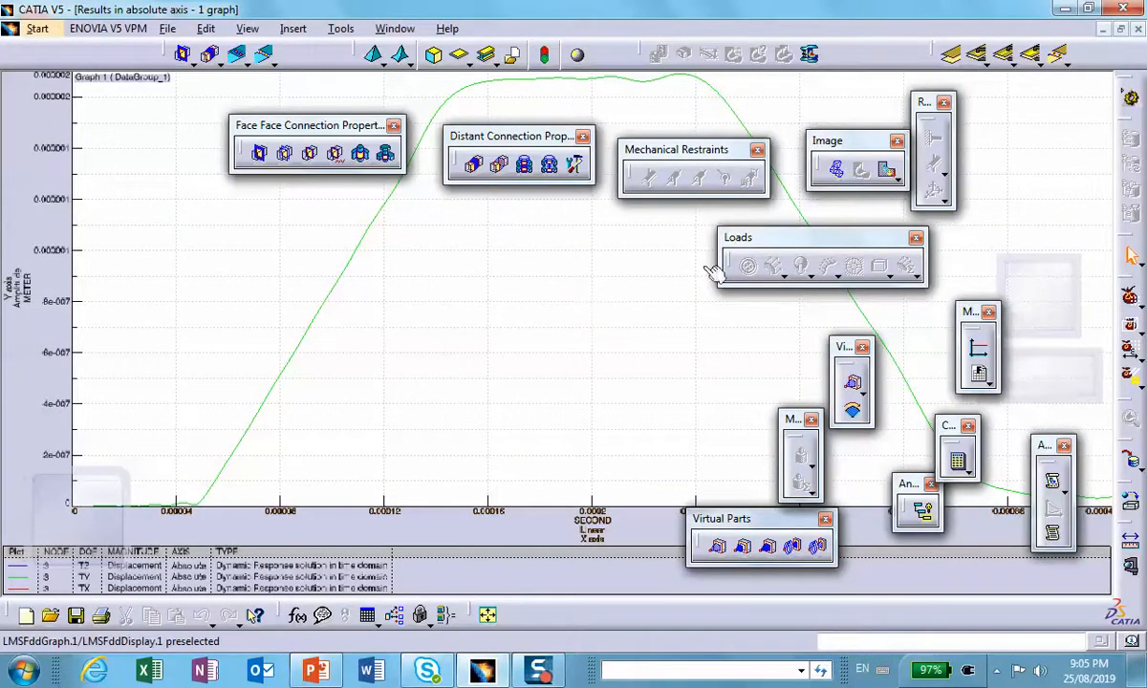
{"action": "middle_click_drag", "start_coordinate": [616, 318], "coordinate": [604, 362], "text": "ctrl"}
{"action": "middle_click_drag", "start_coordinate": [453, 314], "coordinate": [458, 381]}
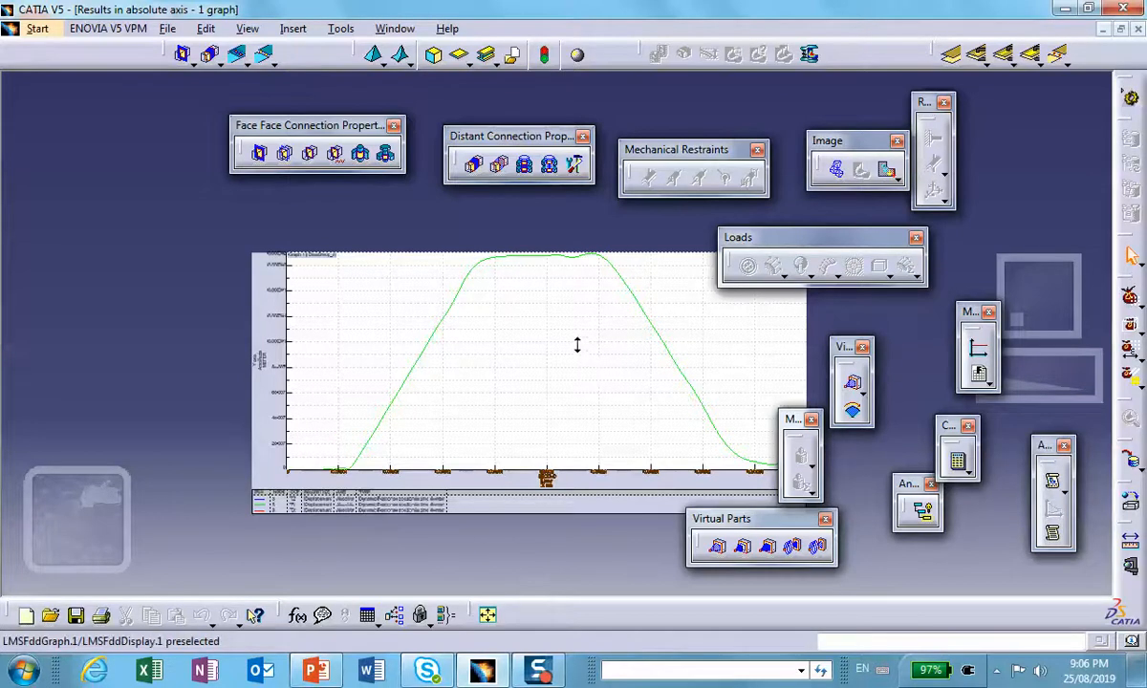
{"action": "middle_click_drag", "start_coordinate": [577, 345], "coordinate": [509, 319], "text": "ctrl"}
{"action": "middle_click_drag", "start_coordinate": [444, 406], "coordinate": [532, 256]}
{"action": "middle_click_drag", "start_coordinate": [431, 362], "coordinate": [464, 309], "text": "ctrl"}
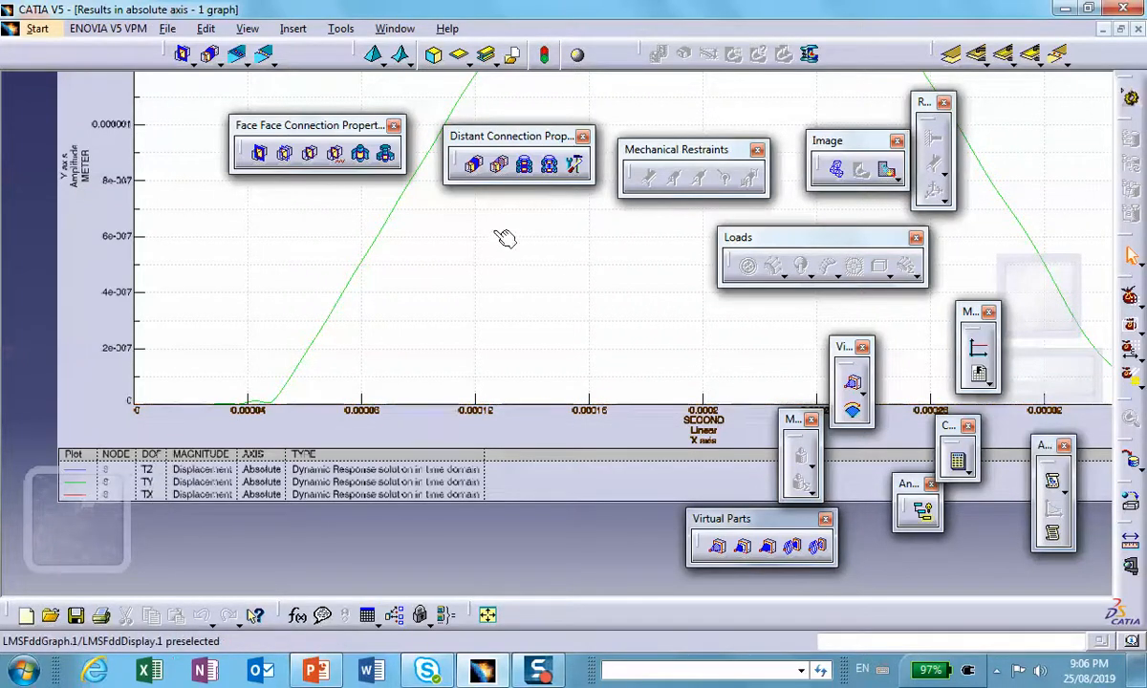
{"action": "middle_click_drag", "start_coordinate": [495, 232], "coordinate": [441, 320], "text": "ctrl"}
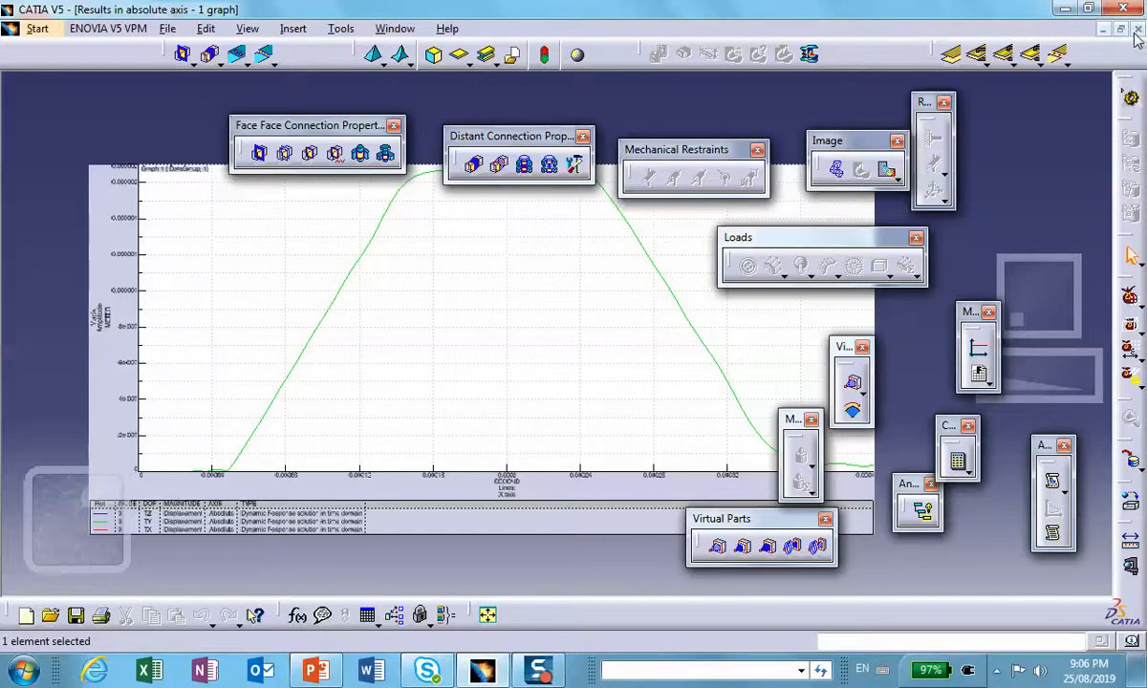
- Return to the analysis and generate a 2D display of Transient Dynamic Response Solution.1 in absolute axis with 3 graphs
{"action": "left_click", "coordinate": [1102, 31]}
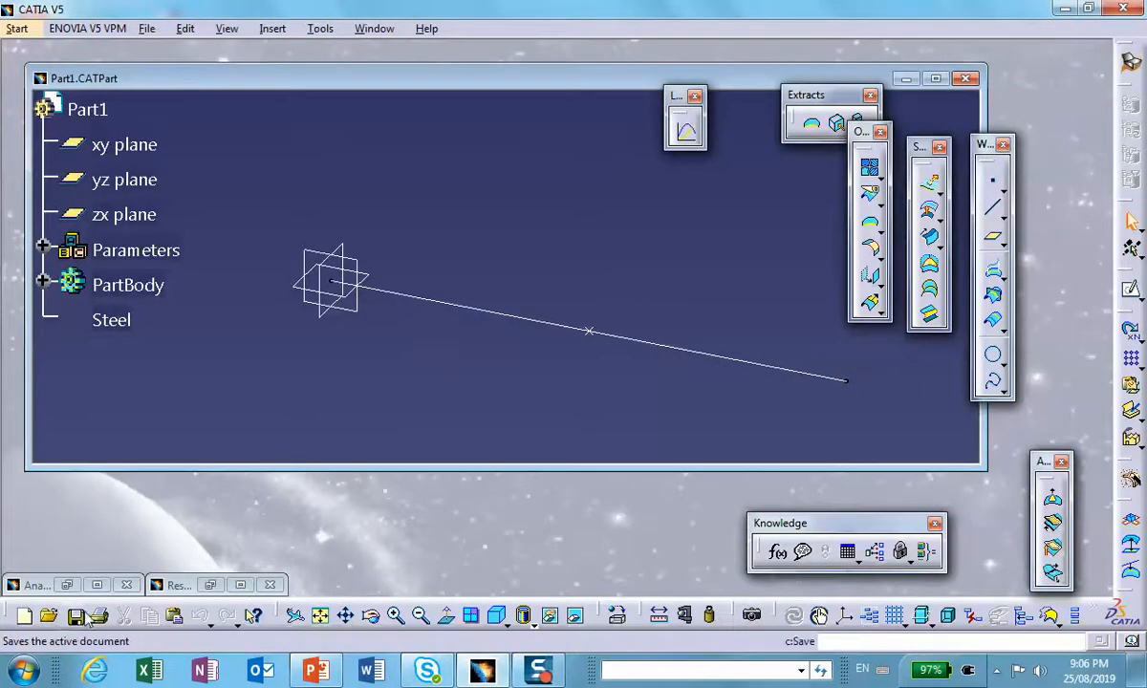
{"action": "left_click", "coordinate": [101, 586]}
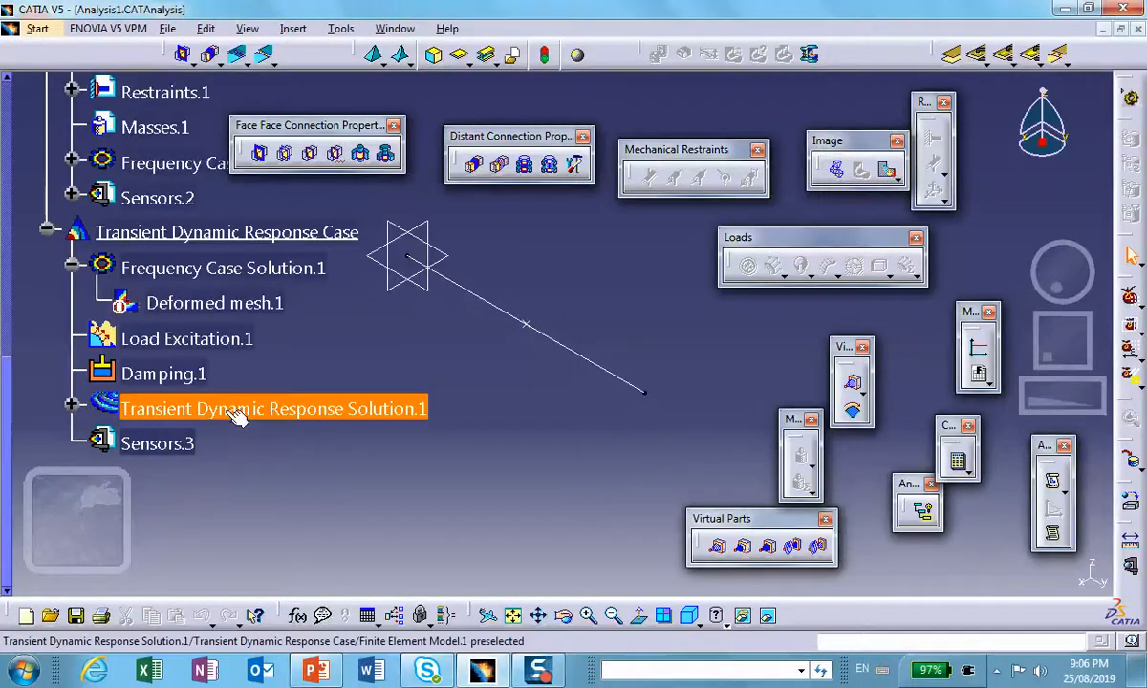
{"action": "right_click", "coordinate": [248, 408]}
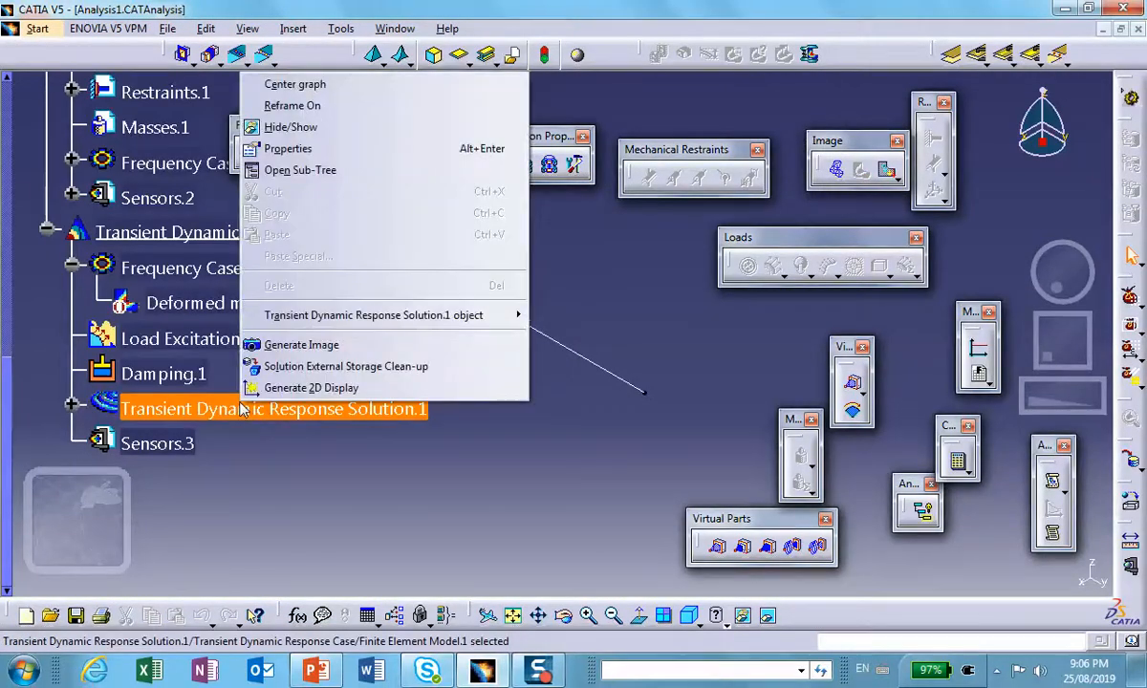
{"action": "left_click", "coordinate": [292, 390]}
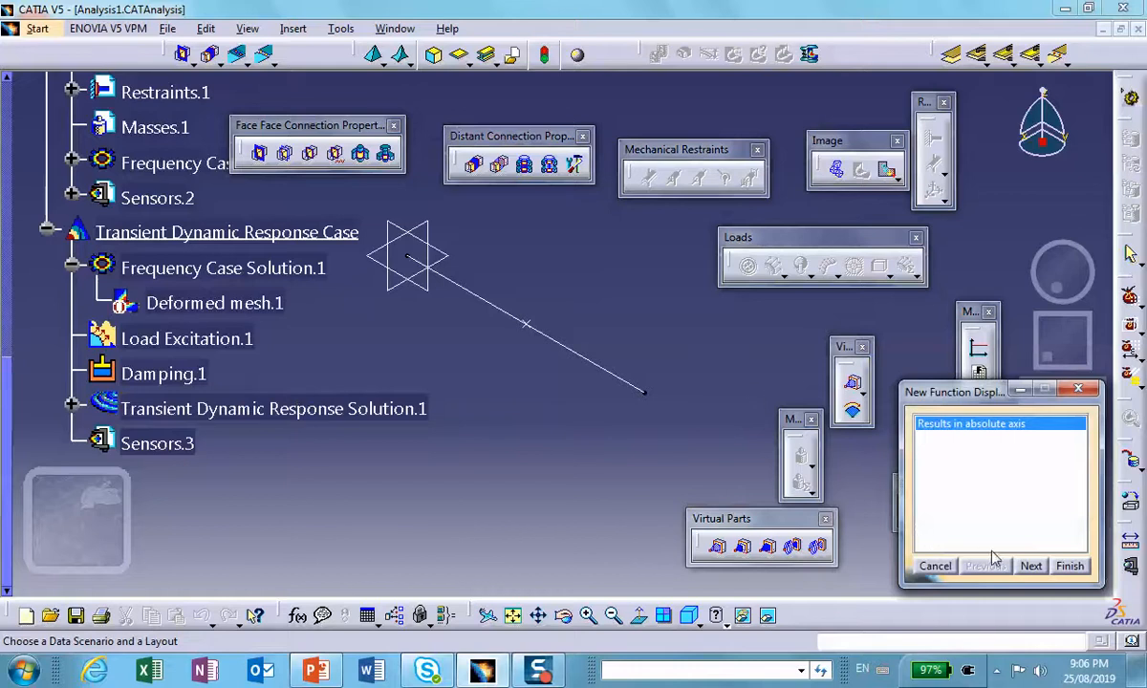
{"action": "left_click", "coordinate": [1031, 565]}
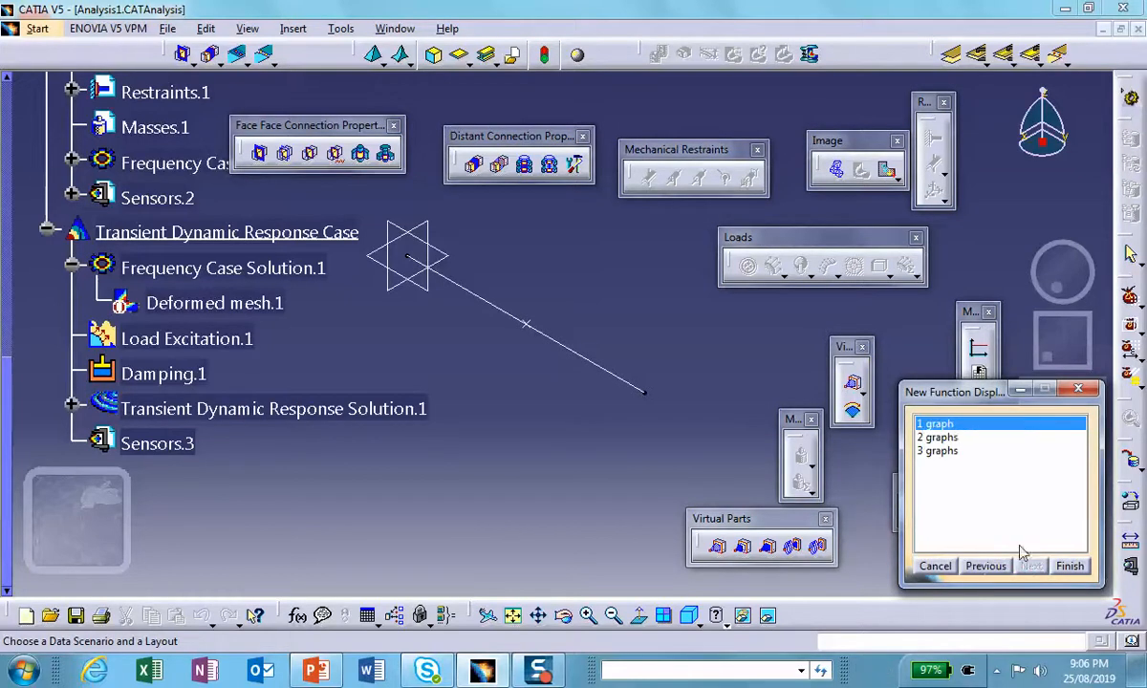
{"action": "left_click", "coordinate": [934, 451]}
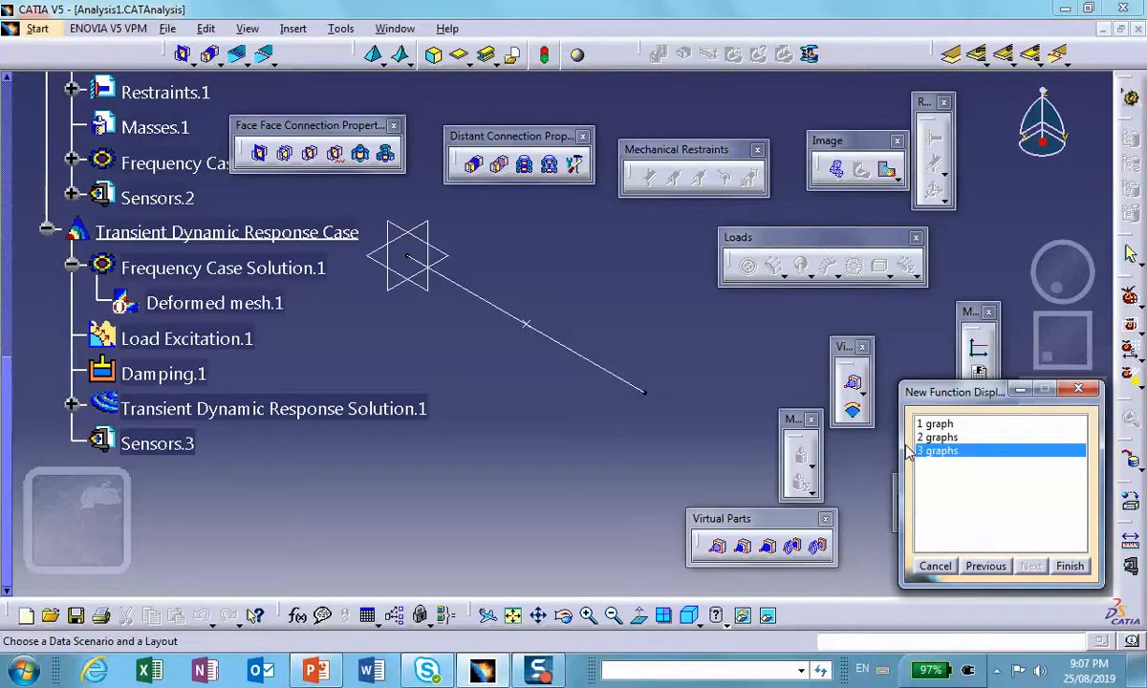
{"action": "left_click", "coordinate": [1067, 566]}
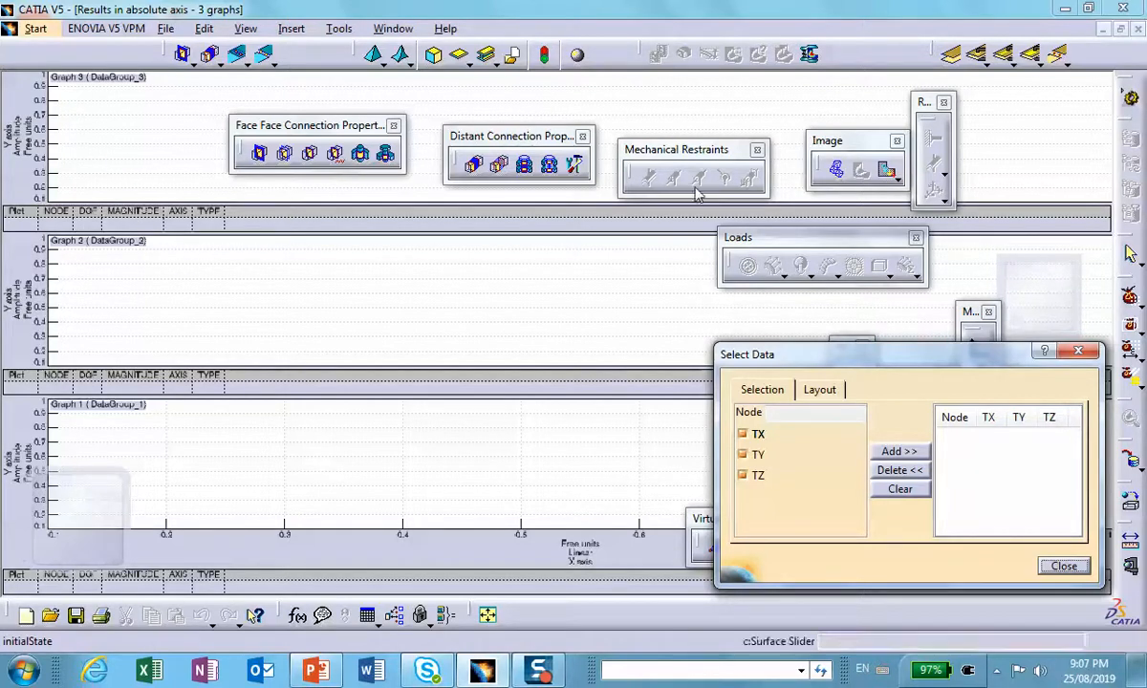
- Examine the three empty graphs and review which result quantity is assigned to each in the data layout
{"action": "left_click", "coordinate": [140, 188]}
{"action": "middle_click_drag", "start_coordinate": [141, 188], "coordinate": [143, 127], "text": "ctrl"}
{"action": "middle_click_drag", "start_coordinate": [67, 217], "coordinate": [612, 428]}
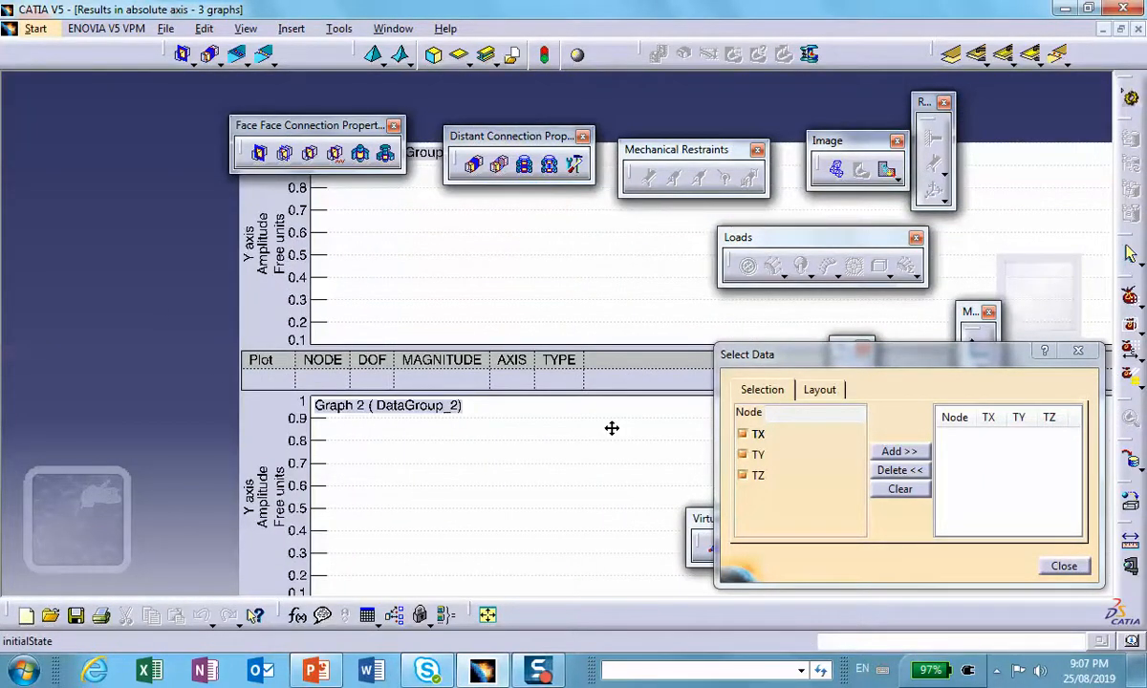
{"action": "middle_click_drag", "start_coordinate": [612, 428], "coordinate": [406, 327]}
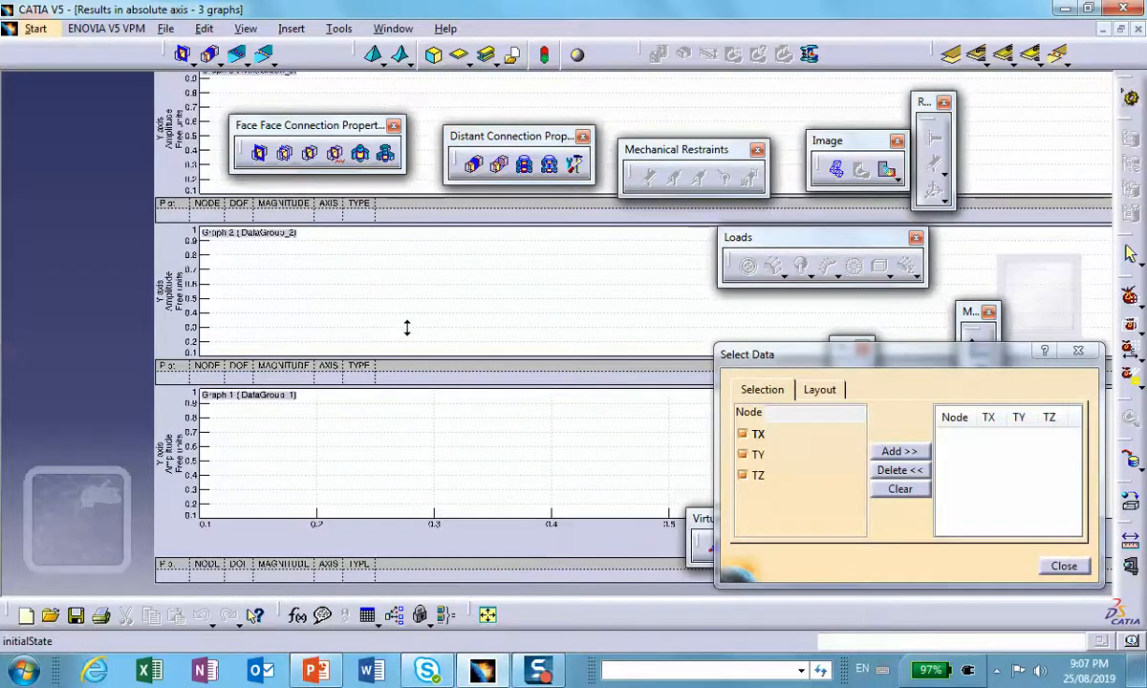
{"action": "middle_click", "coordinate": [404, 315]}
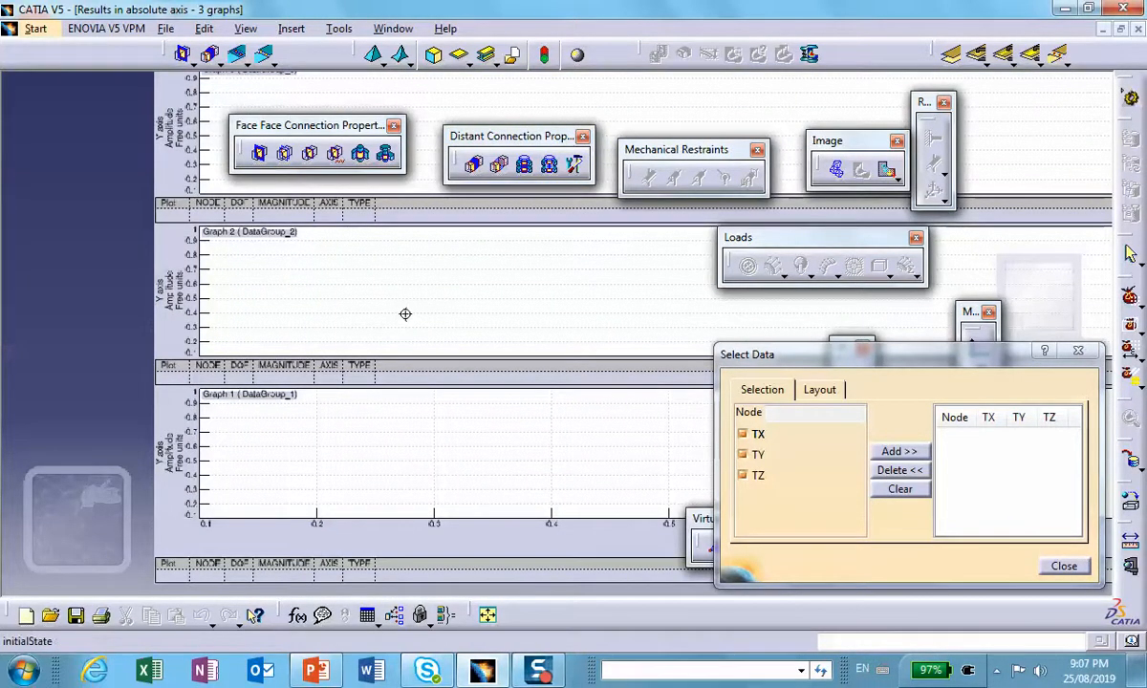
{"action": "middle_click_drag", "start_coordinate": [404, 314], "coordinate": [405, 289]}
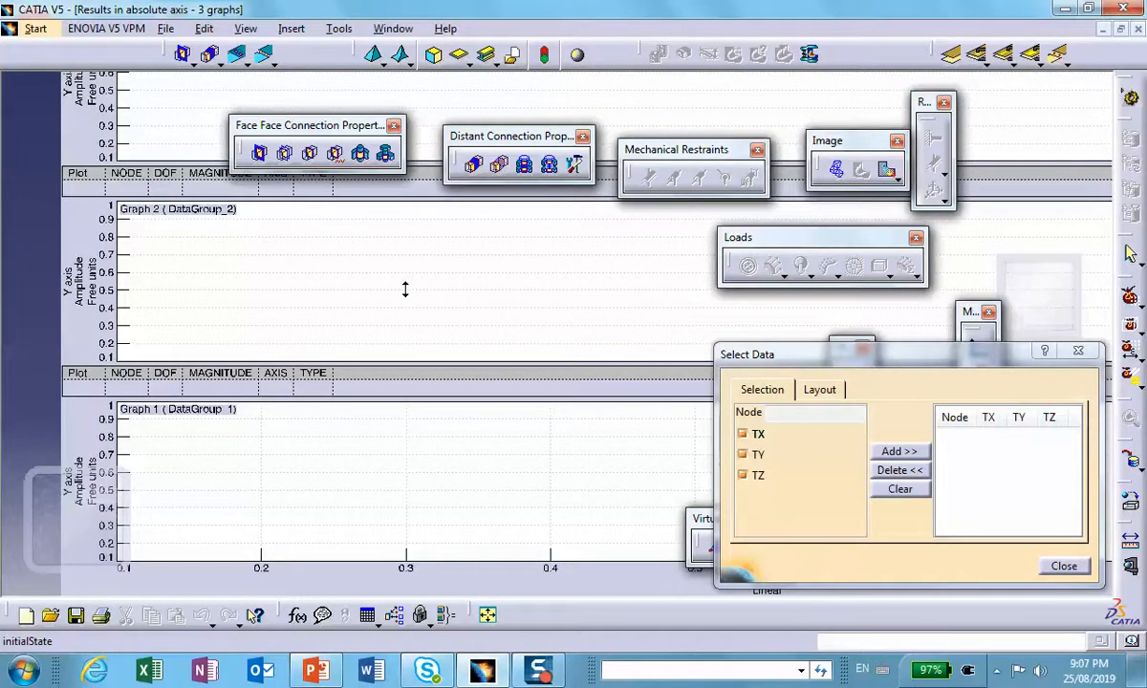
{"action": "middle_click_drag", "start_coordinate": [405, 289], "coordinate": [319, 348]}
{"action": "left_click", "coordinate": [814, 390]}
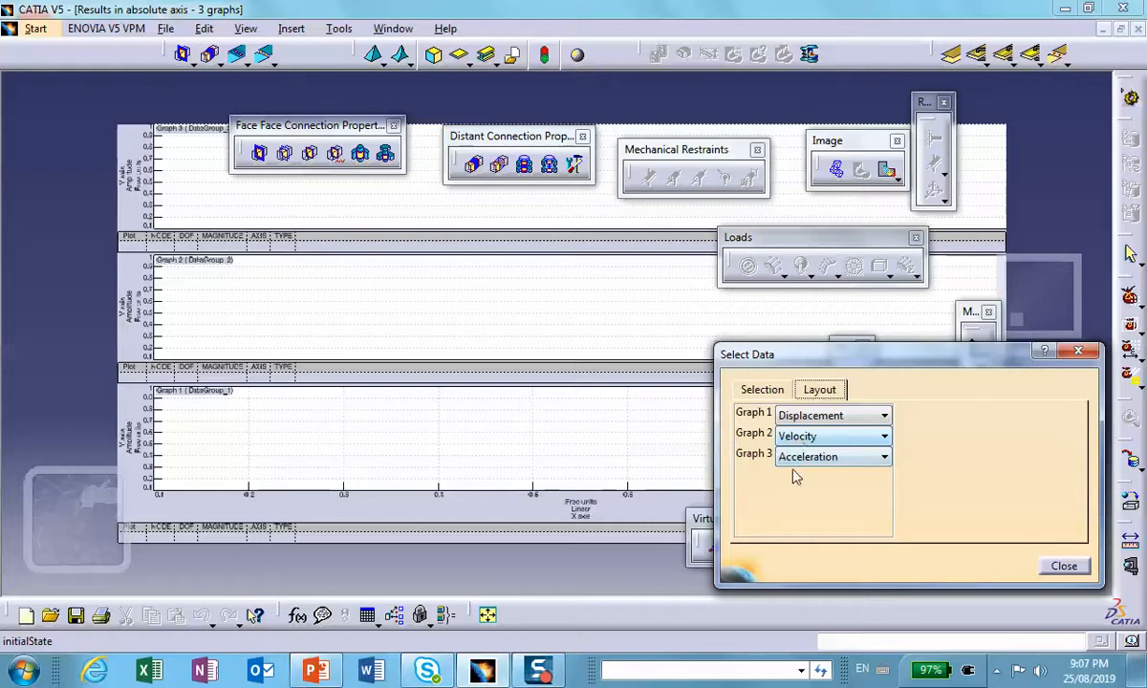
{"action": "left_click", "coordinate": [762, 389]}
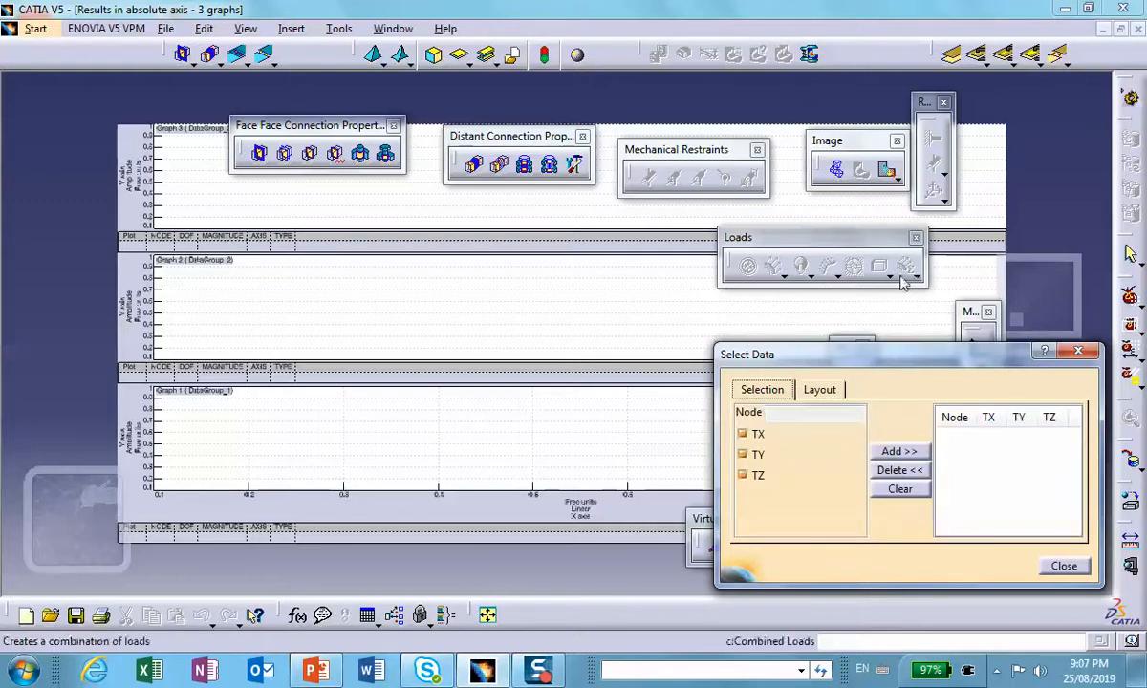
- Return to the Analysis1 window and add the line's midpoint node 3 to the three-graph display with only TY enabled
{"action": "left_click", "coordinate": [1101, 31]}
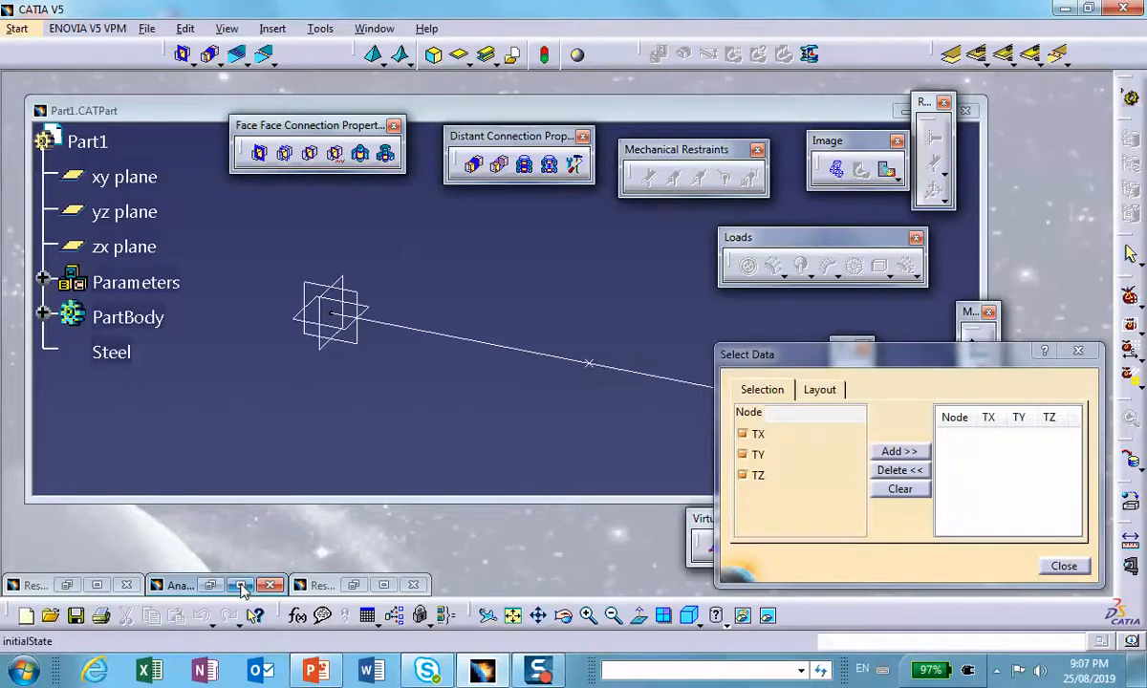
{"action": "left_click", "coordinate": [242, 584]}
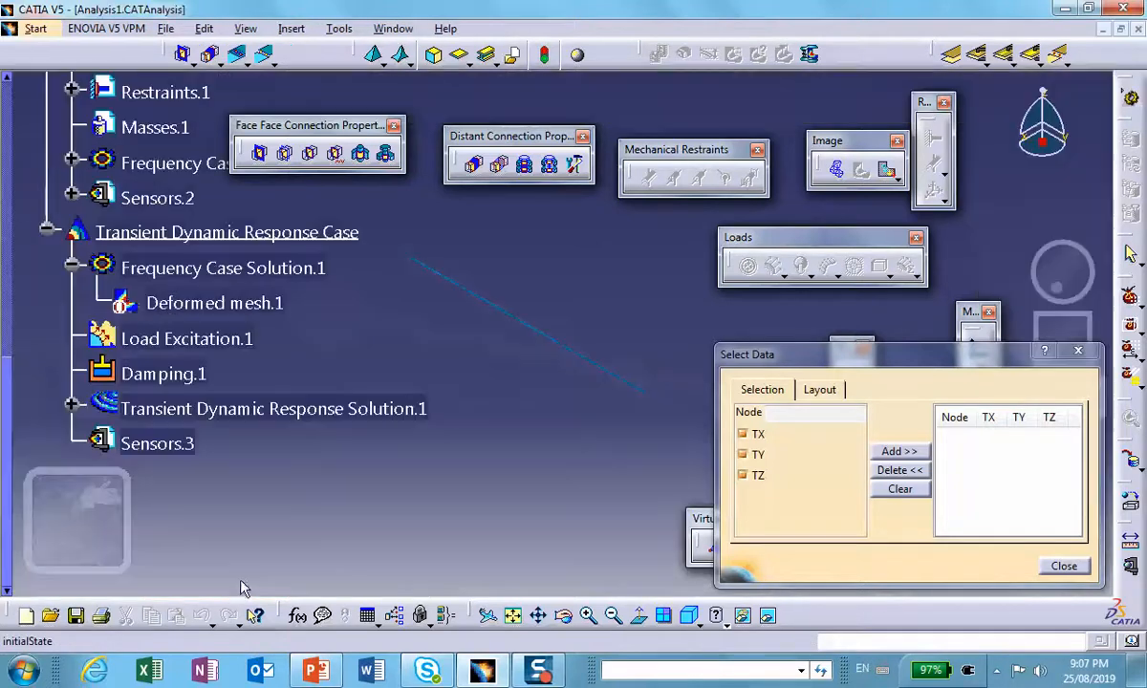
{"action": "left_click", "coordinate": [527, 325]}
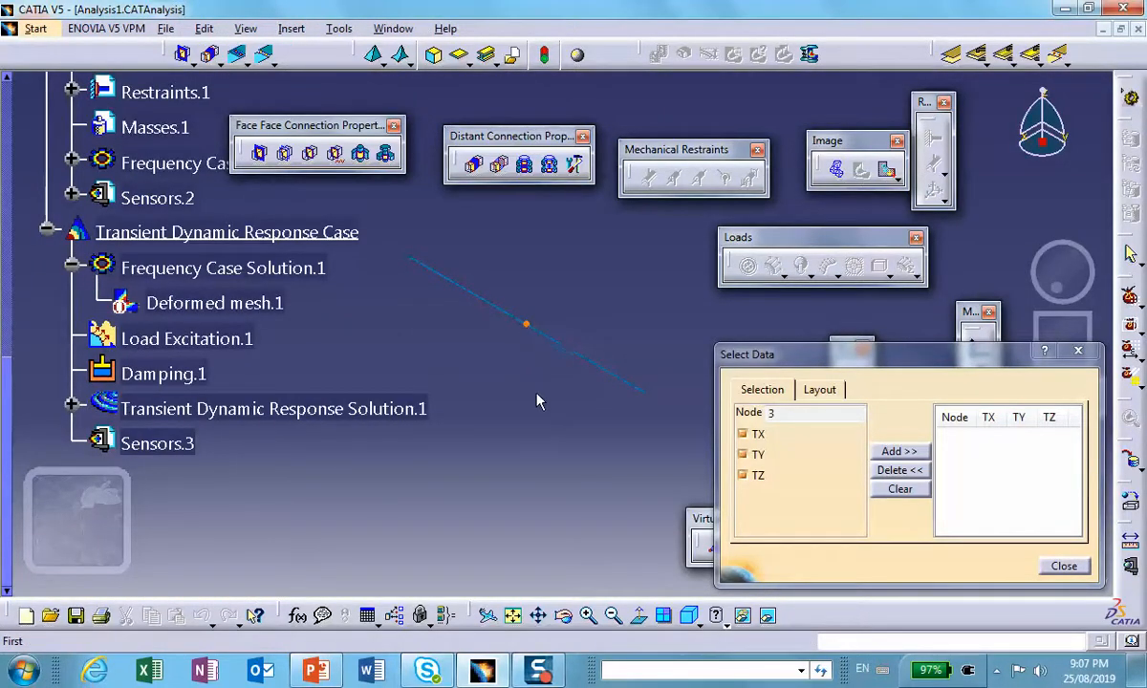
{"action": "left_click", "coordinate": [745, 455]}
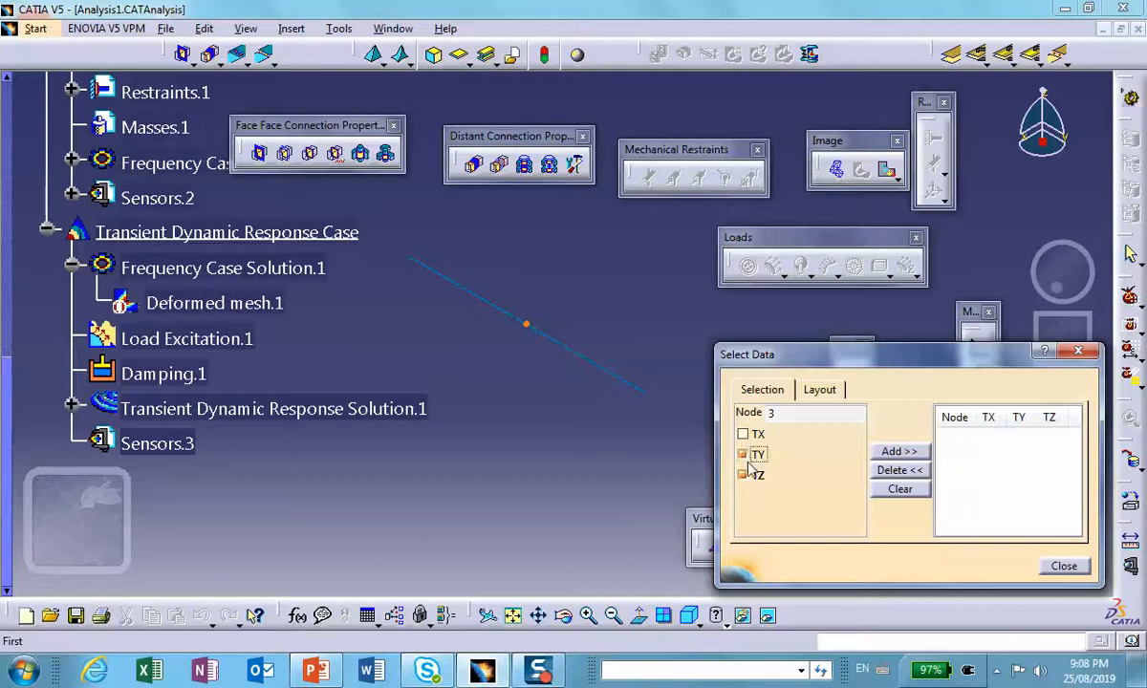
{"action": "left_click", "coordinate": [745, 475]}
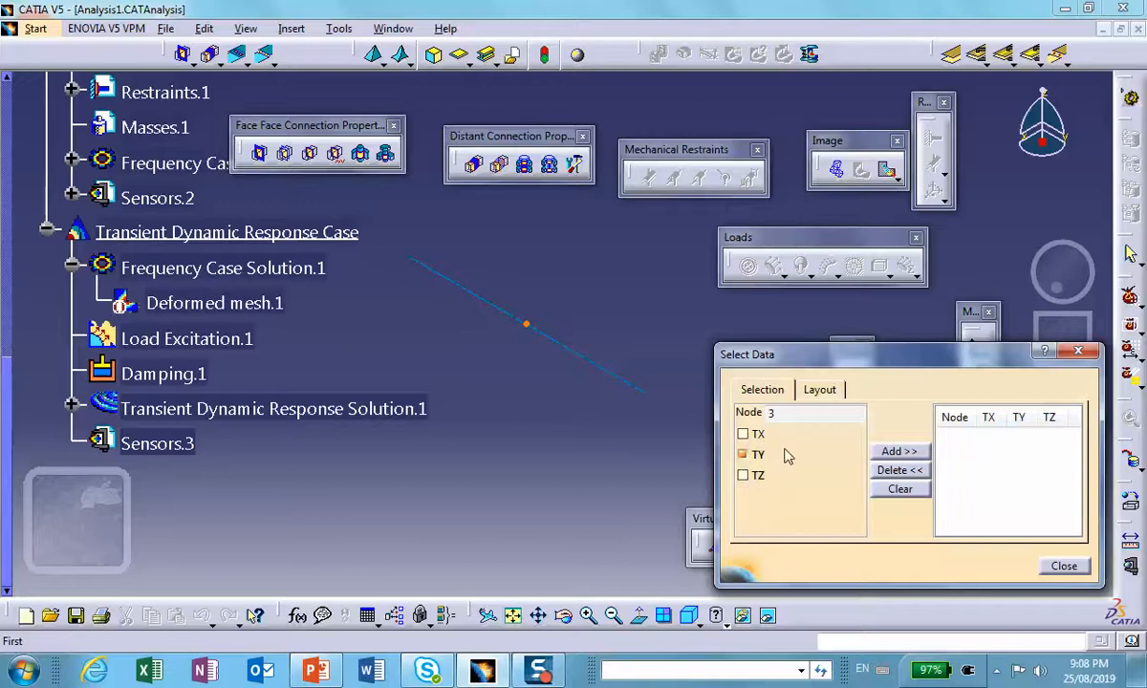
{"action": "left_click", "coordinate": [896, 453]}
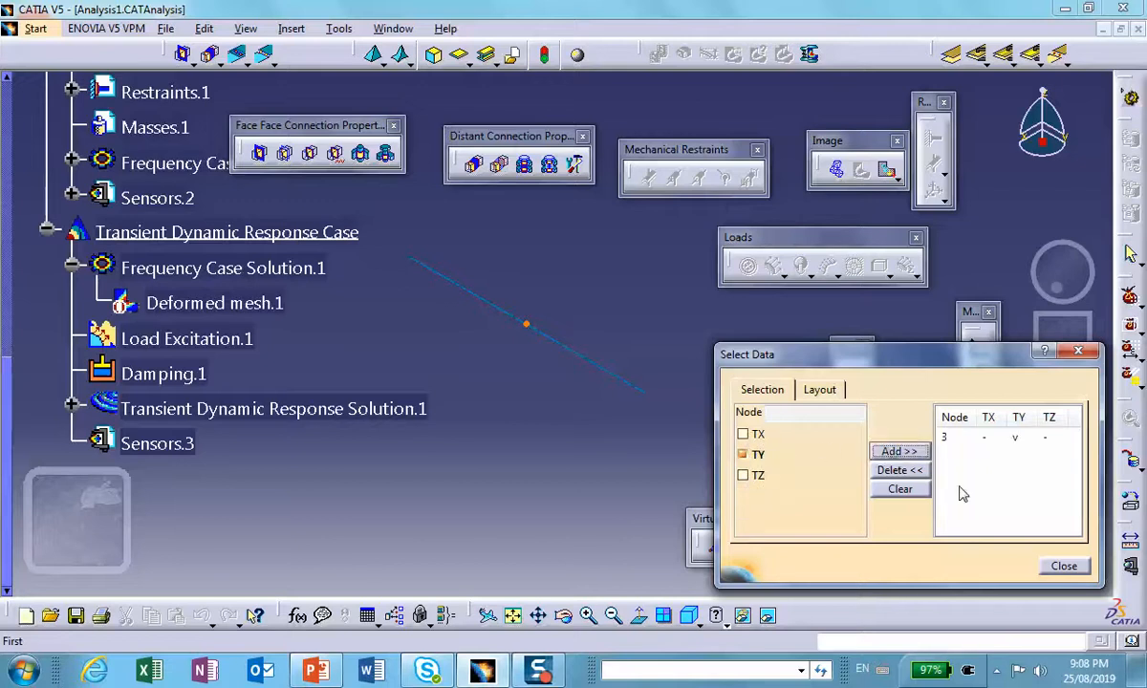
{"action": "left_click", "coordinate": [1063, 566]}
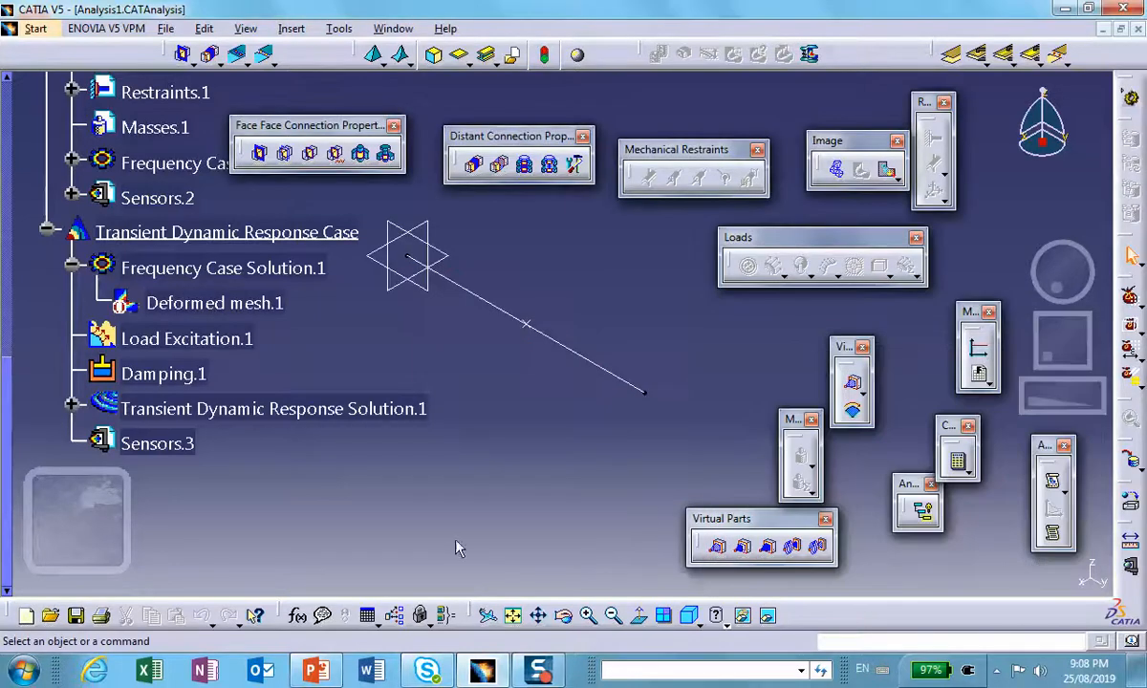
- Switch from the Analysis1 window to the three-graph results window in absolute axis
{"action": "left_click", "coordinate": [1103, 29]}
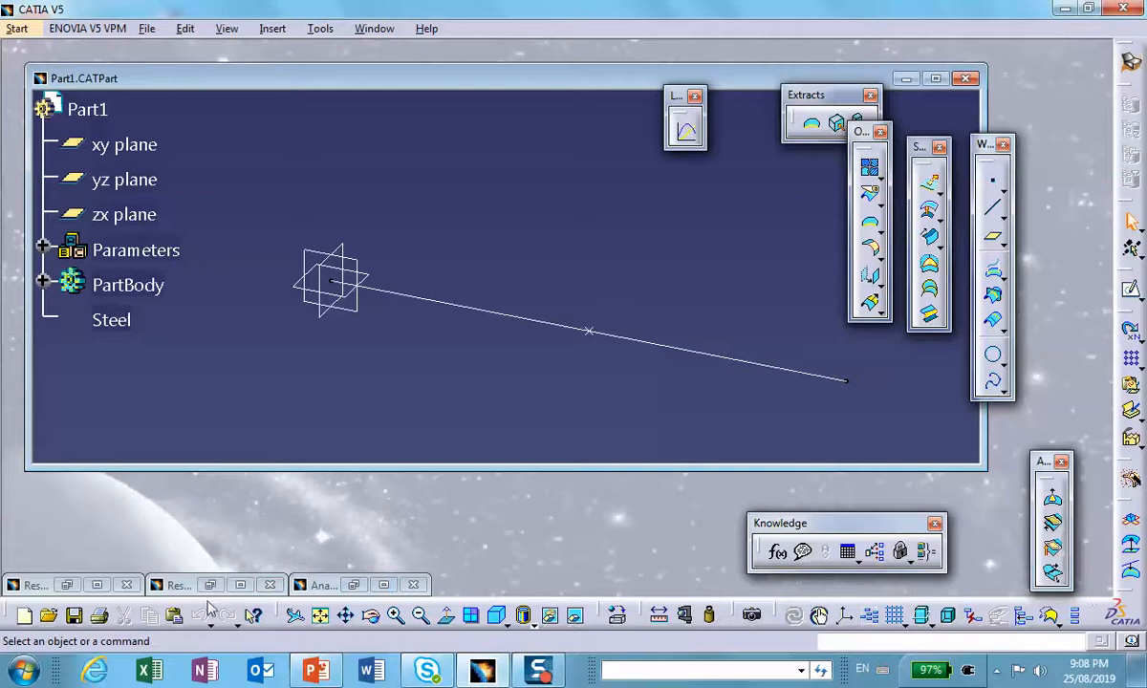
{"action": "left_click", "coordinate": [98, 585]}
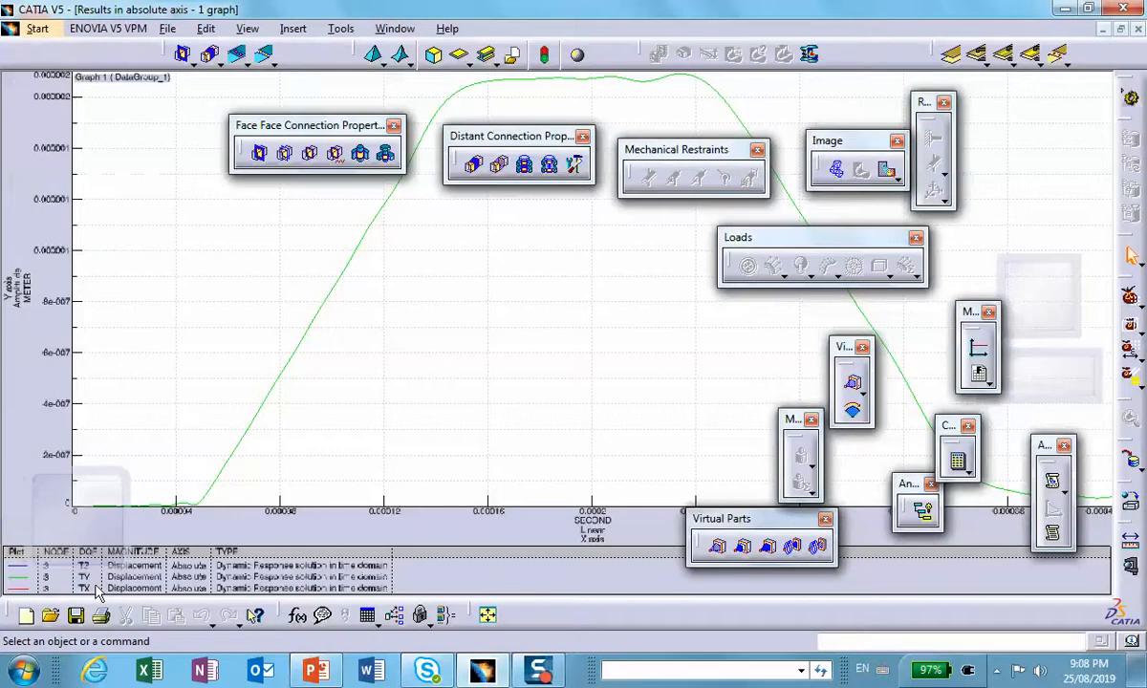
{"action": "left_click", "coordinate": [1103, 29]}
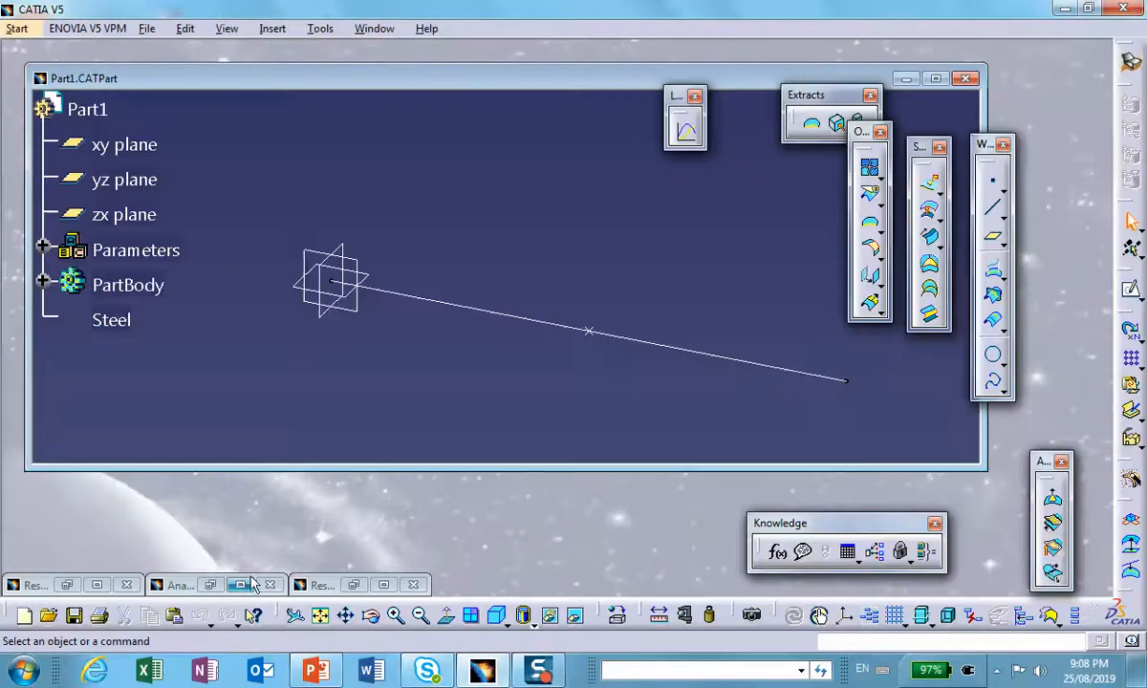
{"action": "left_click", "coordinate": [242, 586]}
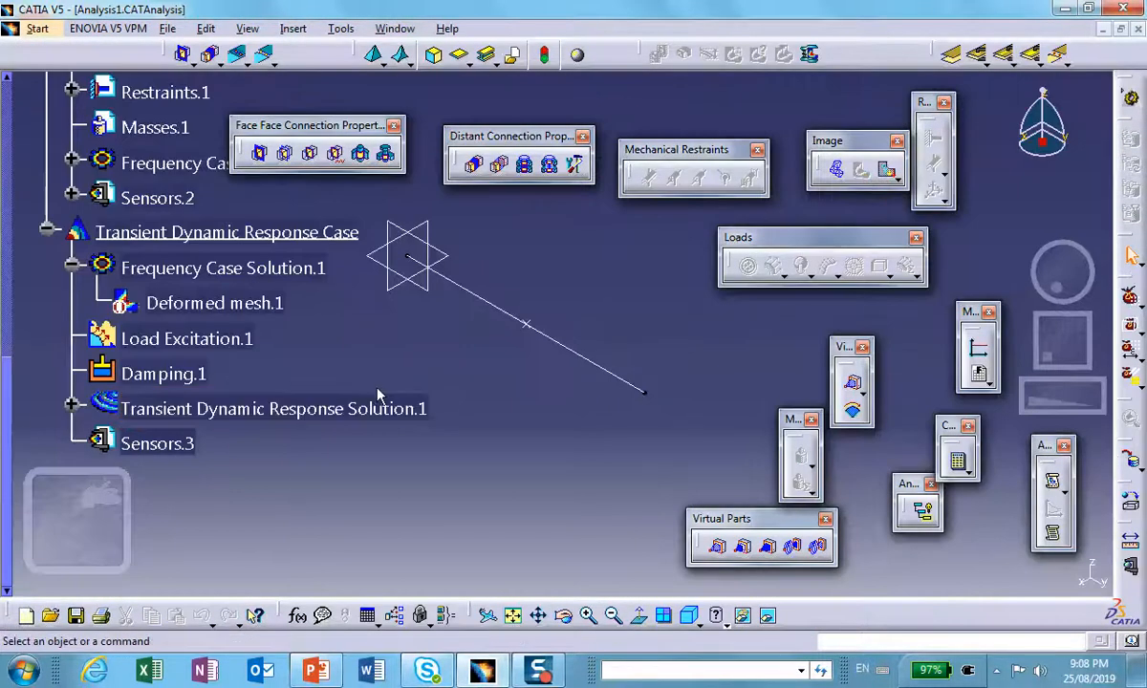
{"action": "left_click", "coordinate": [1103, 29]}
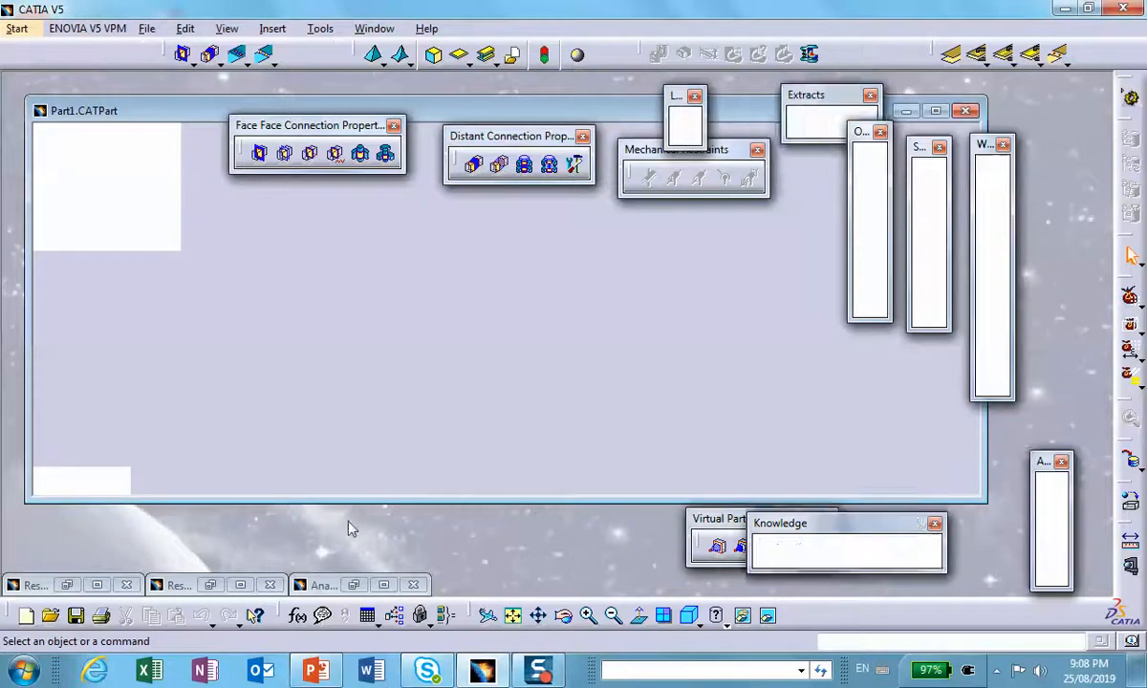
{"action": "left_click", "coordinate": [240, 586]}
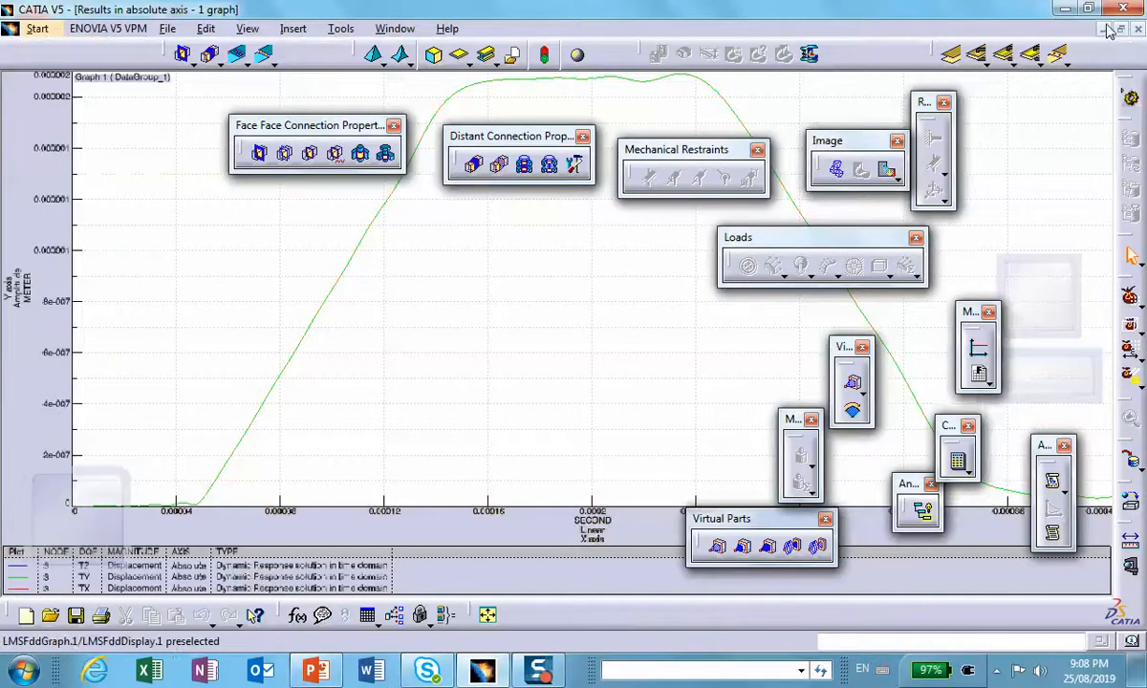
{"action": "left_click", "coordinate": [1105, 29]}
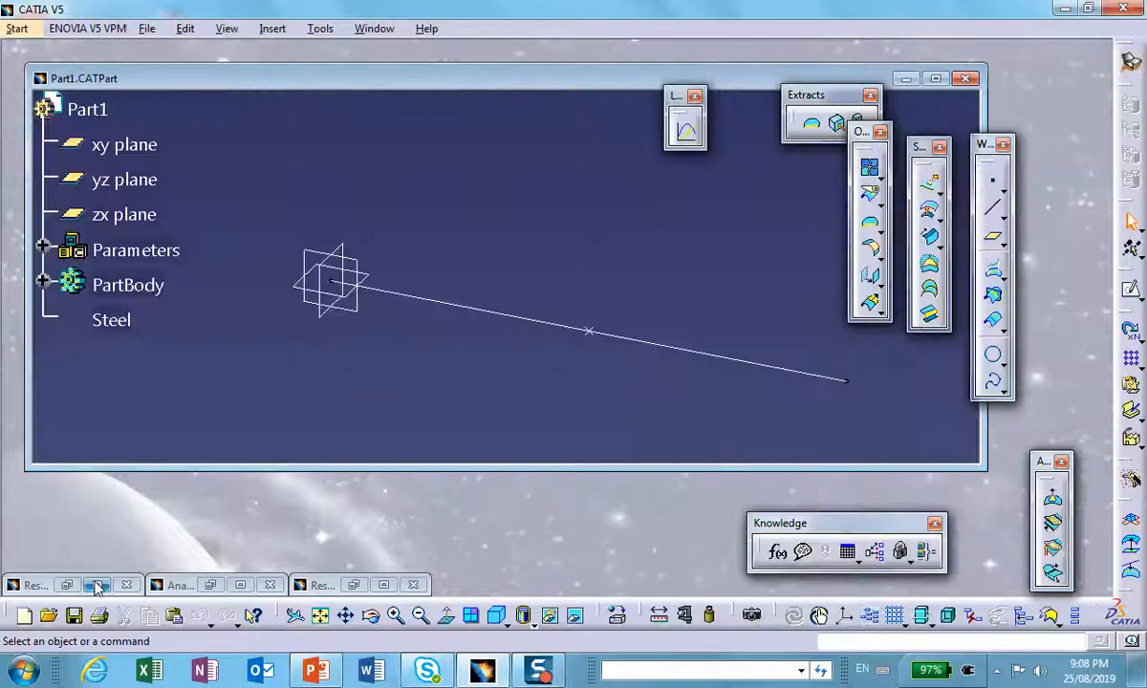
{"action": "left_click", "coordinate": [97, 586]}
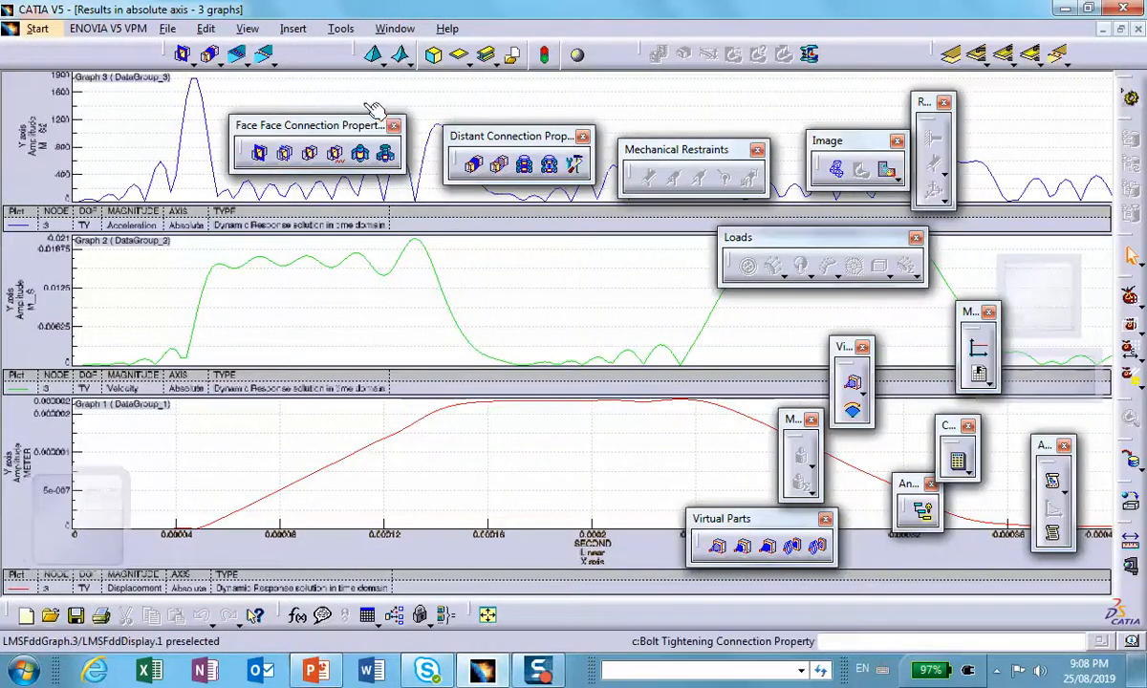
- Move the Face Face Connection Properties toolbar off the acceleration graph and examine the Y-axis units of all three graphs
{"action": "left_click_drag", "start_coordinate": [375, 108], "coordinate": [804, 107]}
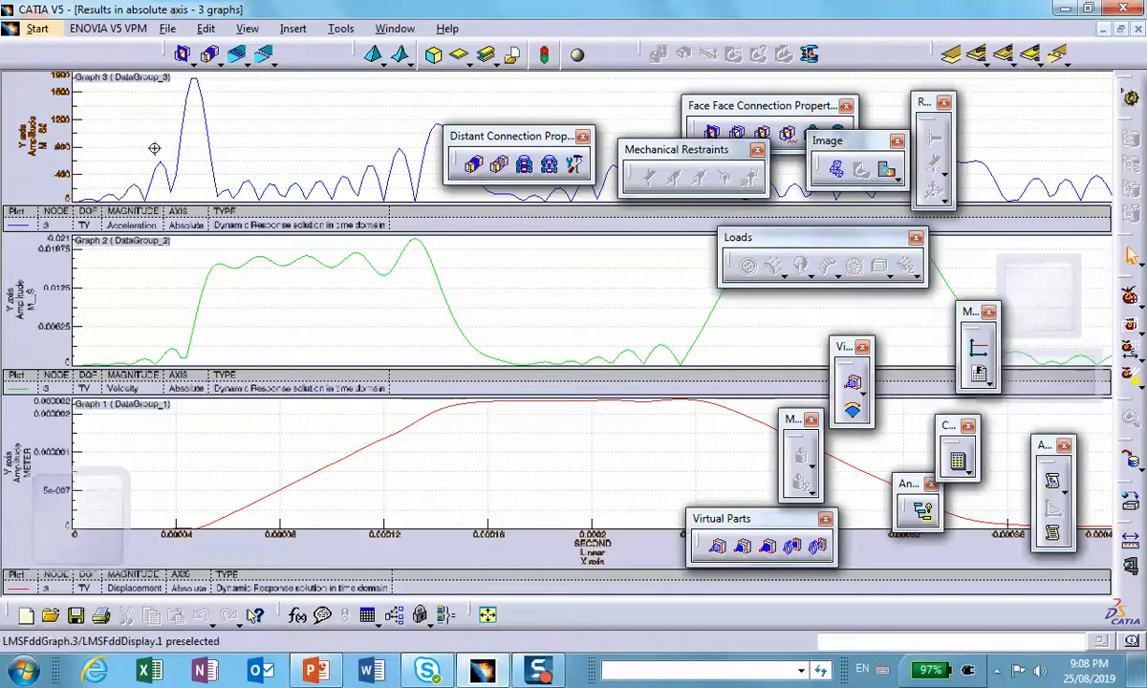
{"action": "middle_click_drag", "start_coordinate": [154, 148], "coordinate": [680, 414], "text": "ctrl"}
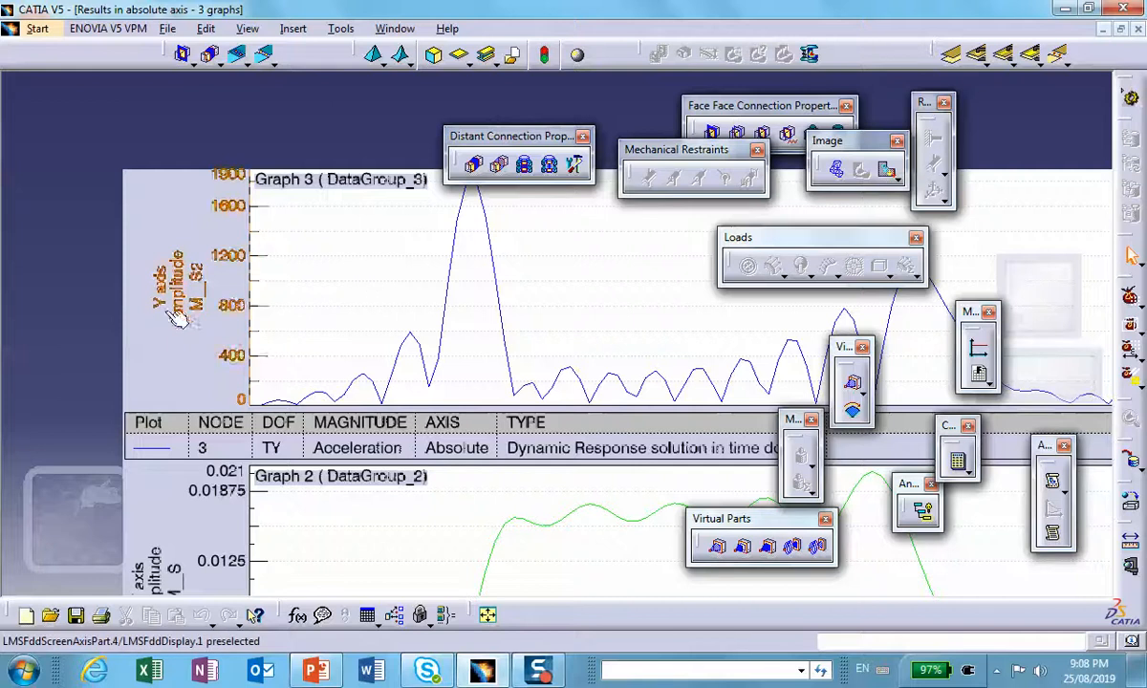
{"action": "middle_click_drag", "start_coordinate": [359, 321], "coordinate": [267, 268], "text": "ctrl"}
{"action": "middle_click_drag", "start_coordinate": [311, 302], "coordinate": [264, 221]}
{"action": "middle_click_drag", "start_coordinate": [218, 271], "coordinate": [464, 305]}
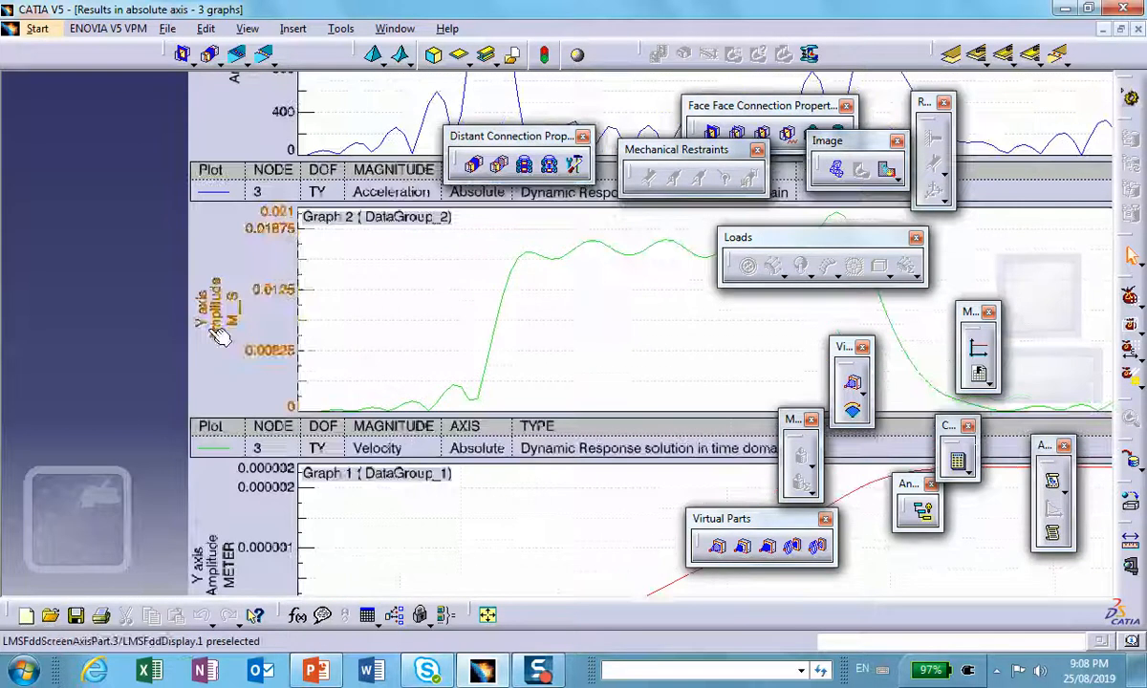
{"action": "middle_click_drag", "start_coordinate": [385, 310], "coordinate": [287, 103]}
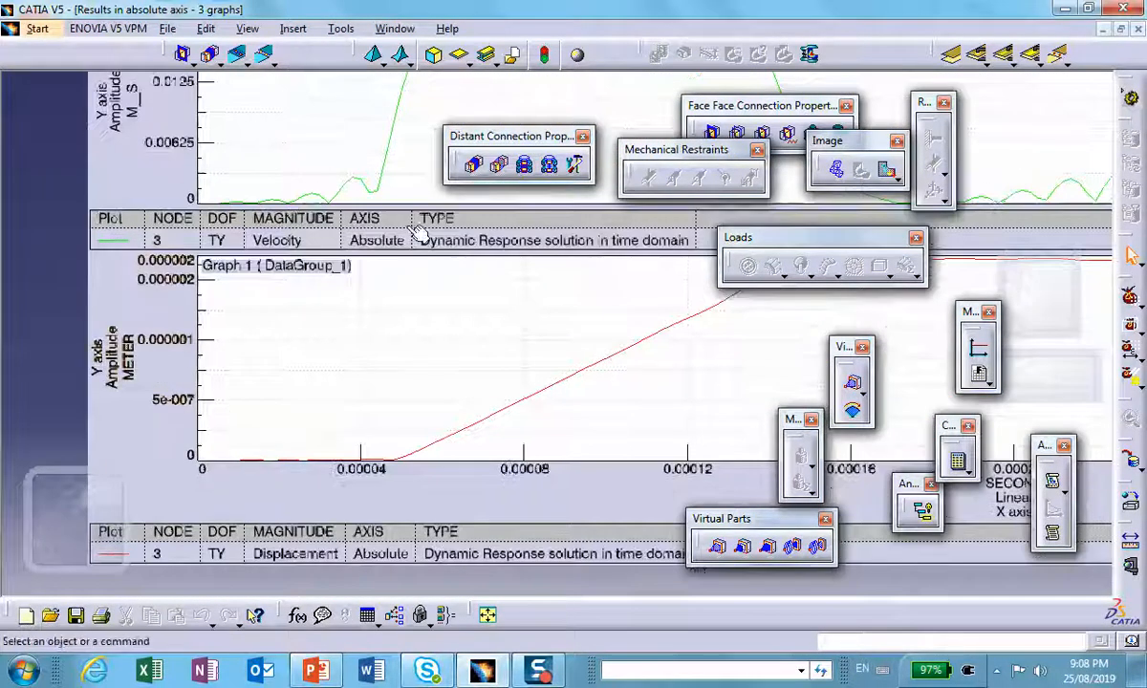
{"action": "middle_click_drag", "start_coordinate": [363, 361], "coordinate": [364, 464], "text": "ctrl"}
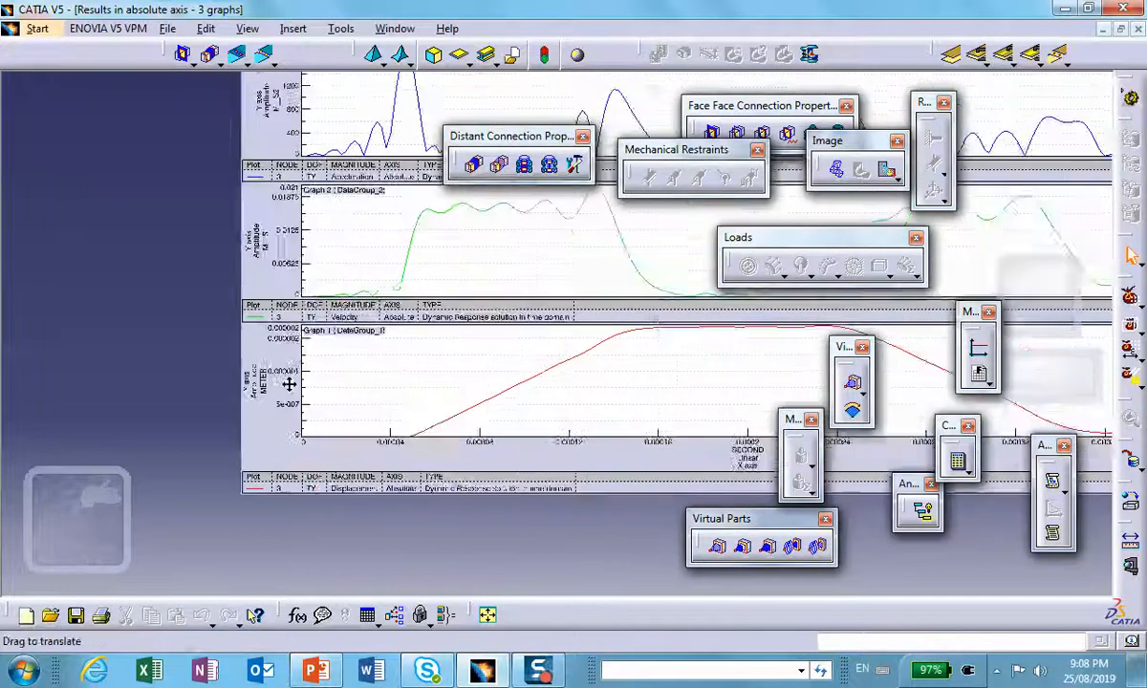
{"action": "middle_click_drag", "start_coordinate": [354, 330], "coordinate": [264, 397]}
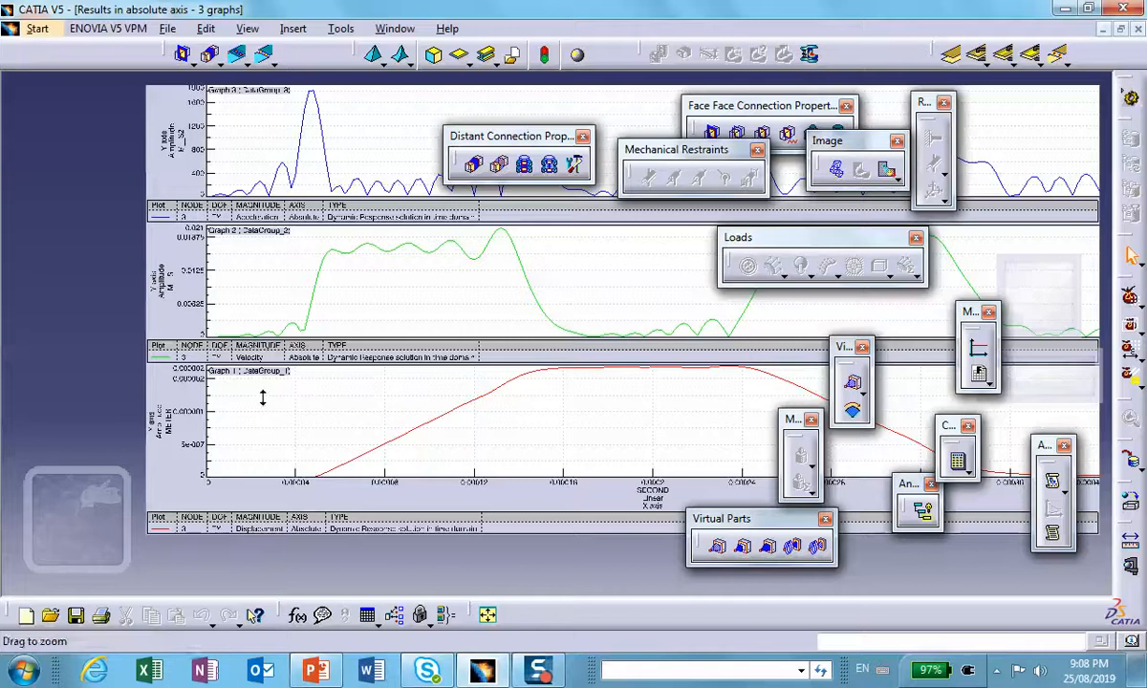
- Set the unit system of the acceleration graph, Graph 3, to Options defined
{"action": "right_click", "coordinate": [255, 127]}
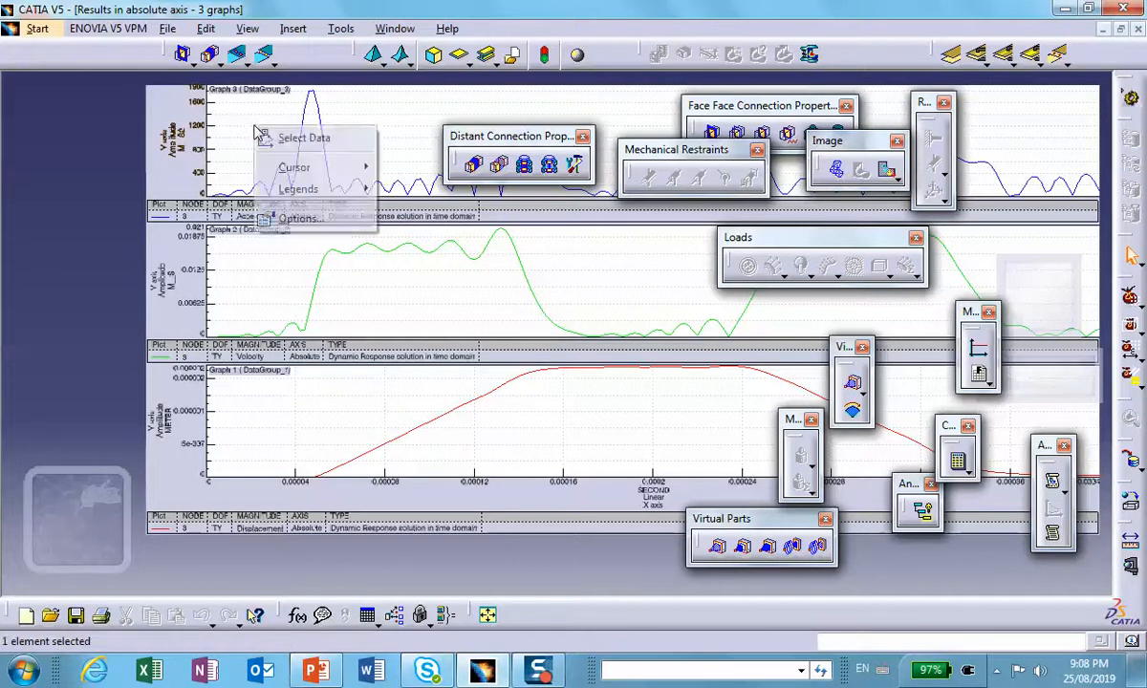
{"action": "left_click", "coordinate": [296, 220]}
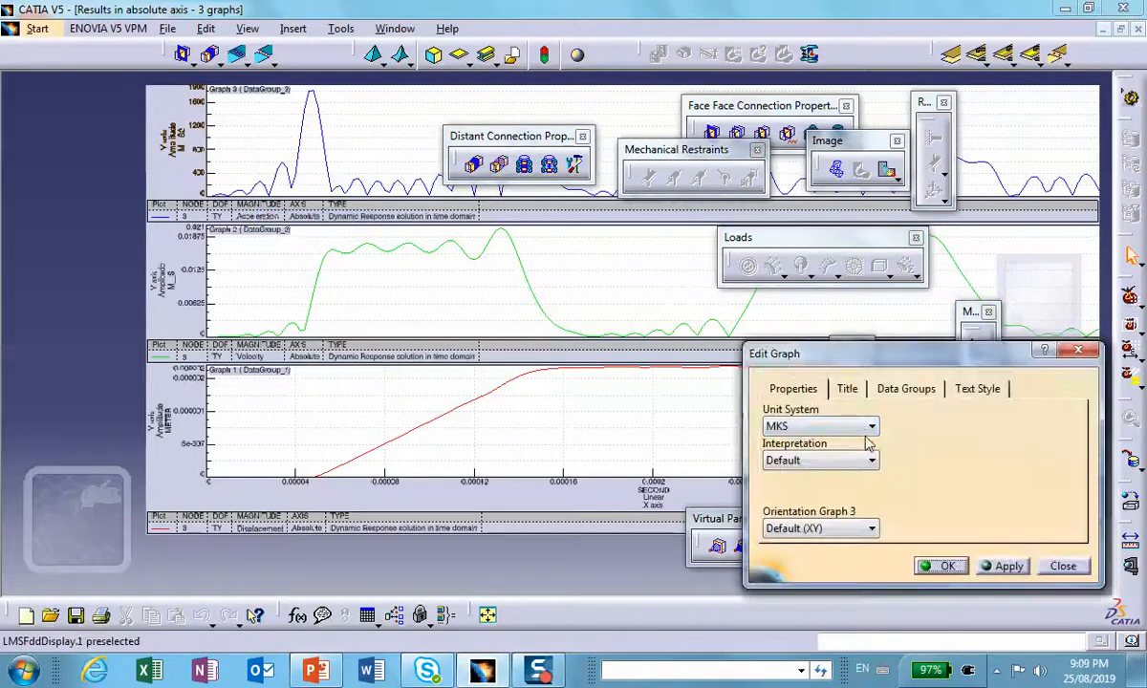
{"action": "left_click", "coordinate": [869, 428]}
{"action": "left_click", "coordinate": [802, 461]}
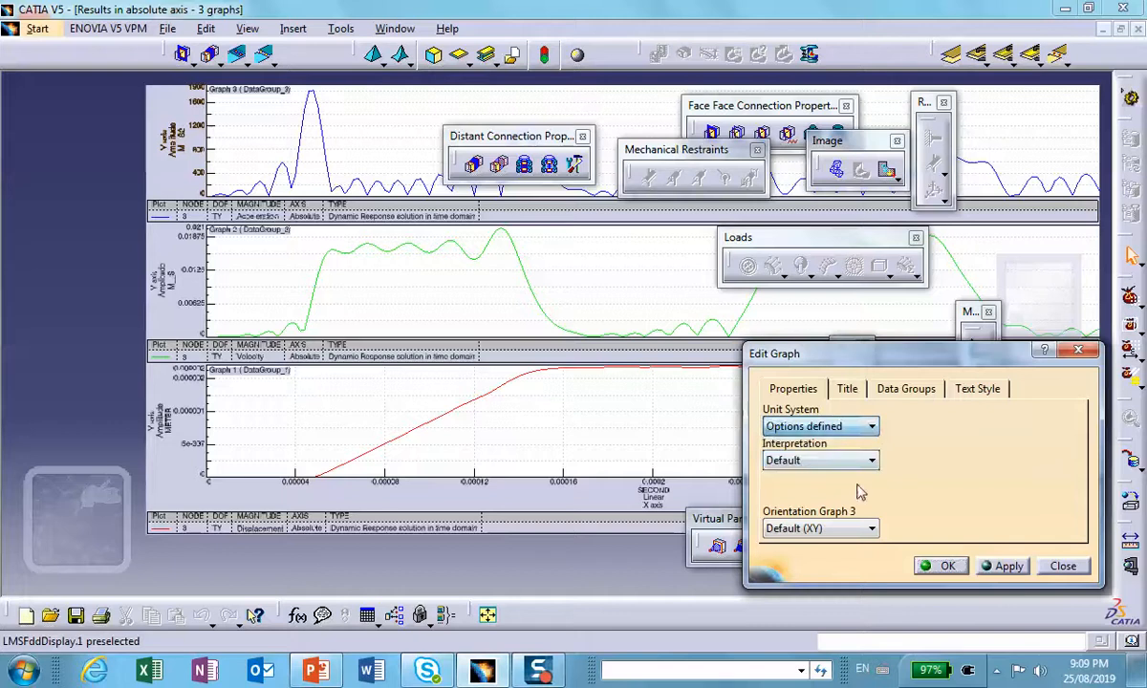
{"action": "left_click", "coordinate": [946, 568]}
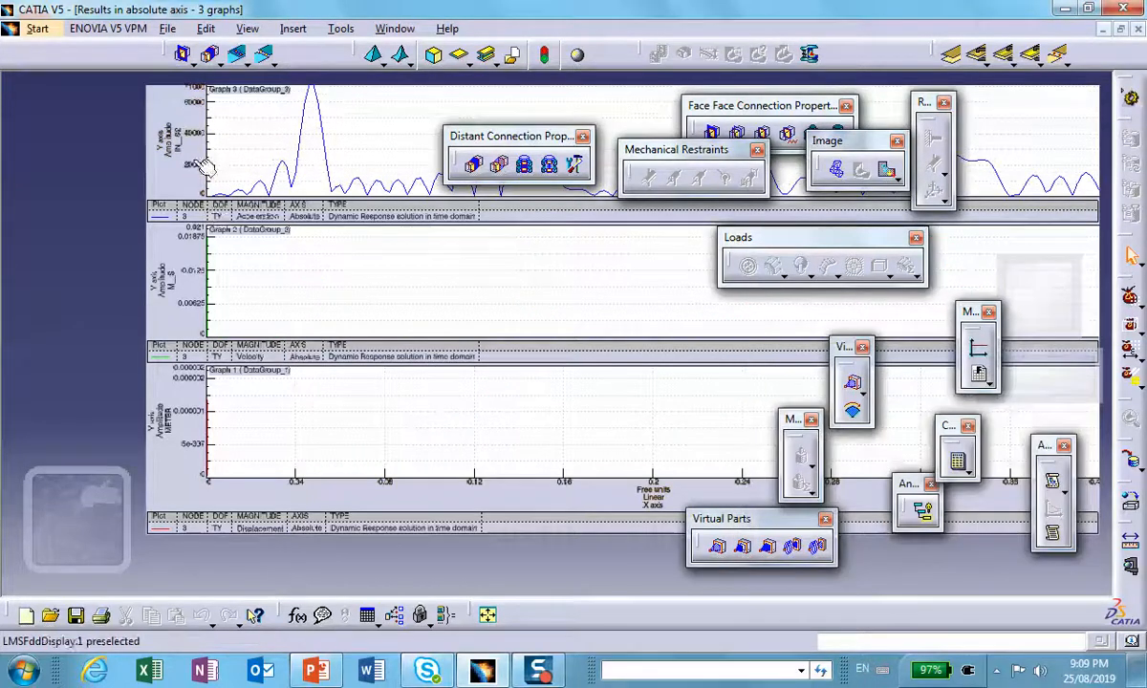
- Check the acceleration graph's axis unit and set the unit system of the velocity graph, Graph 2, to Options defined
{"action": "middle_click_drag", "start_coordinate": [226, 287], "coordinate": [397, 306], "text": "ctrl"}
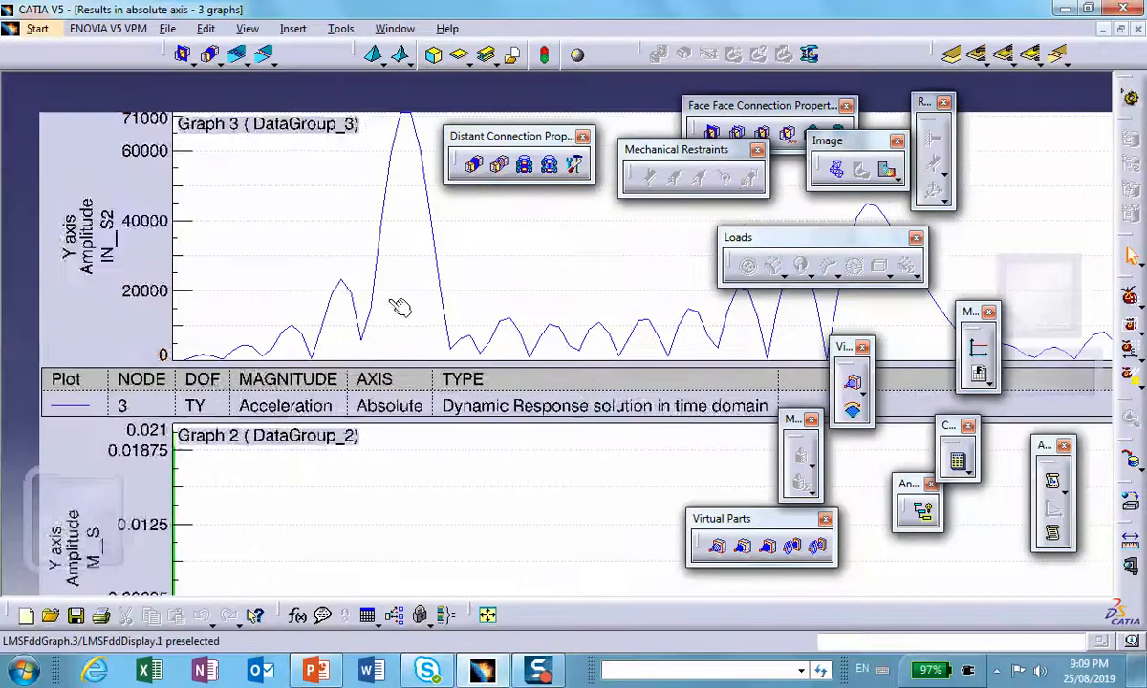
{"action": "middle_click_drag", "start_coordinate": [188, 272], "coordinate": [333, 298], "text": "ctrl"}
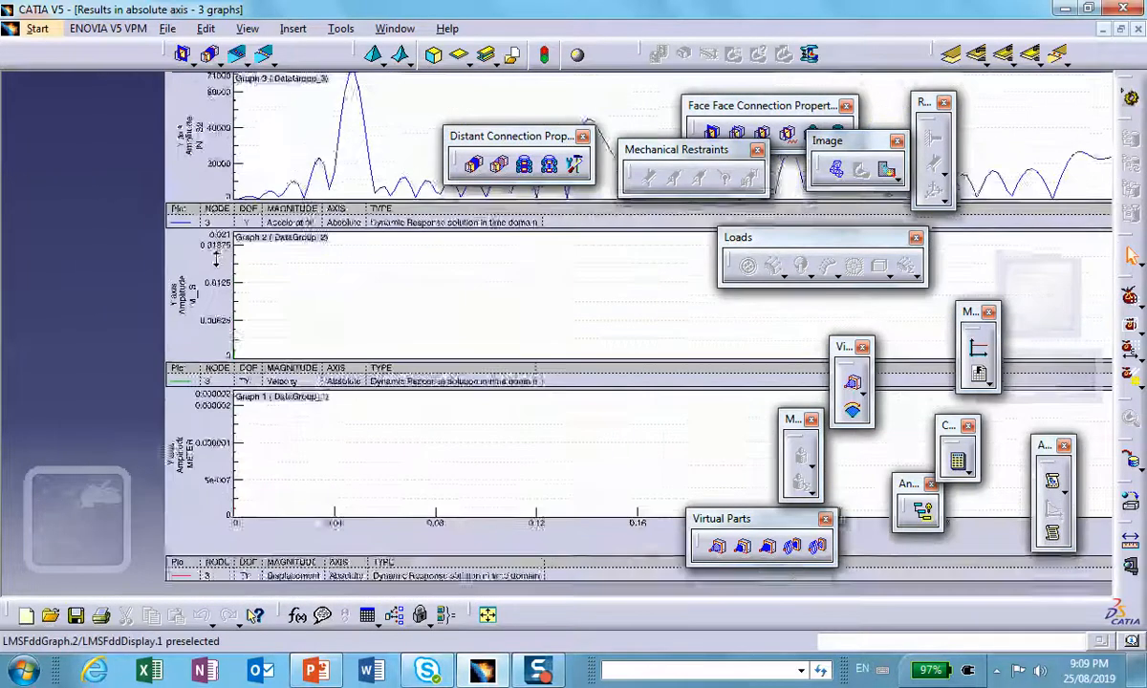
{"action": "right_click", "coordinate": [335, 296]}
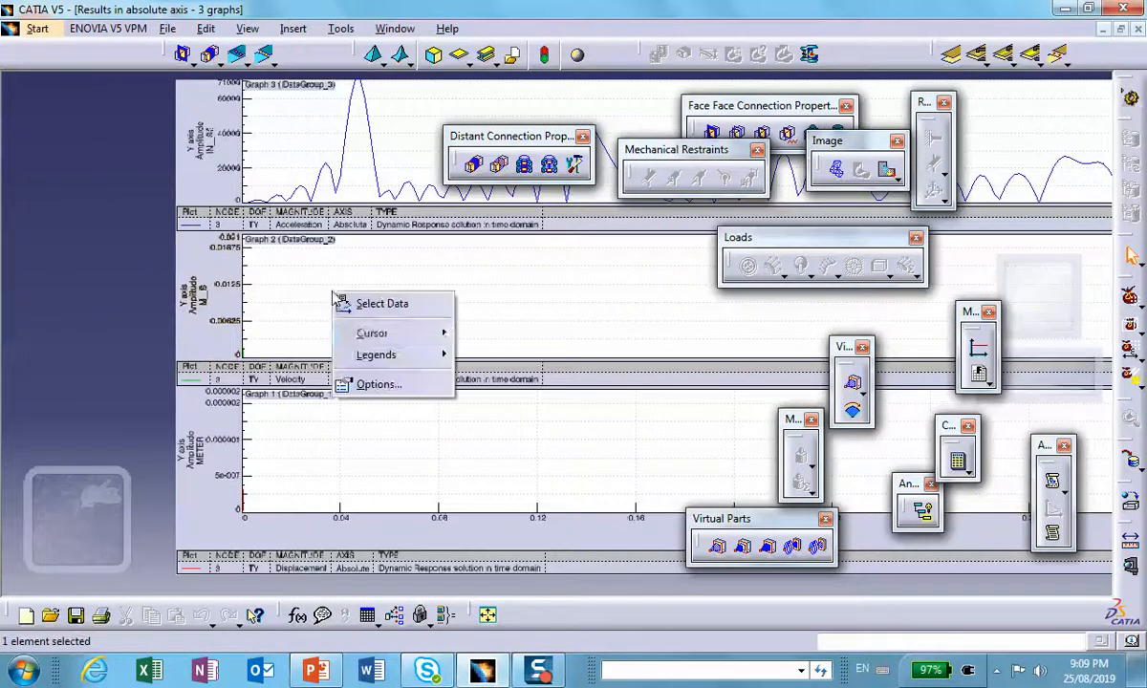
{"action": "left_click", "coordinate": [368, 384]}
{"action": "left_click", "coordinate": [833, 425]}
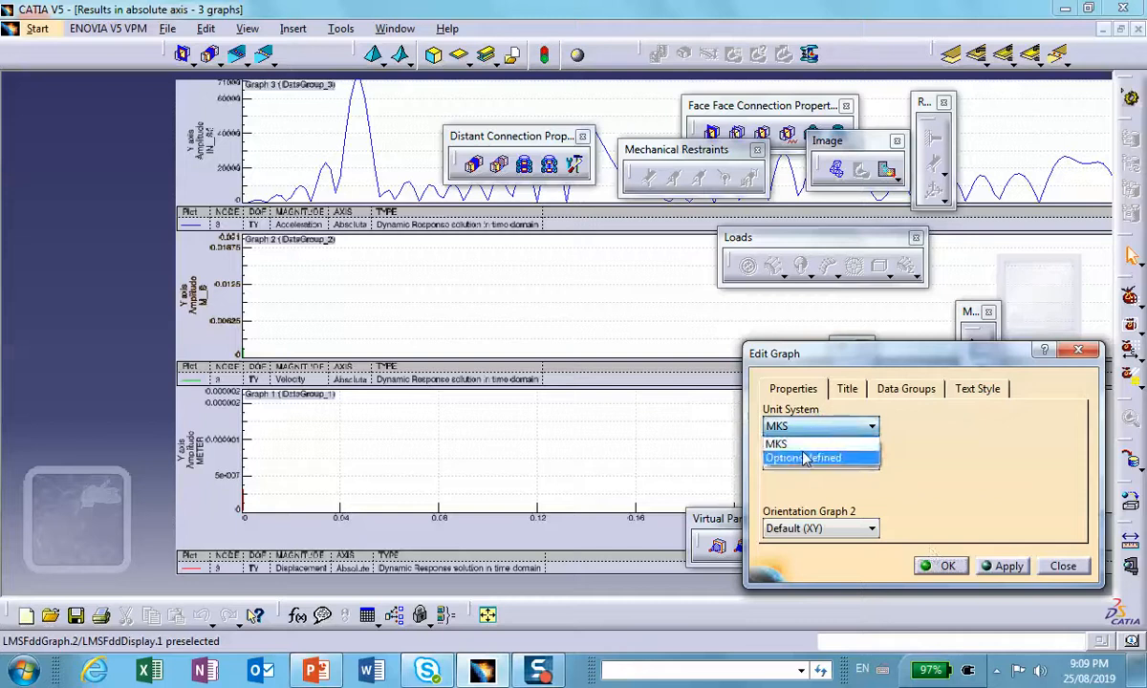
{"action": "left_click", "coordinate": [803, 460]}
{"action": "left_click", "coordinate": [948, 565]}
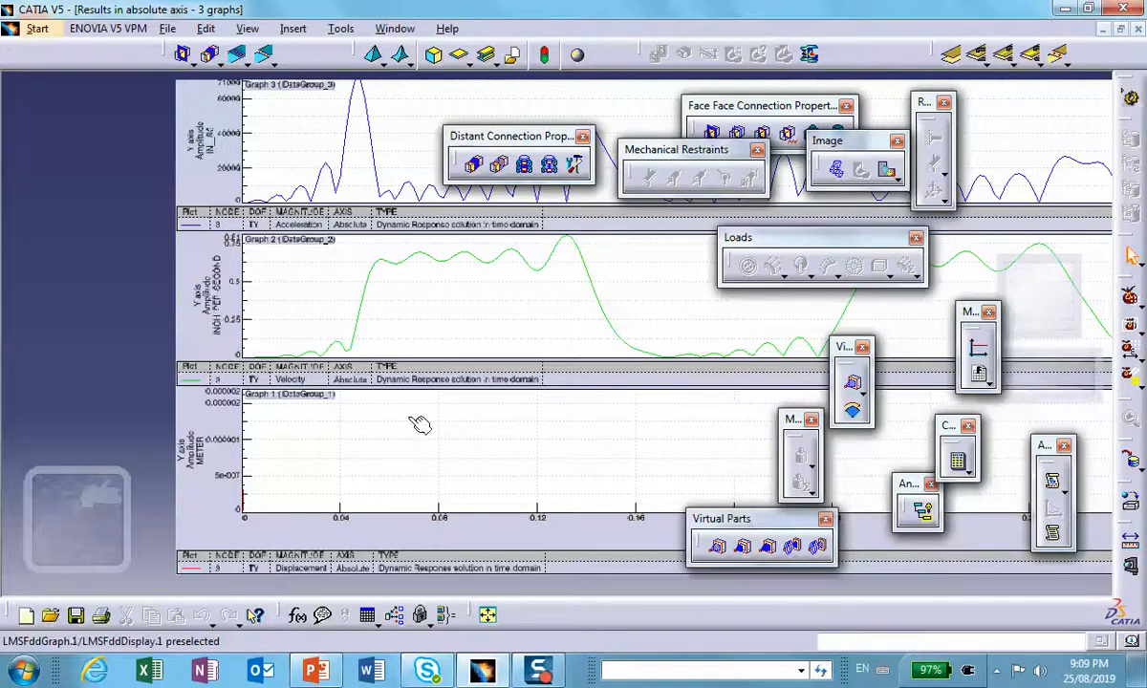
- Check the velocity graph's axis unit and set the unit system of the displacement graph, Graph 1, to Options defined
{"action": "middle_click_drag", "start_coordinate": [210, 318], "coordinate": [672, 323], "text": "ctrl"}
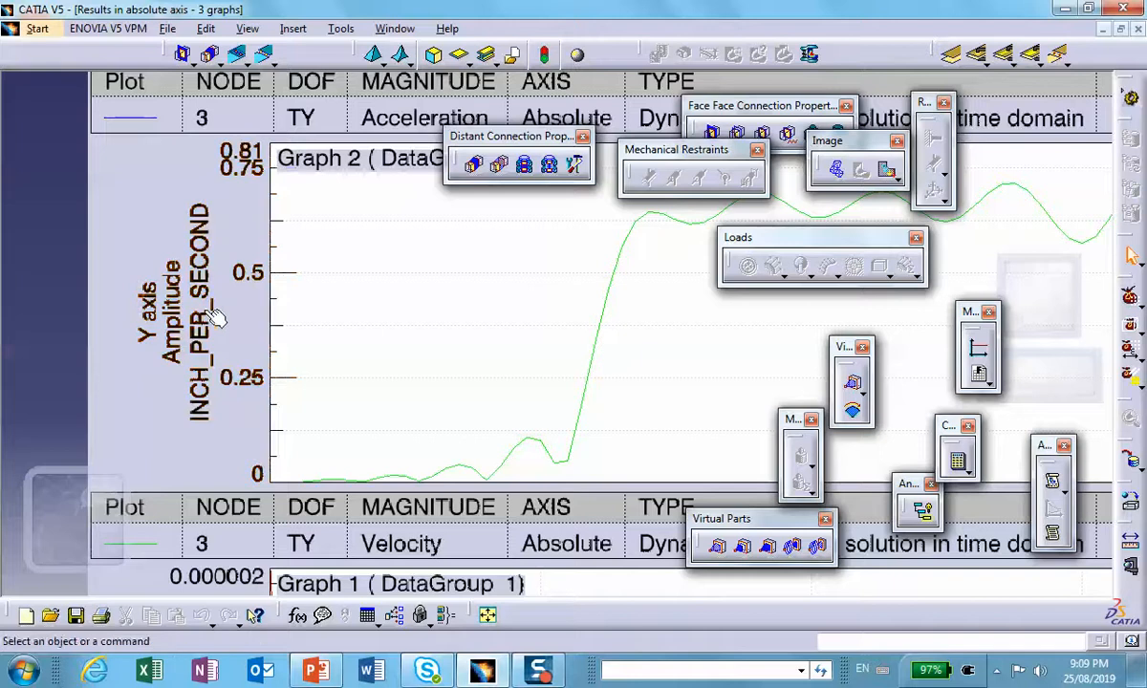
{"action": "middle_click_drag", "start_coordinate": [355, 297], "coordinate": [375, 447], "text": "ctrl"}
{"action": "middle_click_drag", "start_coordinate": [596, 401], "coordinate": [323, 317]}
{"action": "scroll", "coordinate": [272, 352], "scroll_direction": "up", "scroll_amount": 1}
{"action": "scroll", "coordinate": [271, 351], "scroll_direction": "down", "scroll_amount": 1, "text": "ctrl"}
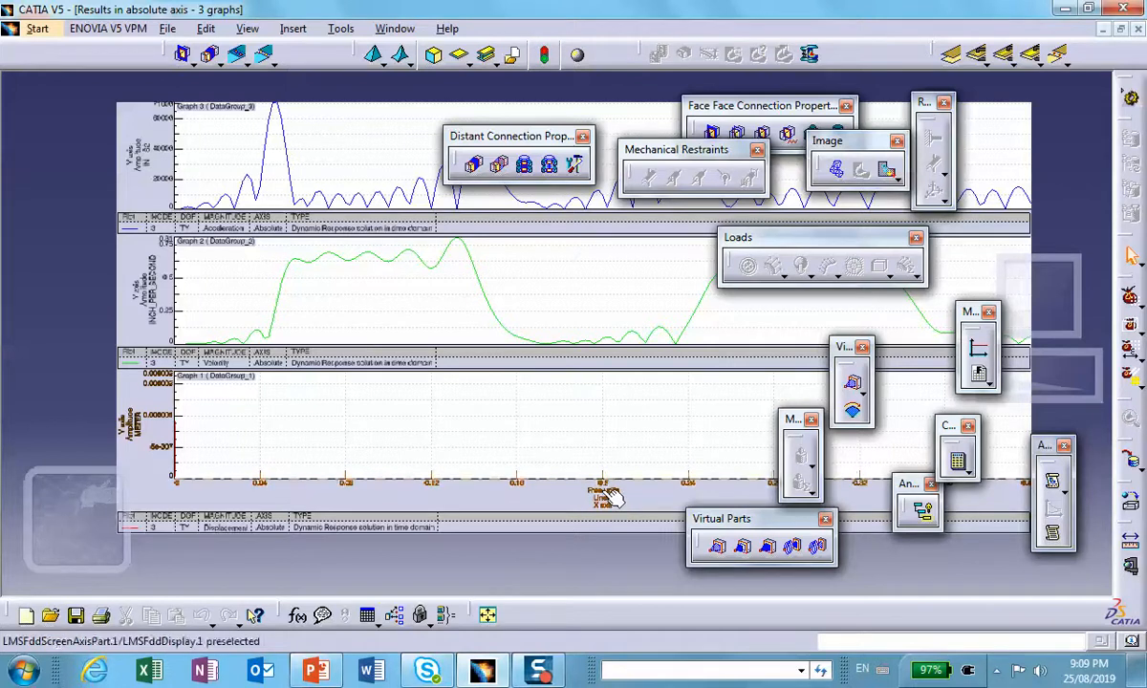
{"action": "right_click", "coordinate": [252, 408]}
{"action": "left_click", "coordinate": [272, 494]}
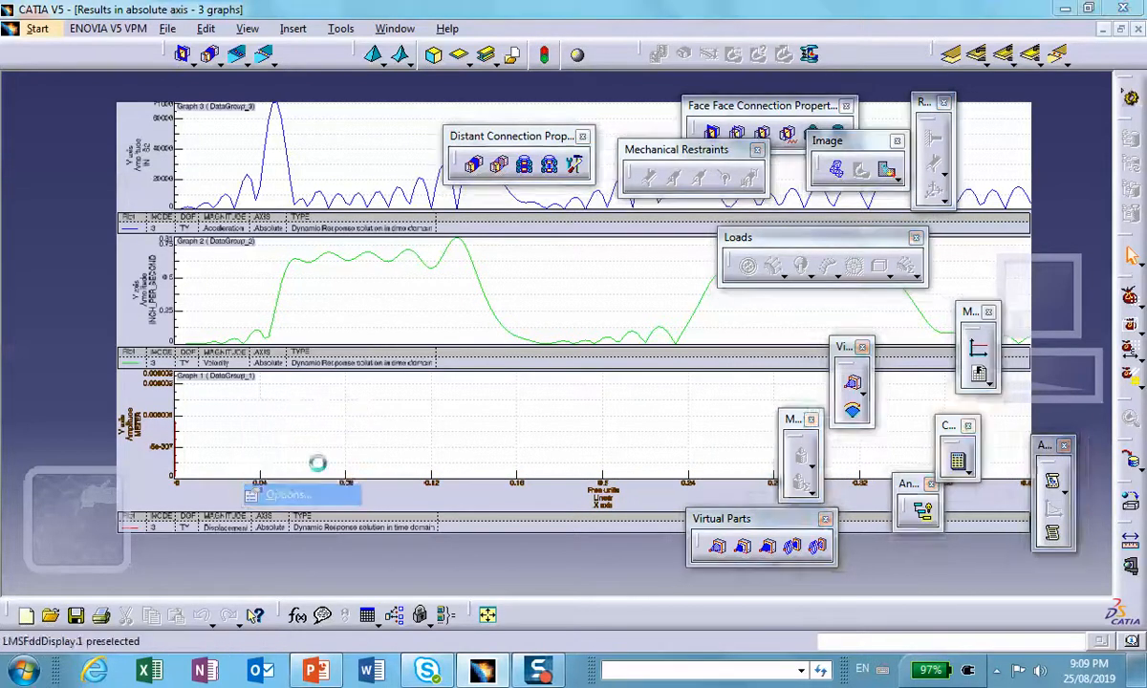
{"action": "left_click", "coordinate": [825, 425]}
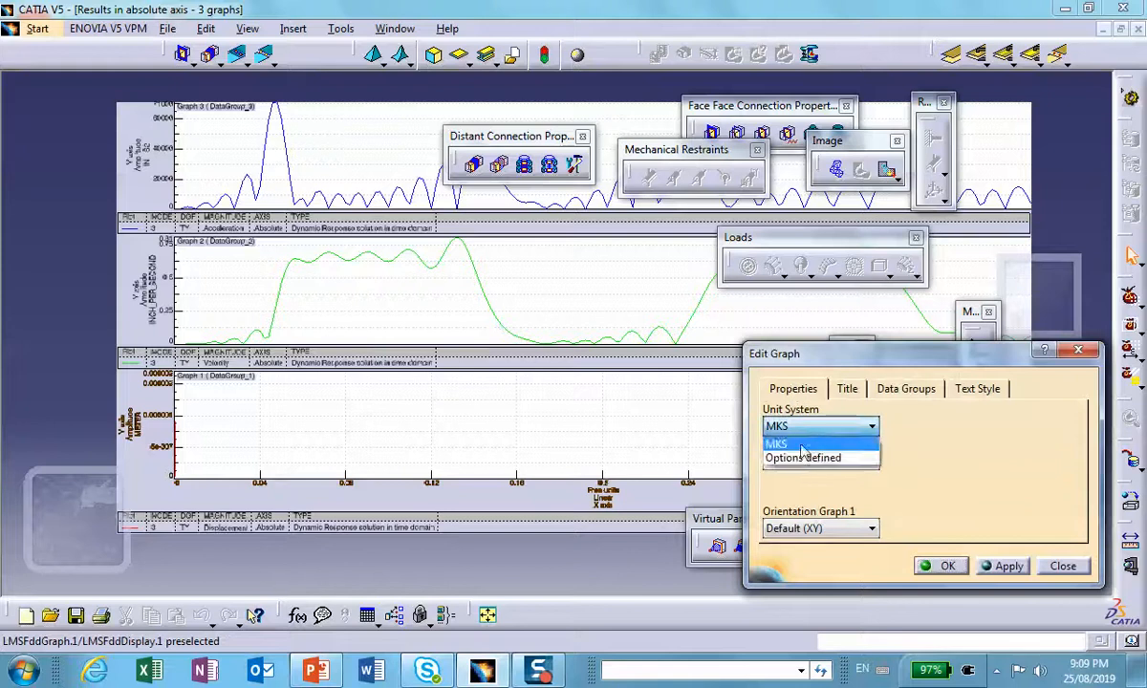
{"action": "left_click", "coordinate": [807, 459]}
{"action": "left_click", "coordinate": [937, 566]}
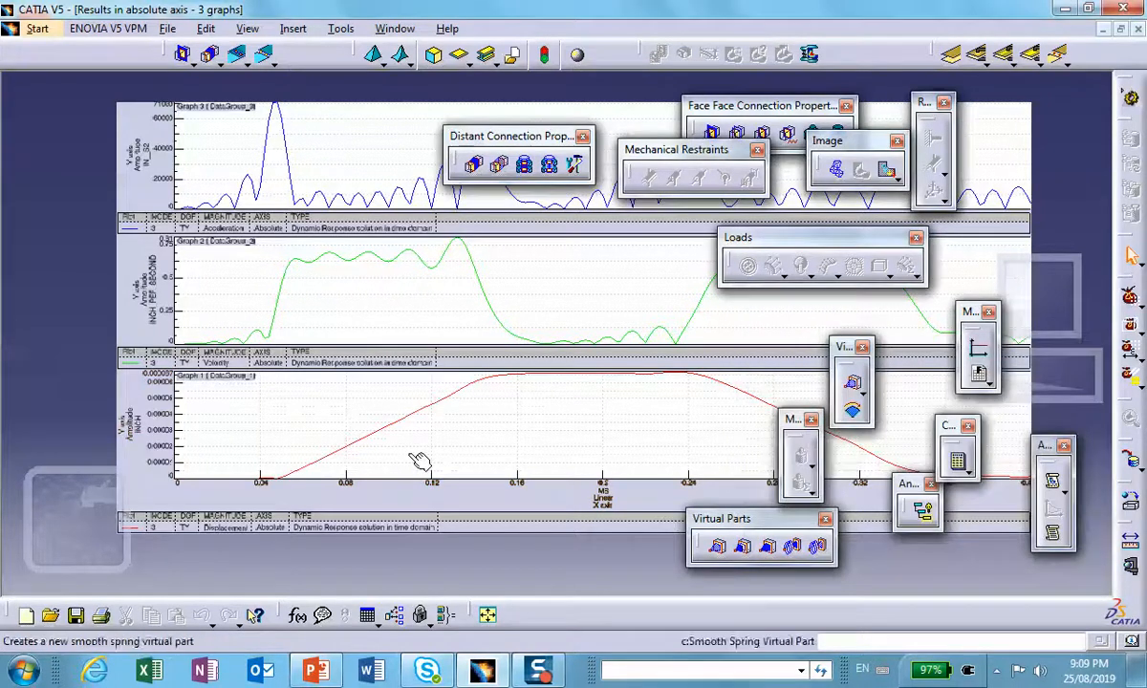
- Examine the displacement curve along its time axis and compare it with the velocity and acceleration curves
{"action": "middle_click_drag", "start_coordinate": [435, 476], "coordinate": [341, 358], "text": "ctrl"}
{"action": "middle_click_drag", "start_coordinate": [506, 408], "coordinate": [83, 374]}
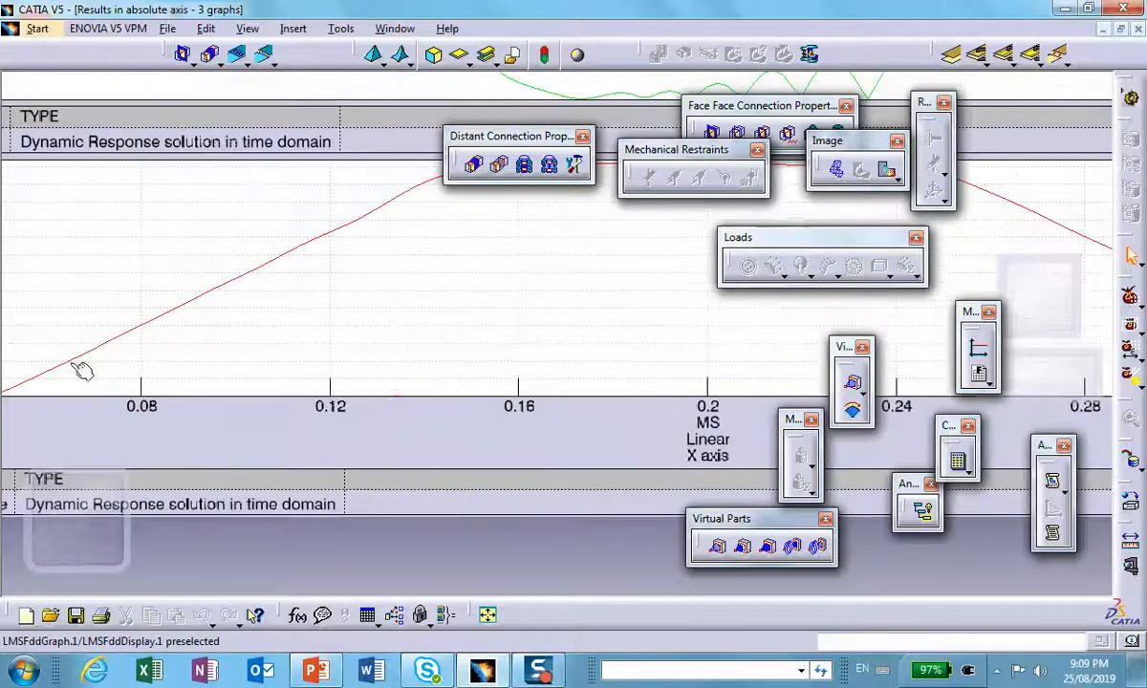
{"action": "middle_click_drag", "start_coordinate": [379, 347], "coordinate": [154, 379]}
{"action": "middle_click_drag", "start_coordinate": [360, 274], "coordinate": [395, 420], "text": "ctrl"}
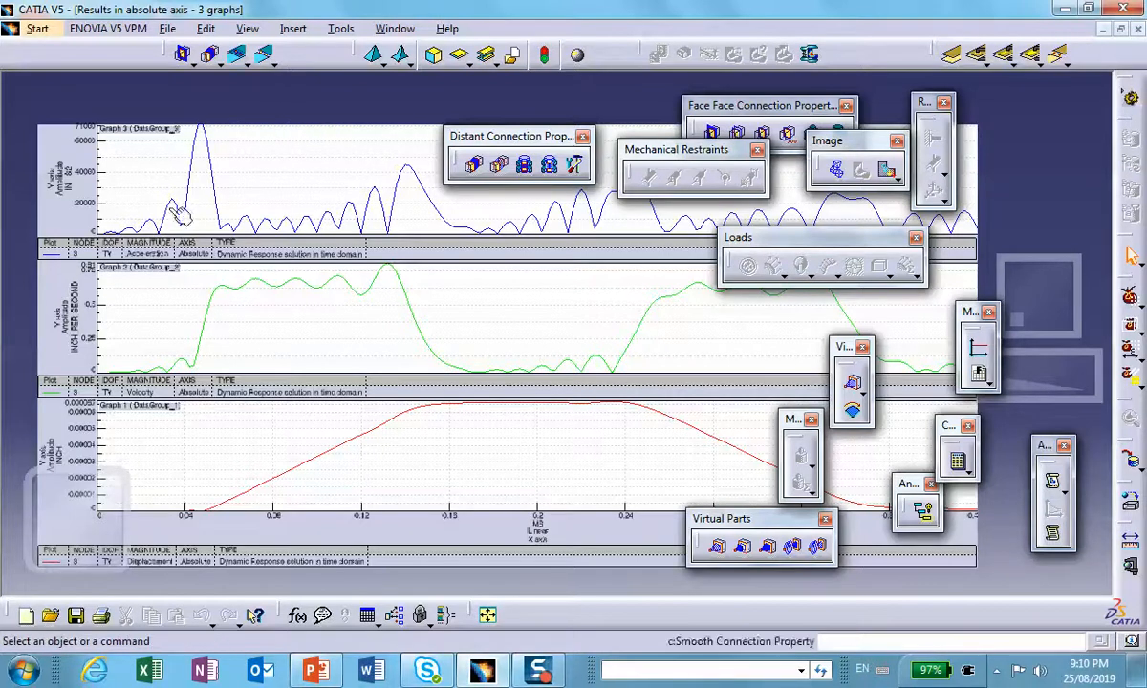
- Return to the analysis document and create a Principal Stress Tensor local sensor in Sensors.3 of the Transient Dynamic Response Case
{"action": "left_click", "coordinate": [1104, 29]}
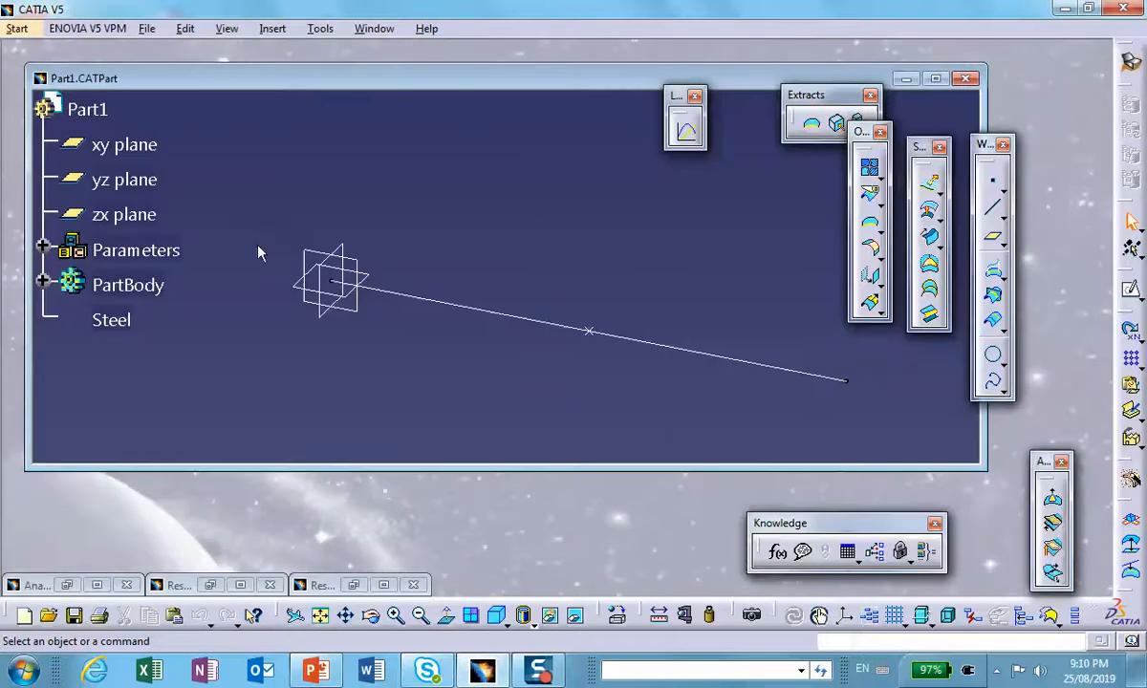
{"action": "left_click", "coordinate": [97, 585]}
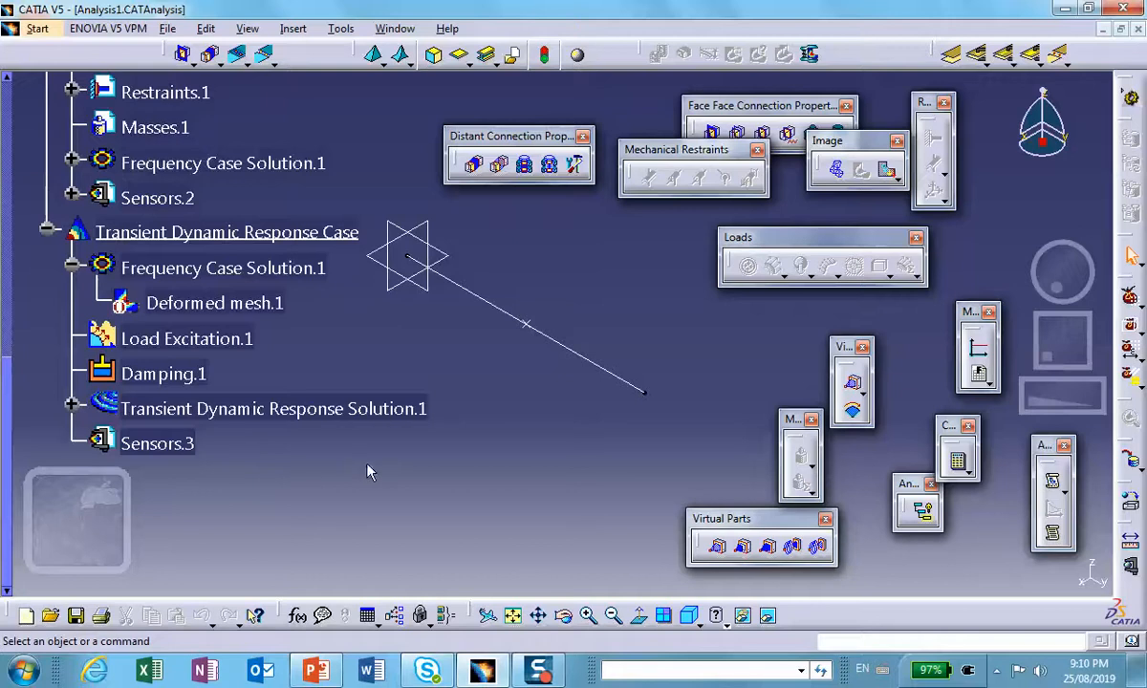
{"action": "right_click", "coordinate": [144, 447]}
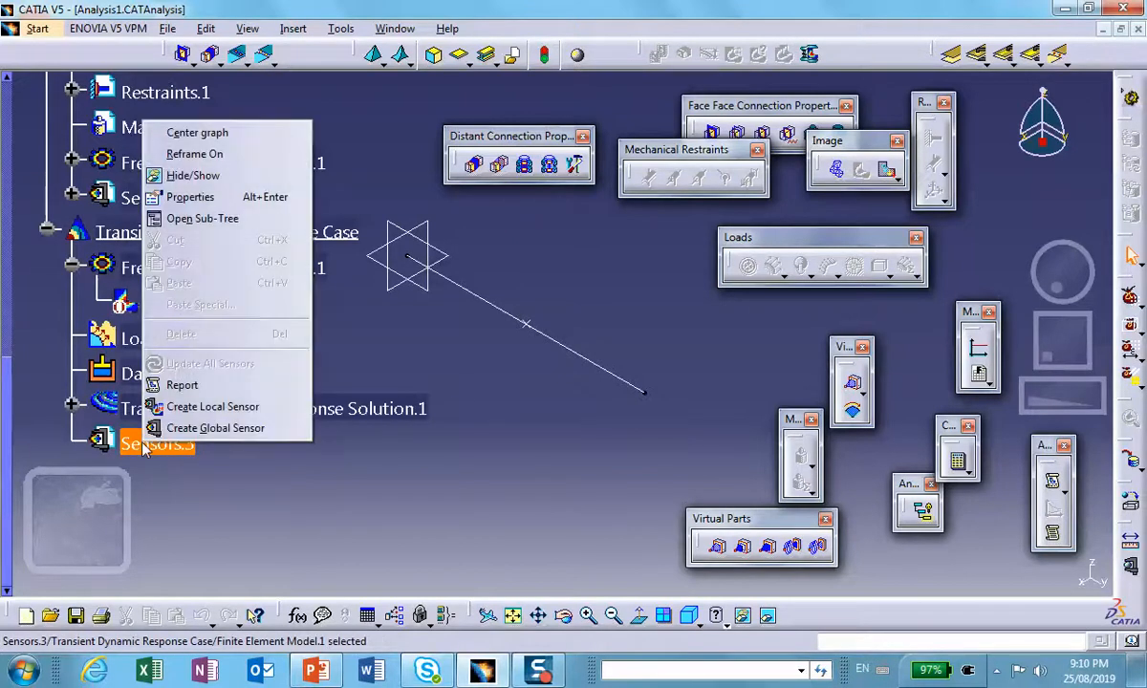
{"action": "left_click", "coordinate": [212, 407]}
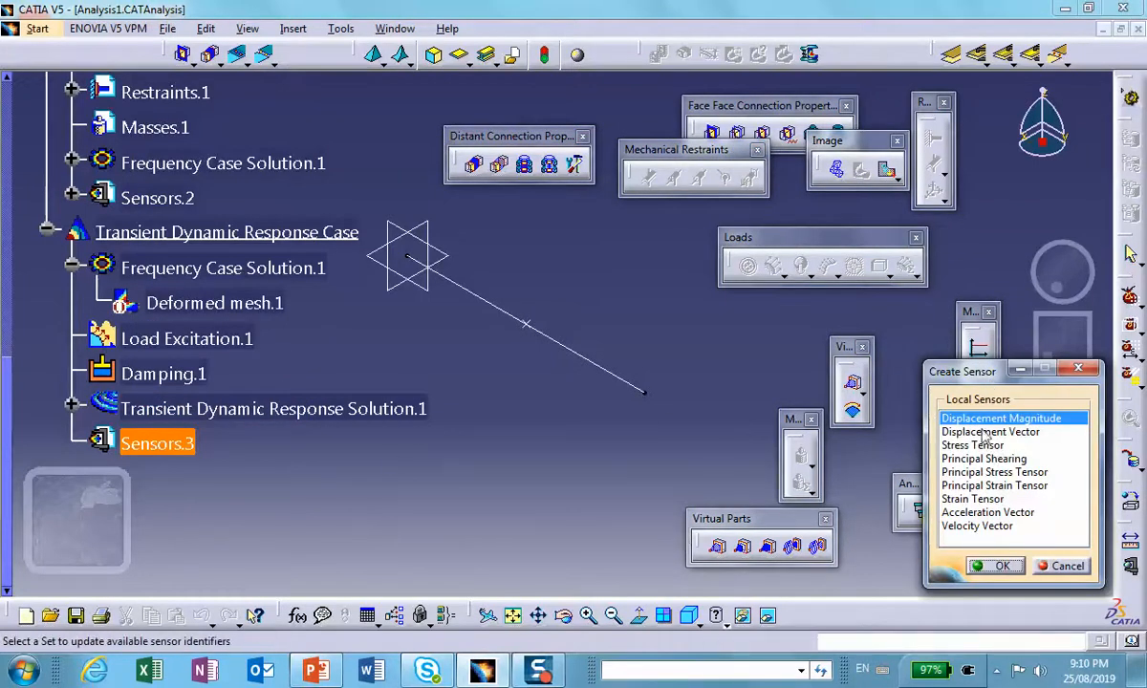
{"action": "left_click", "coordinate": [974, 472]}
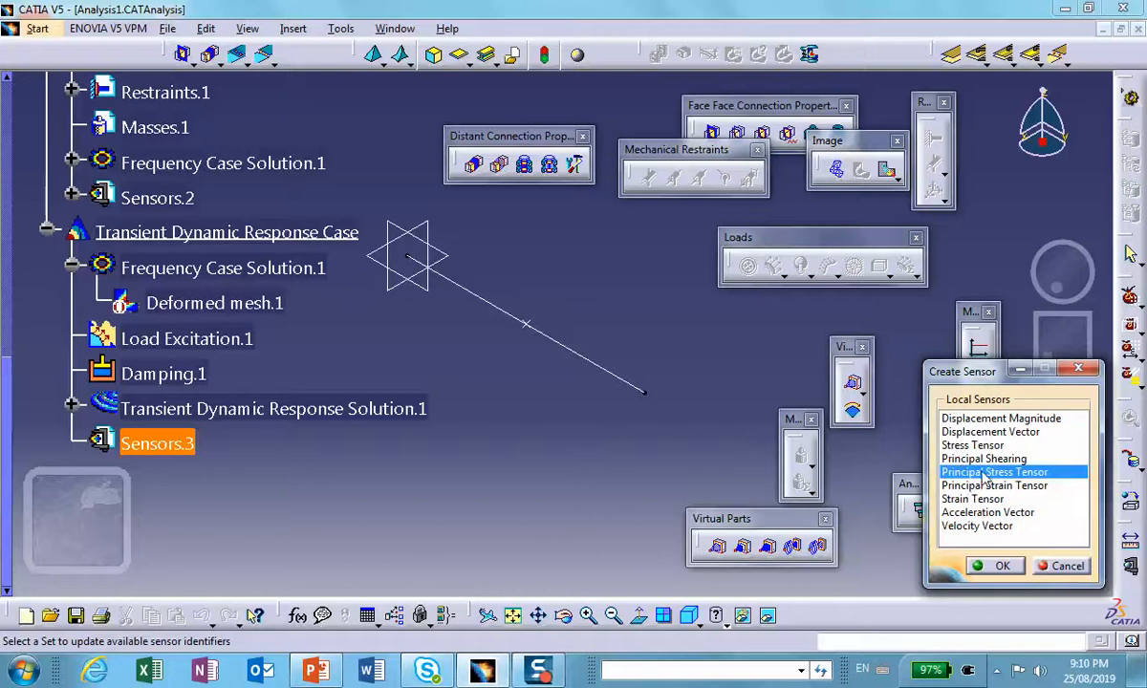
{"action": "left_click", "coordinate": [994, 565]}
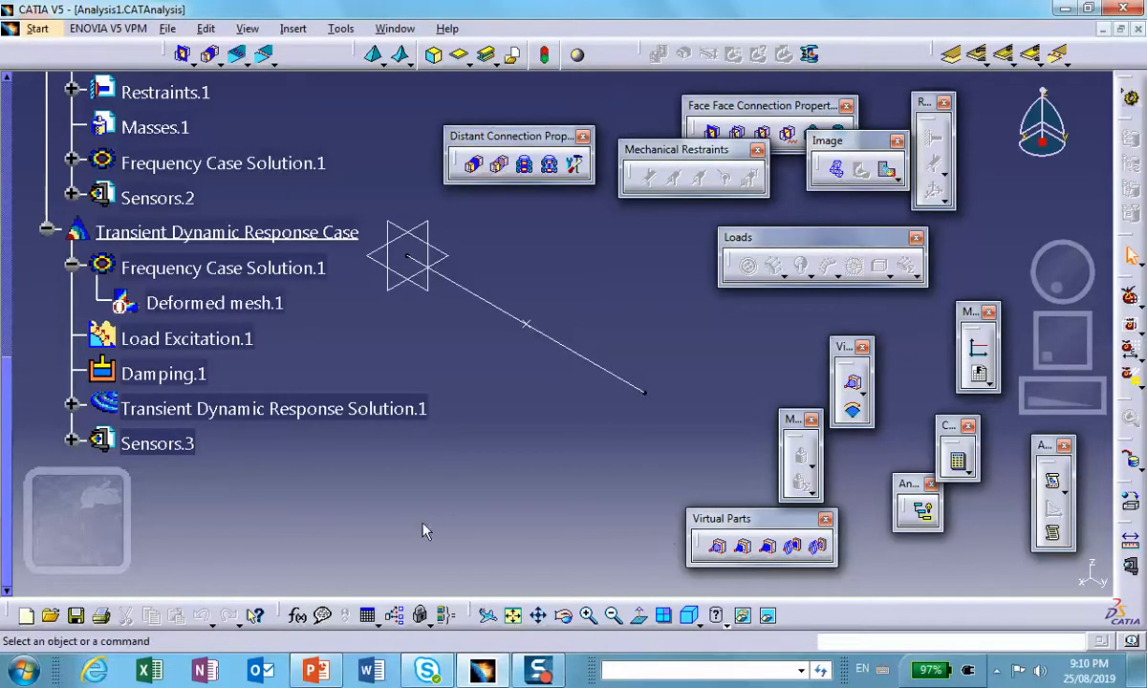
- Assign the point at the middle of the bar as the support of the Principal Stress Tensor.1 sensor
{"action": "middle_click_drag", "start_coordinate": [423, 524], "coordinate": [449, 450]}
{"action": "middle_click_drag", "start_coordinate": [306, 511], "coordinate": [335, 489]}
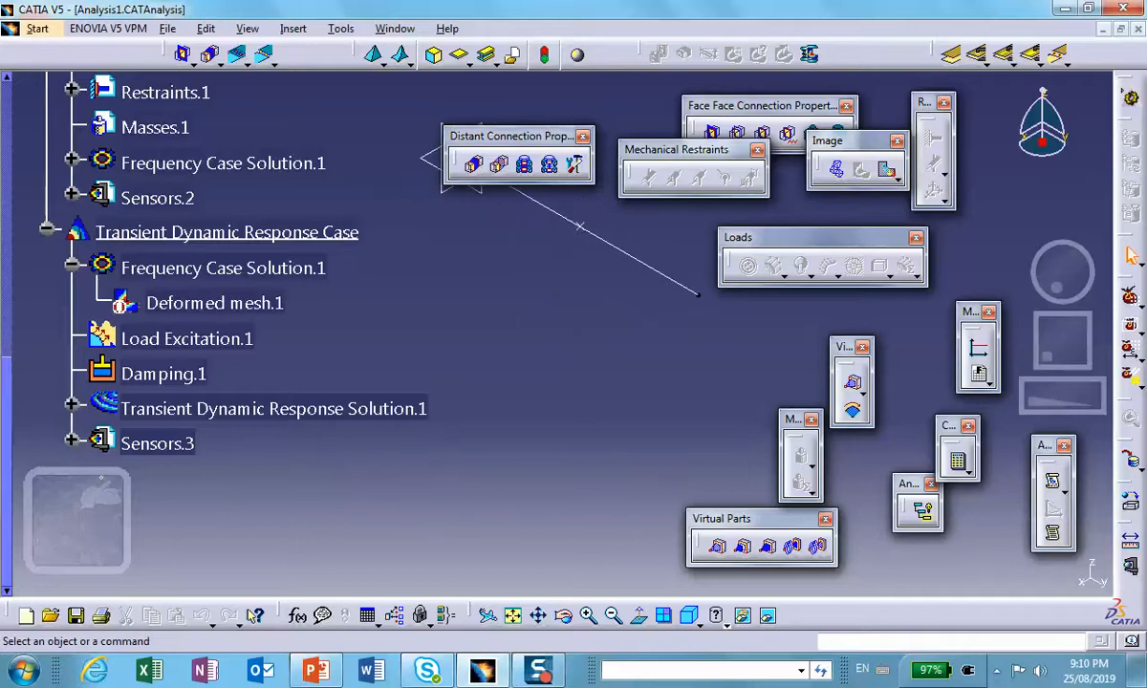
{"action": "left_click", "coordinate": [72, 443]}
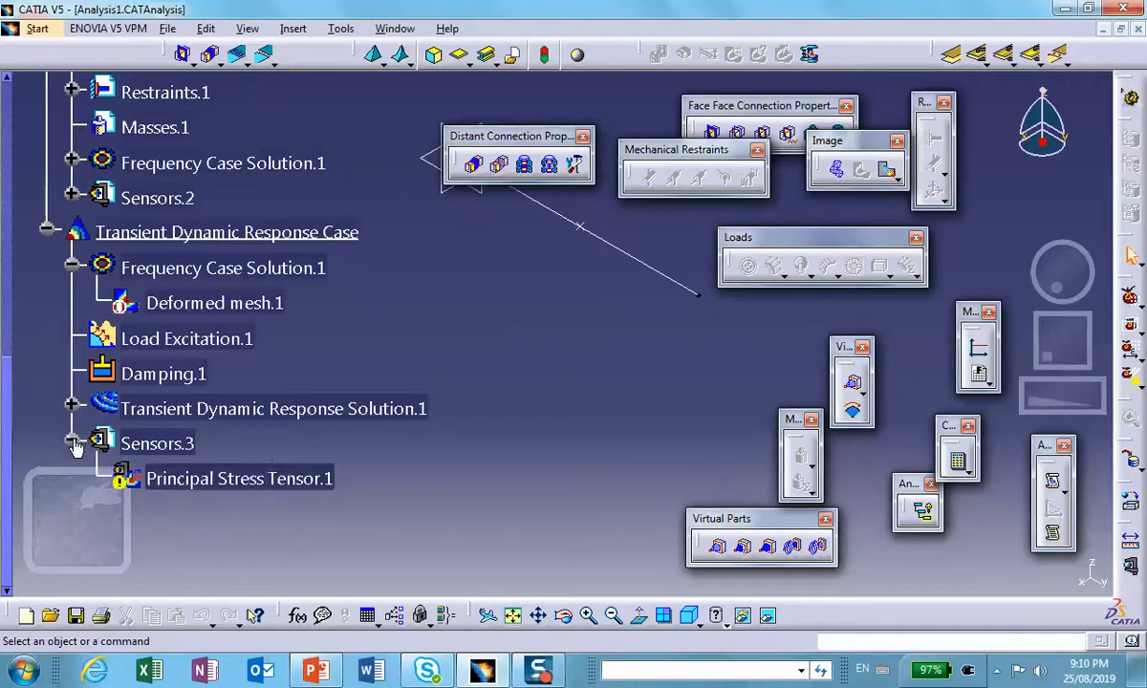
{"action": "scroll", "coordinate": [301, 425], "scroll_direction": "down", "scroll_amount": 1}
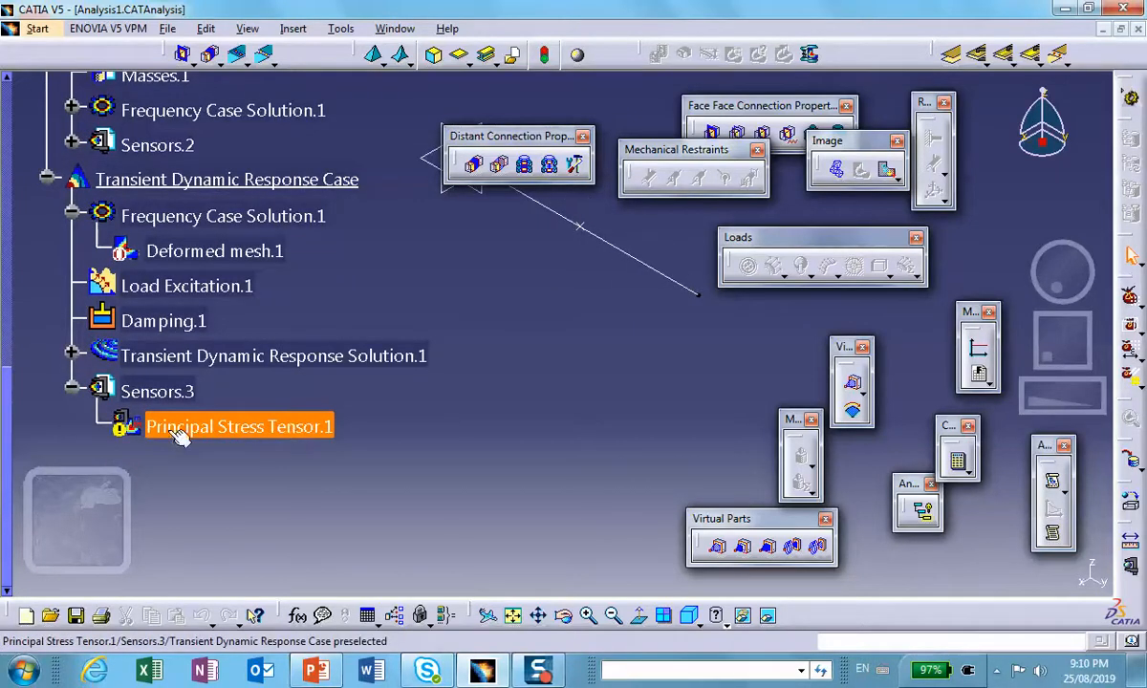
{"action": "right_click", "coordinate": [239, 430]}
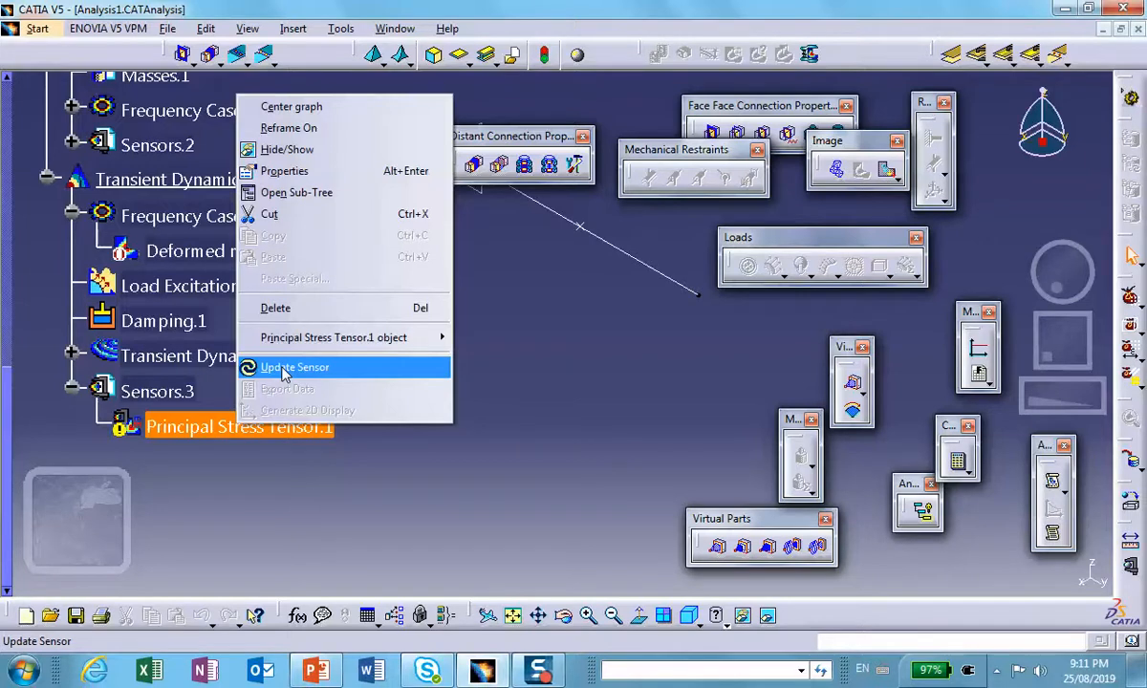
{"action": "left_click", "coordinate": [286, 368]}
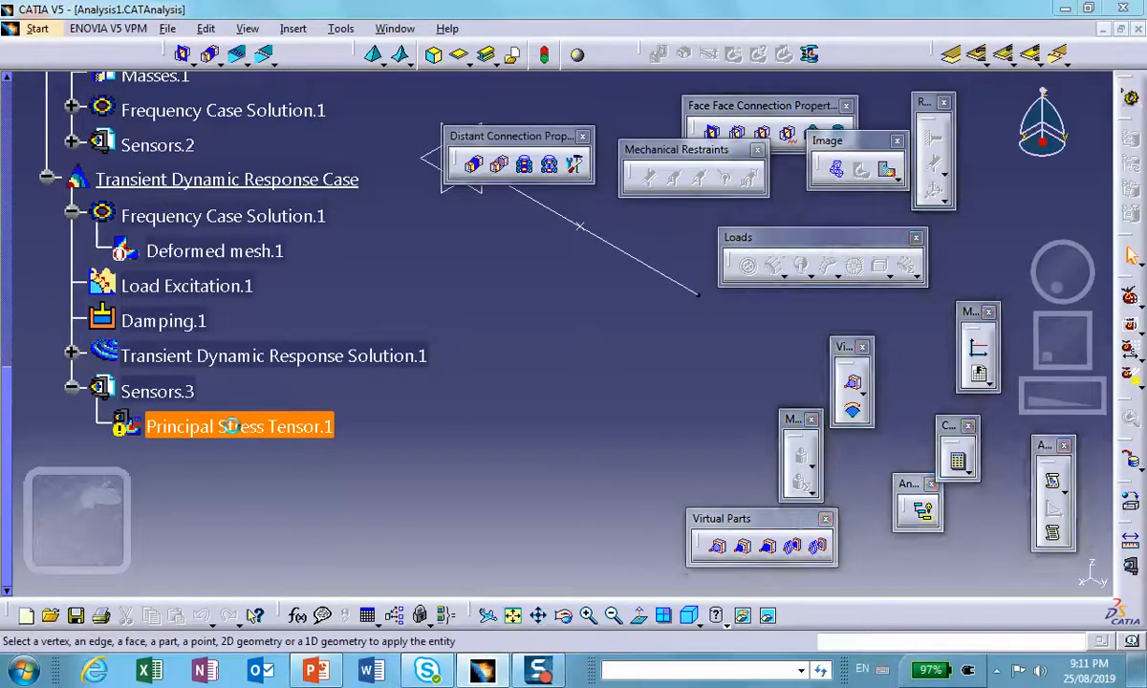
{"action": "double_click", "coordinate": [232, 426]}
{"action": "middle_click_drag", "start_coordinate": [545, 337], "coordinate": [456, 418]}
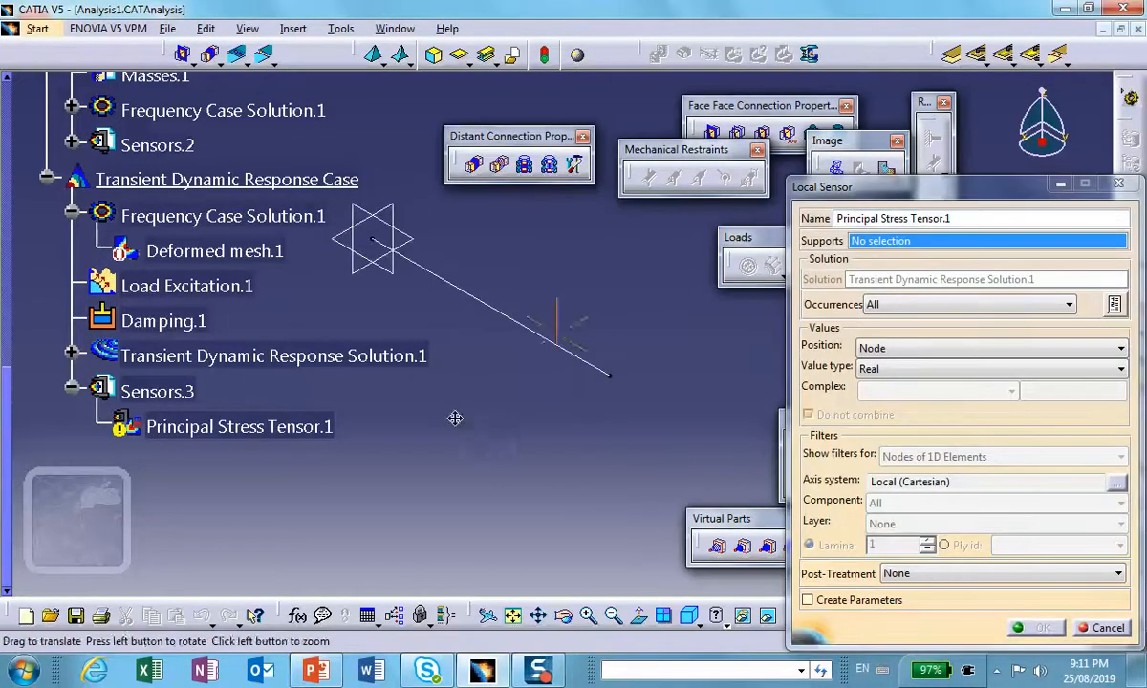
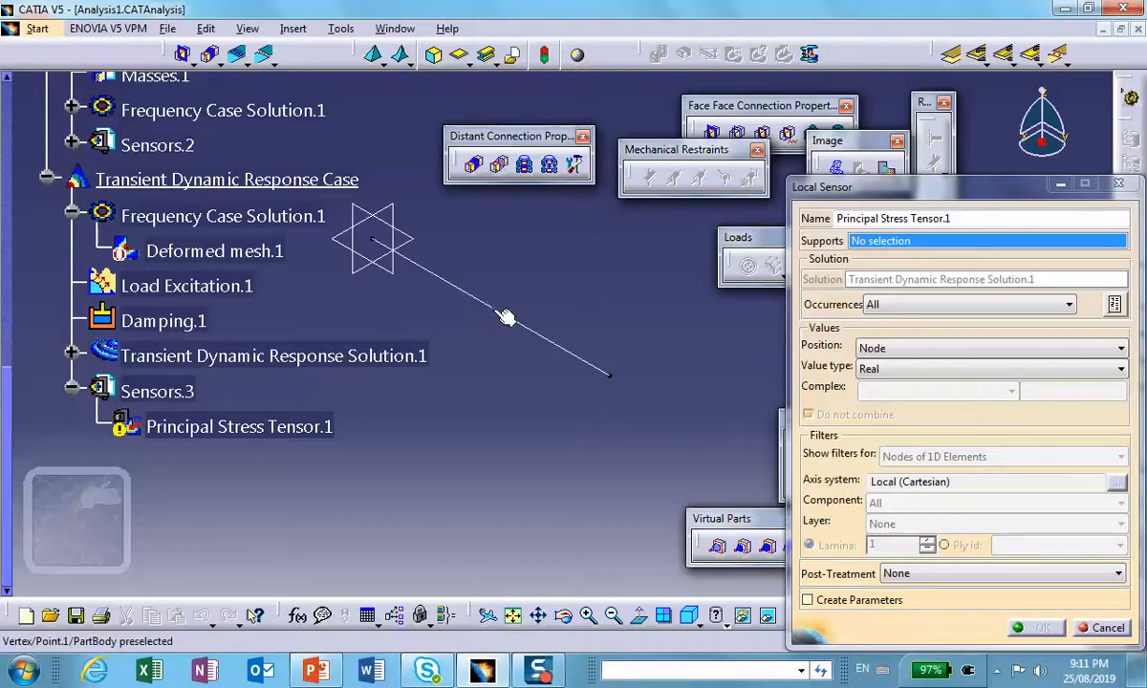
{"action": "left_click", "coordinate": [500, 309]}
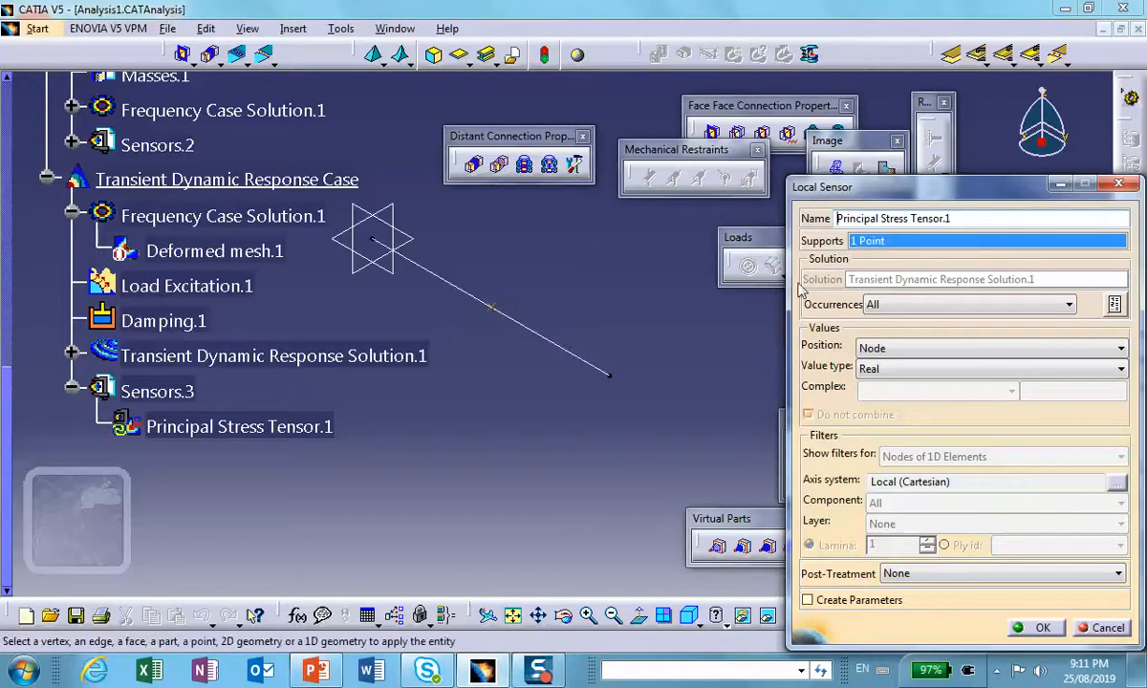
{"action": "left_click", "coordinate": [1035, 627]}
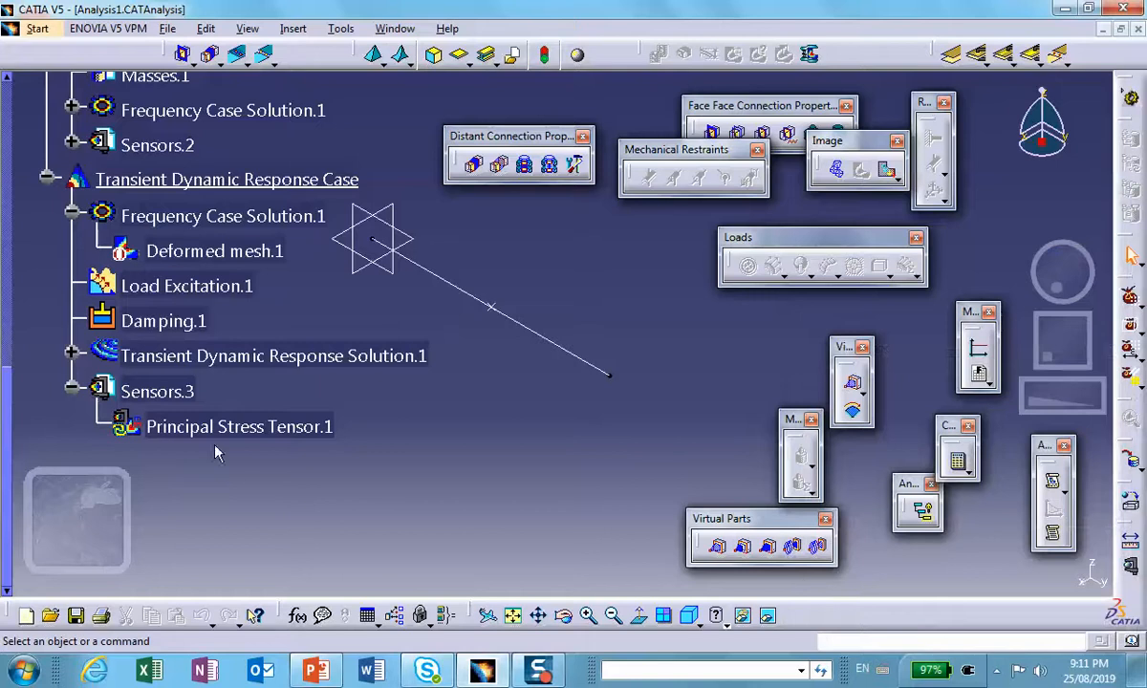
- Update the Principal Stress Tensor.1 sensor, accepting the update of its input parameters, and generate its 2D display
{"action": "left_click", "coordinate": [222, 427]}
{"action": "right_click", "coordinate": [216, 425]}
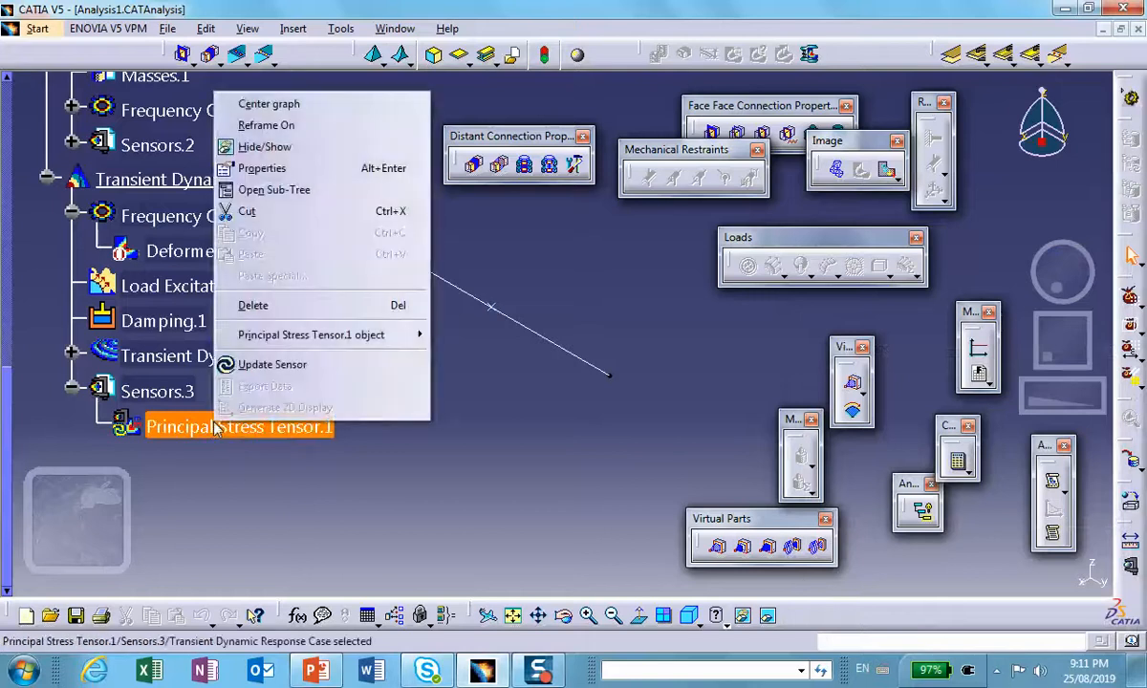
{"action": "left_click", "coordinate": [271, 366]}
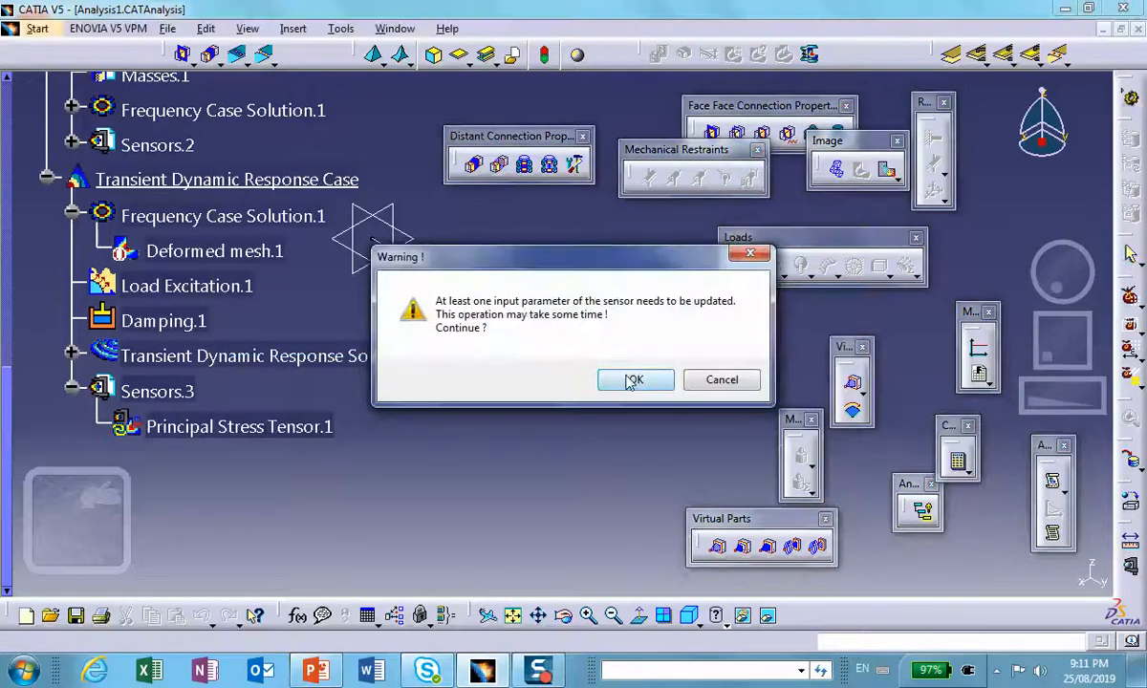
{"action": "left_click", "coordinate": [636, 379]}
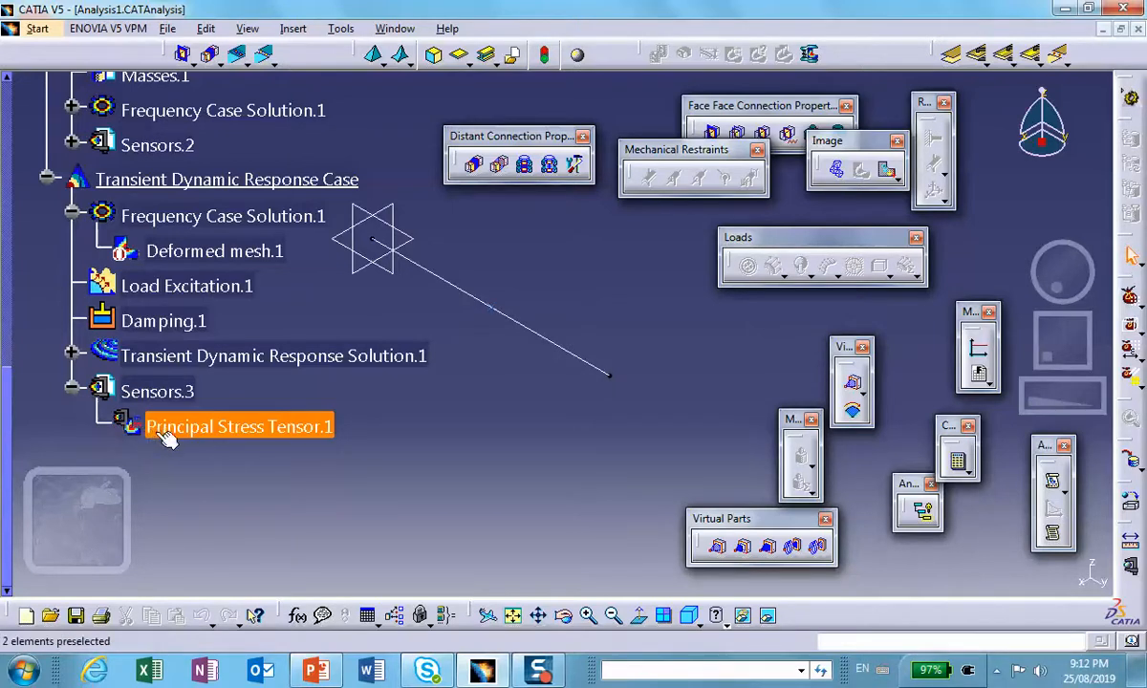
{"action": "right_click", "coordinate": [196, 419]}
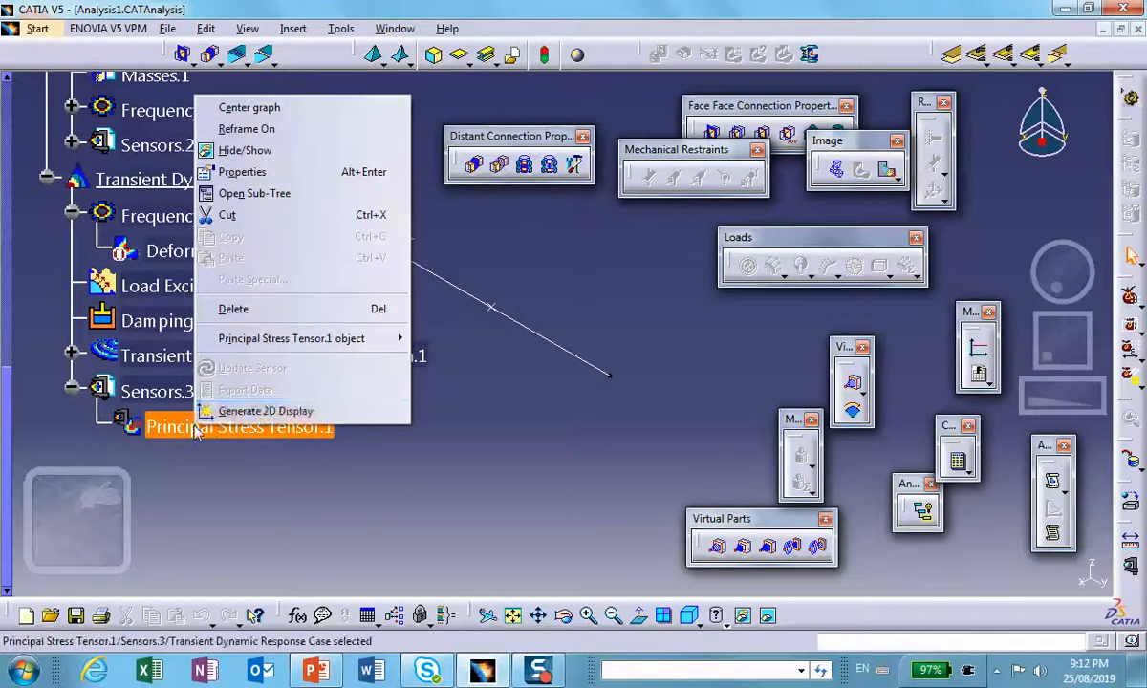
{"action": "left_click", "coordinate": [263, 412]}
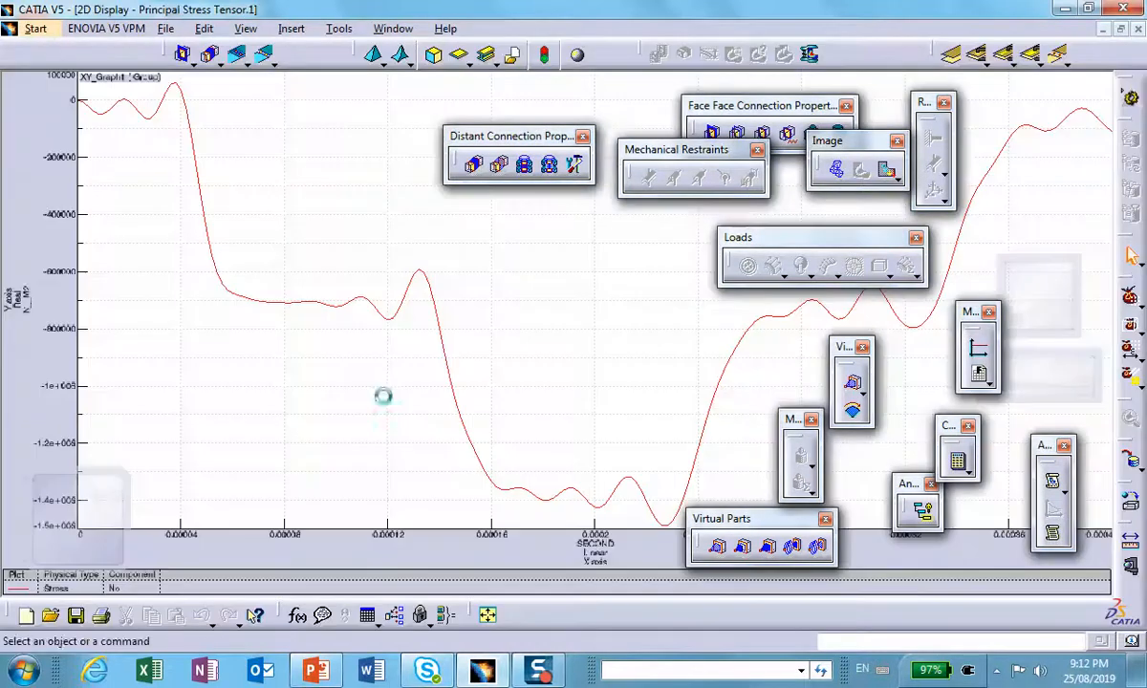
- Examine the stress-time curve and its axis units, comparing it with the textbook stress plot on the PowerPoint slide
{"action": "middle_click_drag", "start_coordinate": [475, 378], "coordinate": [328, 364], "text": "ctrl"}
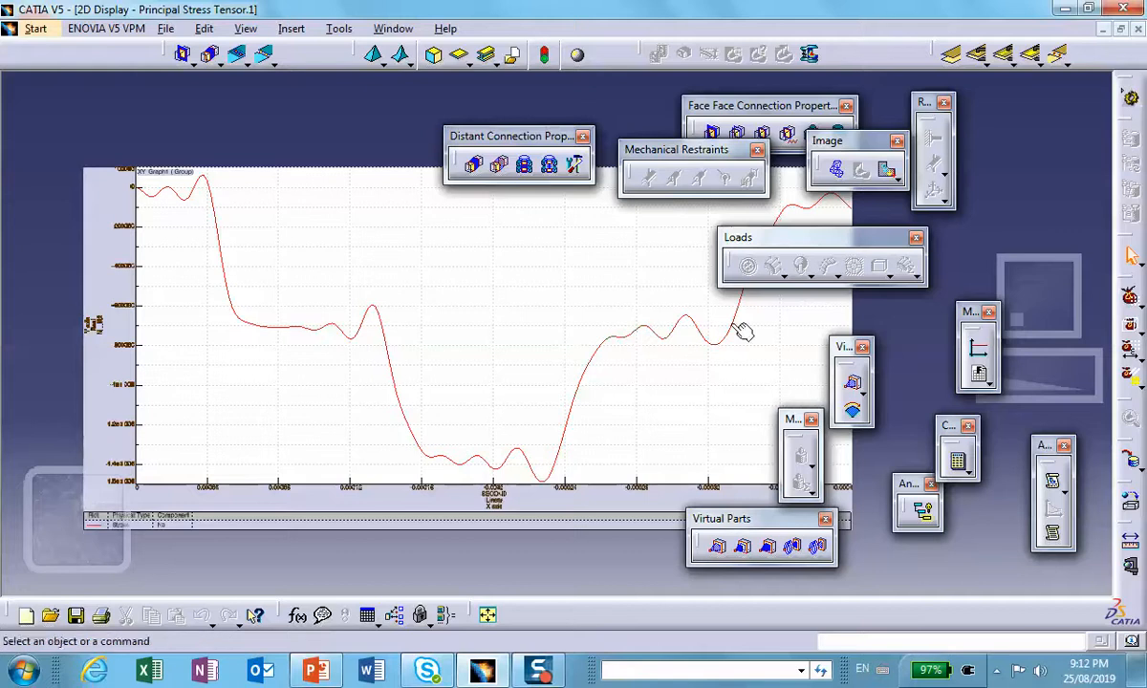
{"action": "middle_click_drag", "start_coordinate": [743, 328], "coordinate": [531, 354]}
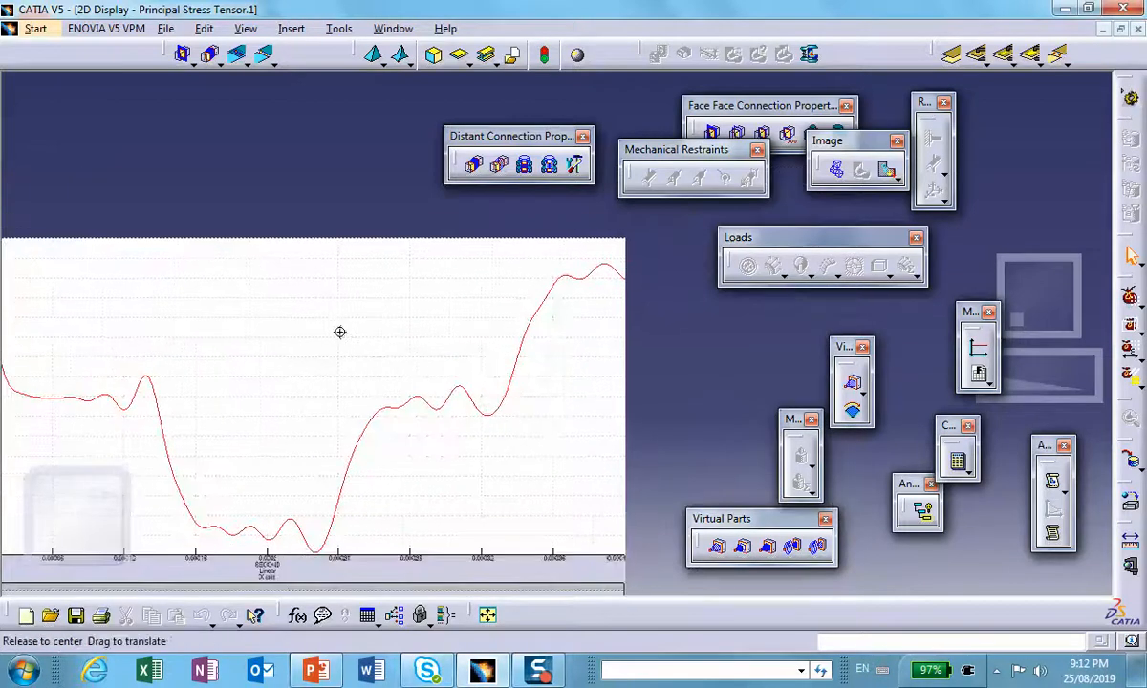
{"action": "middle_click_drag", "start_coordinate": [340, 330], "coordinate": [422, 404]}
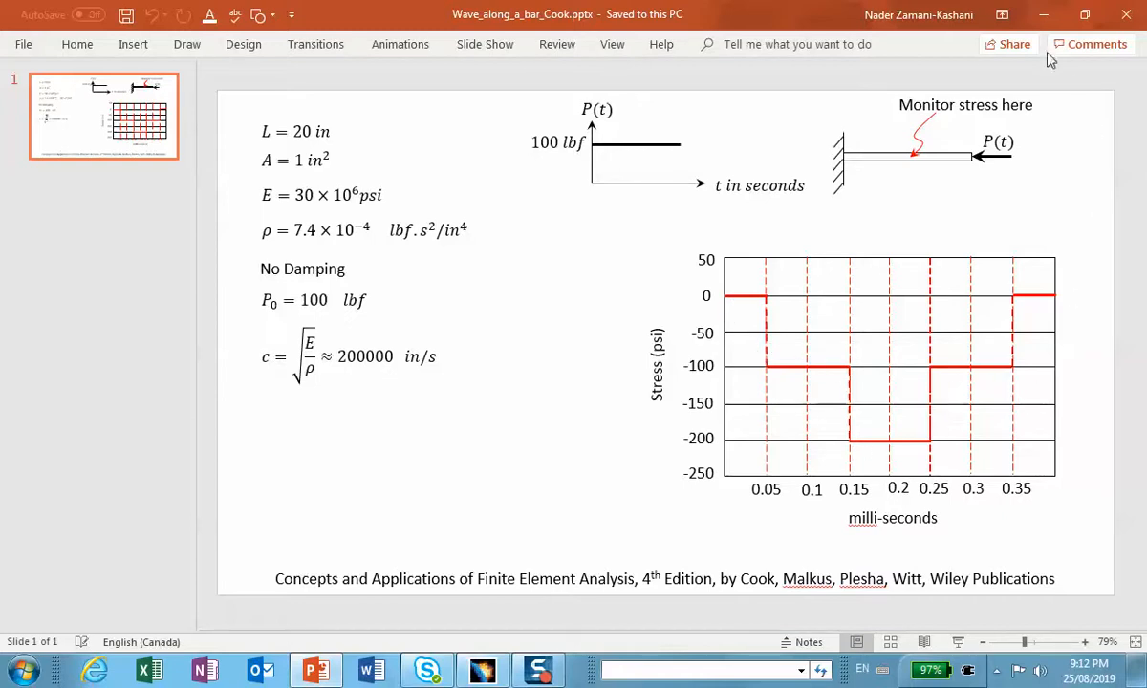
{"action": "left_click", "coordinate": [1043, 14]}
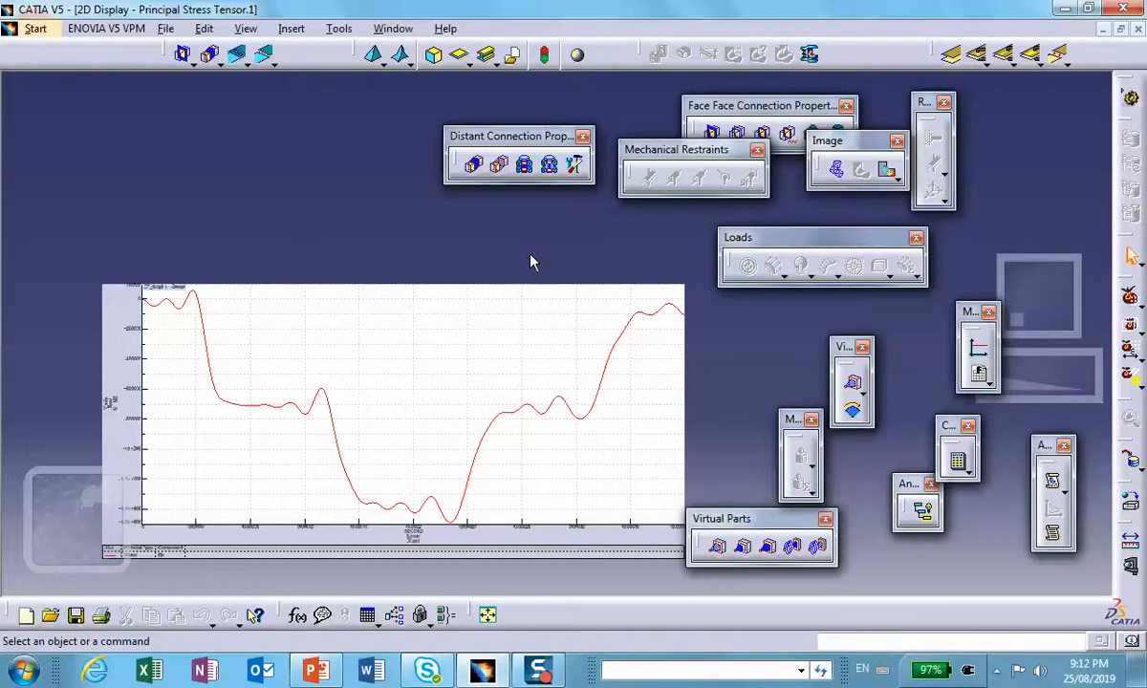
{"action": "scroll", "coordinate": [401, 325], "scroll_direction": "up", "scroll_amount": 1}
{"action": "middle_click_drag", "start_coordinate": [284, 399], "coordinate": [305, 279], "text": "ctrl"}
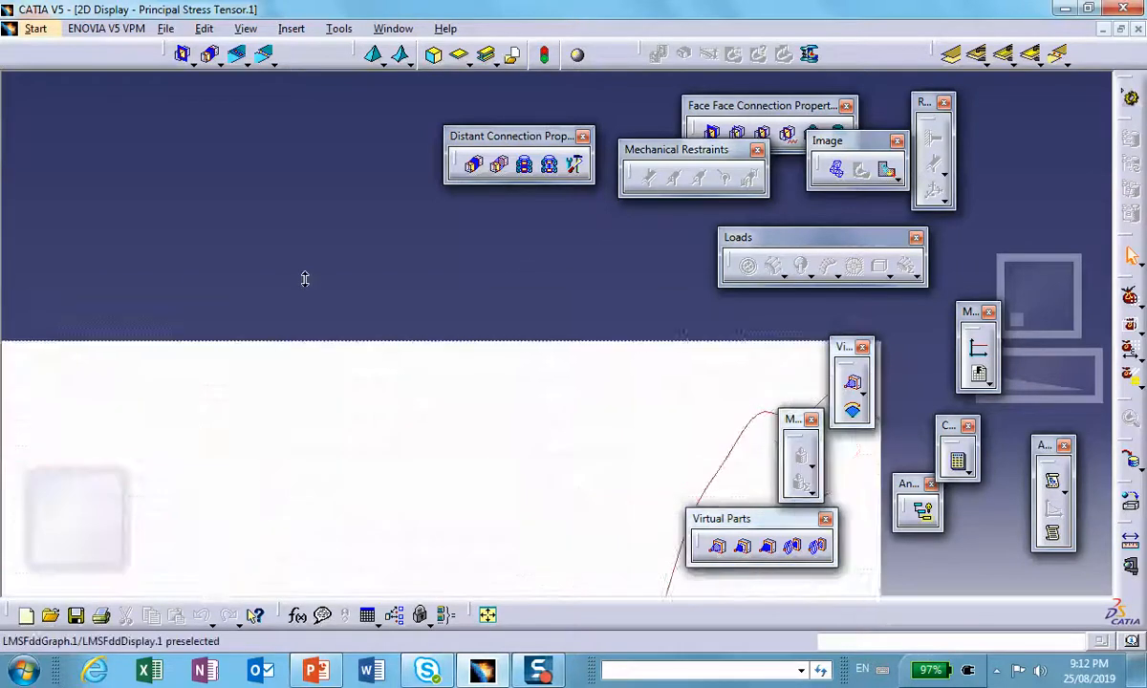
{"action": "middle_click_drag", "start_coordinate": [288, 432], "coordinate": [864, 248]}
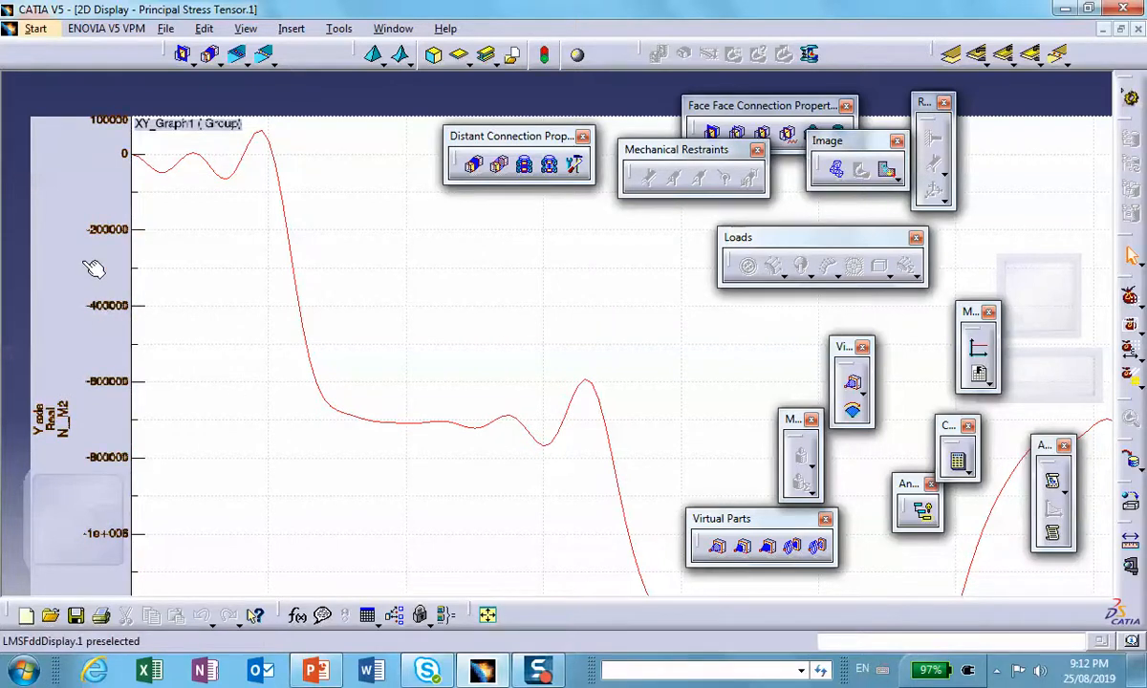
{"action": "scroll", "coordinate": [83, 261], "scroll_direction": "down", "scroll_amount": 2}
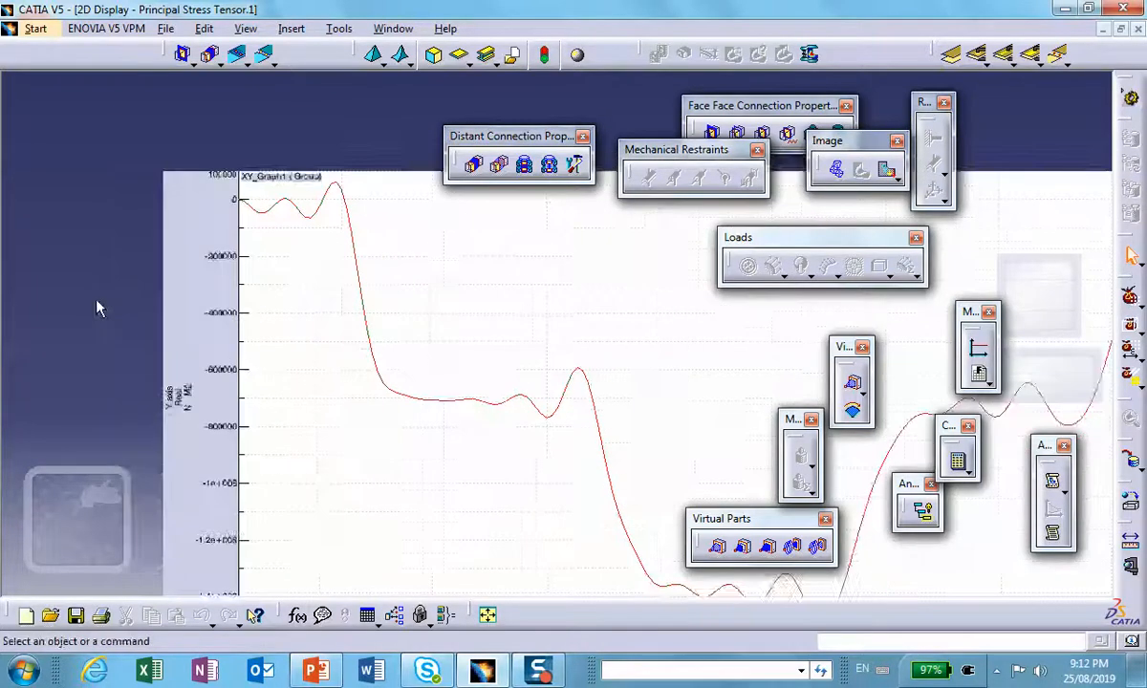
{"action": "middle_click_drag", "start_coordinate": [376, 371], "coordinate": [323, 302]}
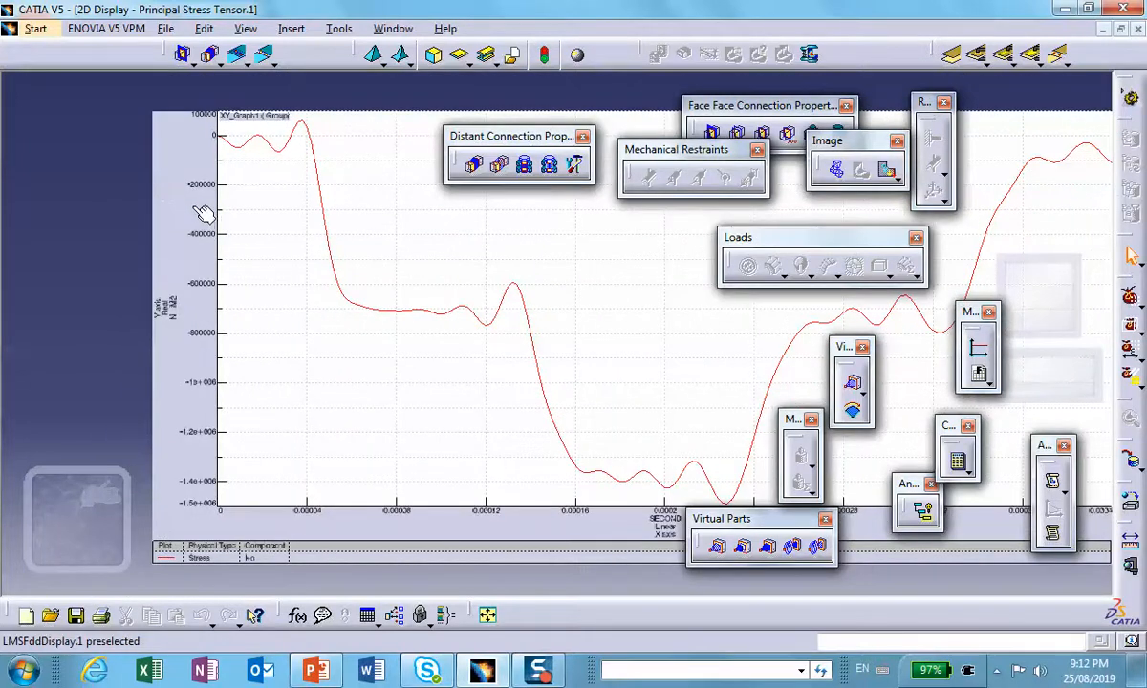
- Set the unit system of the principal stress graph, XY_Graph1, to Options defined
{"action": "right_click", "coordinate": [254, 202]}
{"action": "left_click", "coordinate": [278, 294]}
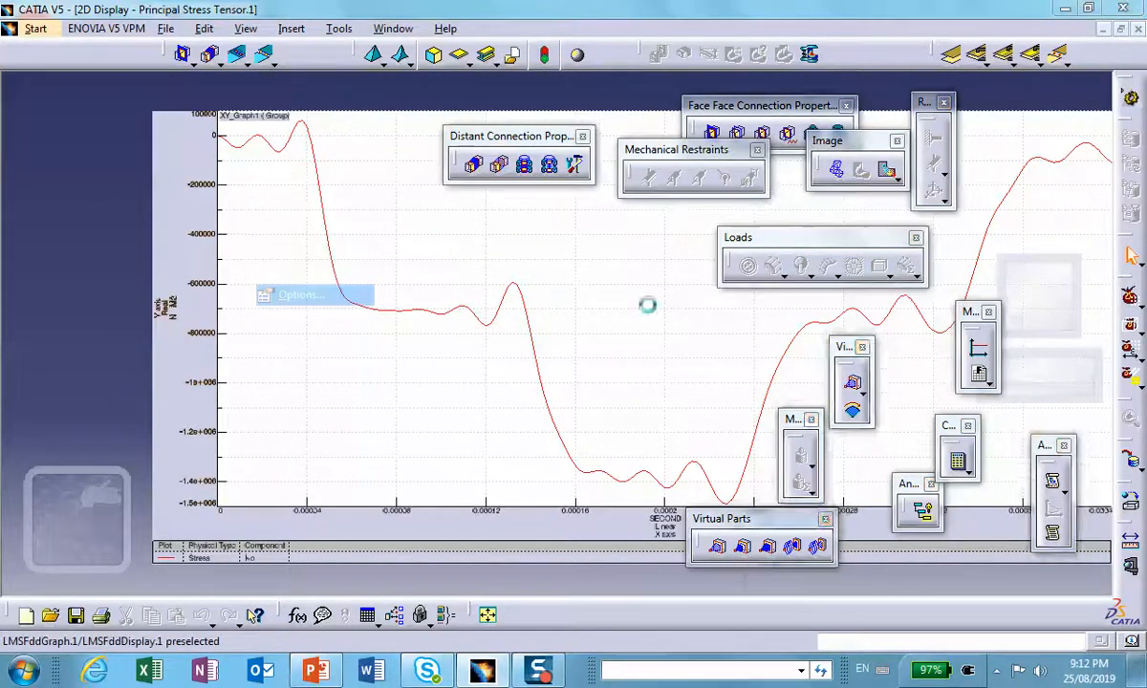
{"action": "left_click", "coordinate": [868, 428]}
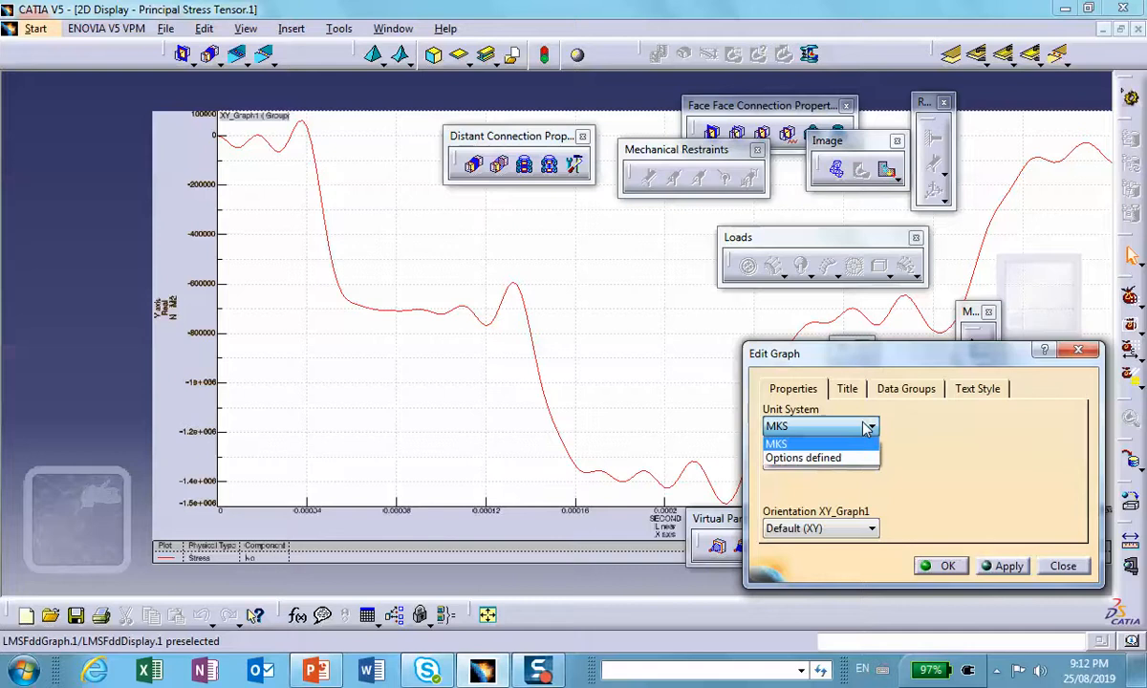
{"action": "left_click", "coordinate": [814, 458]}
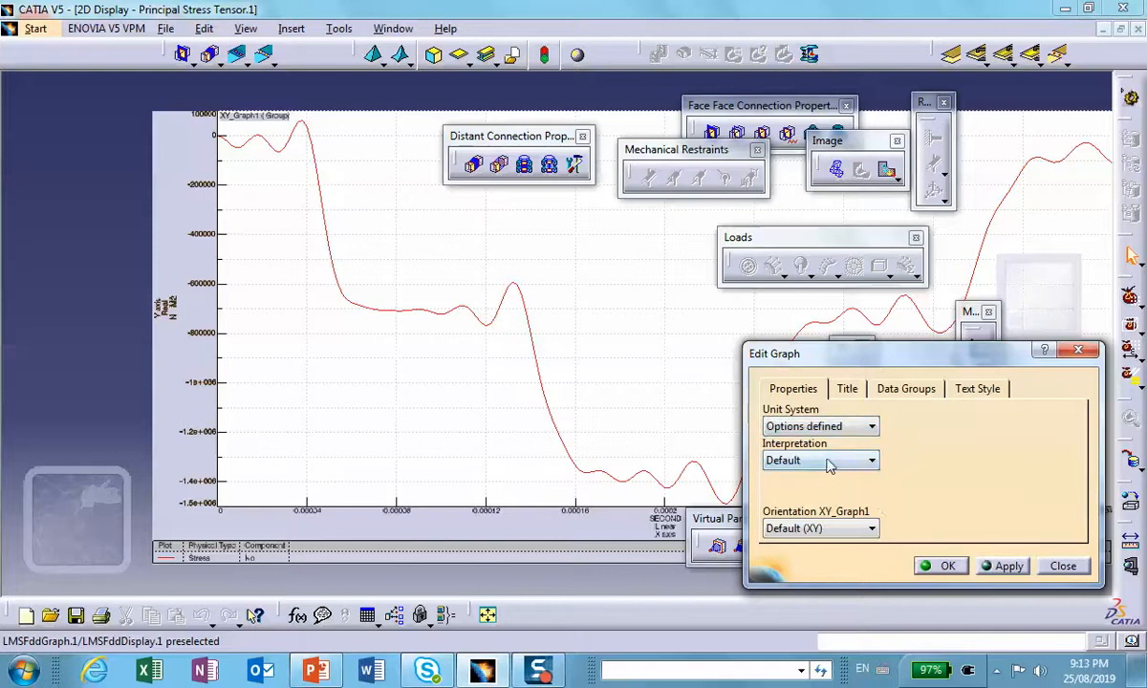
{"action": "left_click", "coordinate": [941, 566]}
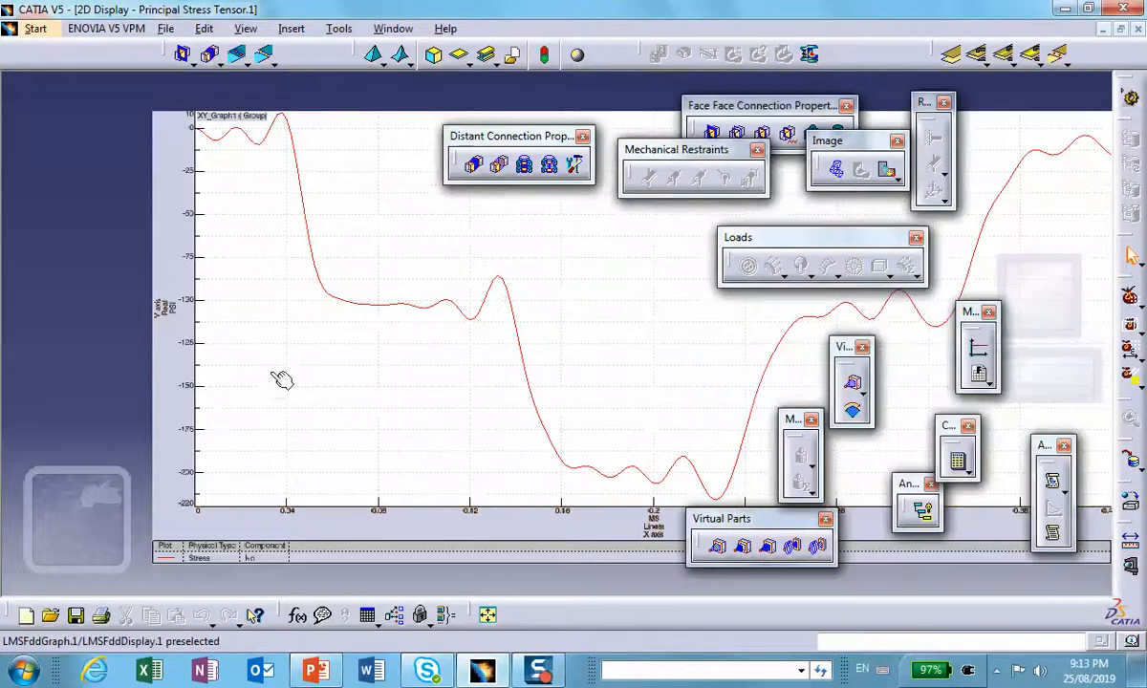
- Examine the converted stress curve along its stress and time axes
{"action": "middle_click_drag", "start_coordinate": [279, 380], "coordinate": [433, 497]}
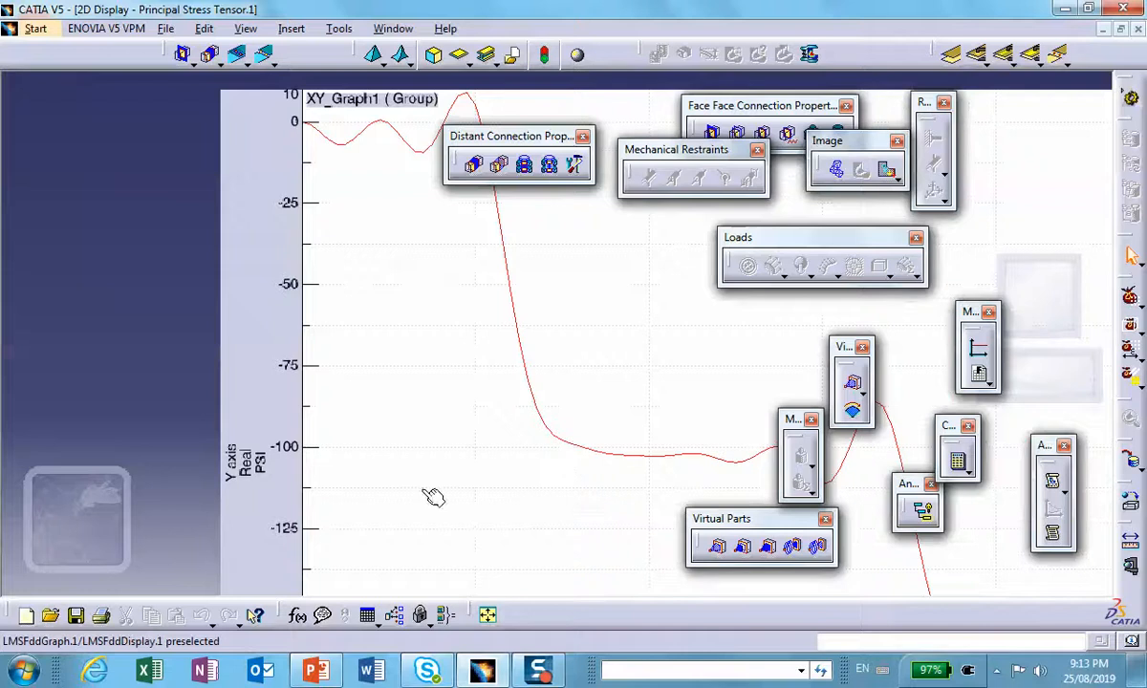
{"action": "middle_click_drag", "start_coordinate": [382, 392], "coordinate": [302, 402]}
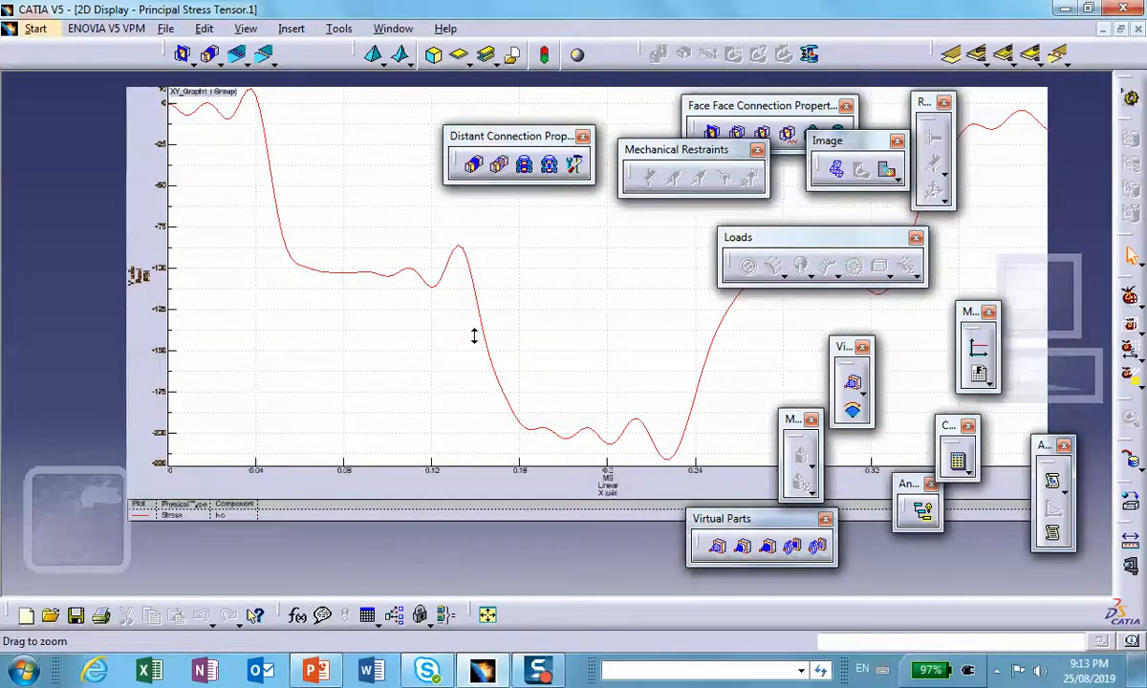
{"action": "middle_click_drag", "start_coordinate": [471, 335], "coordinate": [538, 523]}
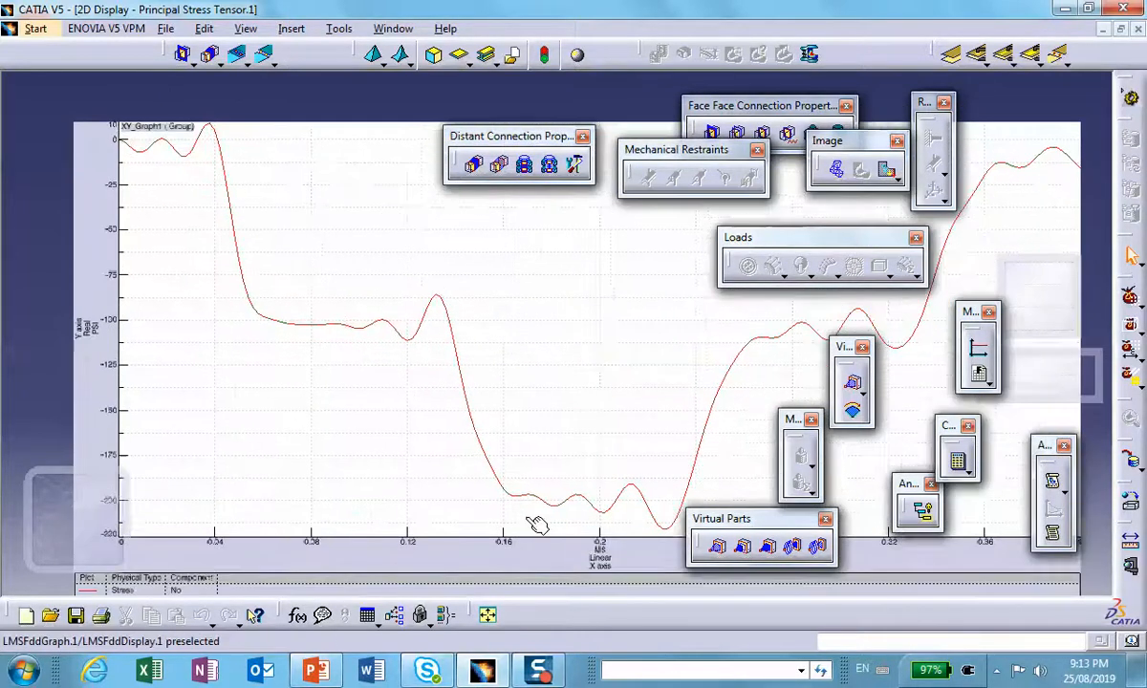
- Review the textbook stress plot on the PowerPoint slide for comparison with the computed curve, then return to CATIA
{"action": "left_click", "coordinate": [315, 670]}
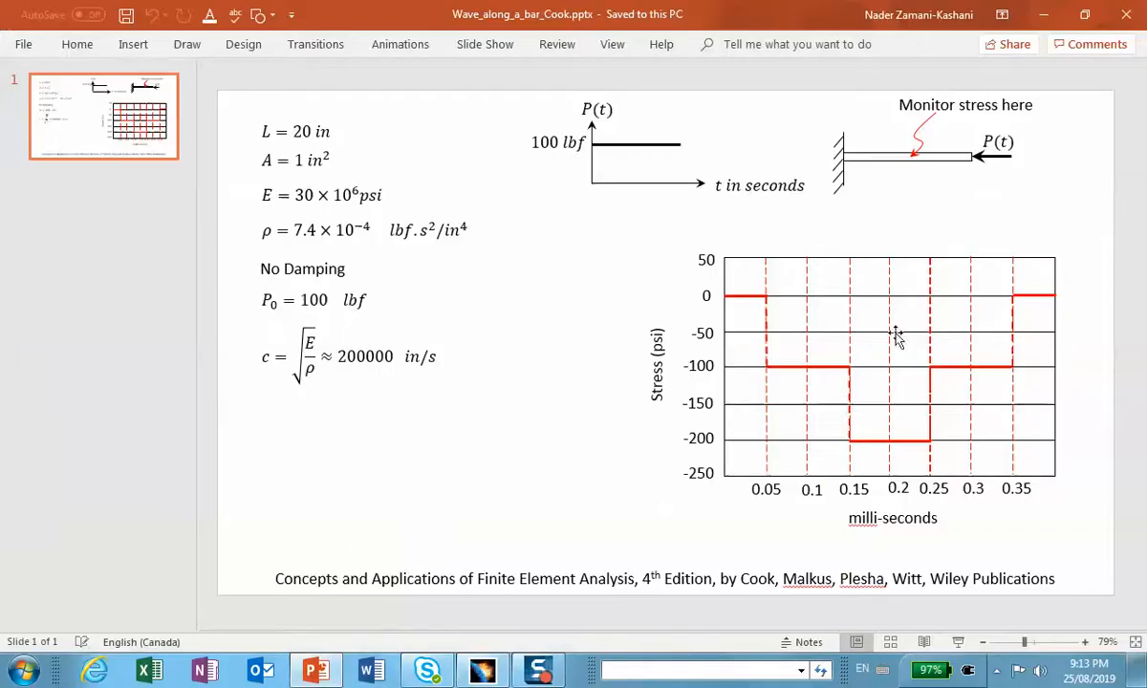
{"action": "left_click", "coordinate": [1043, 16]}
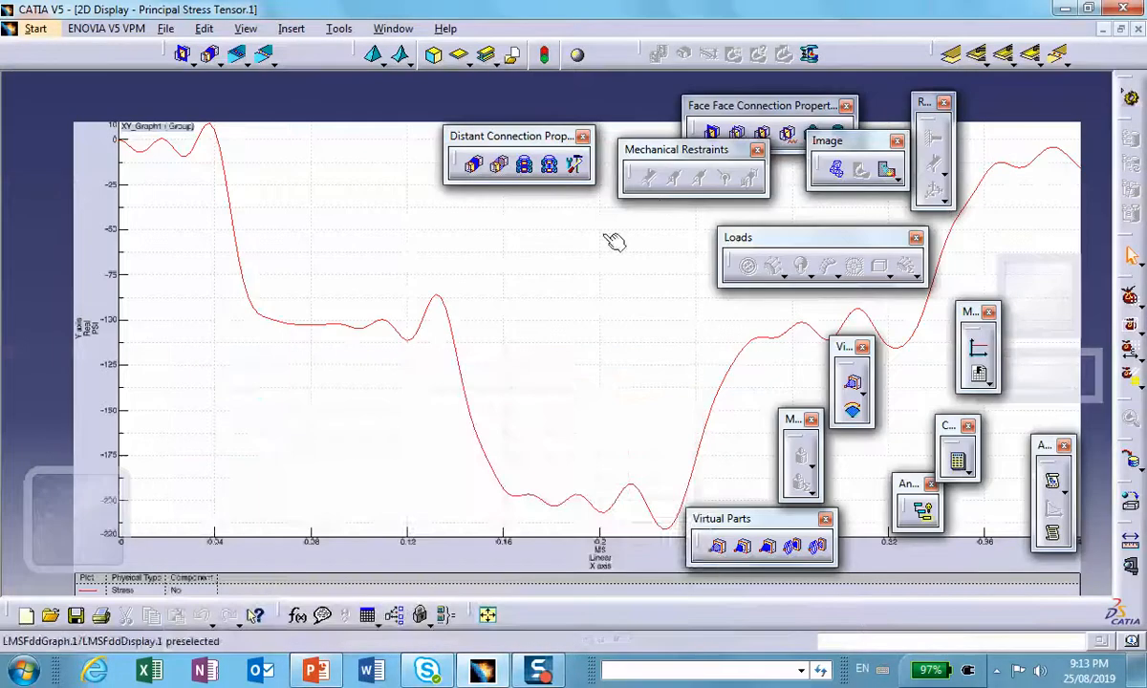
- Close the two response result windows and the principal stress graph window, and maximize the Analysis1 window
{"action": "left_click", "coordinate": [1103, 28]}
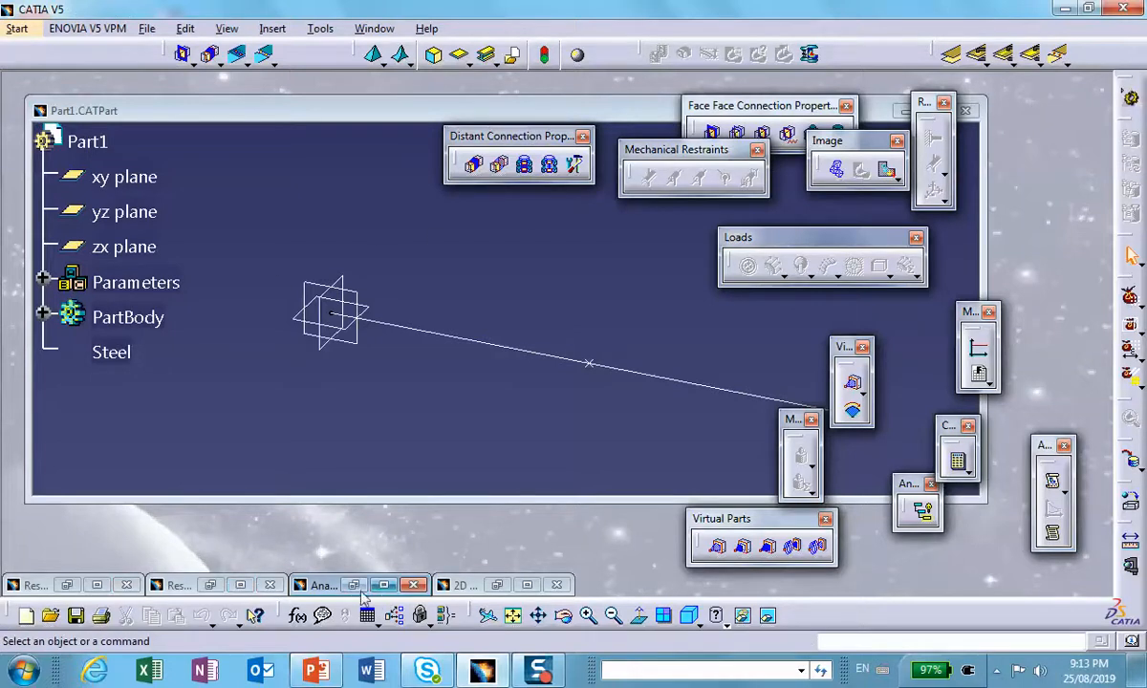
{"action": "left_click", "coordinate": [270, 585]}
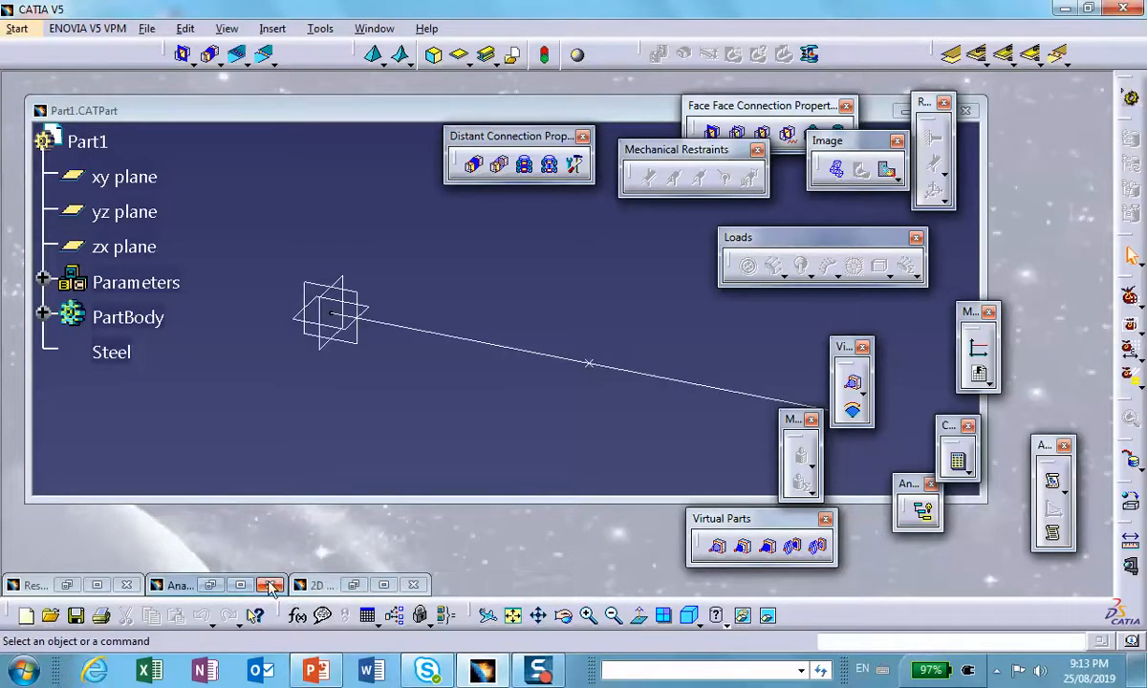
{"action": "left_click", "coordinate": [127, 585]}
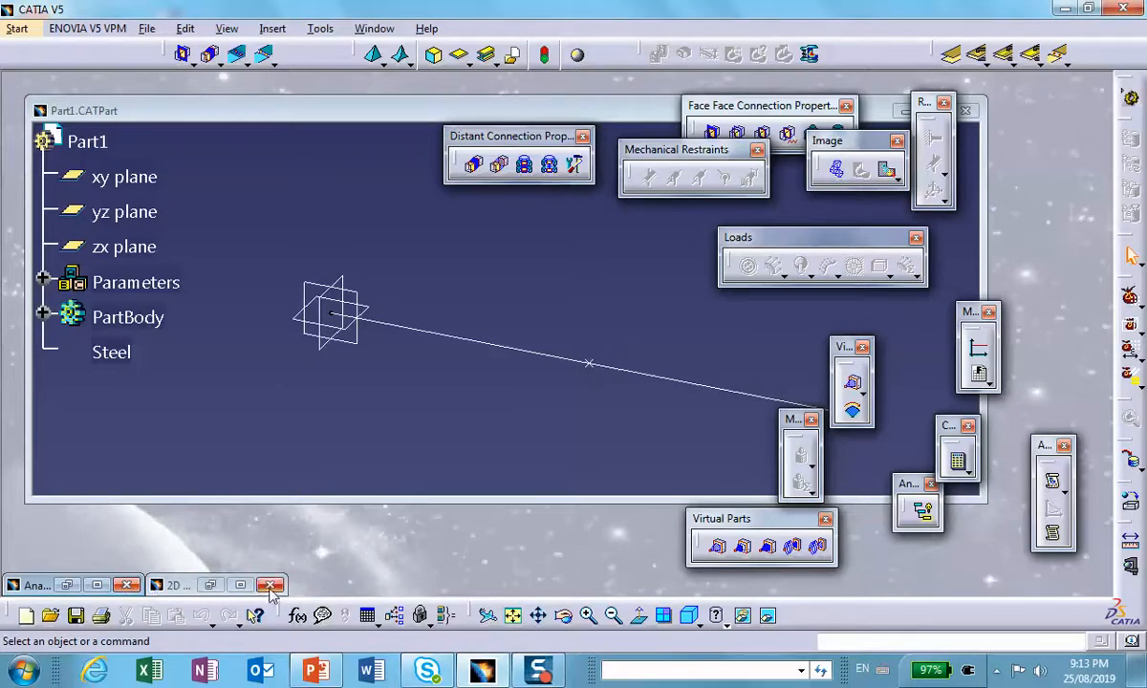
{"action": "left_click", "coordinate": [271, 585]}
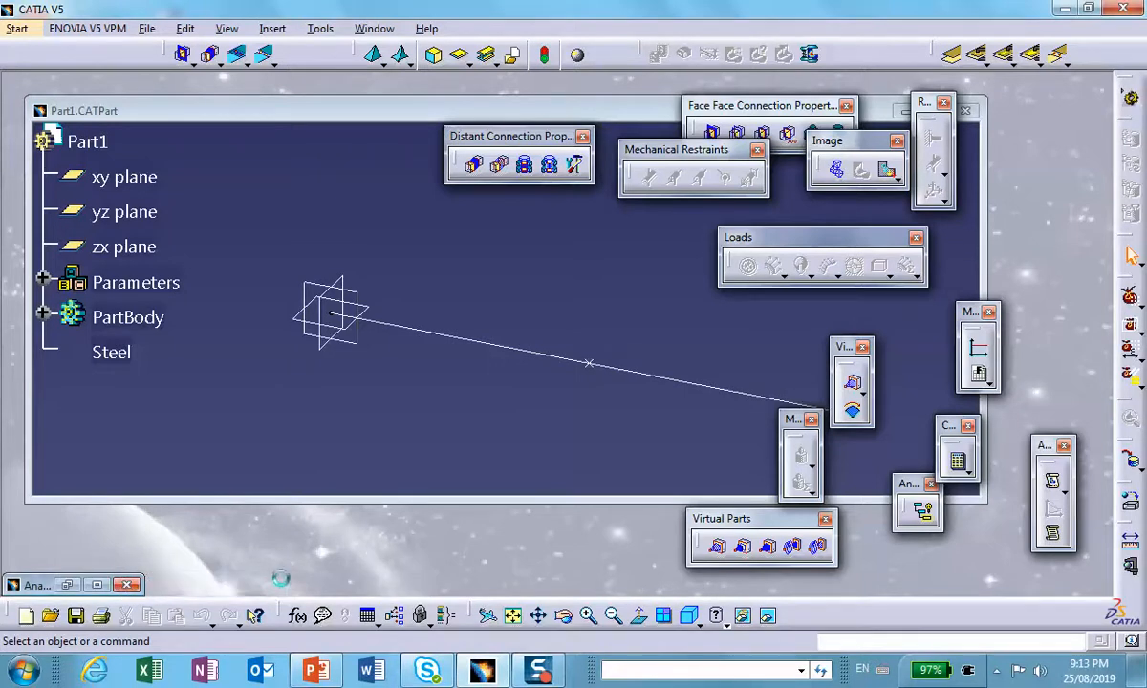
{"action": "left_click", "coordinate": [96, 585]}
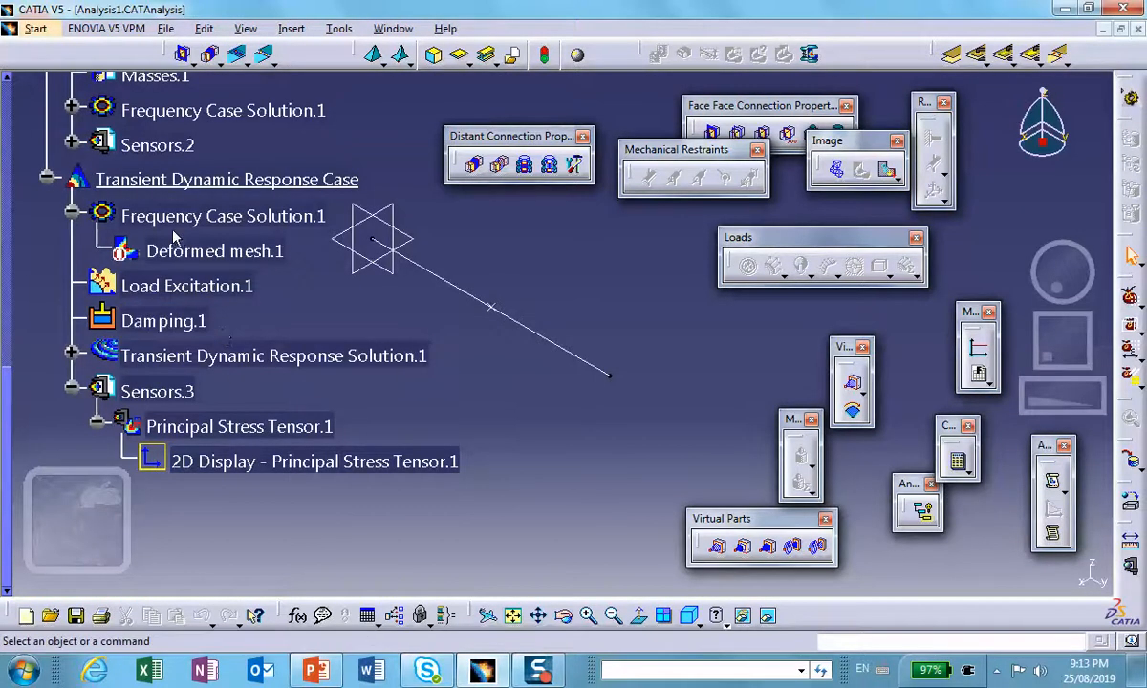
- Set the number of modes in the Frequency Case's Frequency Case Solution.1 to 30
{"action": "scroll", "coordinate": [218, 239], "scroll_direction": "up", "scroll_amount": 2}
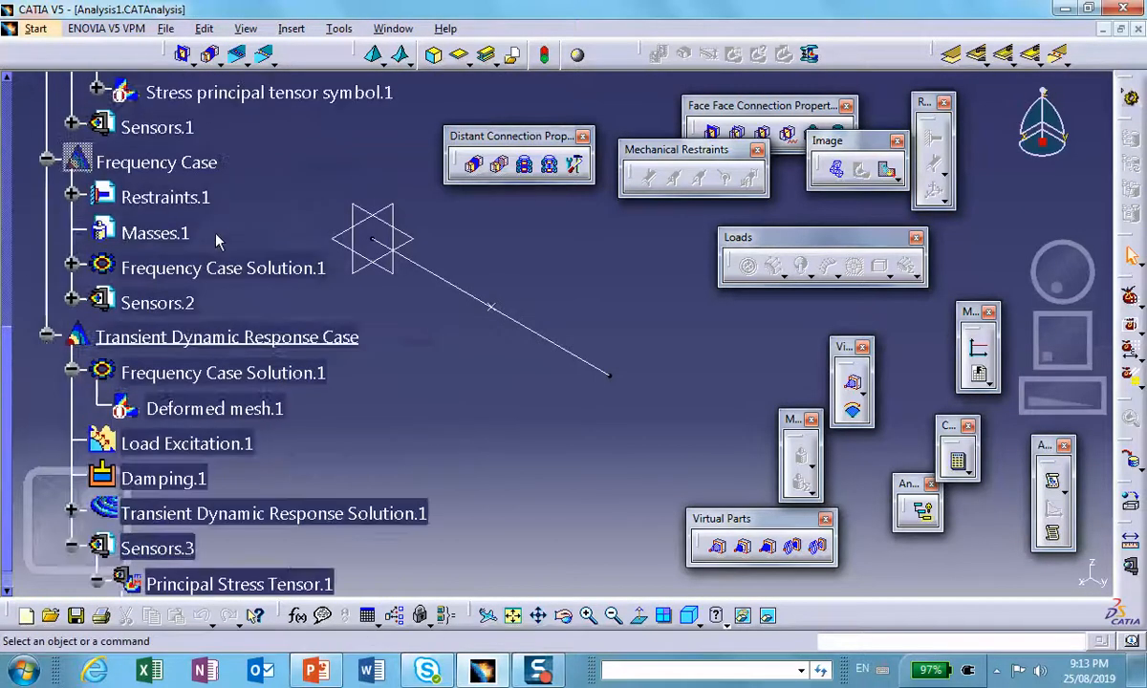
{"action": "left_click", "coordinate": [175, 268]}
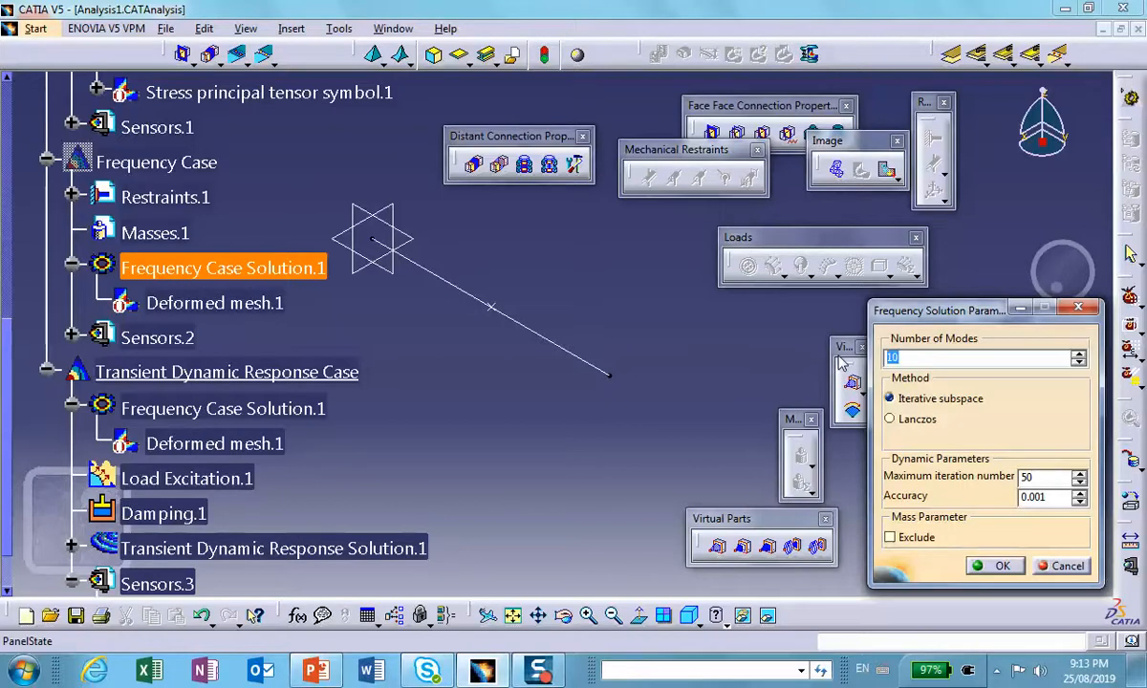
{"action": "type", "text": "30"}
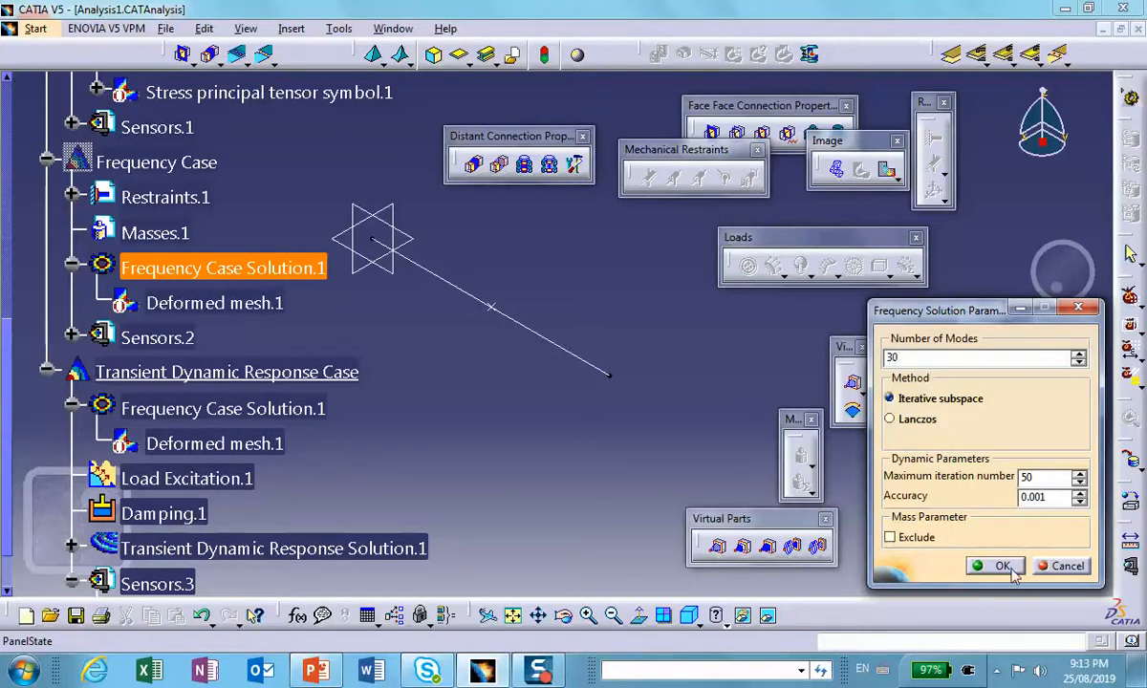
{"action": "left_click", "coordinate": [1004, 566]}
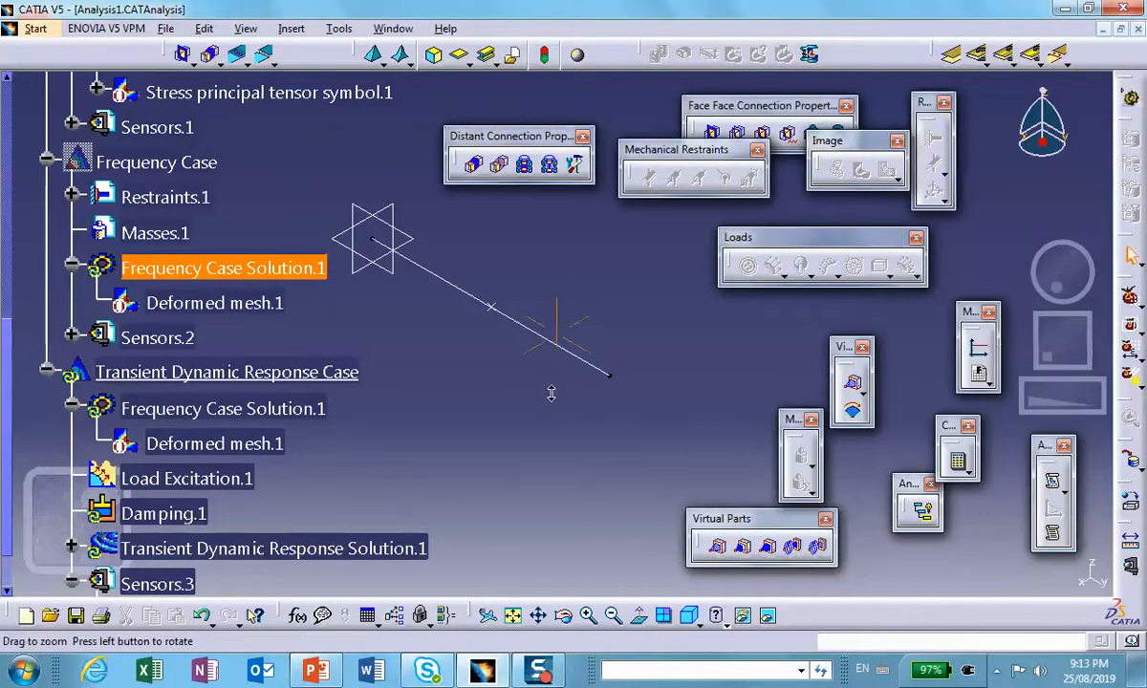
{"action": "middle_click_drag", "start_coordinate": [566, 427], "coordinate": [573, 436]}
{"action": "middle_click_drag", "start_coordinate": [436, 450], "coordinate": [438, 431]}
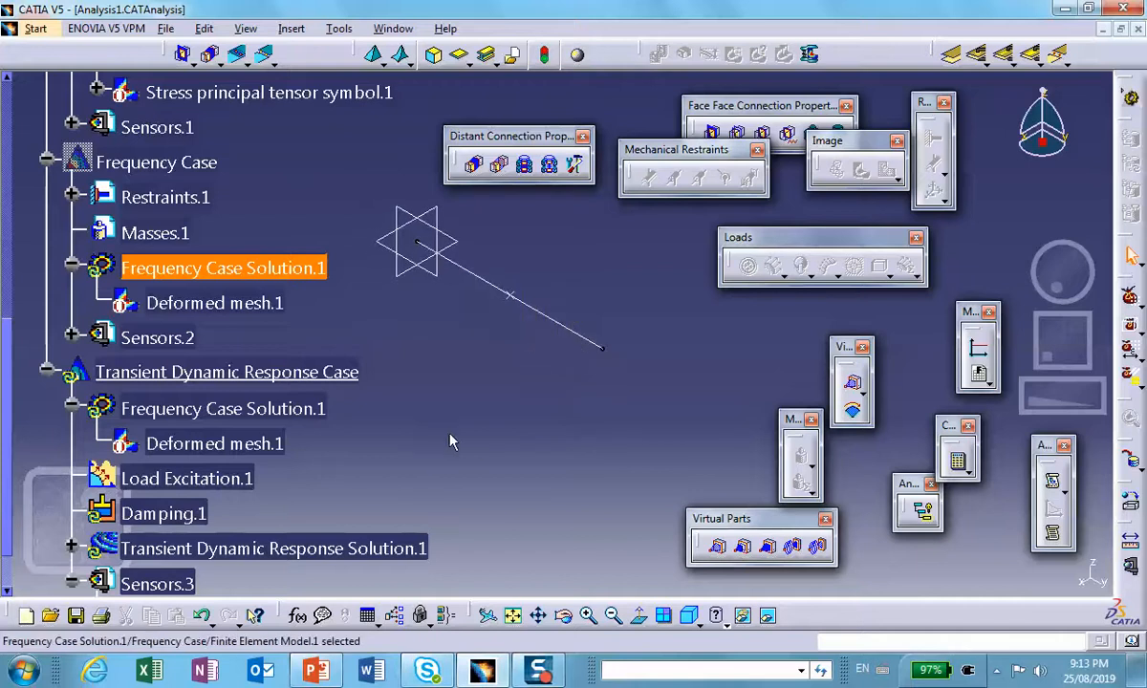
- Try to compute all solutions of the analysis with 30 modes
{"action": "left_click", "coordinate": [957, 462]}
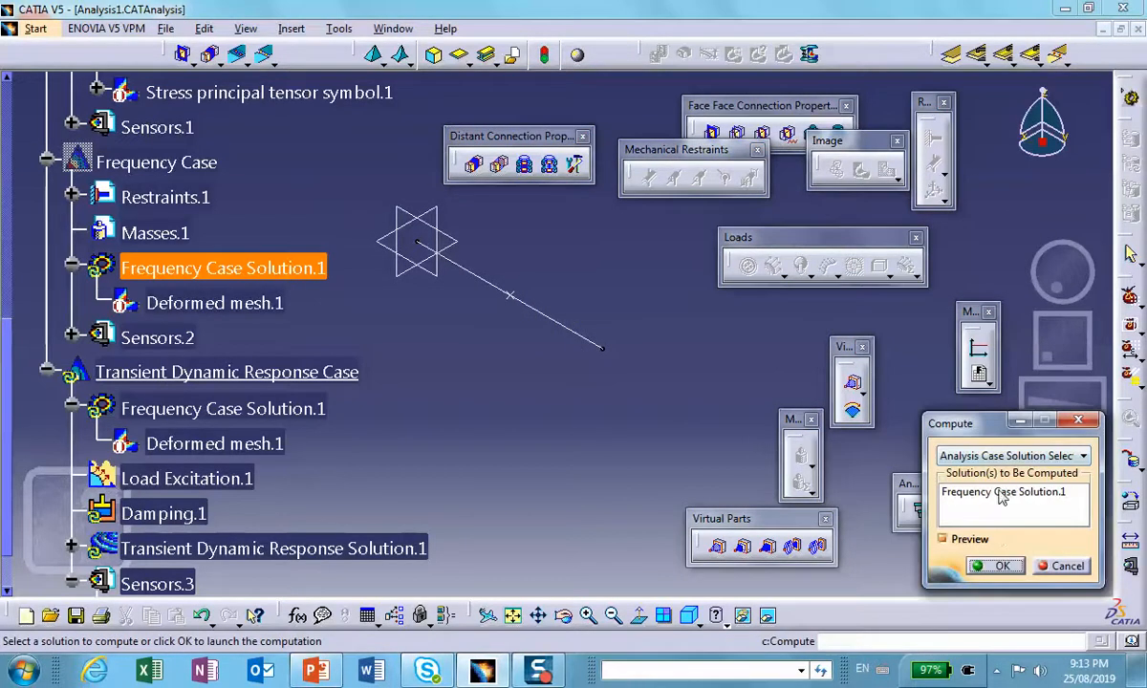
{"action": "left_click", "coordinate": [946, 457]}
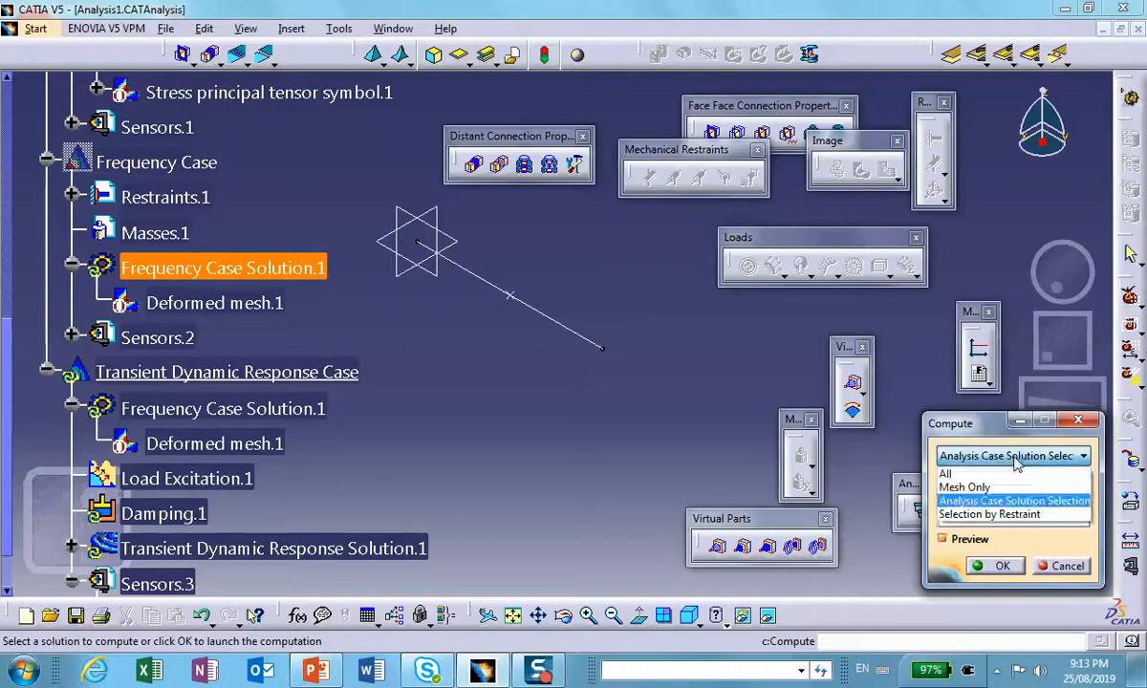
{"action": "left_click", "coordinate": [994, 471]}
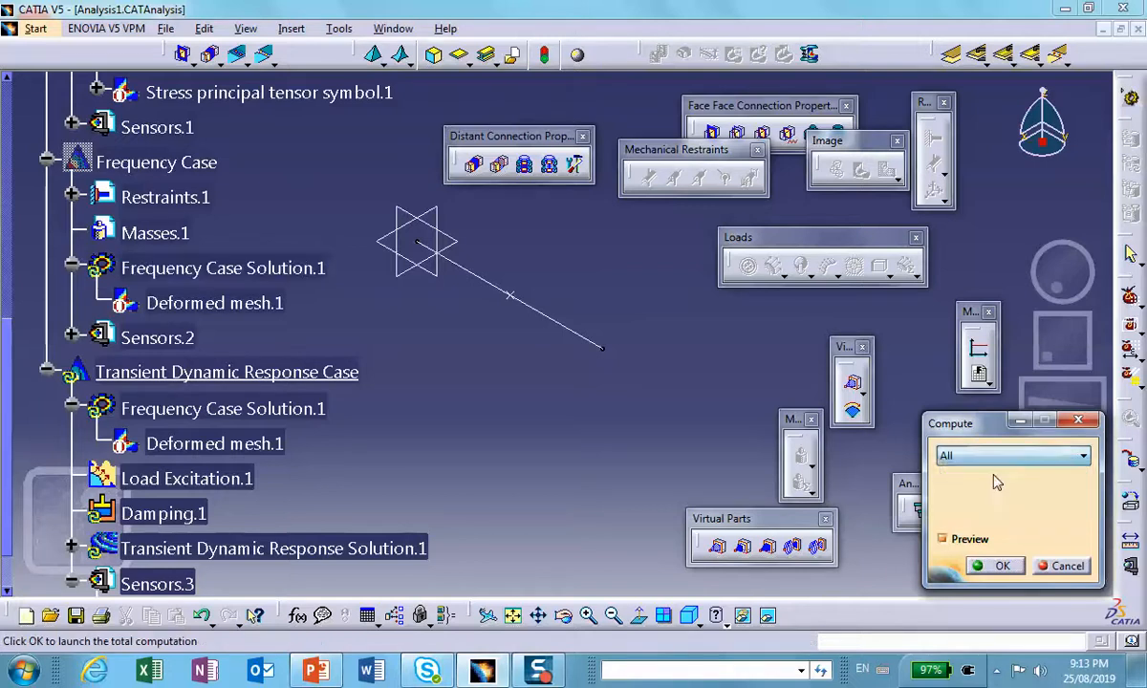
{"action": "left_click", "coordinate": [997, 567]}
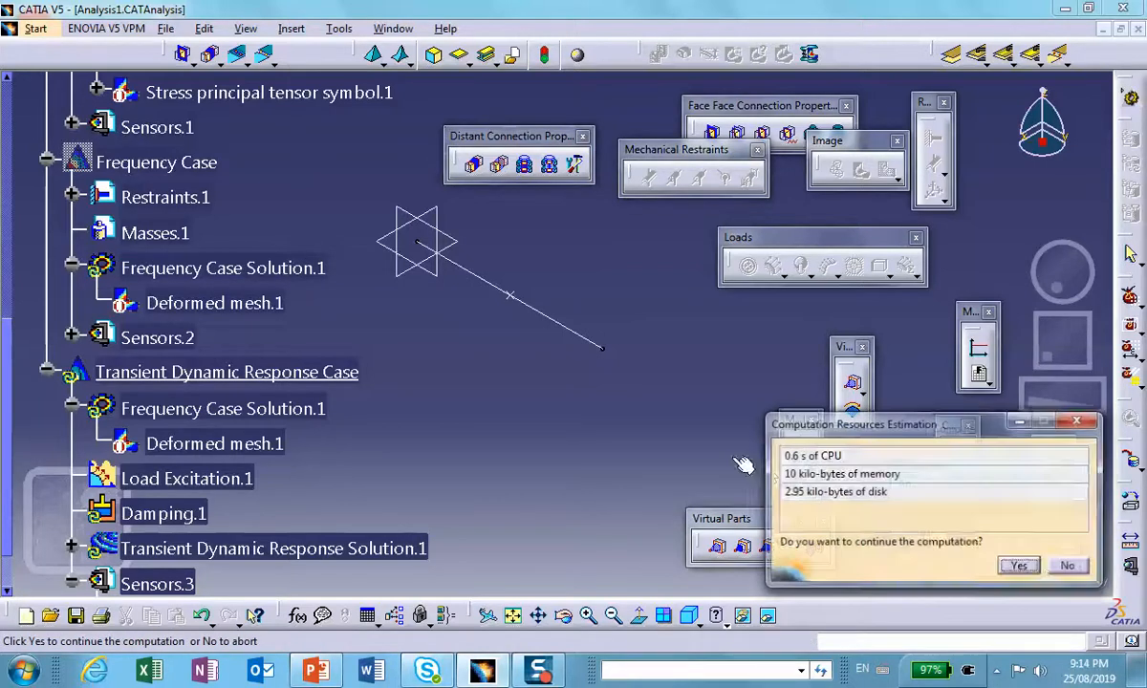
{"action": "left_click", "coordinate": [1019, 565]}
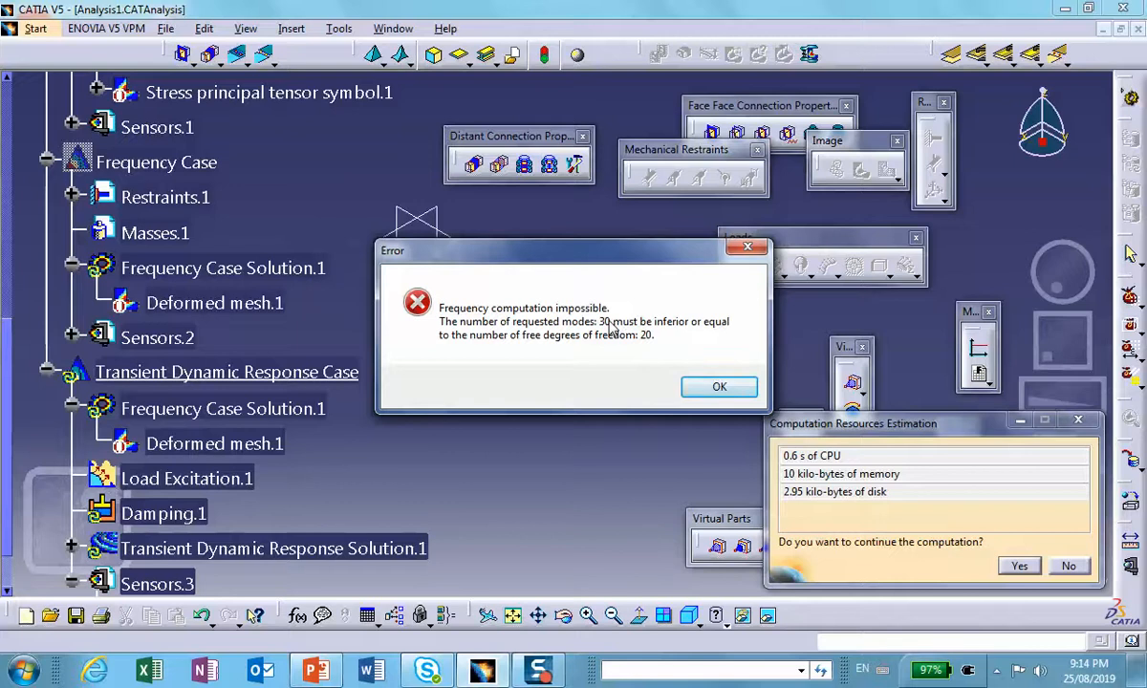
{"action": "left_click", "coordinate": [721, 392]}
{"action": "left_click", "coordinate": [719, 386]}
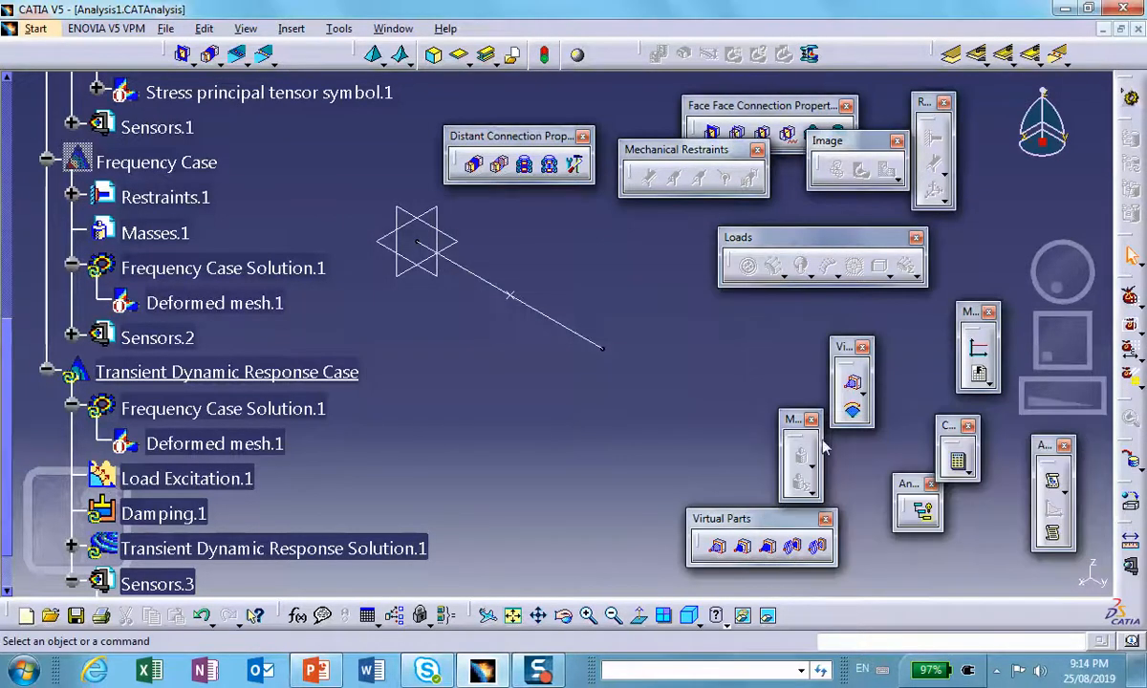
- Set the number of modes in the Frequency Case's Frequency Case Solution.1 to 19
{"action": "scroll", "coordinate": [263, 277], "scroll_direction": "up", "scroll_amount": 1}
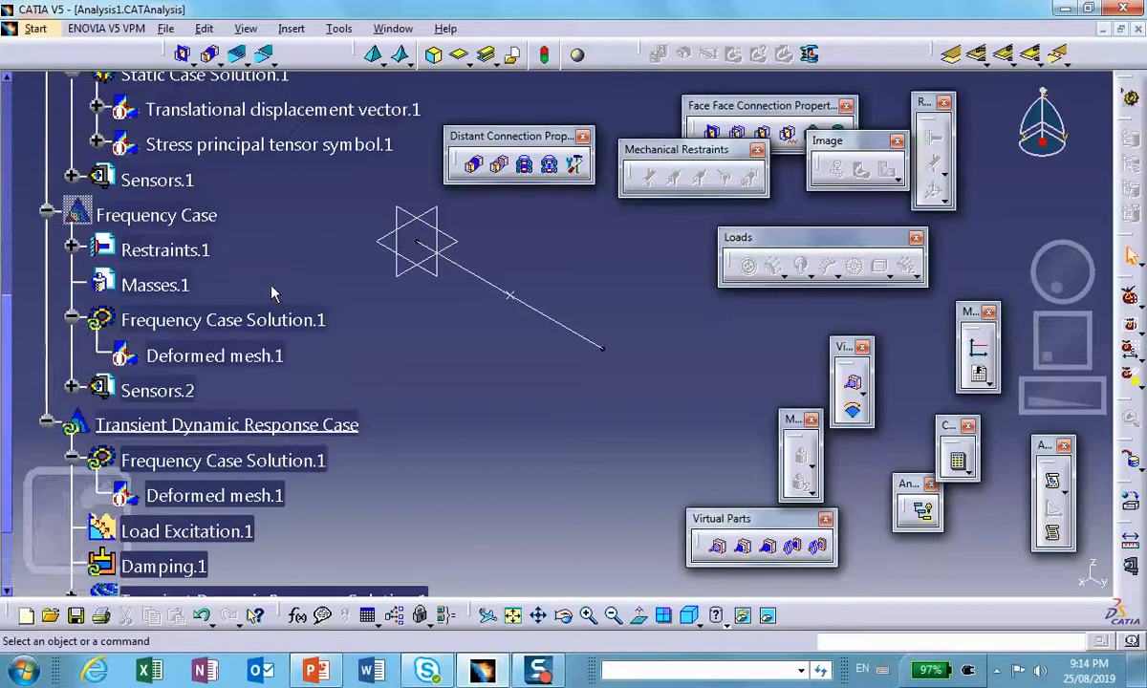
{"action": "double_click", "coordinate": [125, 215]}
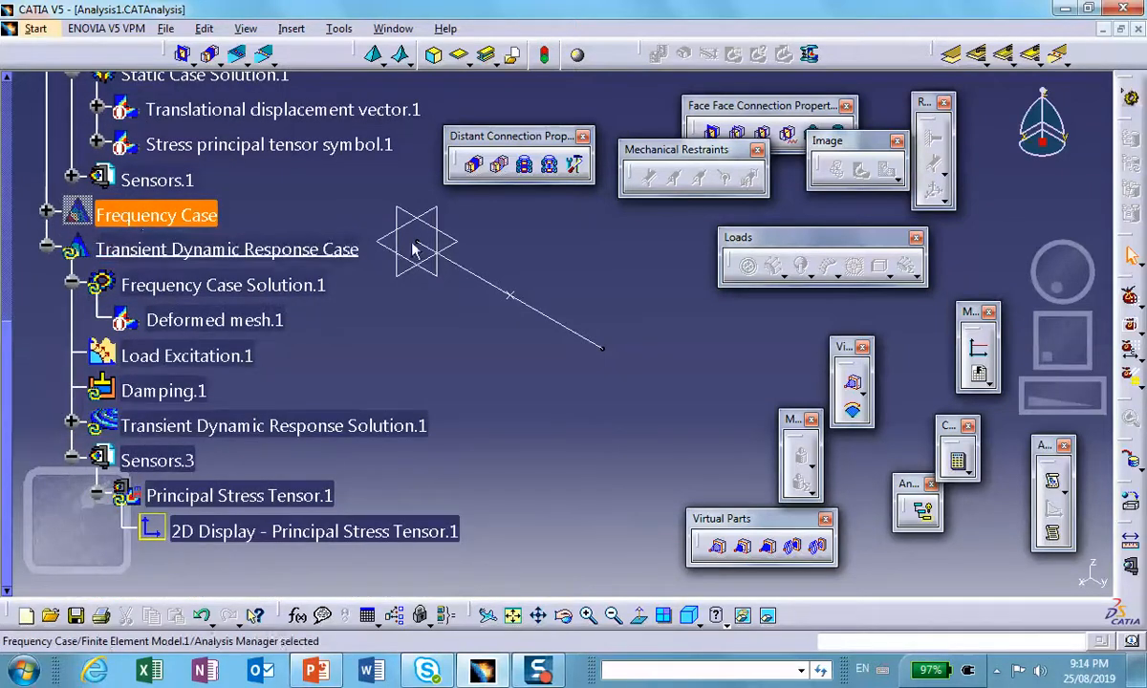
{"action": "left_click", "coordinate": [46, 211]}
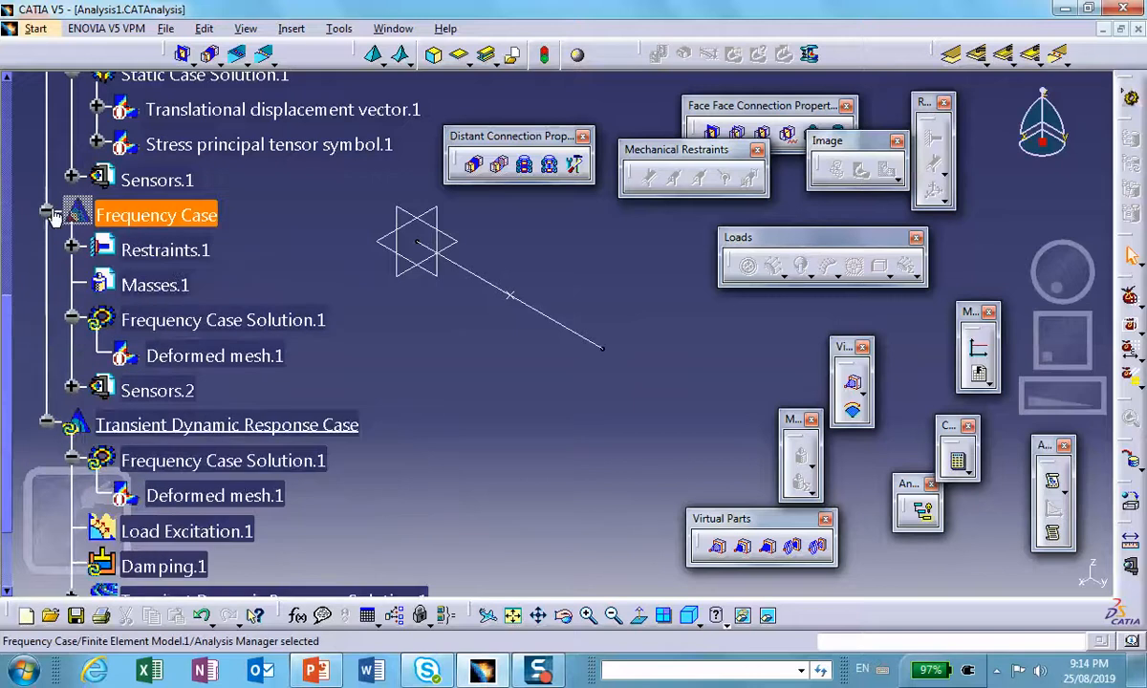
{"action": "double_click", "coordinate": [145, 219]}
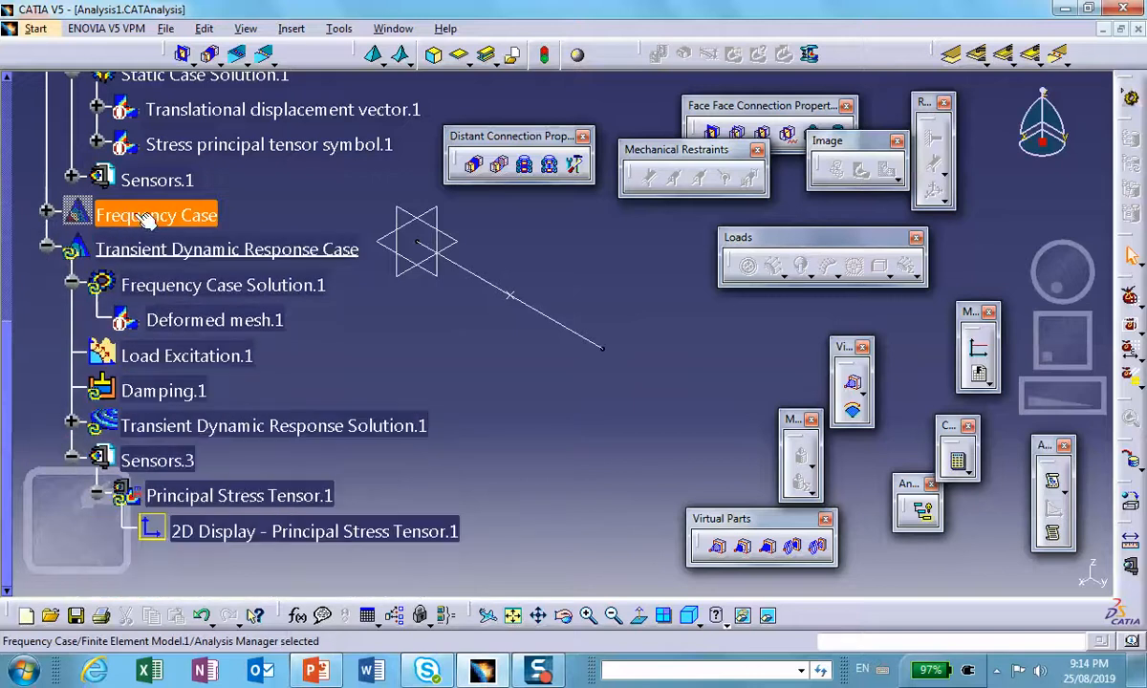
{"action": "left_click", "coordinate": [45, 211]}
{"action": "double_click", "coordinate": [187, 319]}
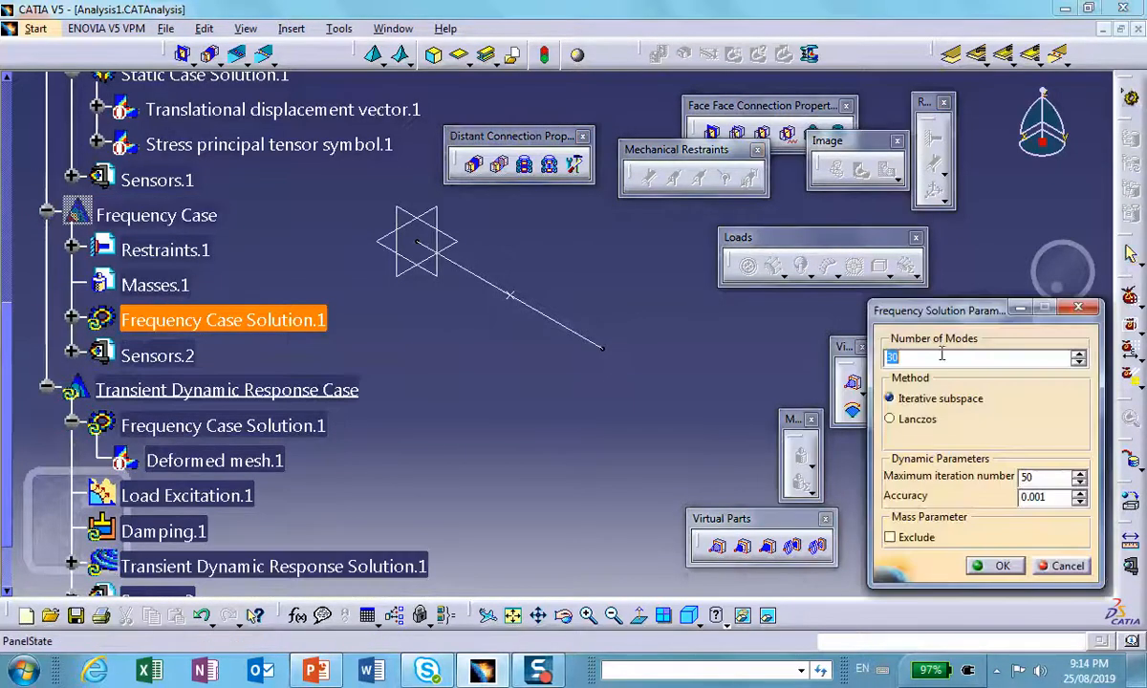
{"action": "left_click", "coordinate": [913, 355]}
{"action": "type", "text": "19"}
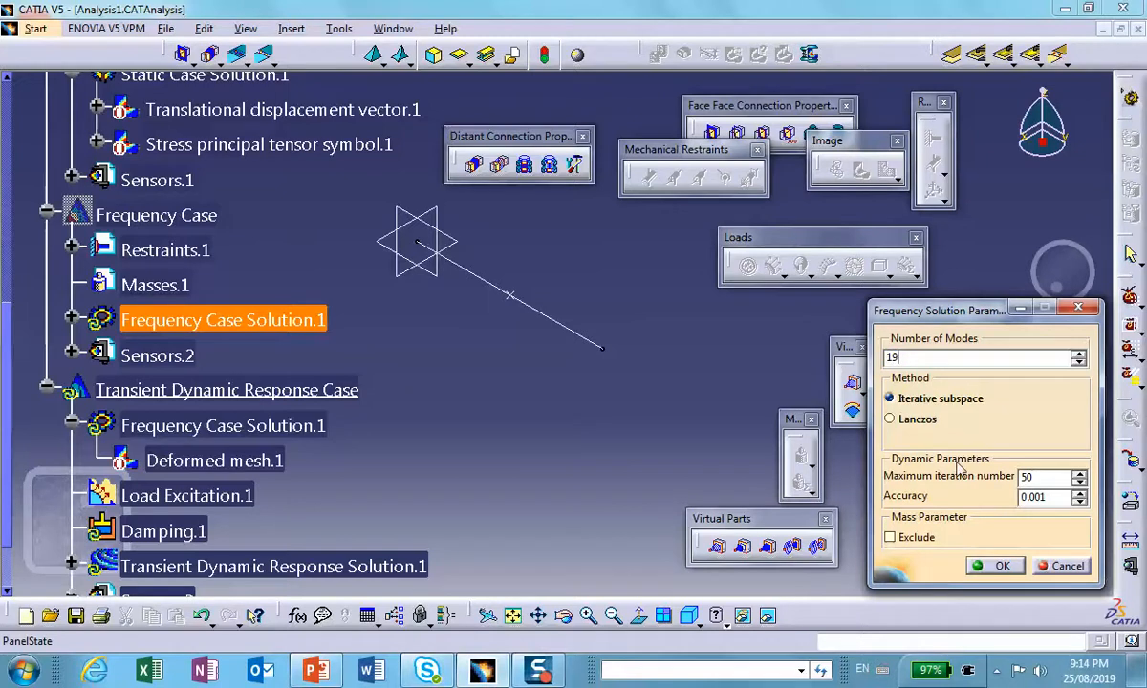
{"action": "left_click", "coordinate": [997, 565]}
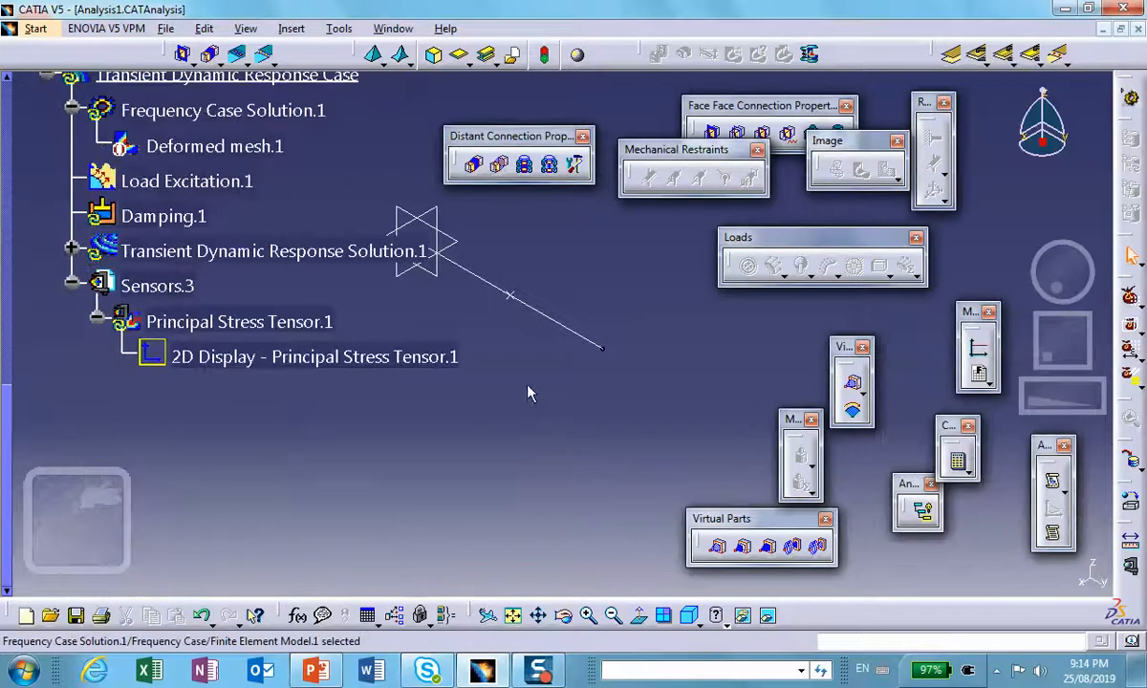
- Compute all solutions of the analysis with 19 modes, accepting the resource estimate
{"action": "left_click", "coordinate": [959, 465]}
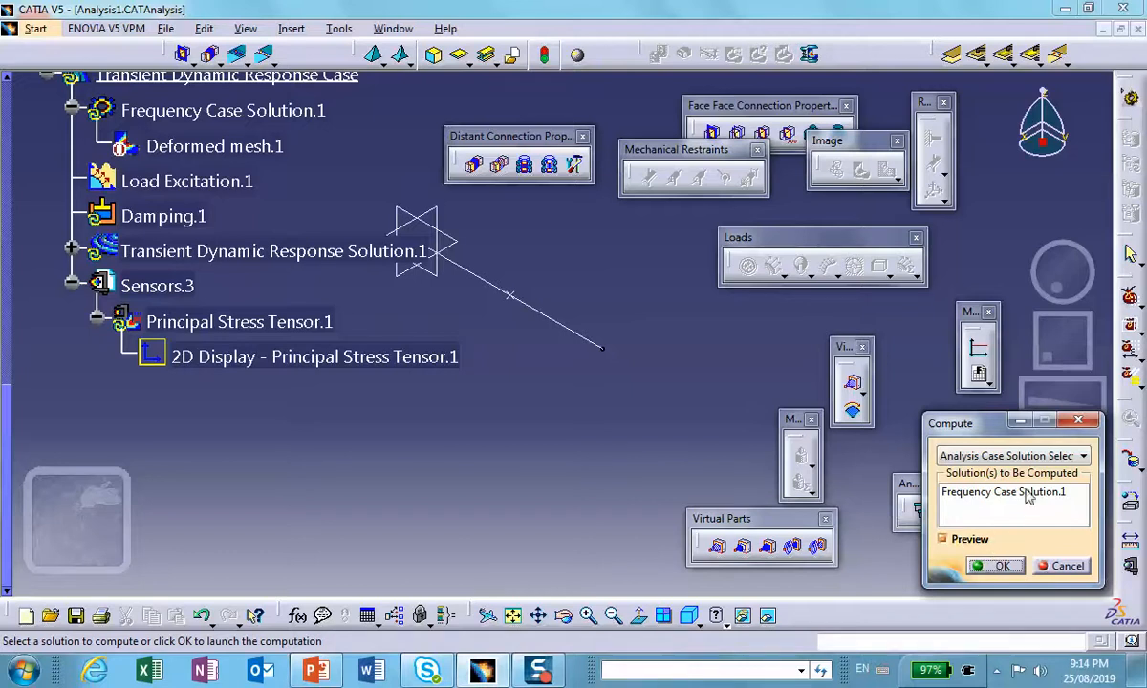
{"action": "left_click", "coordinate": [1029, 455]}
{"action": "left_click", "coordinate": [1013, 467]}
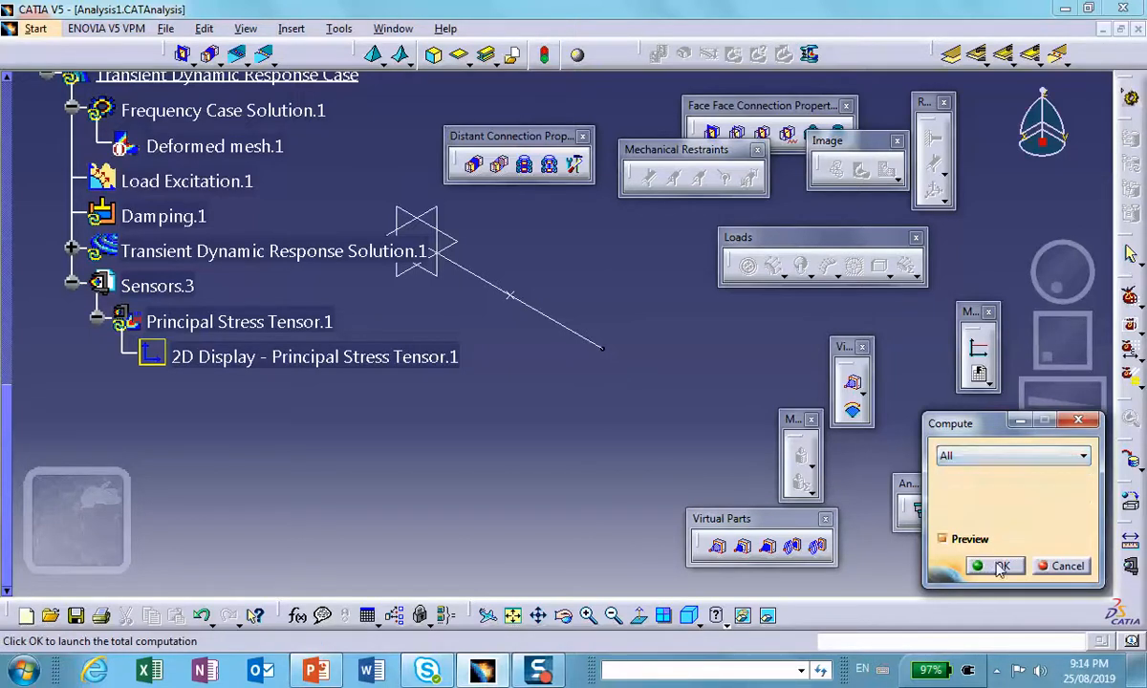
{"action": "left_click", "coordinate": [998, 565]}
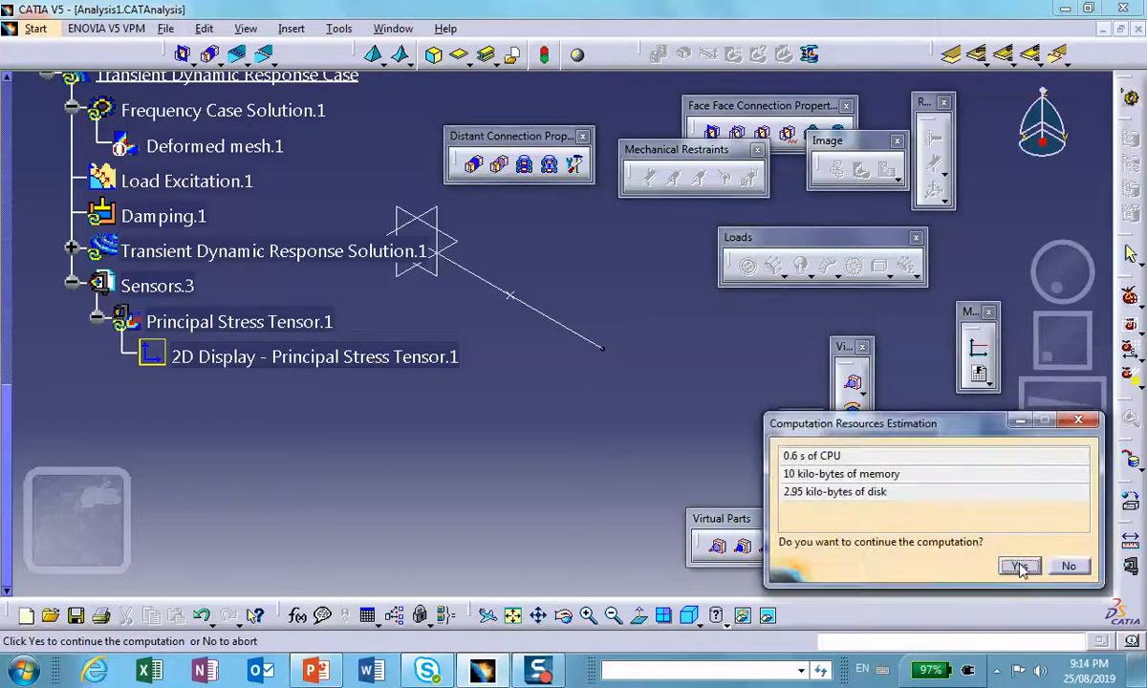
{"action": "left_click", "coordinate": [1019, 567]}
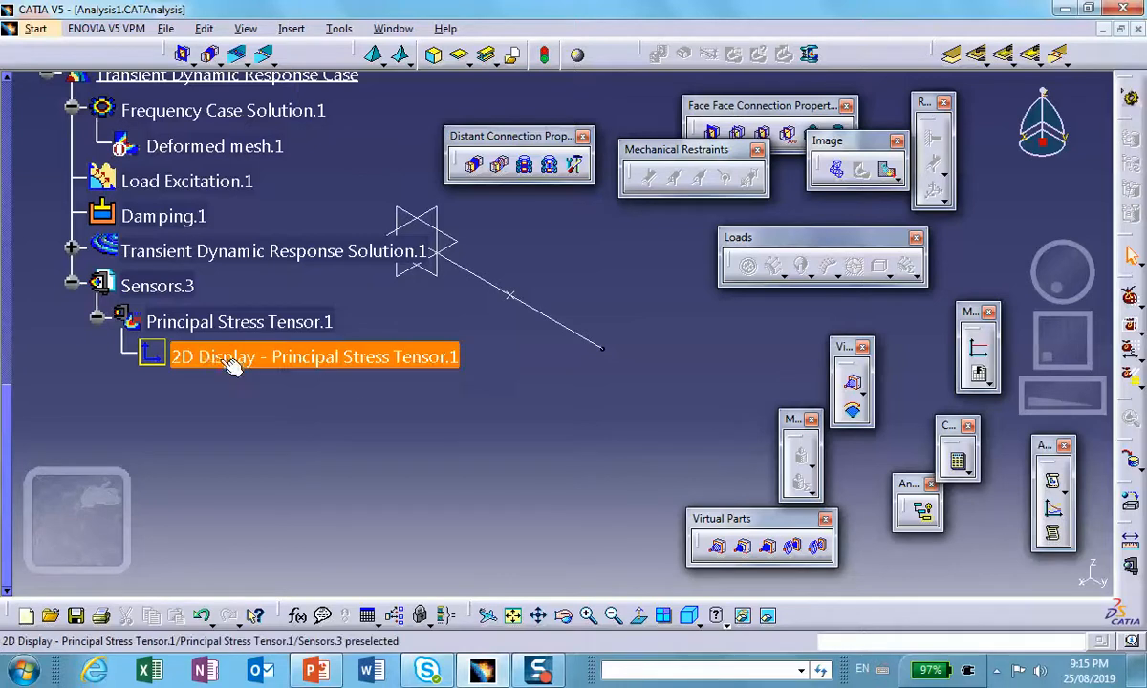
- Open the 2D display of Principal Stress Tensor.1 and examine the recomputed stress-time curve
{"action": "right_click", "coordinate": [287, 361]}
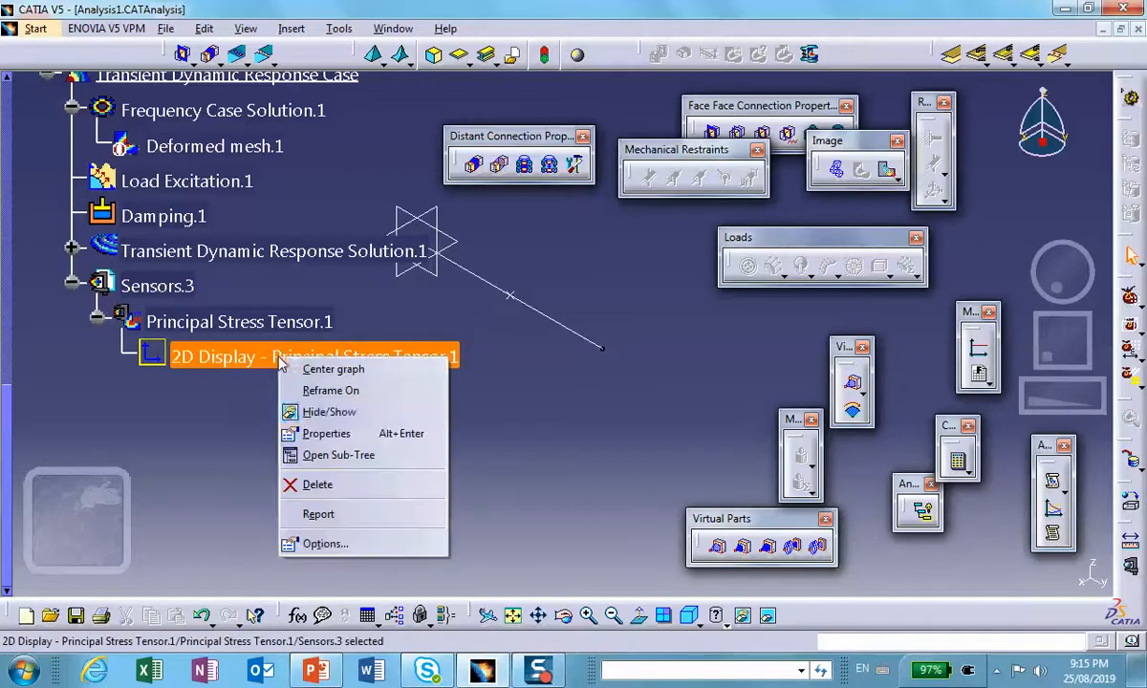
{"action": "left_click", "coordinate": [551, 487]}
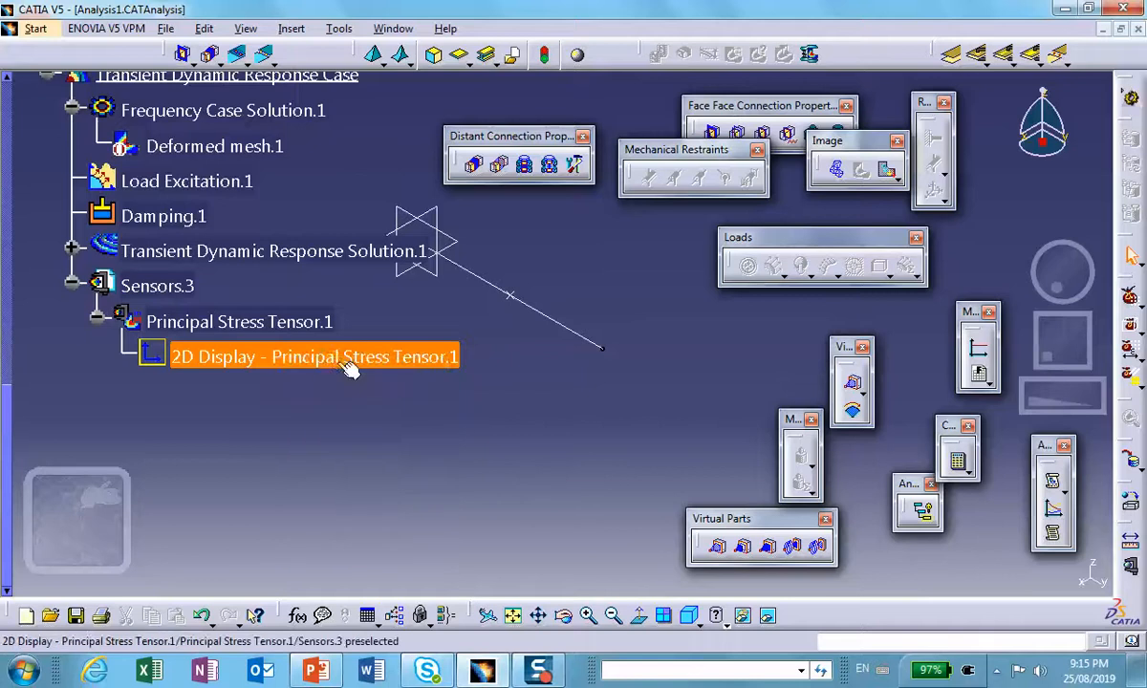
{"action": "double_click", "coordinate": [346, 360]}
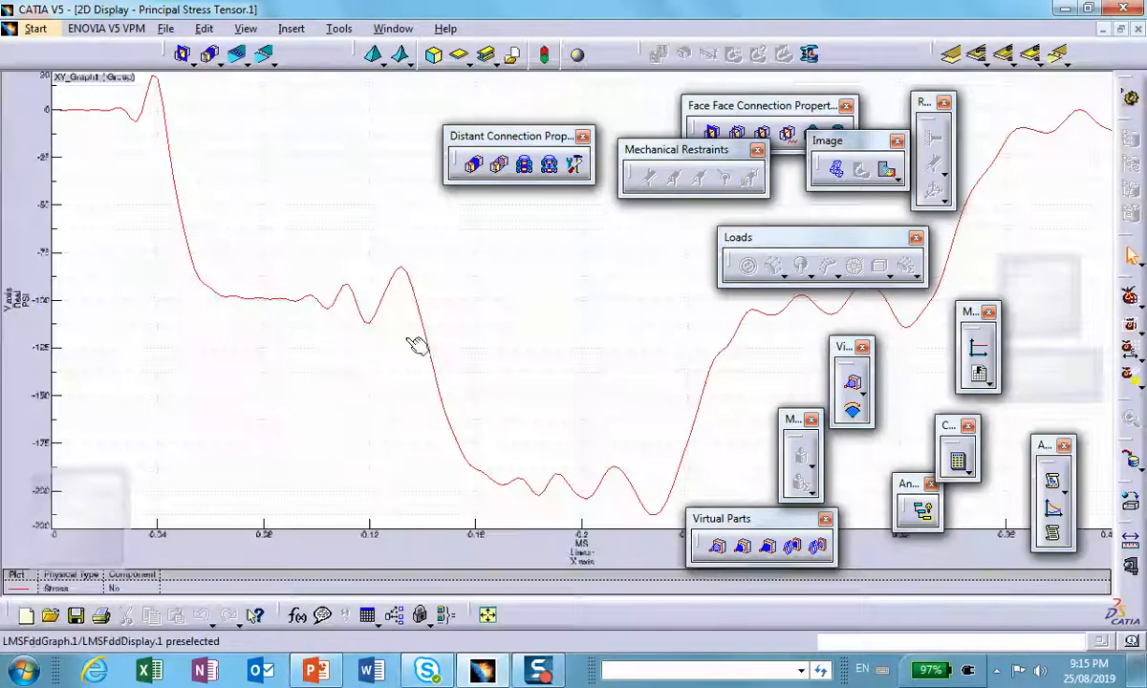
{"action": "middle_click_drag", "start_coordinate": [412, 341], "coordinate": [353, 347], "text": "ctrl"}
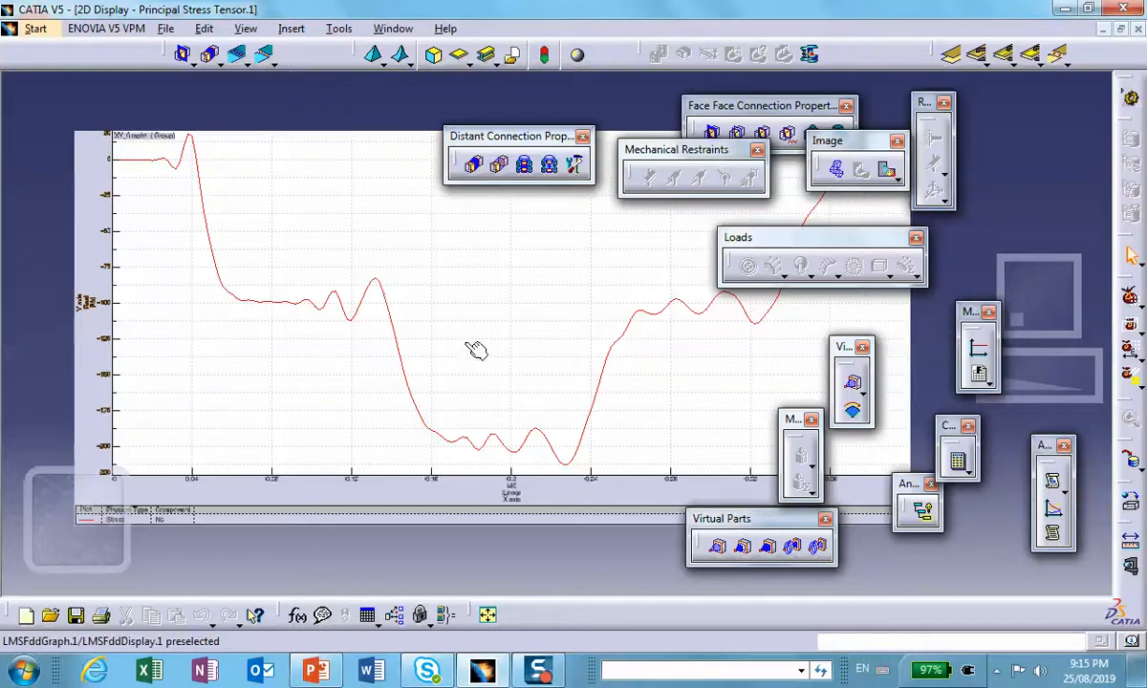
- Return to the analysis document and set the element size of the bar's 1D Mesh.1 beam mesh to 0.5 in
{"action": "left_click", "coordinate": [1103, 32]}
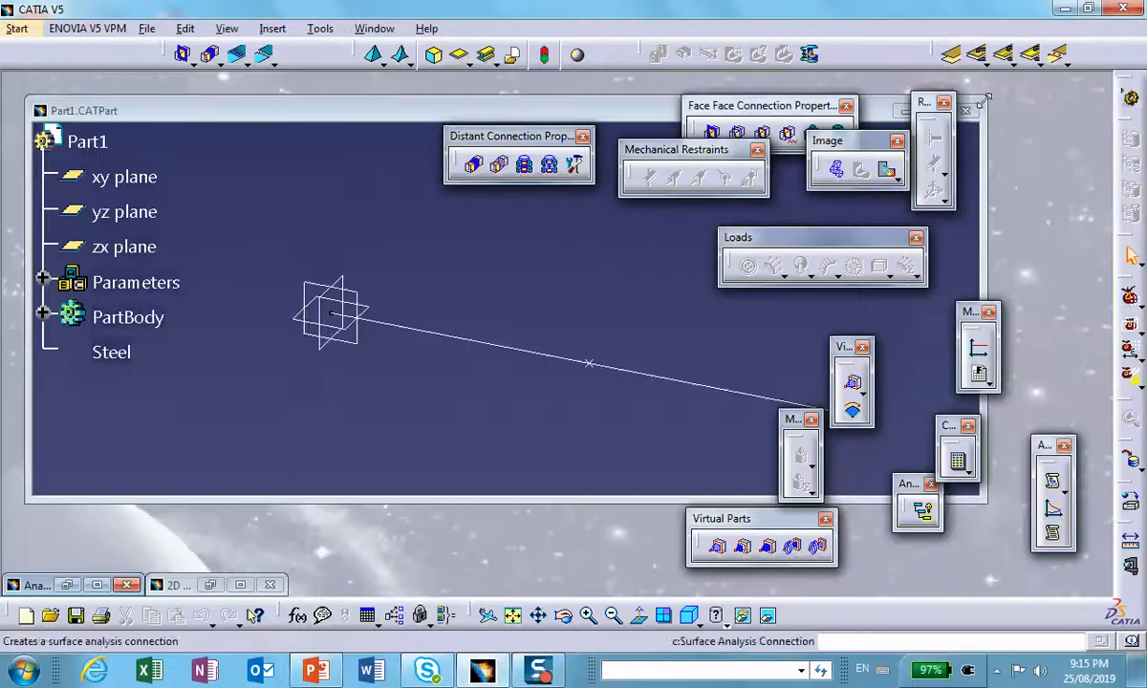
{"action": "left_click", "coordinate": [96, 585]}
{"action": "scroll", "coordinate": [430, 226], "scroll_direction": "up", "scroll_amount": 5}
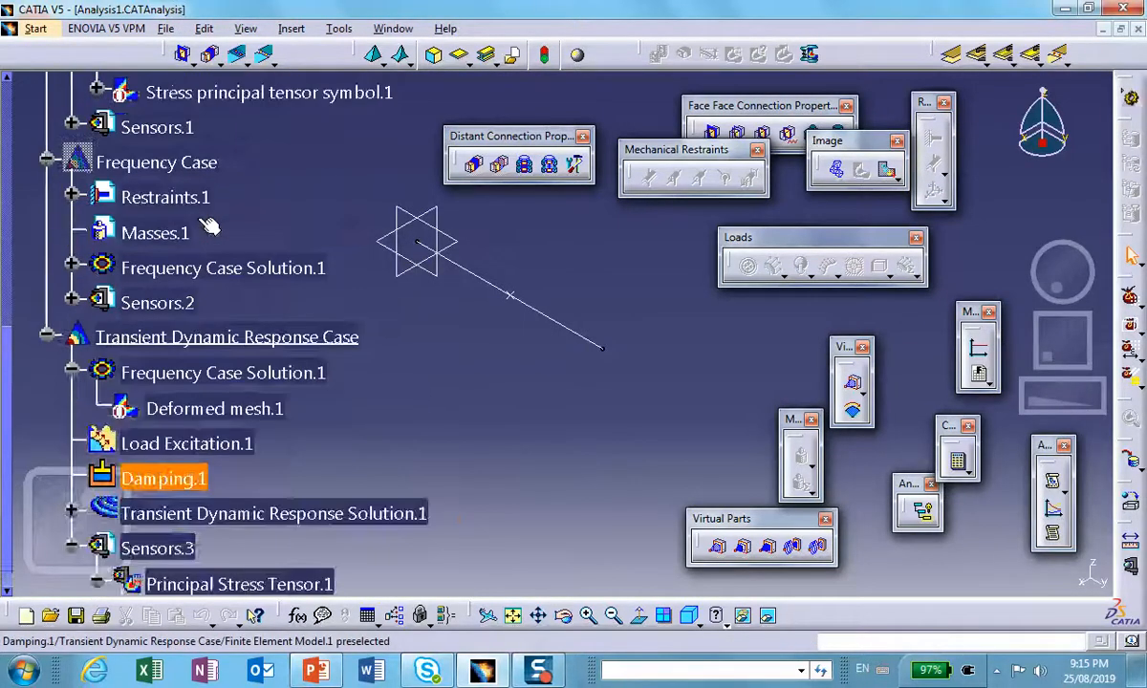
{"action": "scroll", "coordinate": [216, 218], "scroll_direction": "up", "scroll_amount": 2}
{"action": "scroll", "coordinate": [215, 191], "scroll_direction": "up", "scroll_amount": 3}
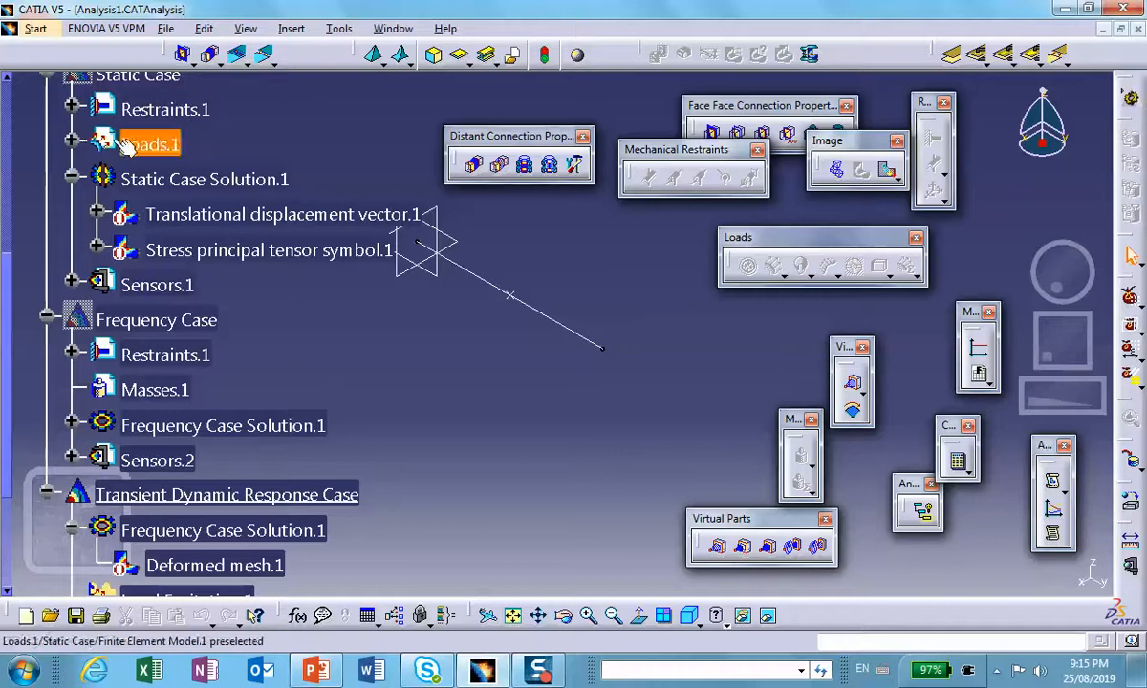
{"action": "scroll", "coordinate": [82, 139], "scroll_direction": "up", "scroll_amount": 3}
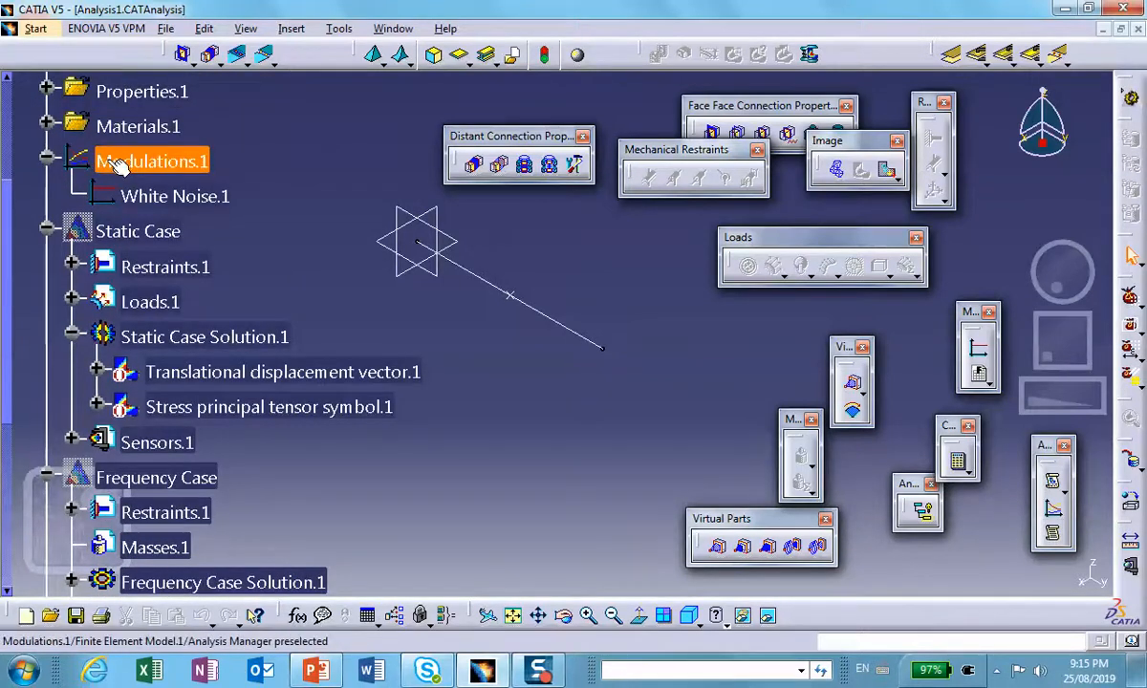
{"action": "scroll", "coordinate": [102, 158], "scroll_direction": "up", "scroll_amount": 3}
{"action": "left_click", "coordinate": [191, 178]}
{"action": "double_click", "coordinate": [191, 178]}
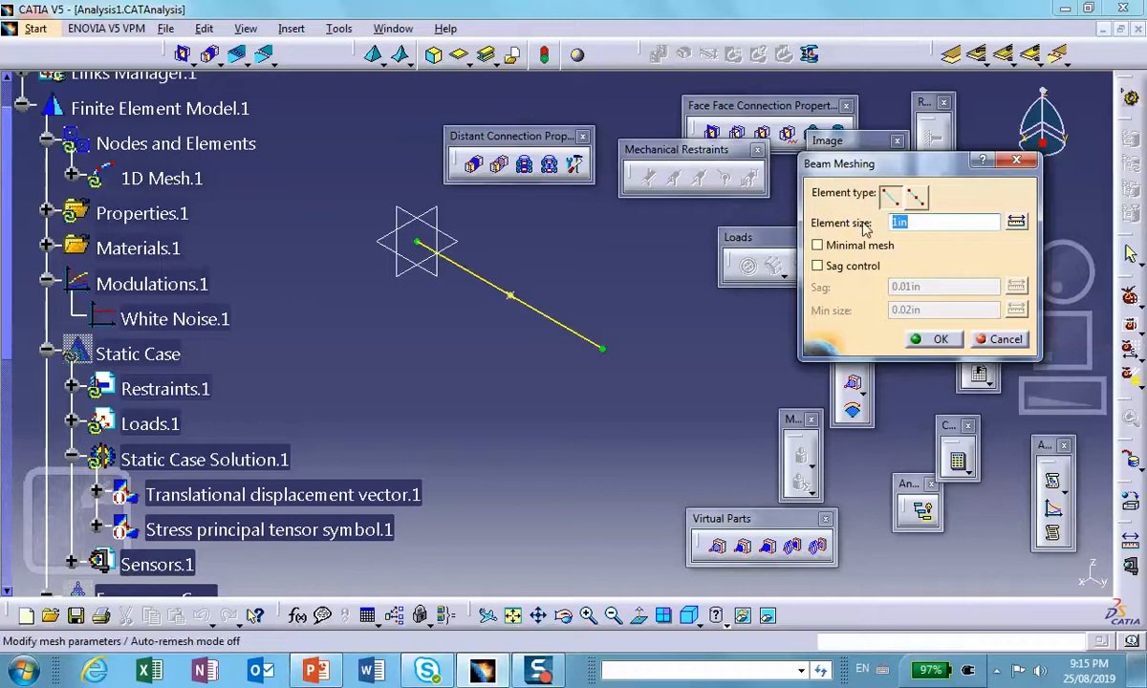
{"action": "key", "text": "BackSpace"}
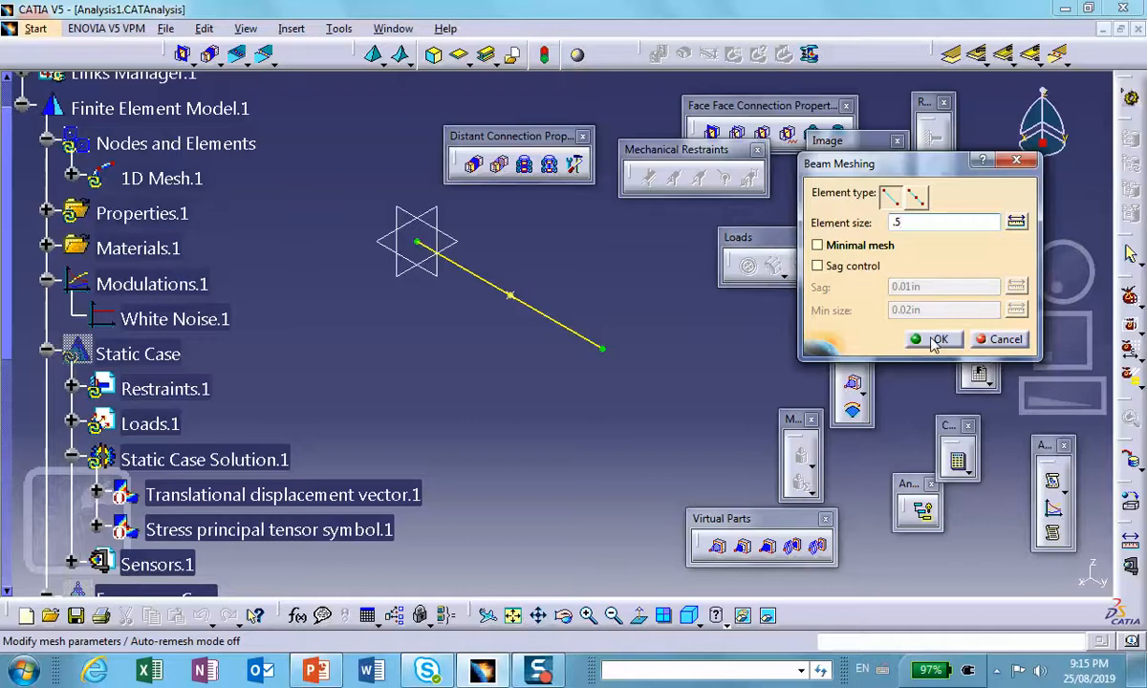
{"action": "left_click", "coordinate": [935, 340]}
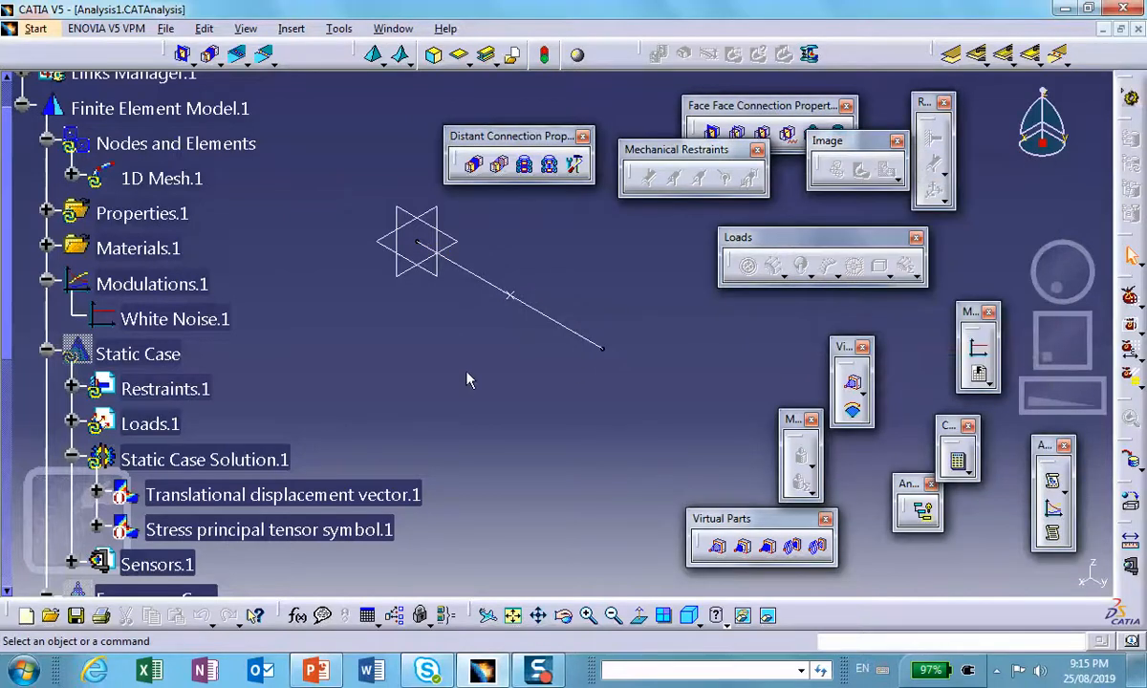
- Set the number of modes in the Frequency Case's Frequency Case Solution.1 to 35
{"action": "scroll", "coordinate": [466, 379], "scroll_direction": "down", "scroll_amount": 6}
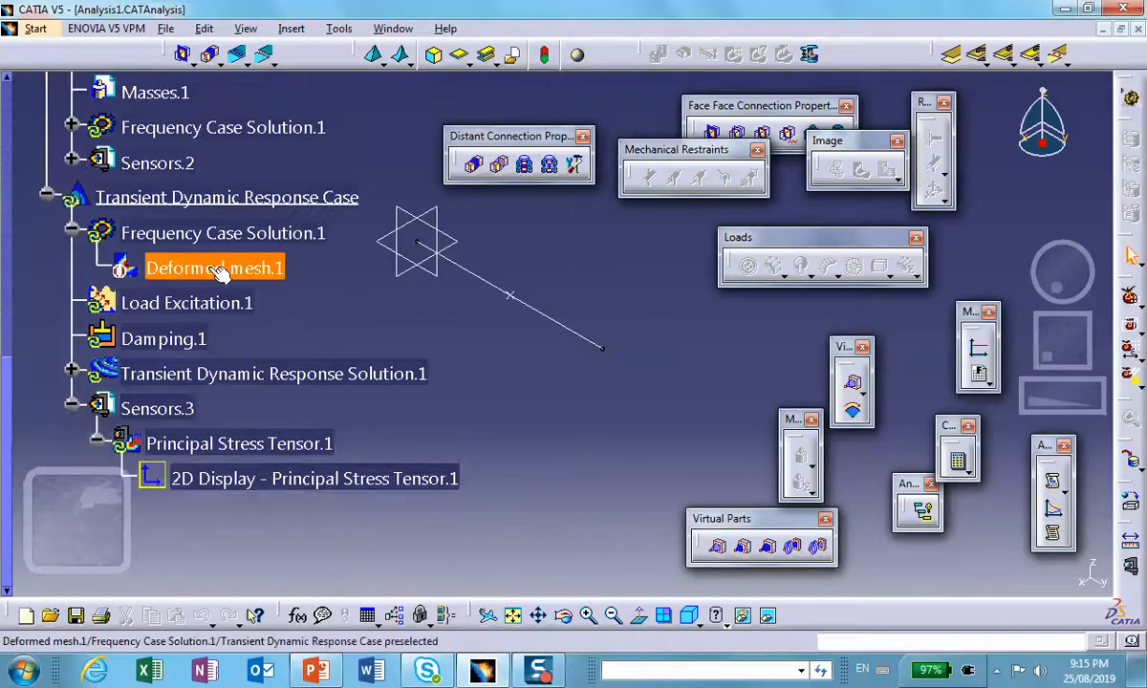
{"action": "scroll", "coordinate": [196, 268], "scroll_direction": "up", "scroll_amount": 2}
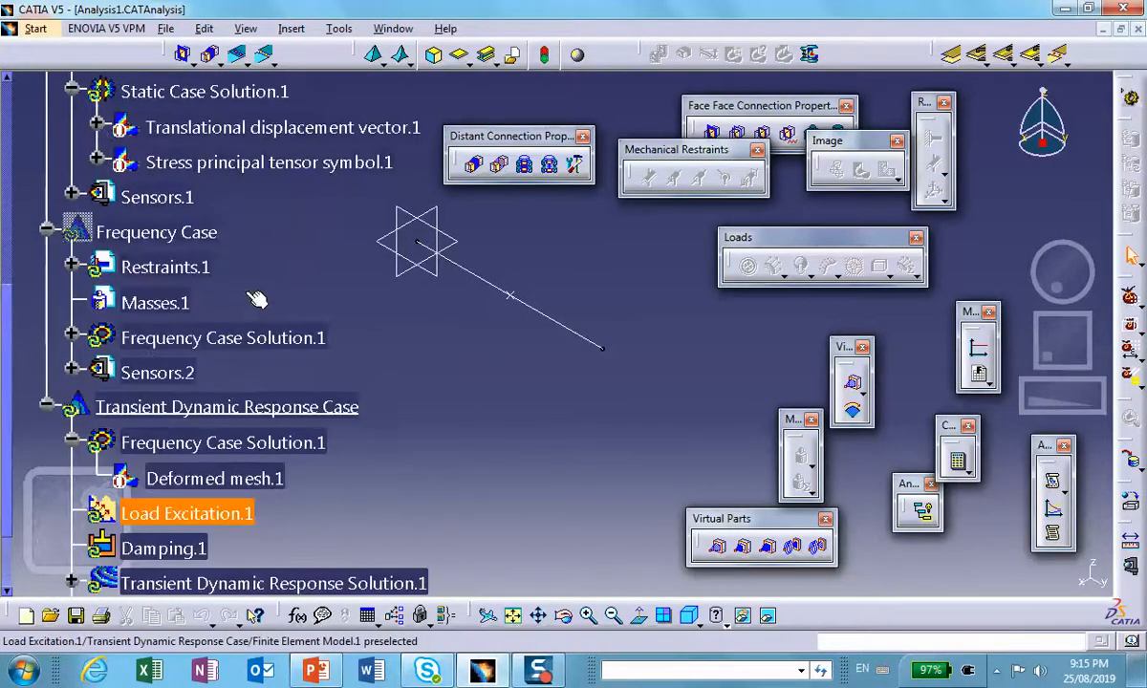
{"action": "double_click", "coordinate": [200, 337]}
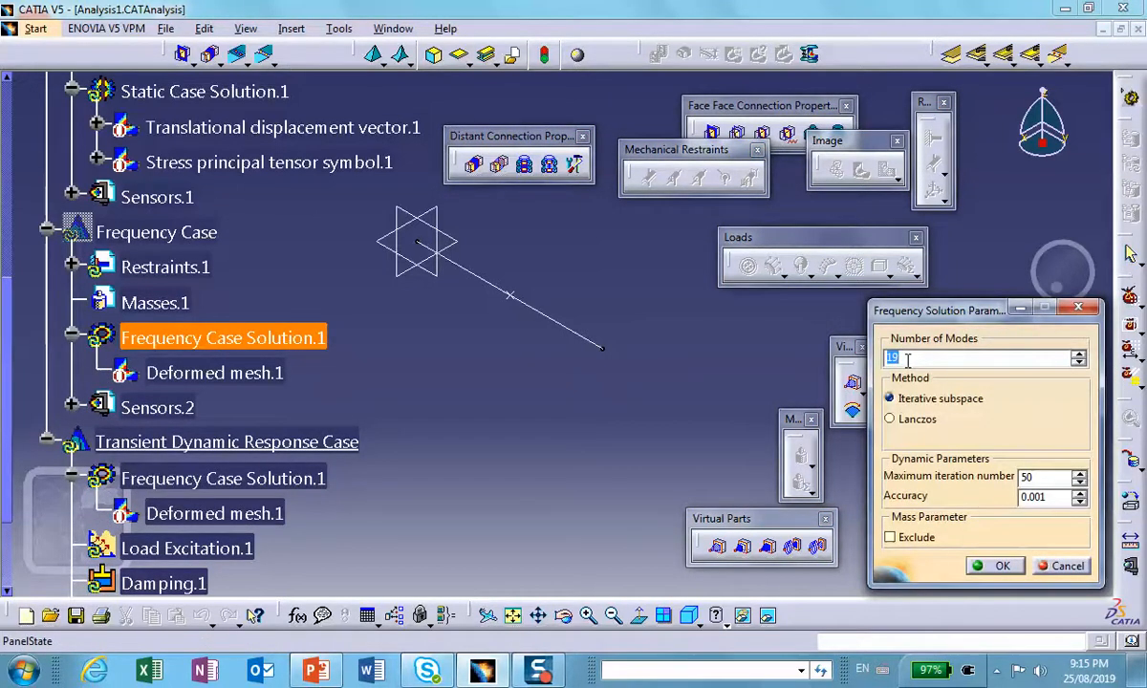
{"action": "type", "text": "35"}
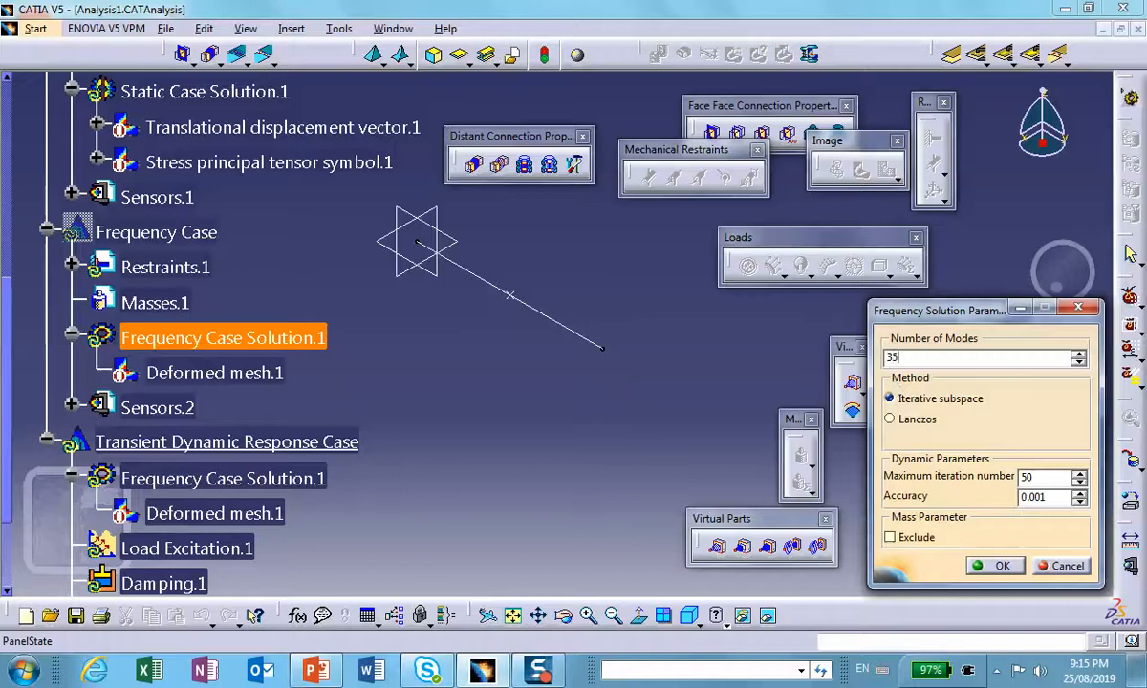
{"action": "left_click", "coordinate": [999, 564]}
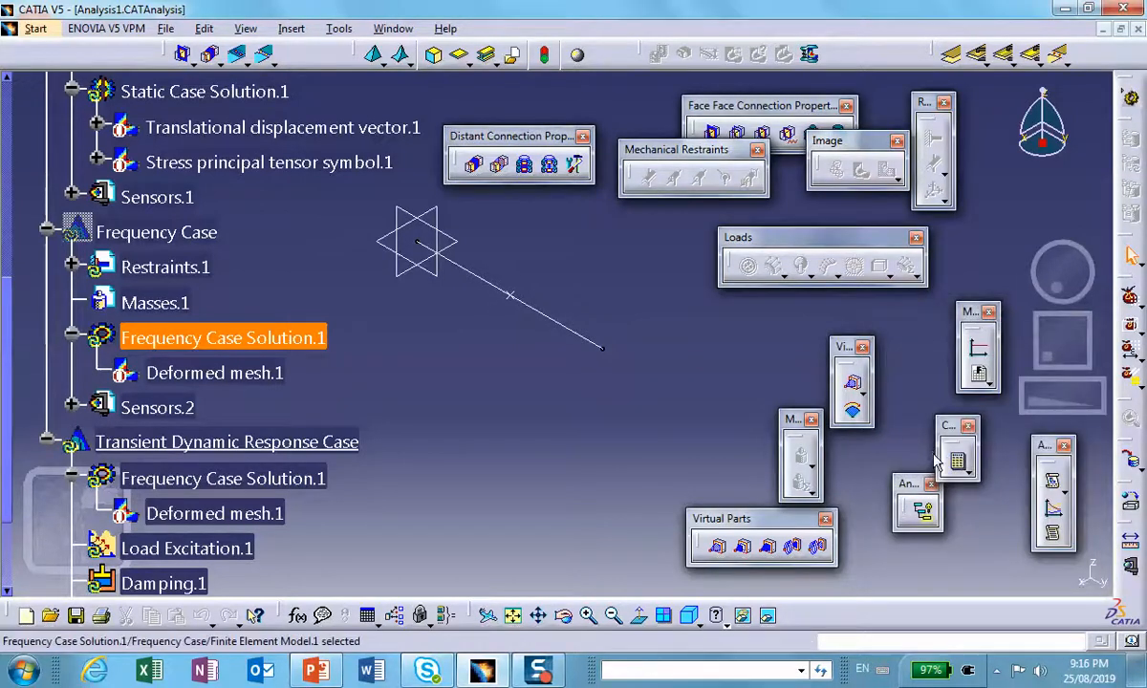
- Compute all solutions of the analysis with the refined mesh and 35 modes, accepting the resource estimate
{"action": "left_click", "coordinate": [951, 457]}
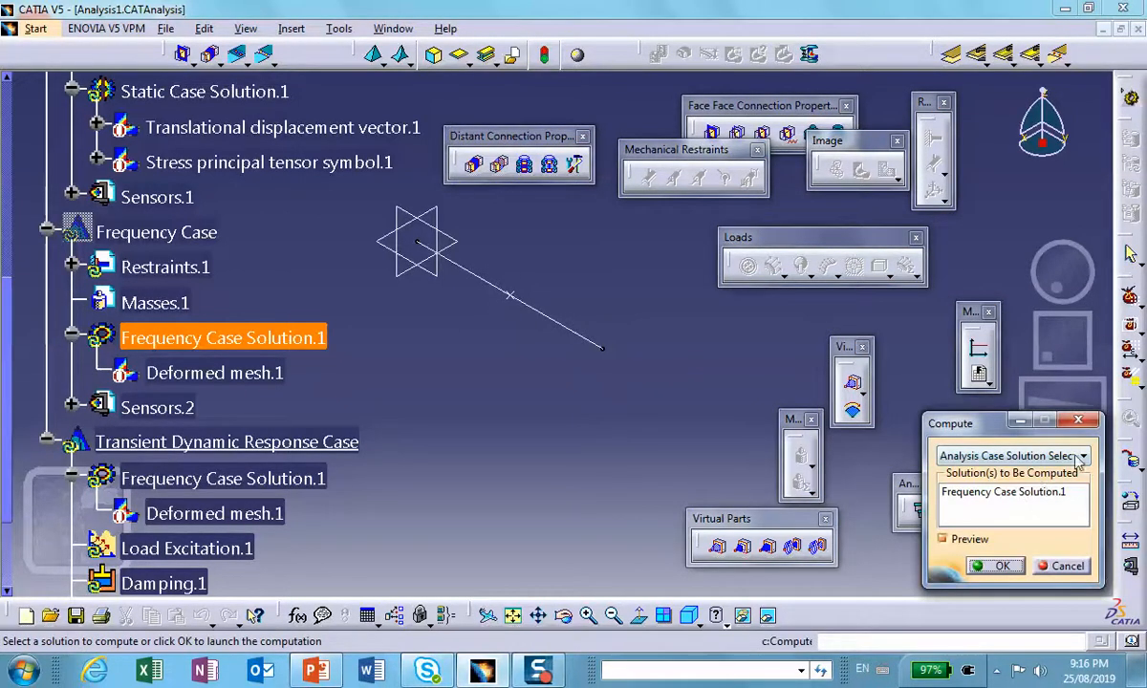
{"action": "left_click", "coordinate": [1080, 459]}
{"action": "left_click", "coordinate": [1004, 475]}
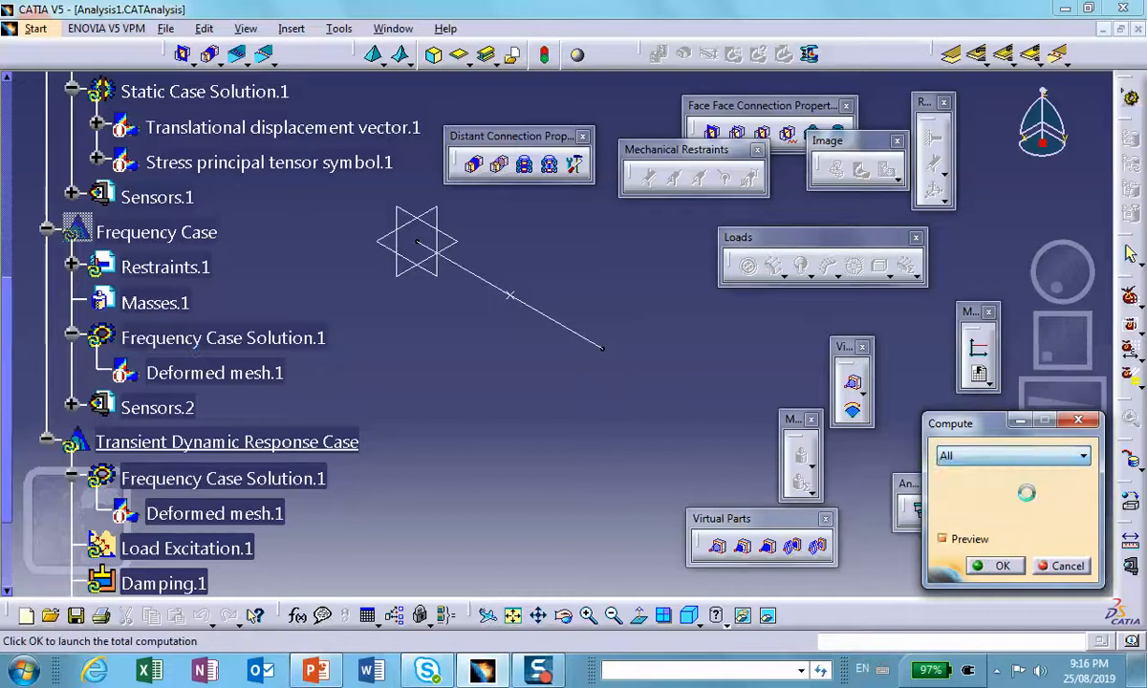
{"action": "left_click", "coordinate": [996, 565]}
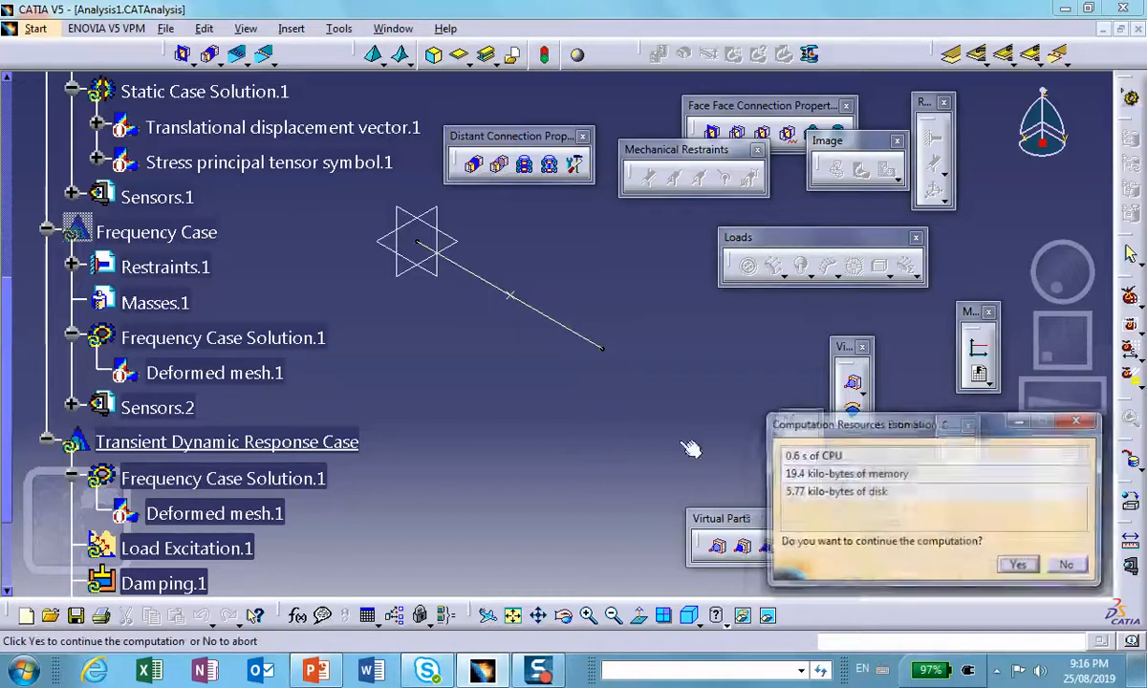
{"action": "left_click", "coordinate": [1020, 566]}
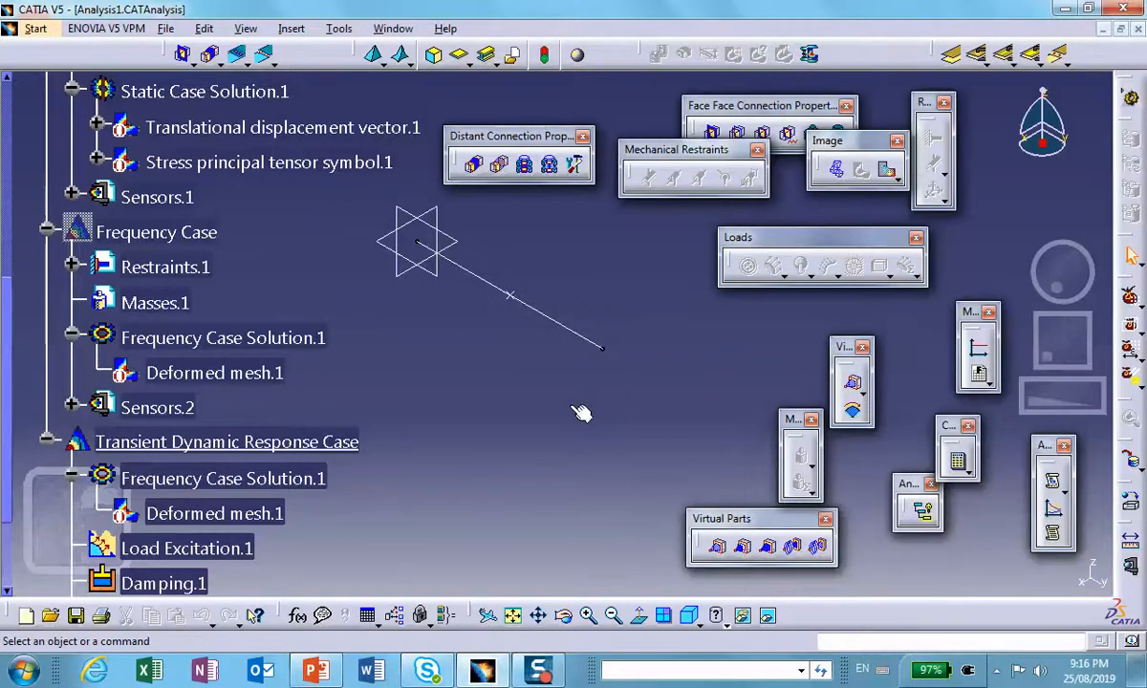
- Open the 2D display of Principal Stress Tensor.1 and compare its stress-time curve with the textbook plot on the PowerPoint slide
{"action": "double_click", "coordinate": [315, 304]}
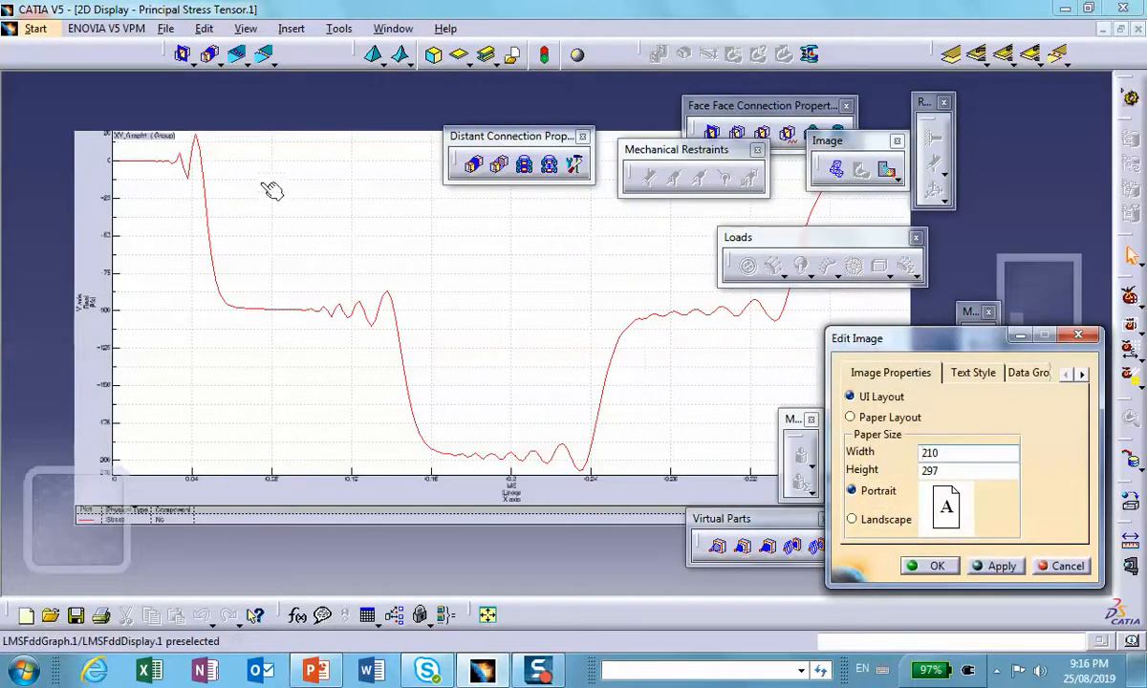
{"action": "left_click", "coordinate": [932, 565]}
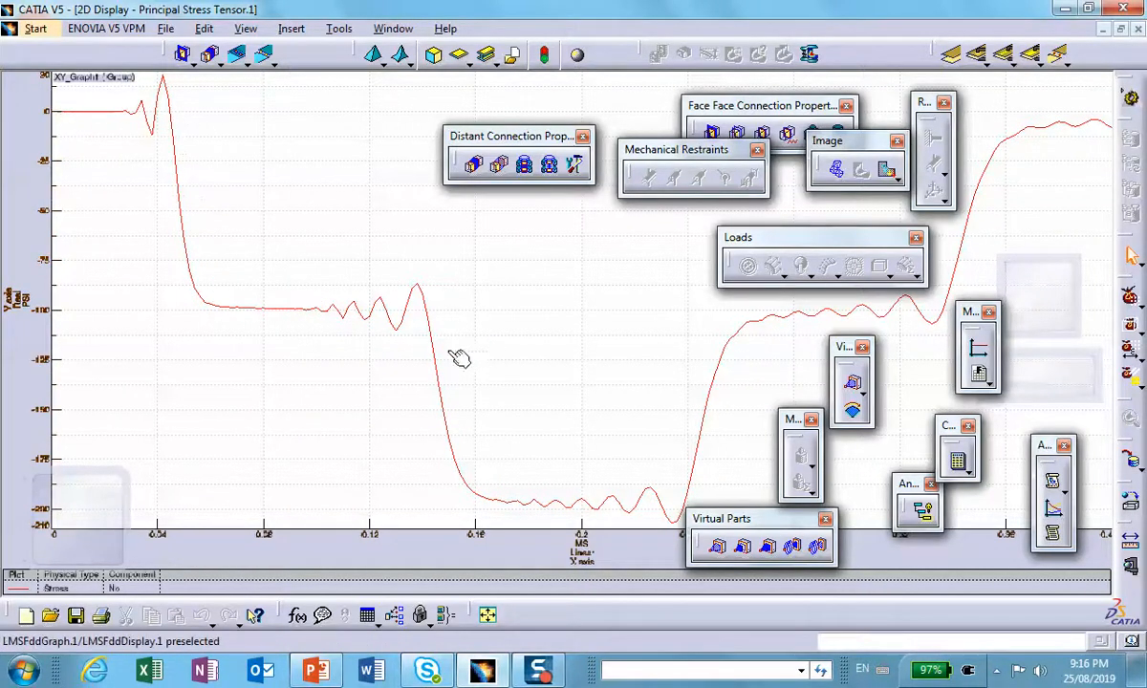
{"action": "left_click", "coordinate": [427, 392]}
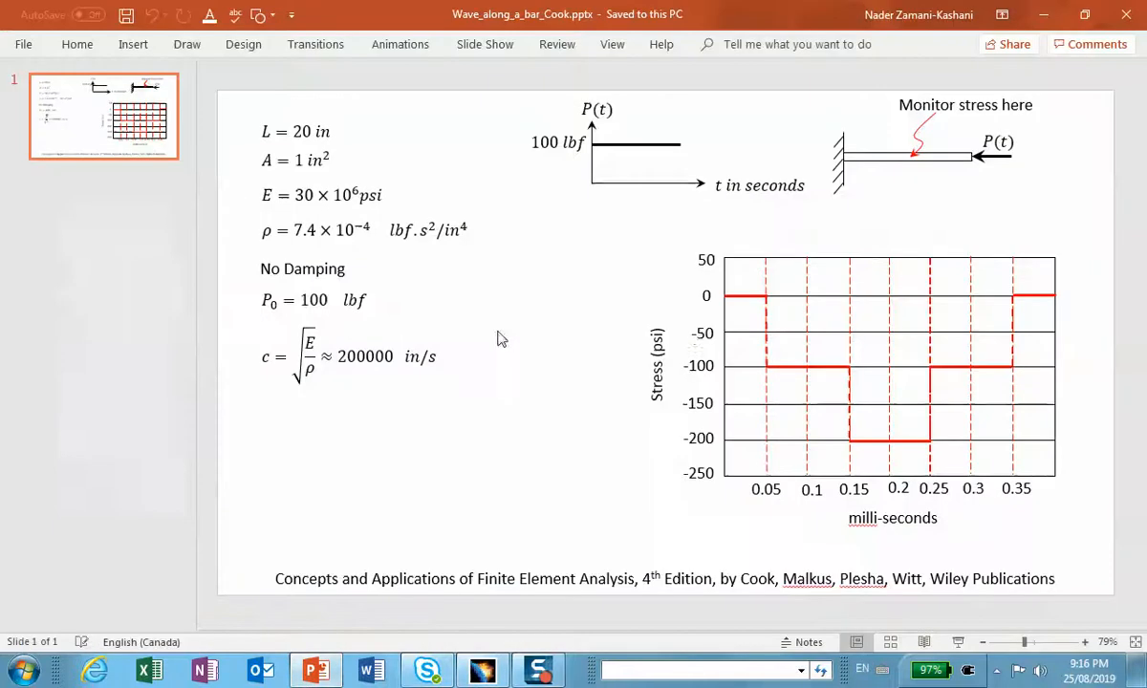
{"action": "left_click", "coordinate": [1043, 15]}
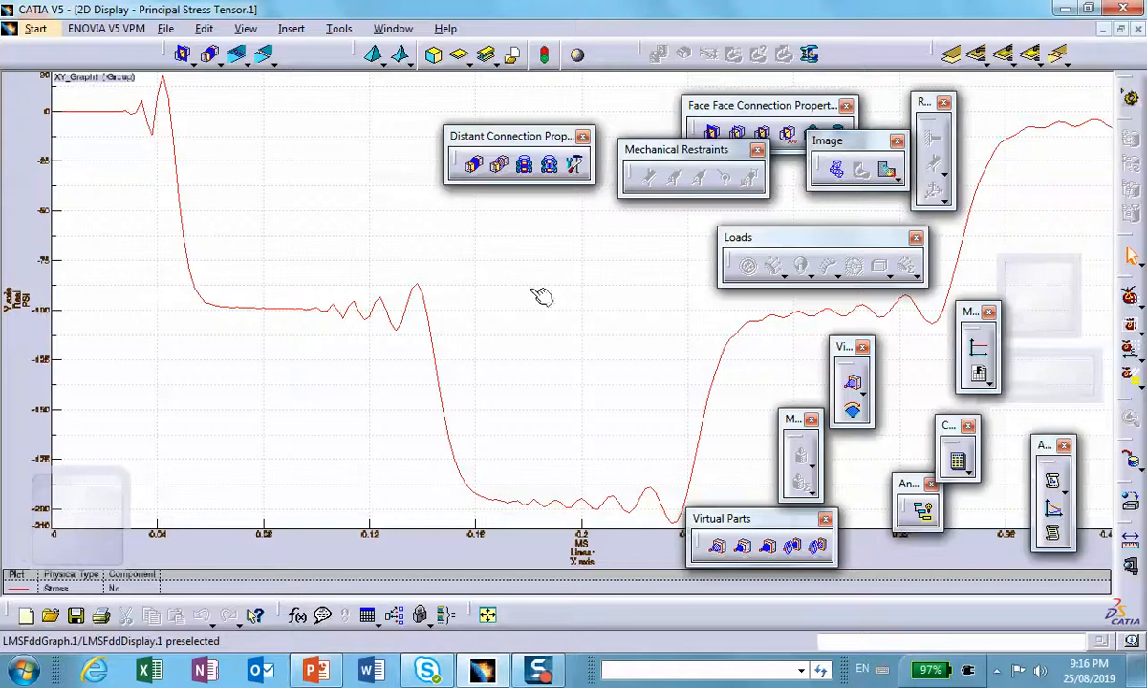
- Check the data selection options of the stress-time graph in the 2D display
{"action": "right_click", "coordinate": [265, 182]}
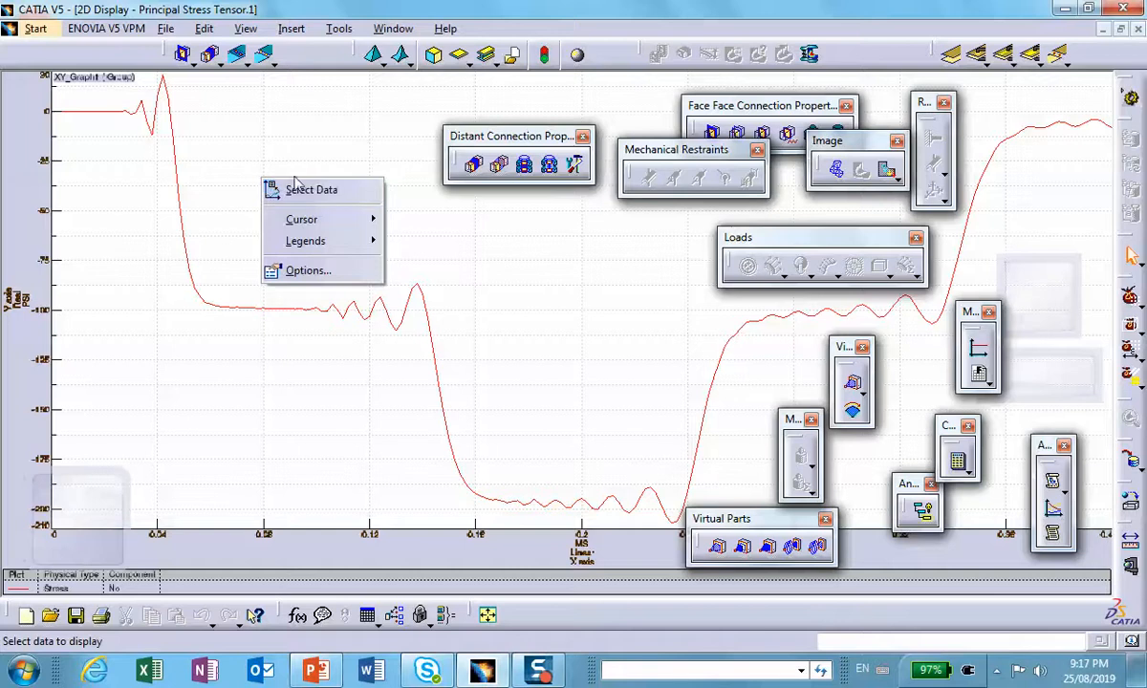
{"action": "left_click", "coordinate": [326, 194]}
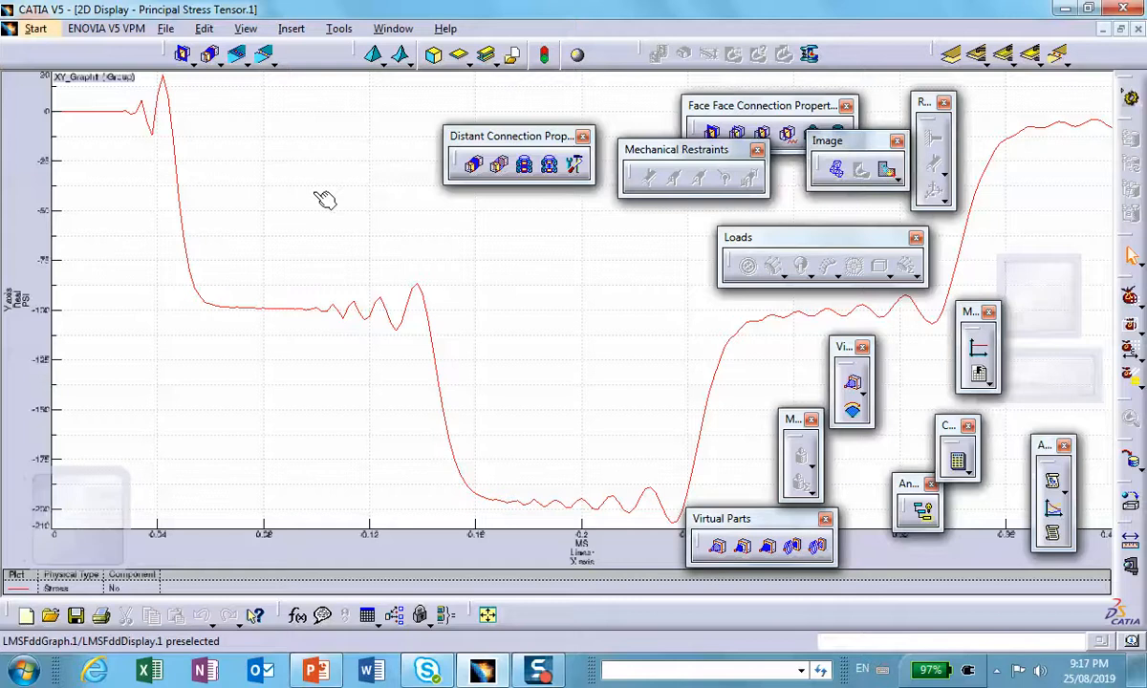
{"action": "right_click", "coordinate": [325, 199]}
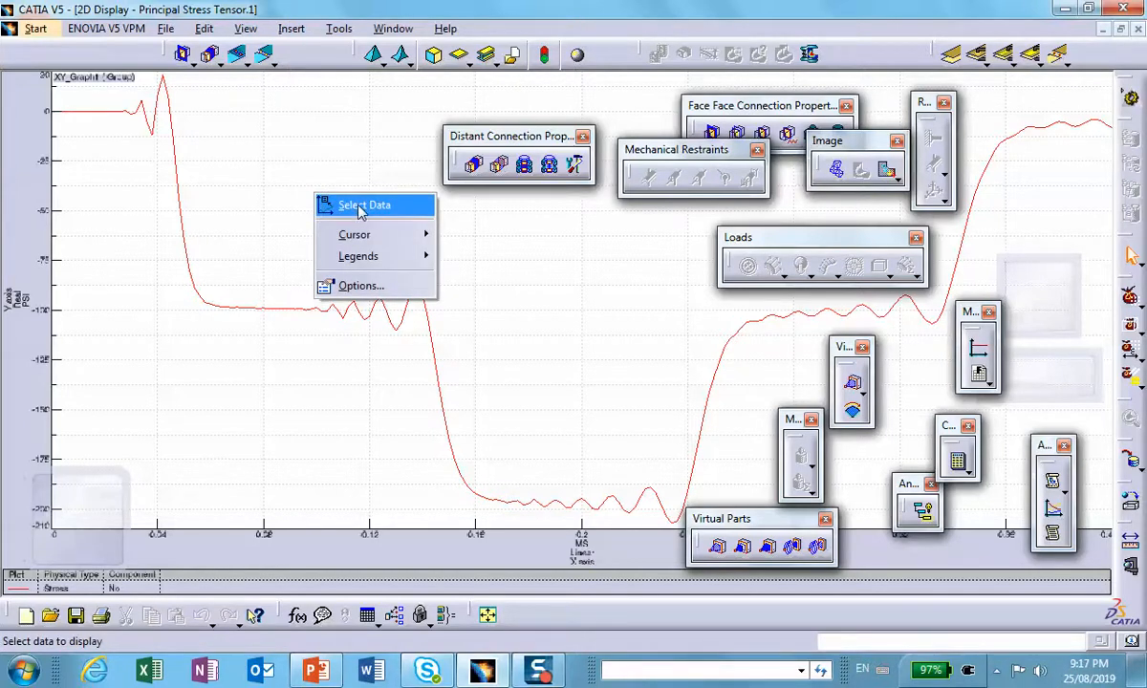
- Return to the analysis document and examine the commands available for Principal Stress Tensor.1 and its 2D display
{"action": "left_click", "coordinate": [1102, 31]}
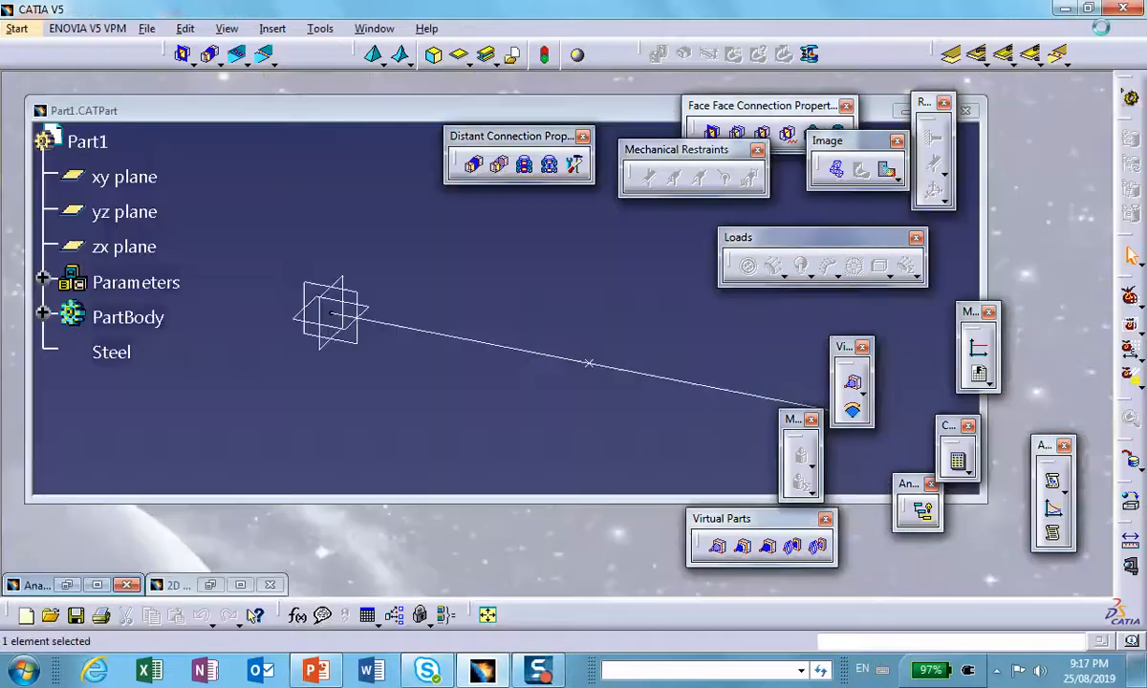
{"action": "left_click", "coordinate": [96, 585]}
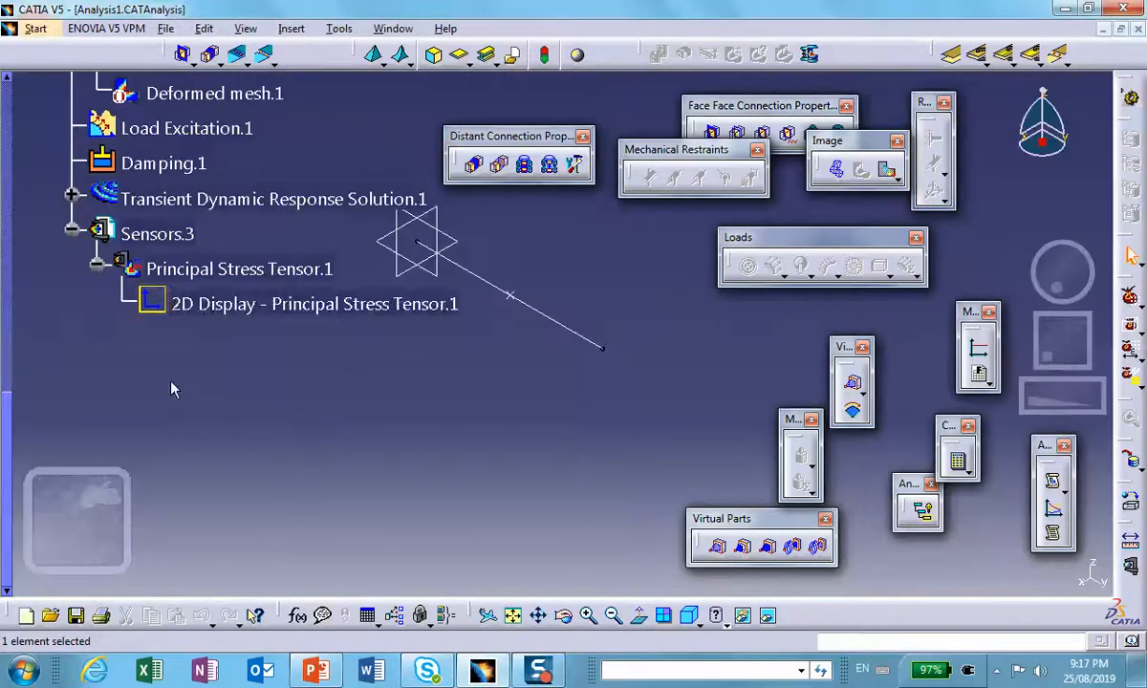
{"action": "right_click", "coordinate": [212, 273]}
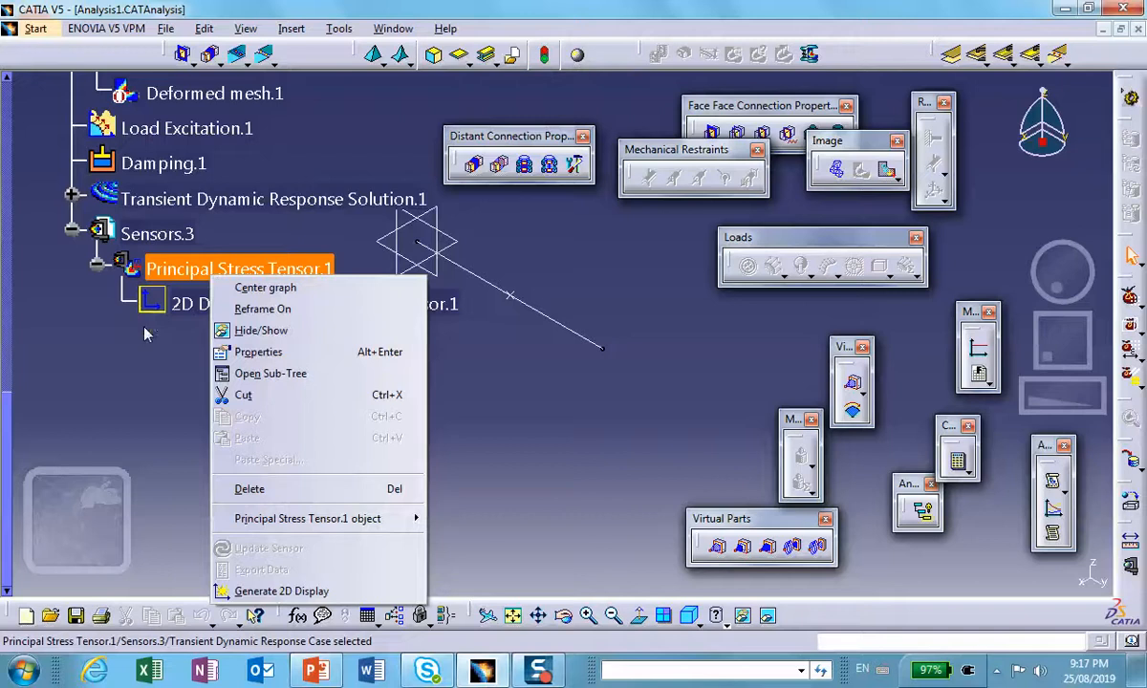
{"action": "left_click", "coordinate": [167, 296]}
{"action": "right_click", "coordinate": [209, 308]}
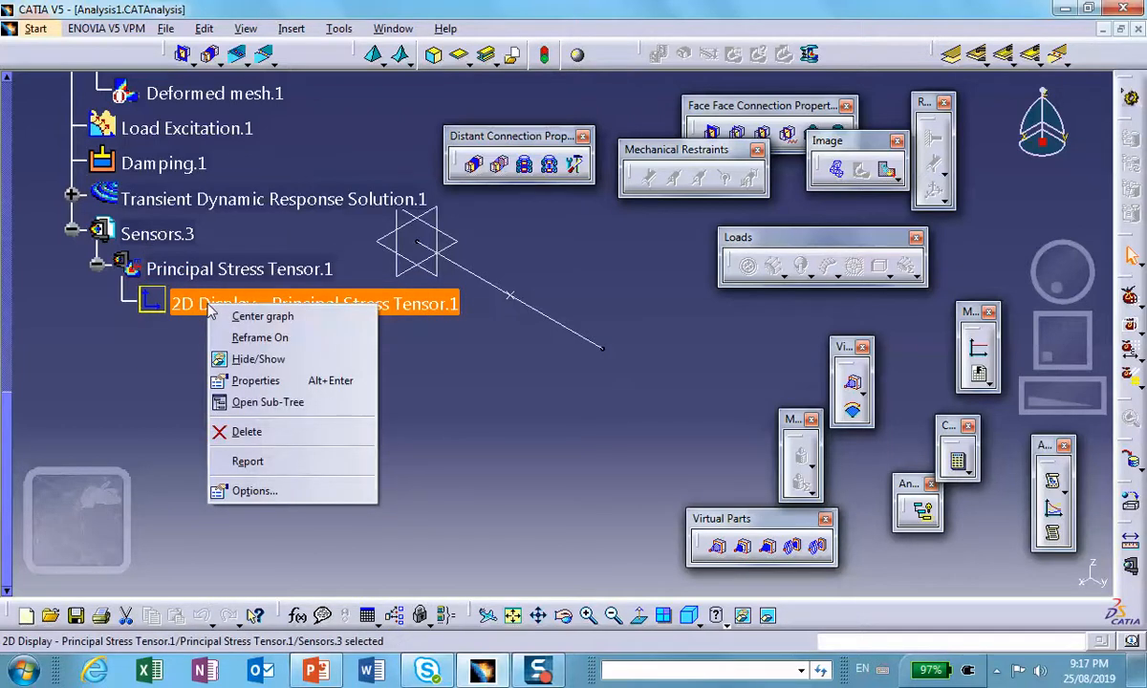
{"action": "left_click", "coordinate": [160, 382]}
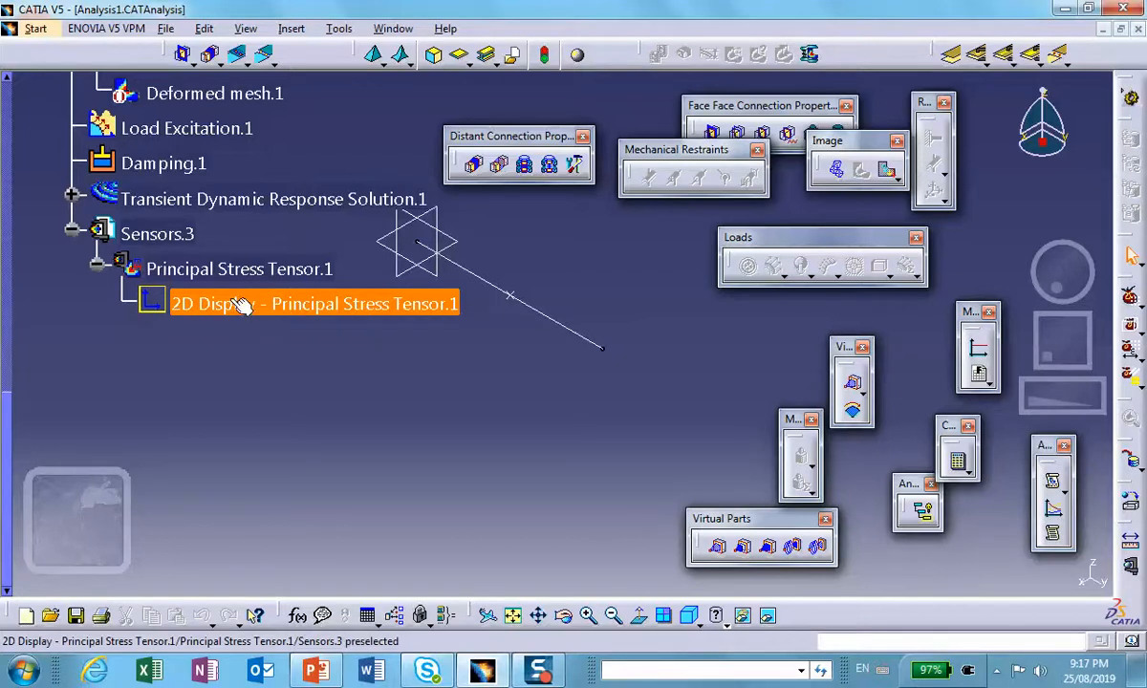
{"action": "right_click", "coordinate": [226, 269]}
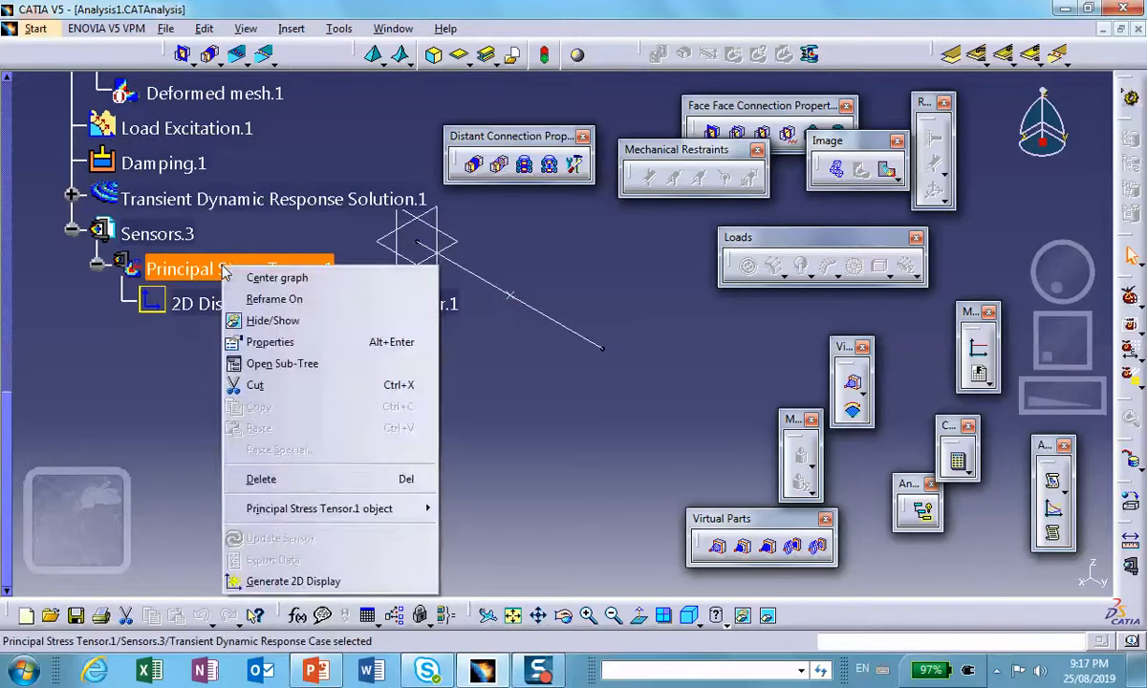
{"action": "left_click", "coordinate": [129, 384]}
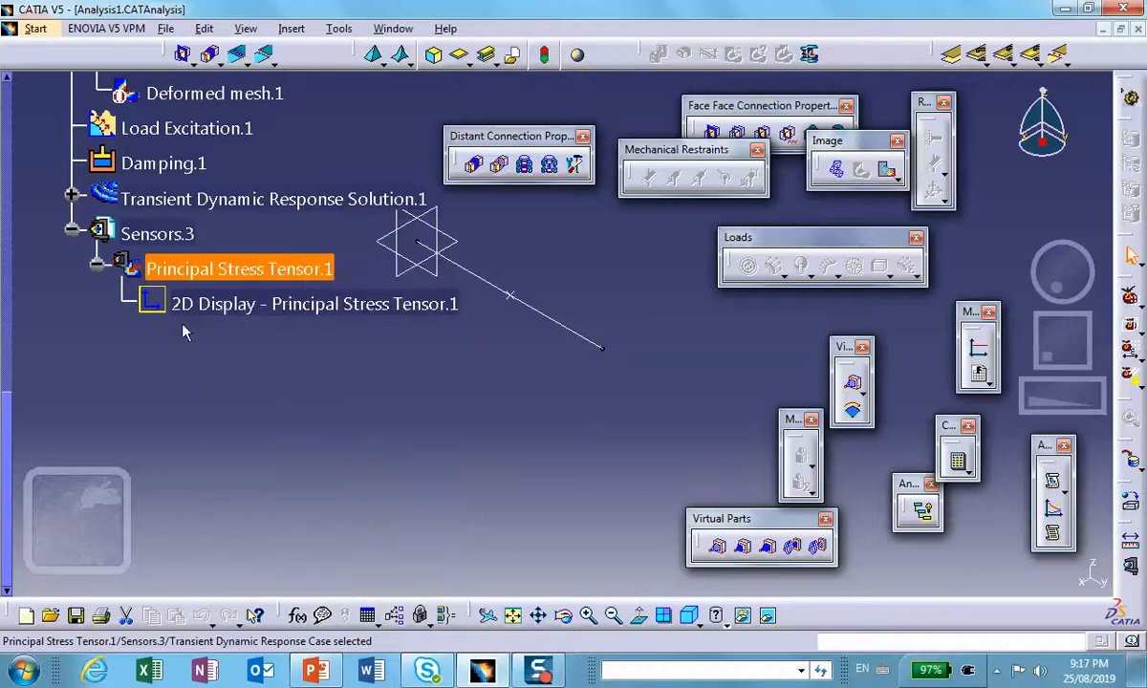
- Reopen the stress graph window, check its data selection once more, and minimize the window
{"action": "left_click", "coordinate": [1103, 29]}
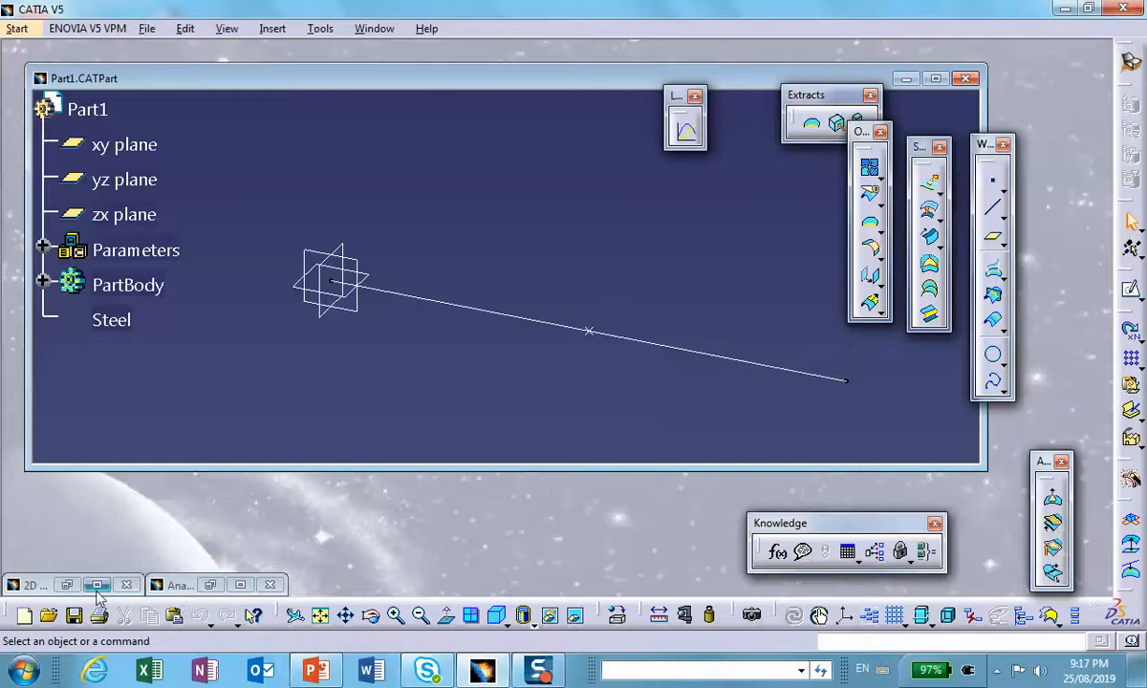
{"action": "left_click", "coordinate": [97, 586]}
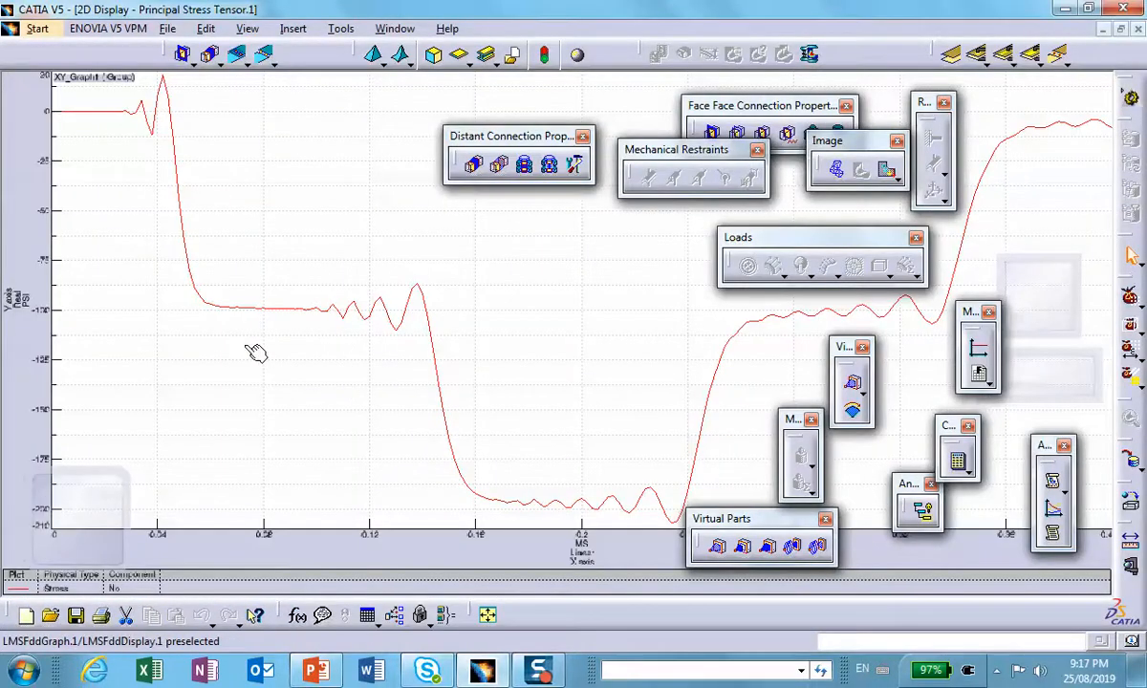
{"action": "right_click", "coordinate": [184, 314]}
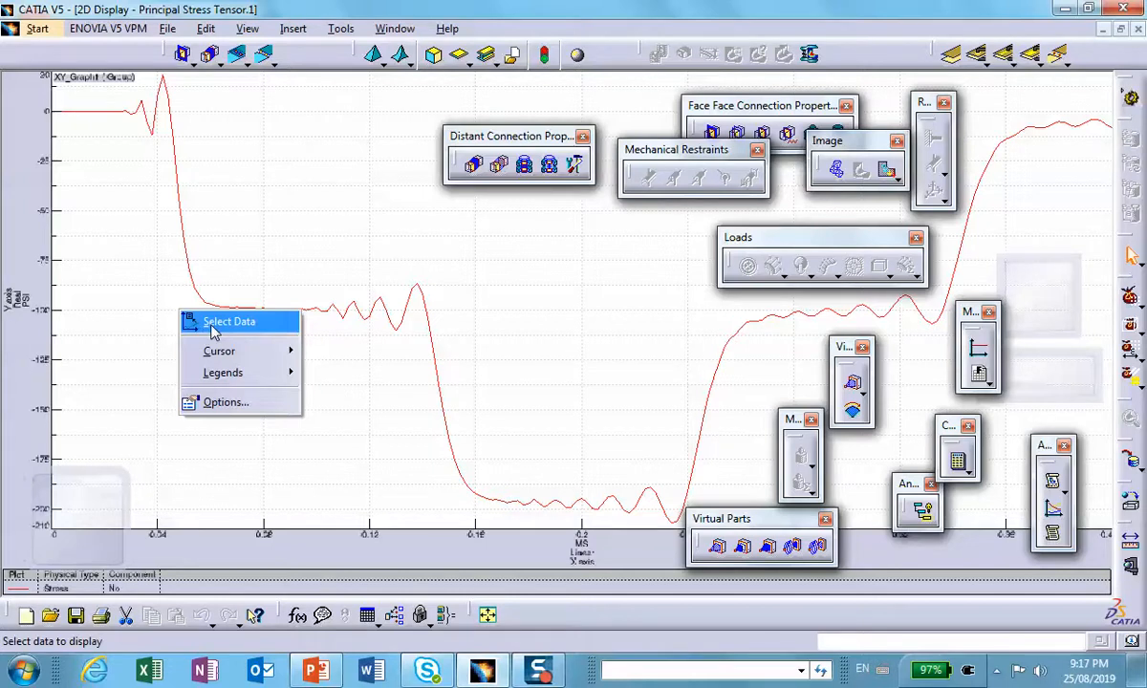
{"action": "left_click", "coordinate": [220, 322]}
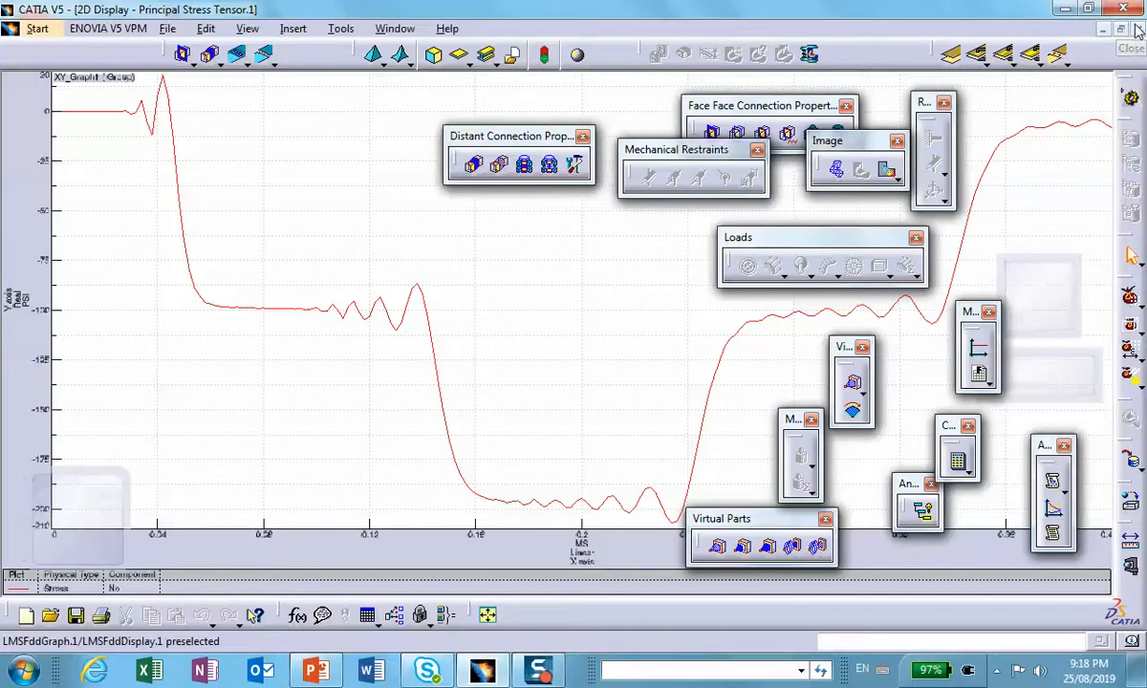
{"action": "left_click", "coordinate": [1103, 33]}
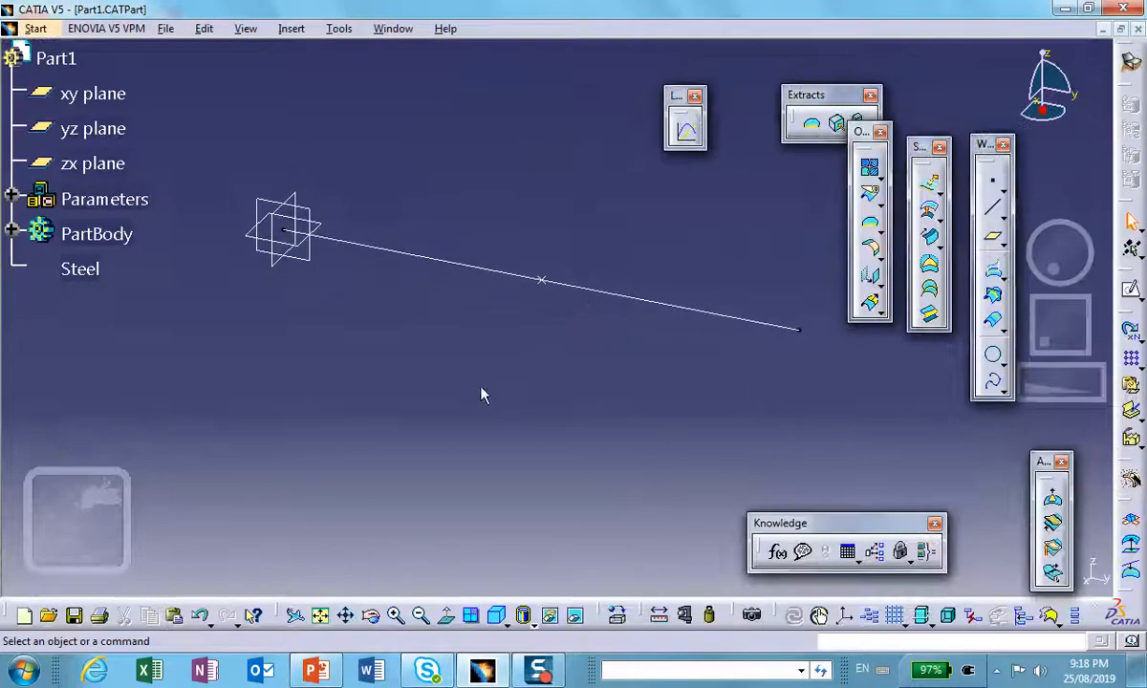
- Minimize the part document and restore the Analysis1 document window to work with its sensors
{"action": "left_click", "coordinate": [1103, 29]}
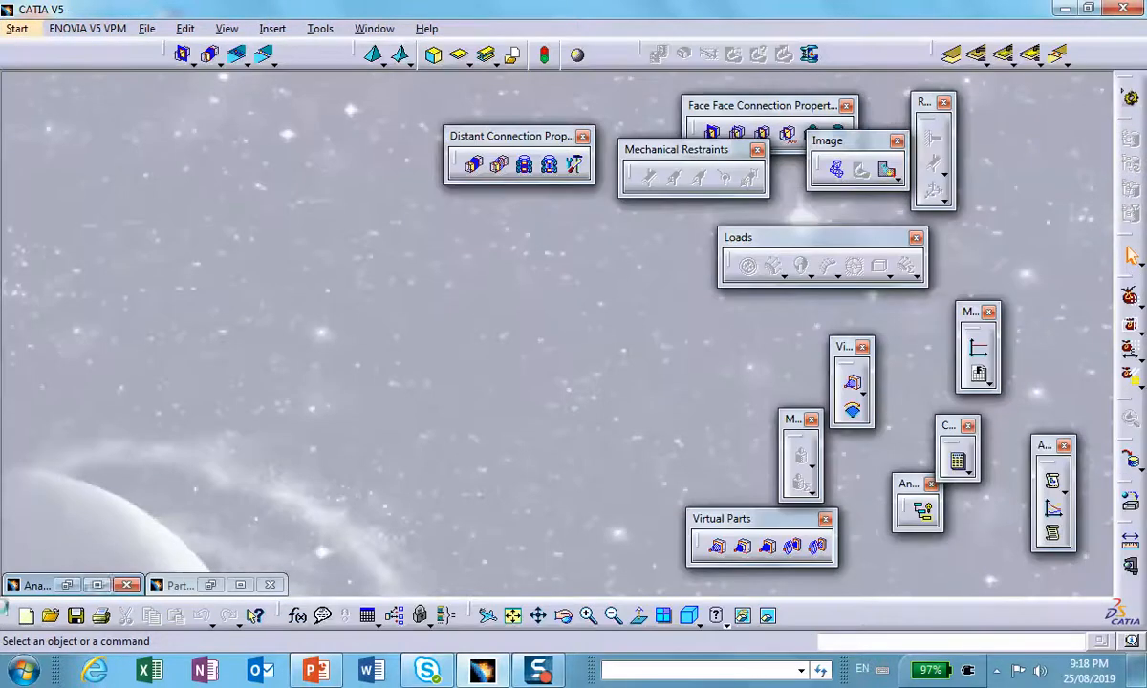
{"action": "left_click", "coordinate": [97, 585]}
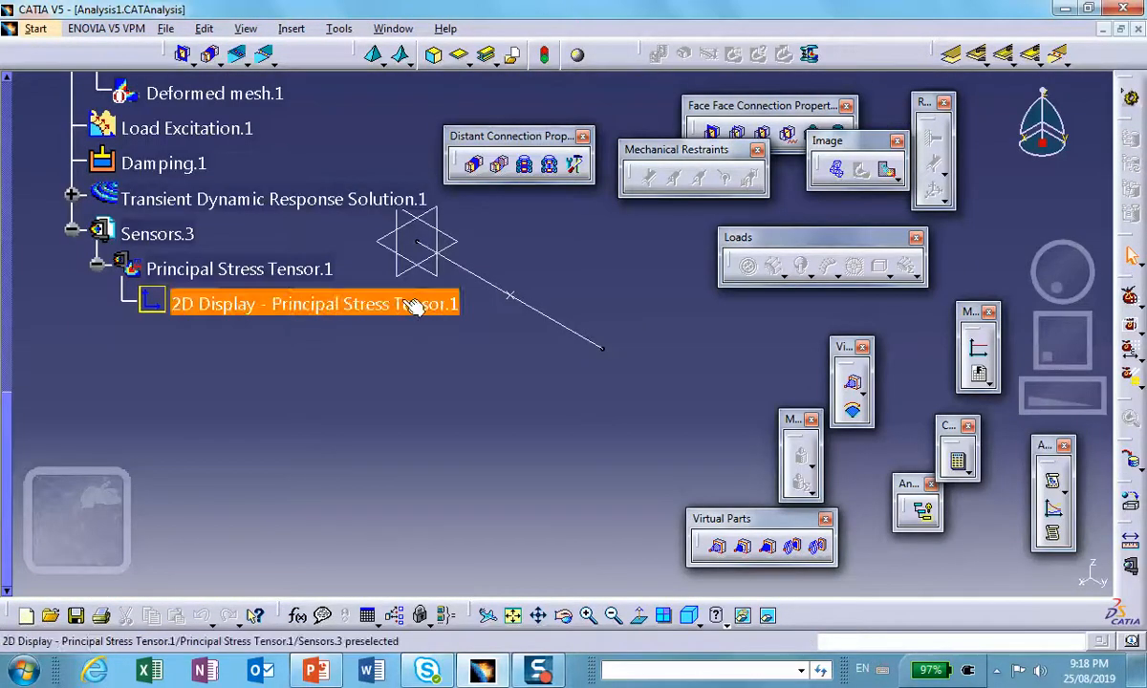
{"action": "right_click", "coordinate": [208, 274]}
{"action": "left_click", "coordinate": [141, 272]}
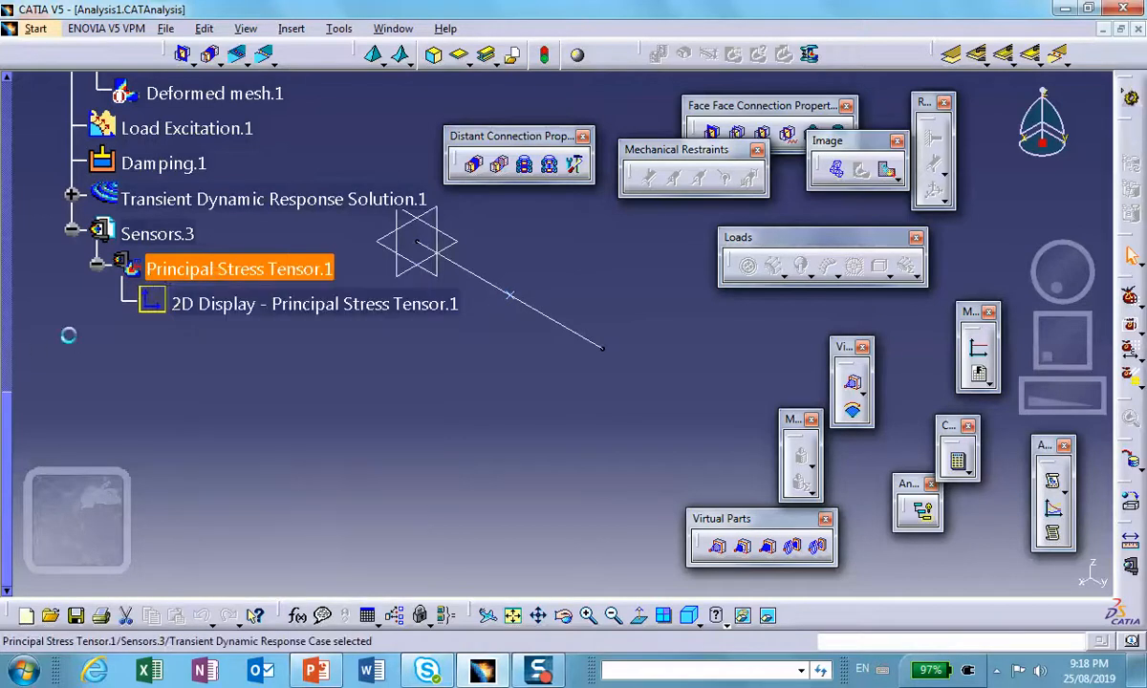
- Create a Displacement Magnitude local sensor under Sensors.3 and delete it again
{"action": "left_click", "coordinate": [158, 234]}
{"action": "right_click", "coordinate": [159, 237]}
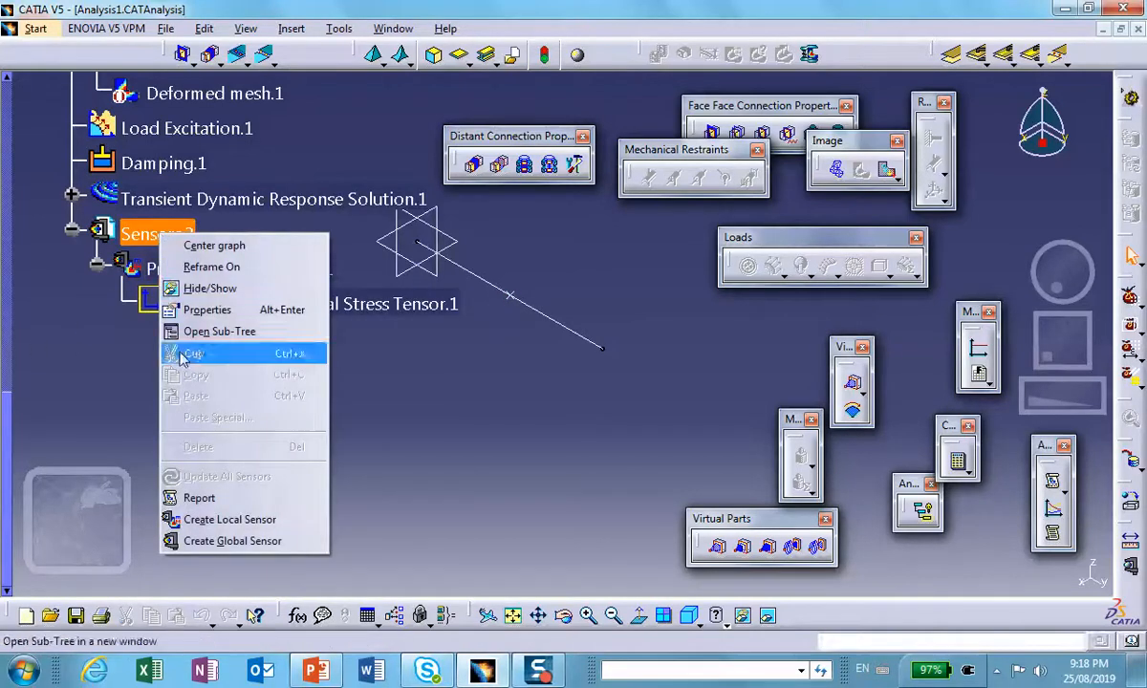
{"action": "left_click", "coordinate": [220, 520]}
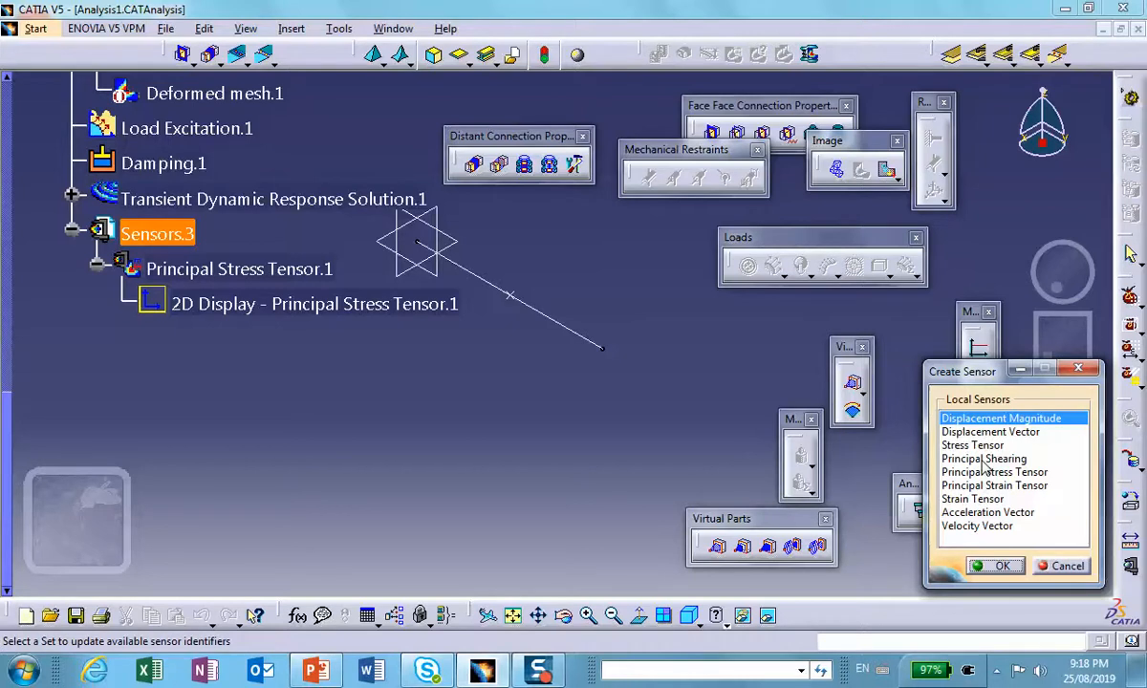
{"action": "left_click", "coordinate": [998, 567]}
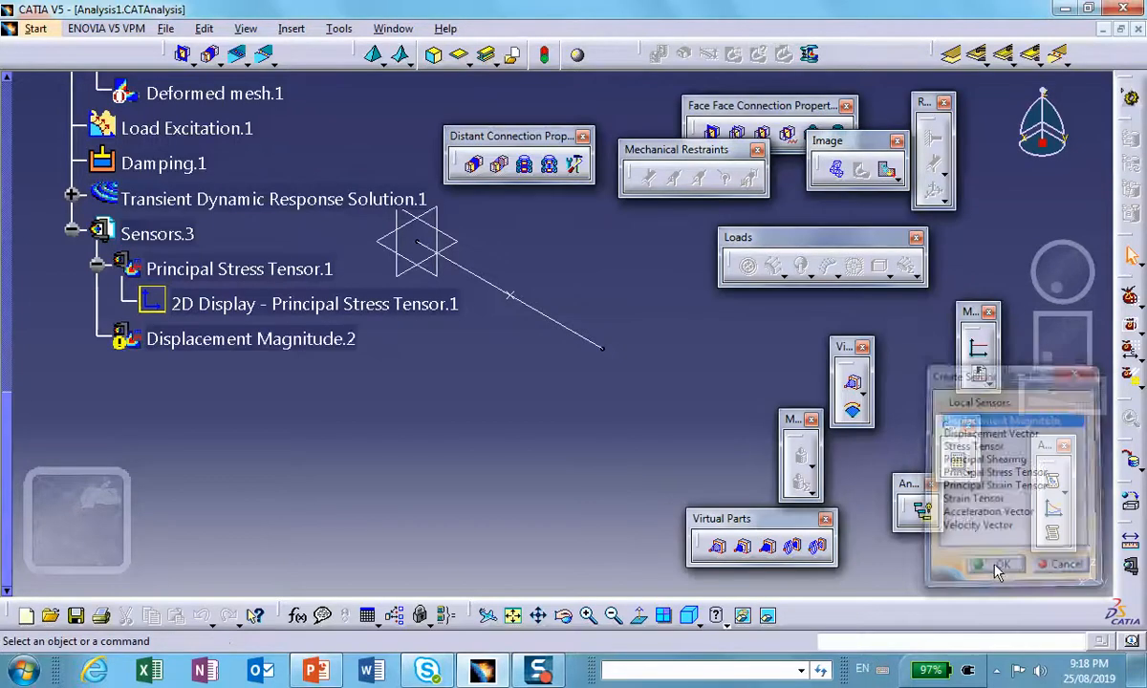
{"action": "left_click", "coordinate": [191, 336]}
{"action": "right_click", "coordinate": [191, 336]}
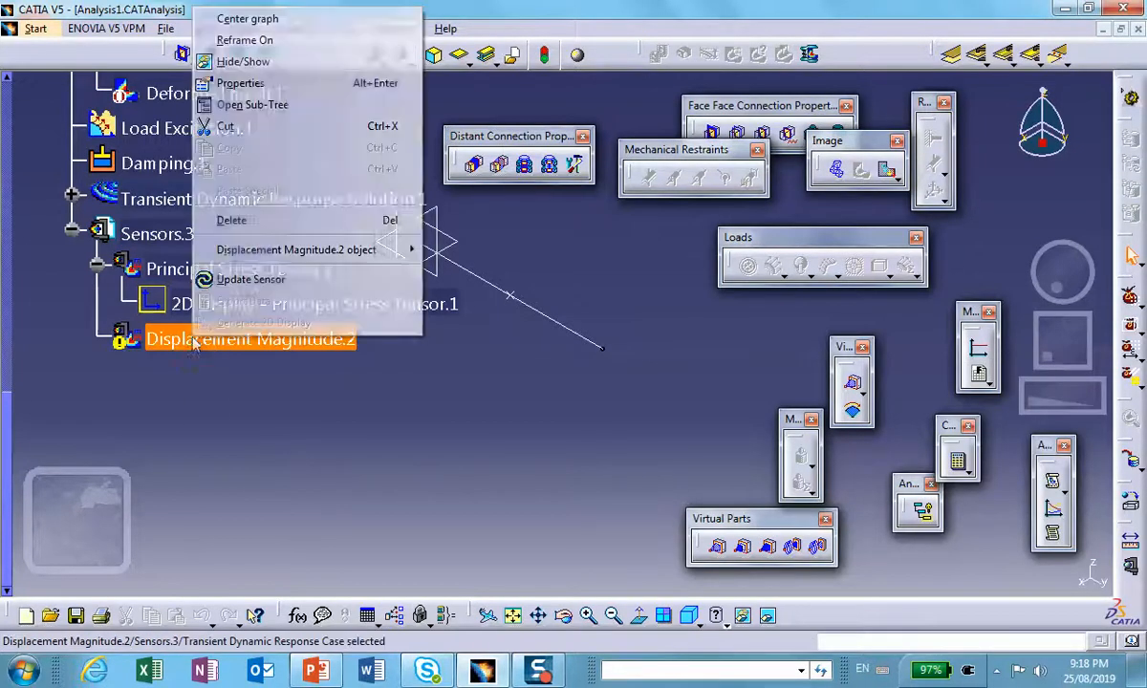
{"action": "left_click", "coordinate": [268, 224]}
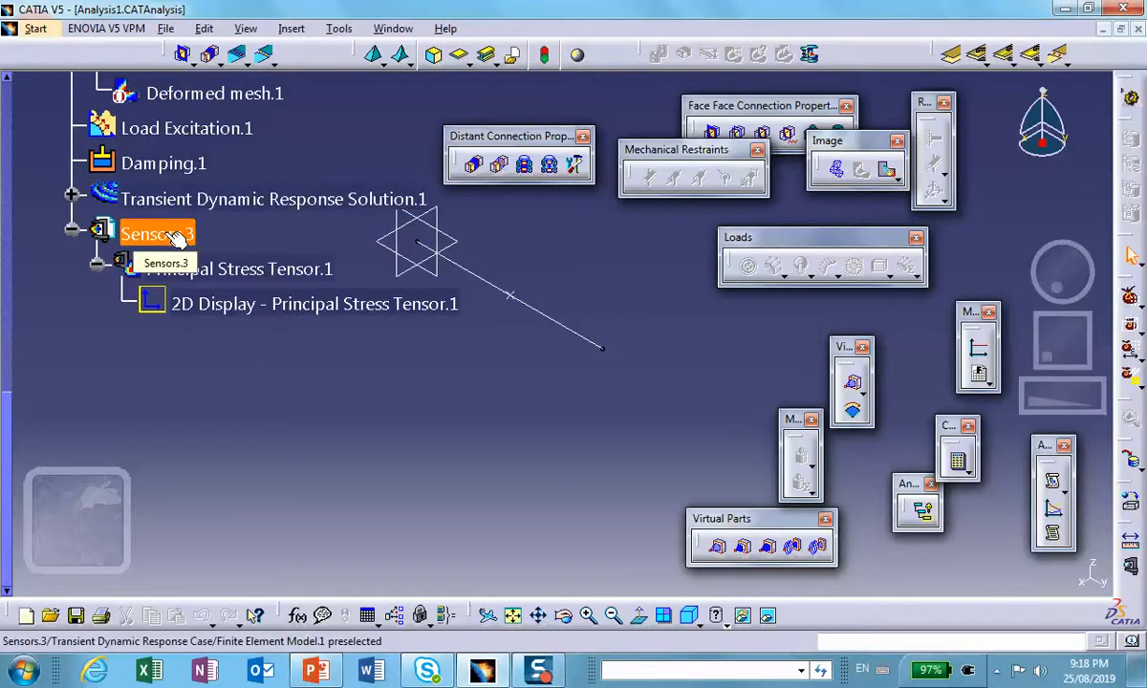
- Check the definition of the Principal Stress Tensor.1 sensor and close it without changes
{"action": "double_click", "coordinate": [250, 274]}
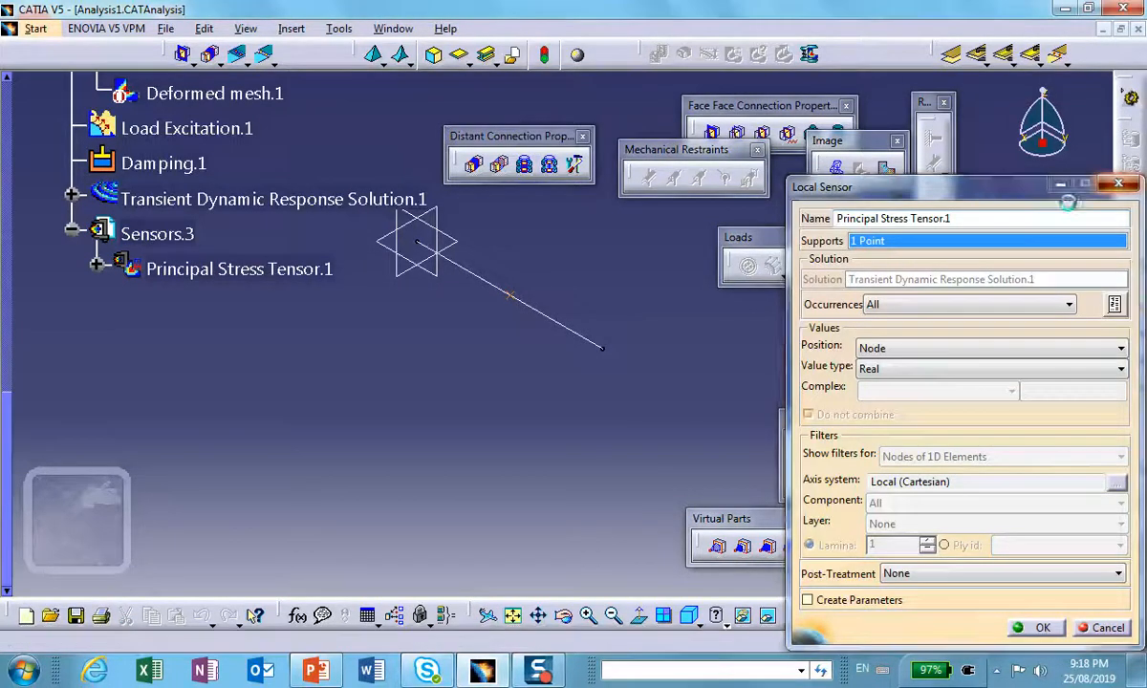
{"action": "left_click", "coordinate": [1117, 184]}
{"action": "scroll", "coordinate": [418, 491], "scroll_direction": "up", "scroll_amount": 1}
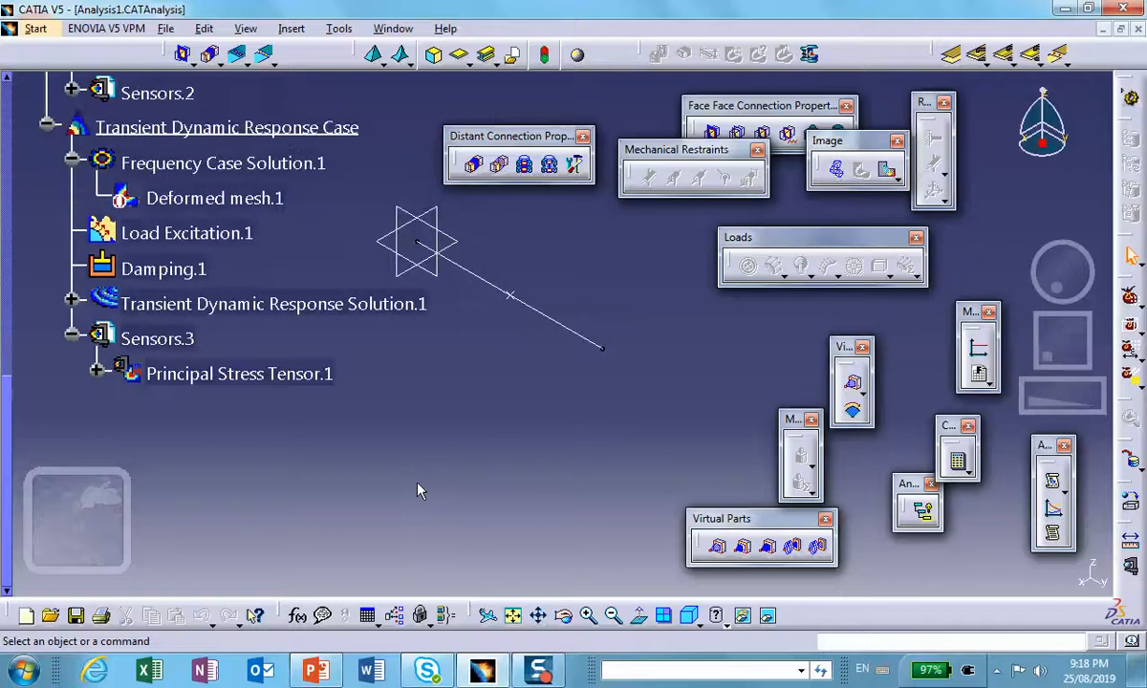
- Generate a Principal Stress image for the transient response and expand Transient Dynamic Response Solution.1 in the tree
{"action": "left_click", "coordinate": [898, 180]}
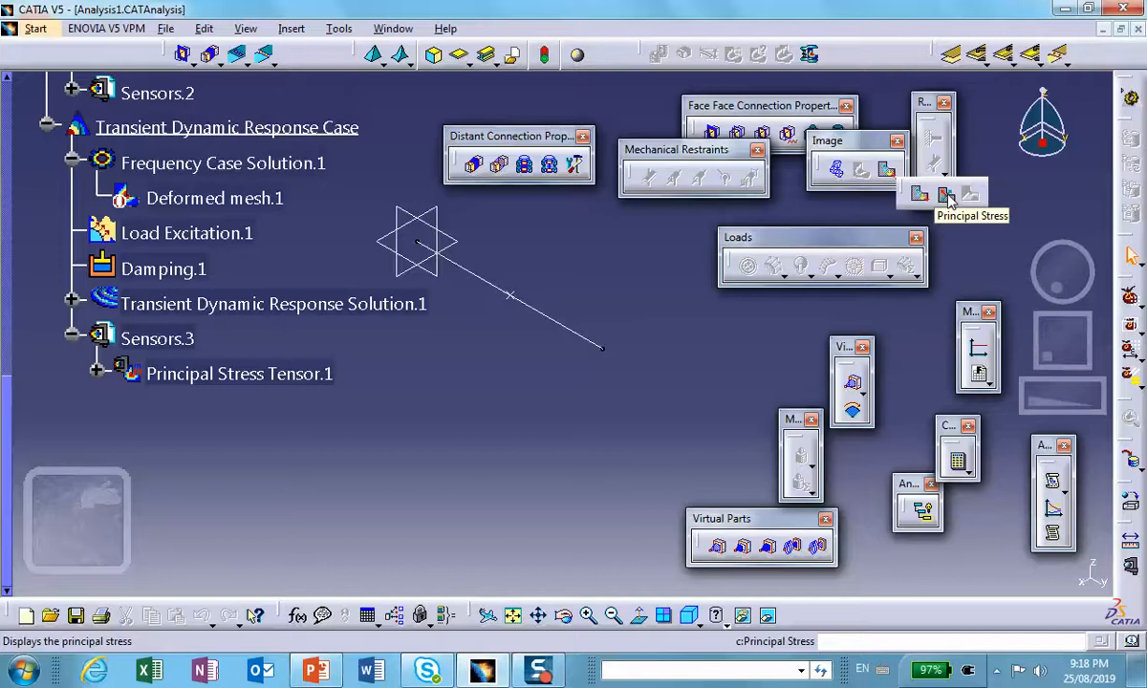
{"action": "left_click", "coordinate": [946, 195]}
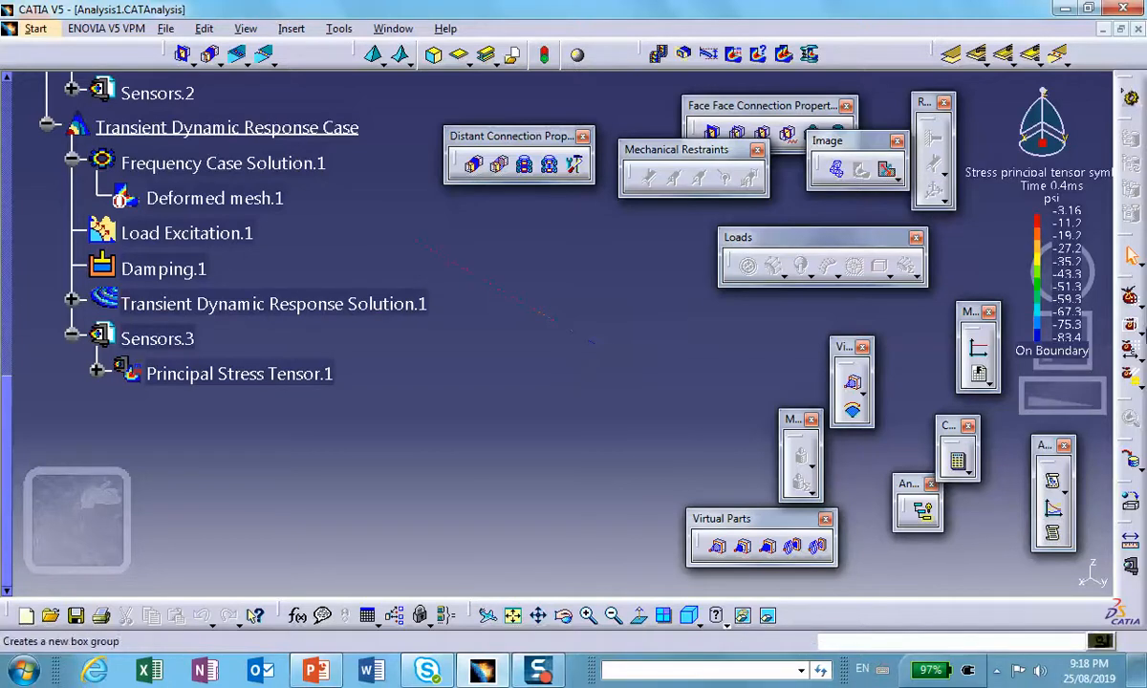
{"action": "left_click", "coordinate": [73, 302]}
{"action": "scroll", "coordinate": [515, 353], "scroll_direction": "down", "scroll_amount": 1}
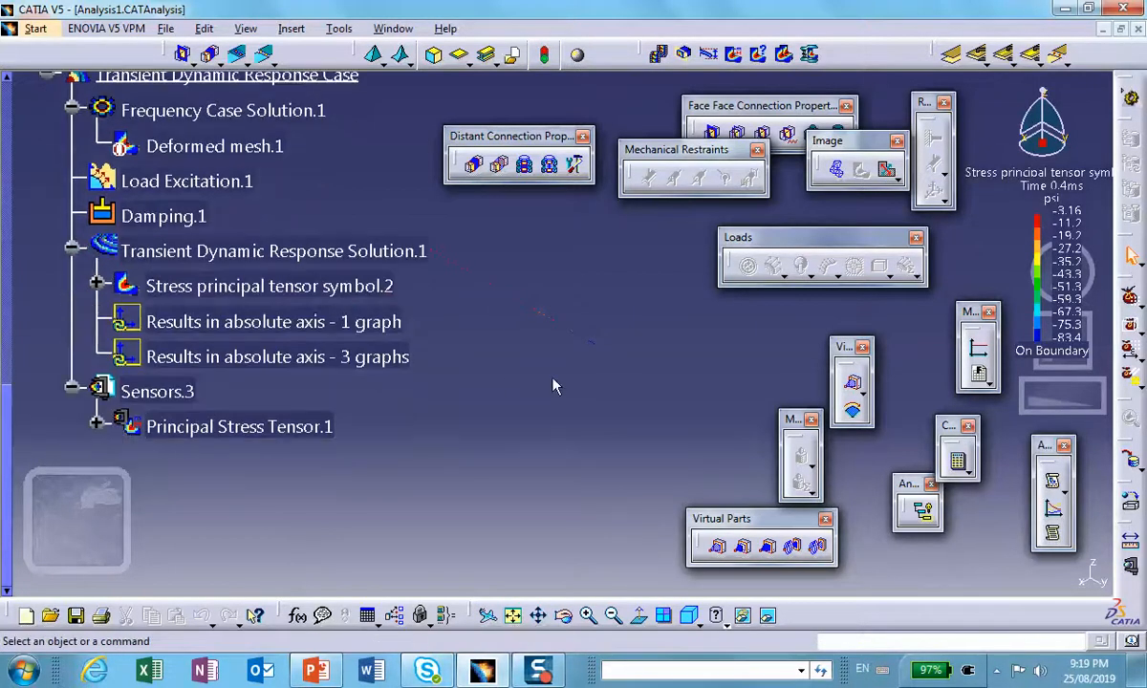
- Examine the principal stress image and absolute-axis result graphs under the transient solution, including the commands for the 1-graph result
{"action": "left_click", "coordinate": [268, 350]}
{"action": "left_click", "coordinate": [239, 287]}
{"action": "left_click", "coordinate": [229, 322]}
{"action": "left_click", "coordinate": [241, 288]}
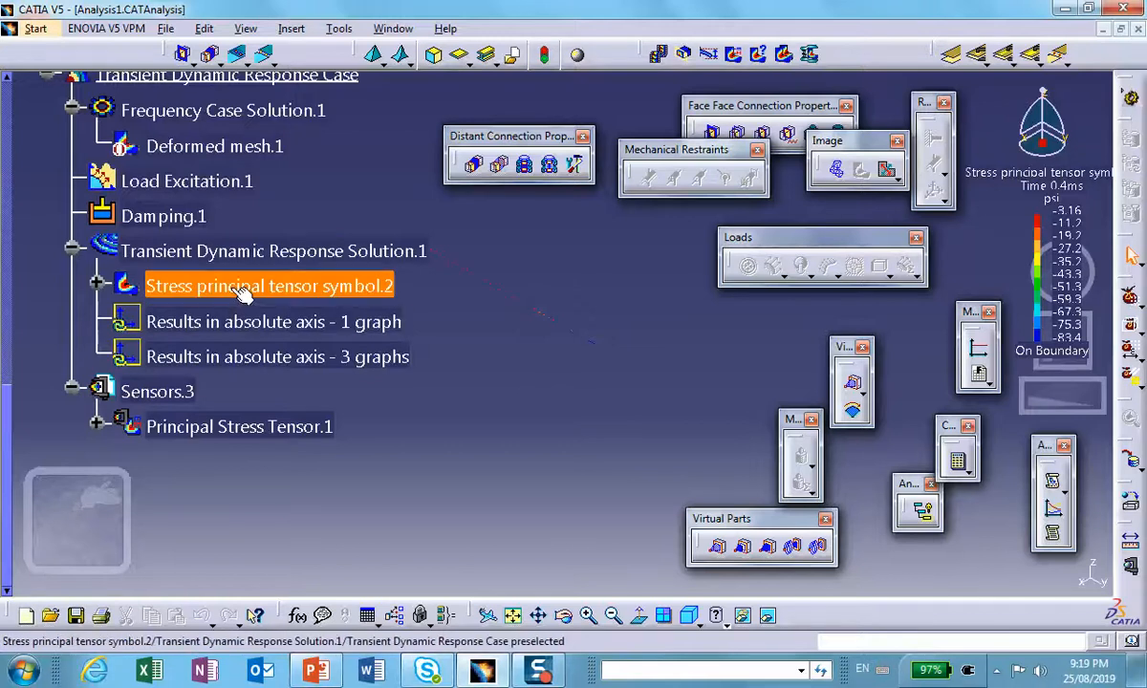
{"action": "left_click", "coordinate": [232, 323]}
{"action": "left_click", "coordinate": [231, 285]}
{"action": "left_click", "coordinate": [222, 312]}
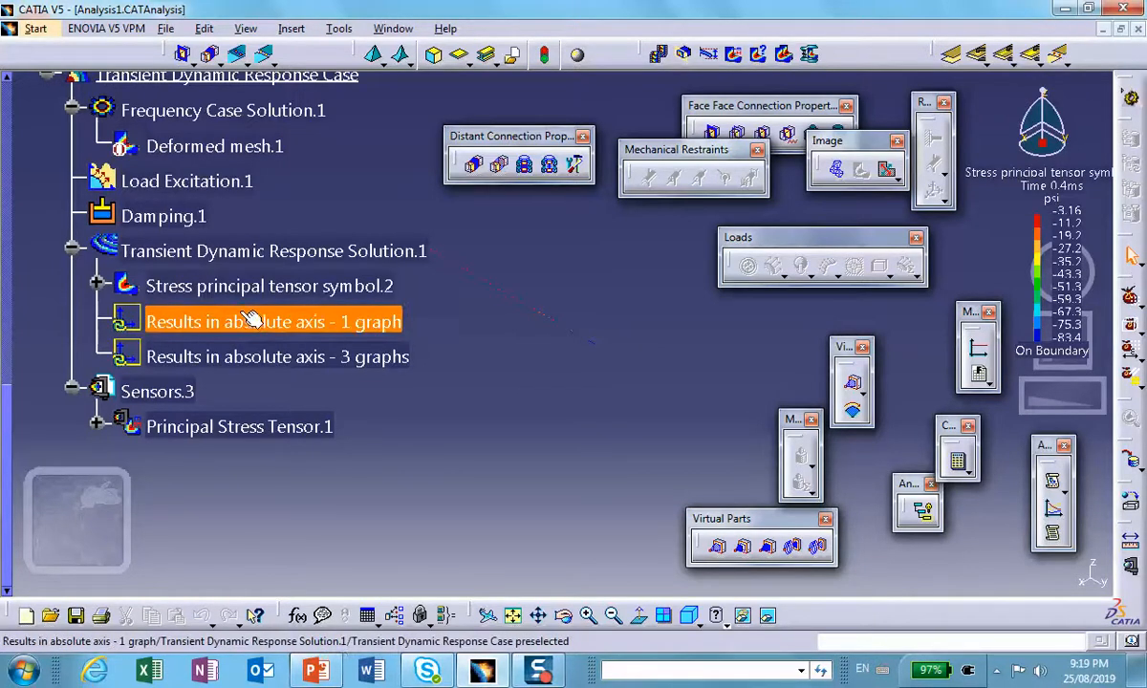
{"action": "right_click", "coordinate": [246, 318]}
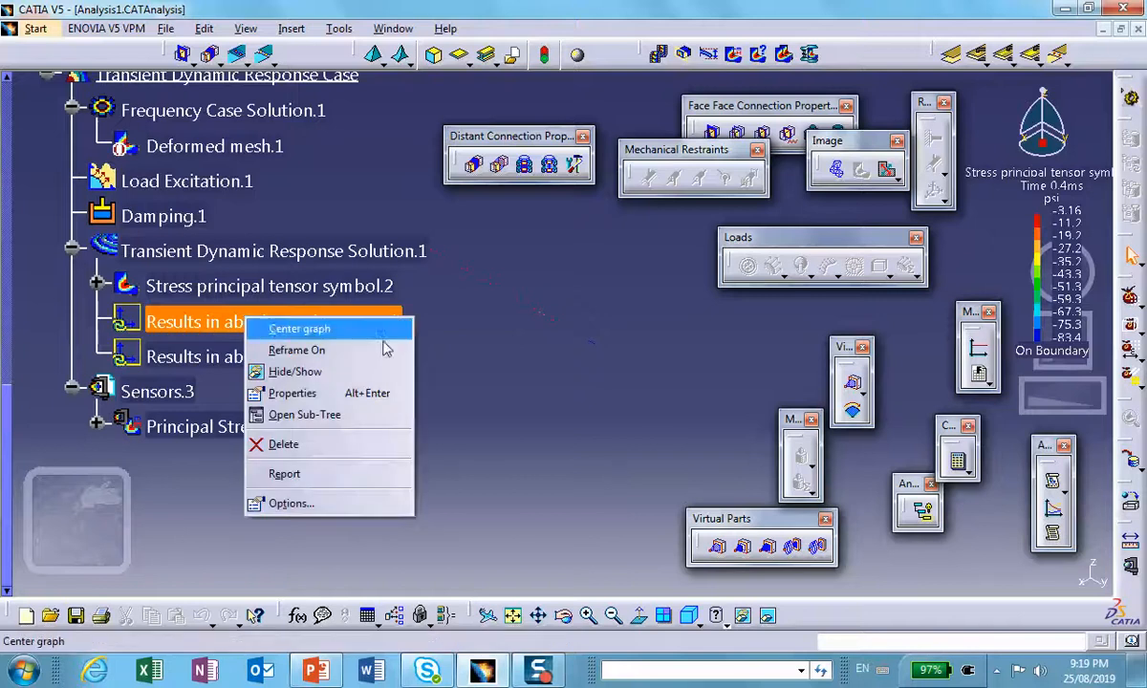
{"action": "left_click", "coordinate": [544, 383]}
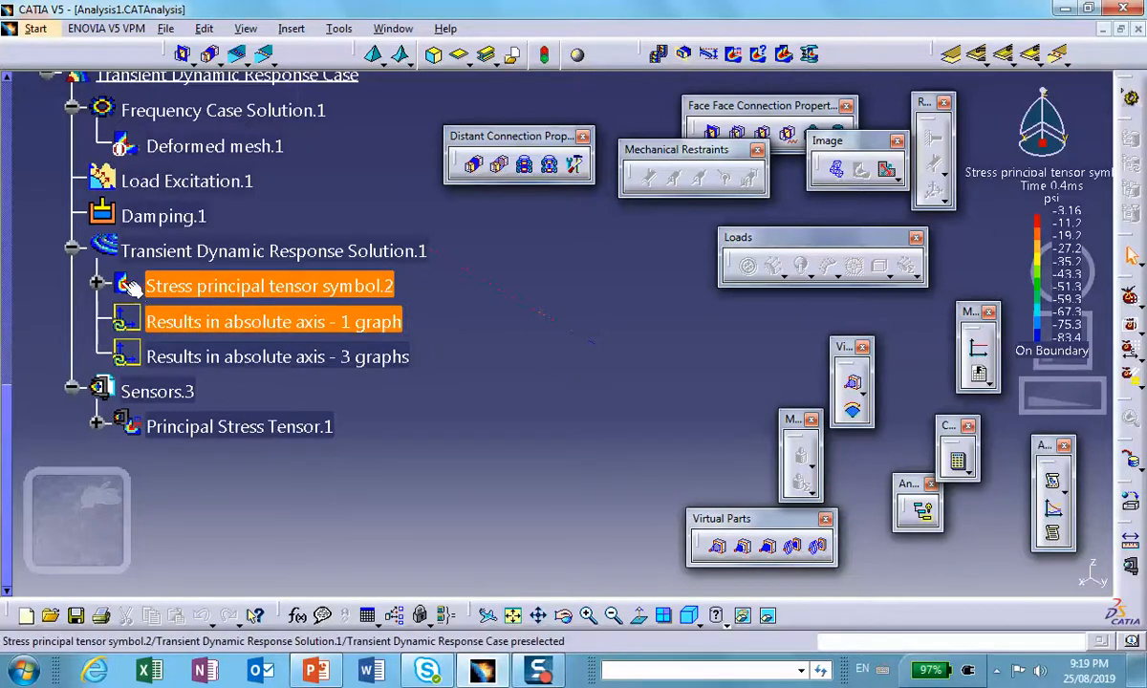
- Set the principal stress image to display occurrence 51, at time 0.1 ms
{"action": "double_click", "coordinate": [222, 296]}
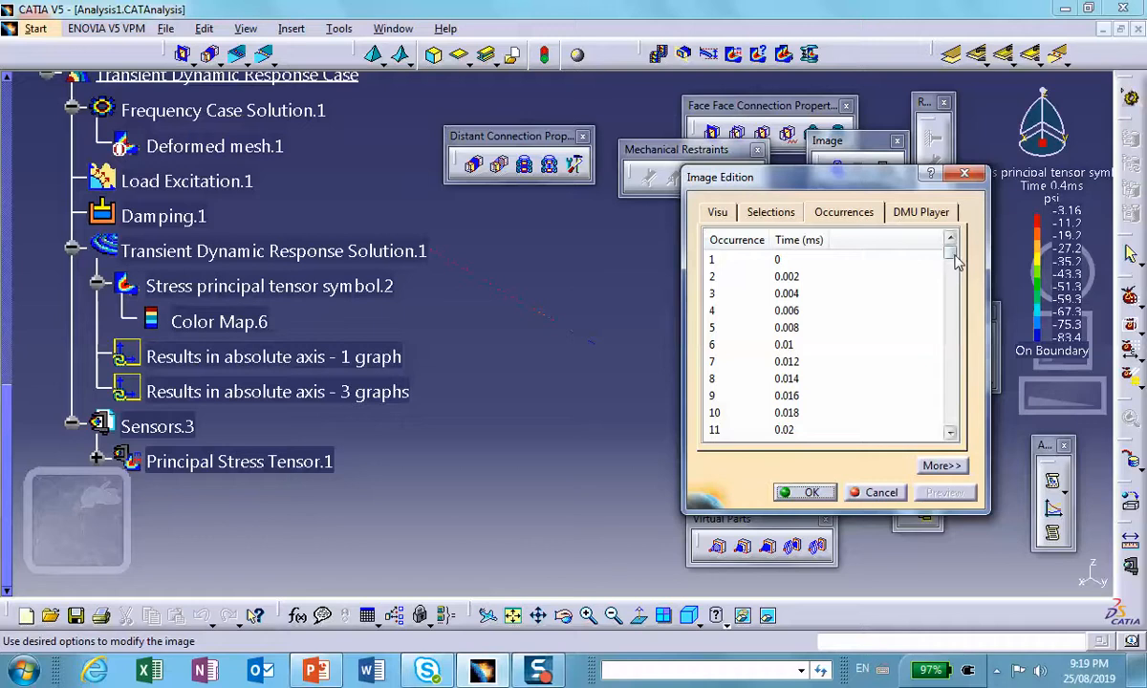
{"action": "left_click_drag", "start_coordinate": [954, 254], "coordinate": [952, 292]}
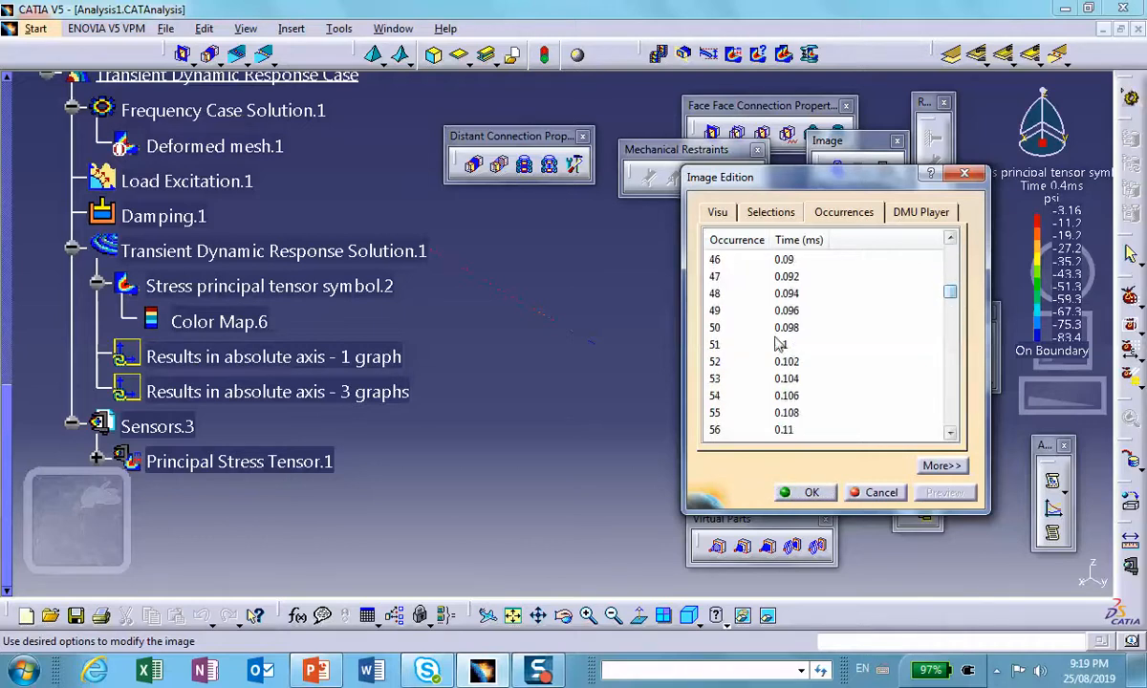
{"action": "left_click", "coordinate": [778, 344]}
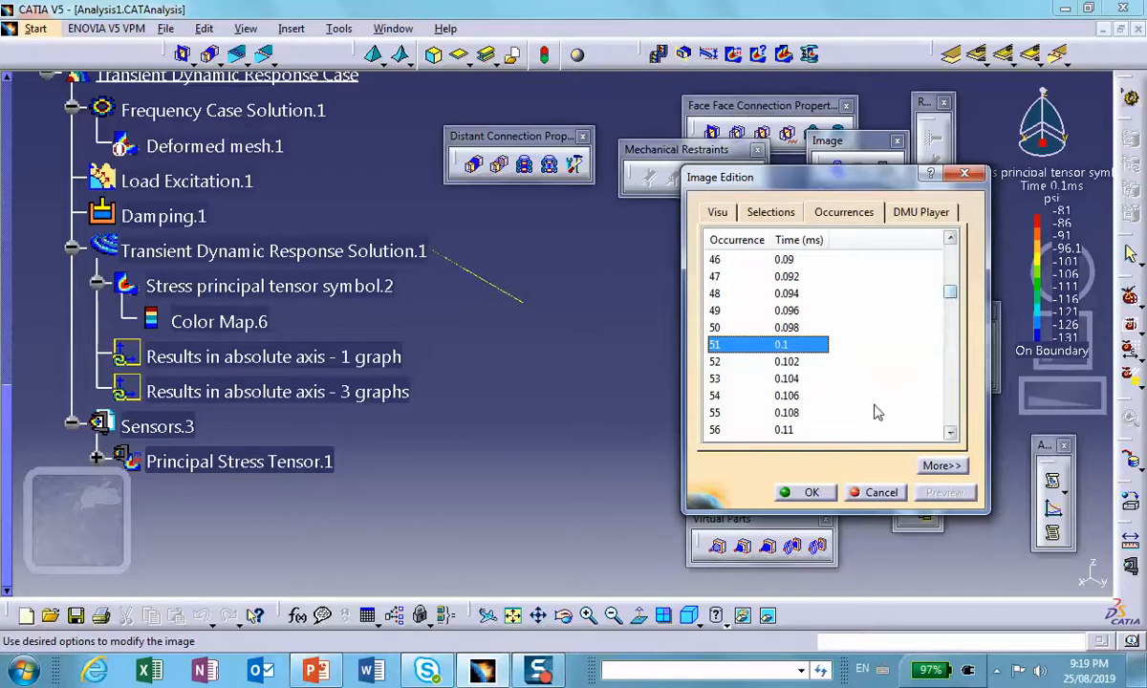
{"action": "left_click", "coordinate": [813, 493]}
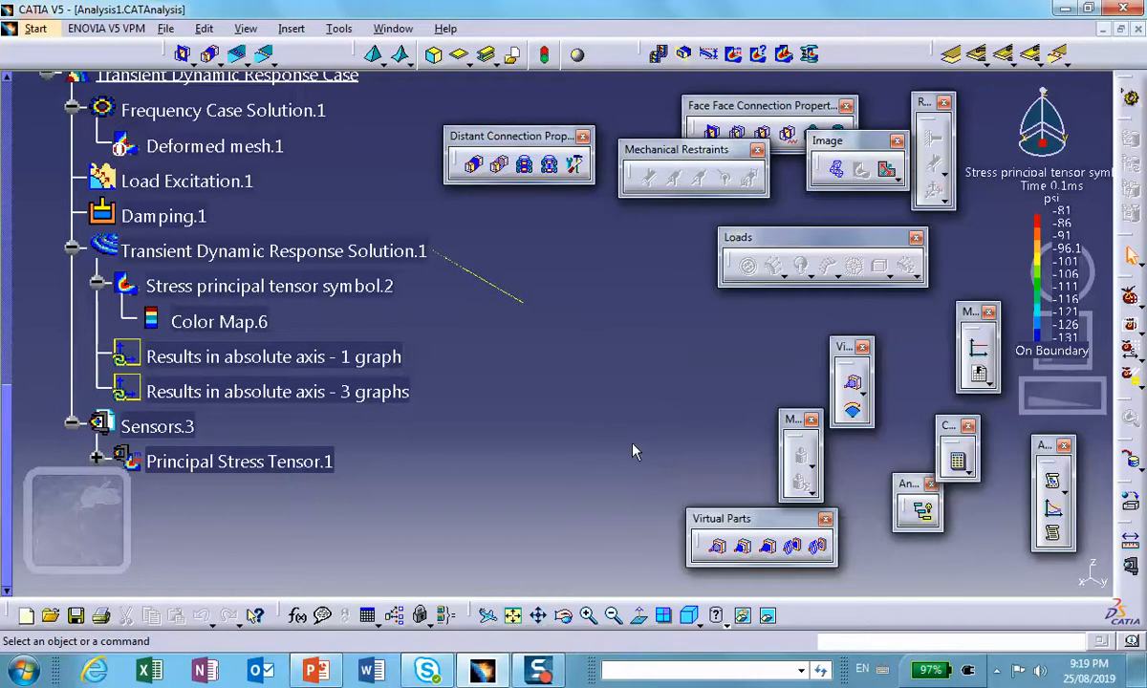
- Export the principal stress image's data to the Desktop as an Excel worksheet with the file name ExportDataFile_my-data
{"action": "right_click", "coordinate": [256, 287]}
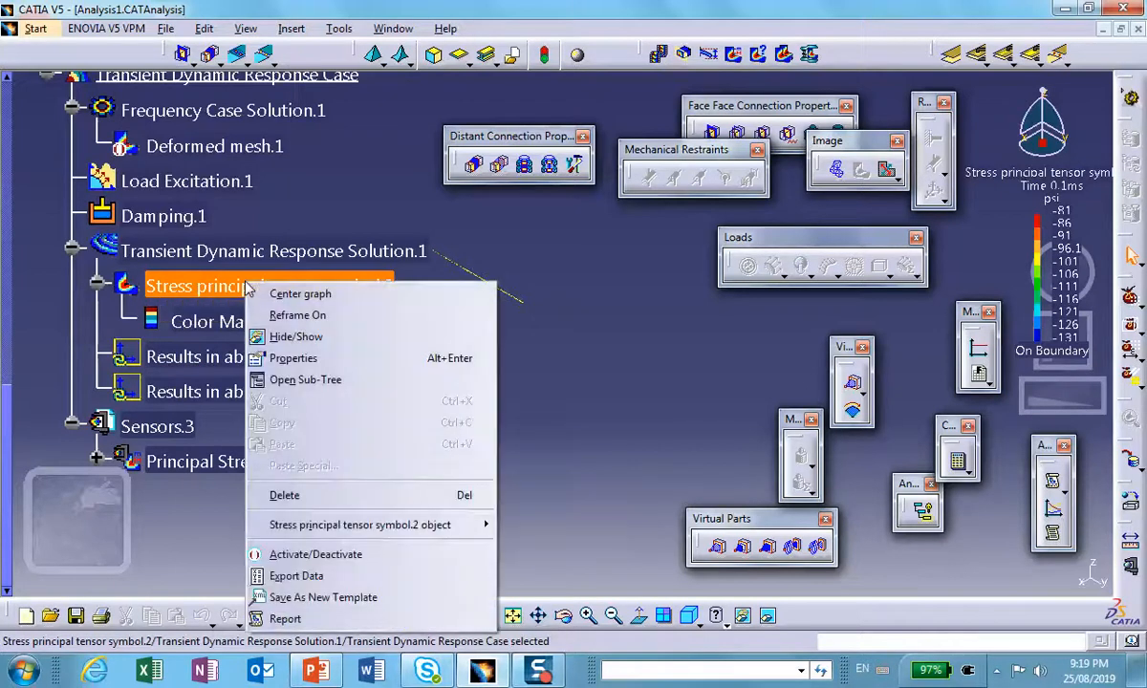
{"action": "left_click", "coordinate": [320, 580]}
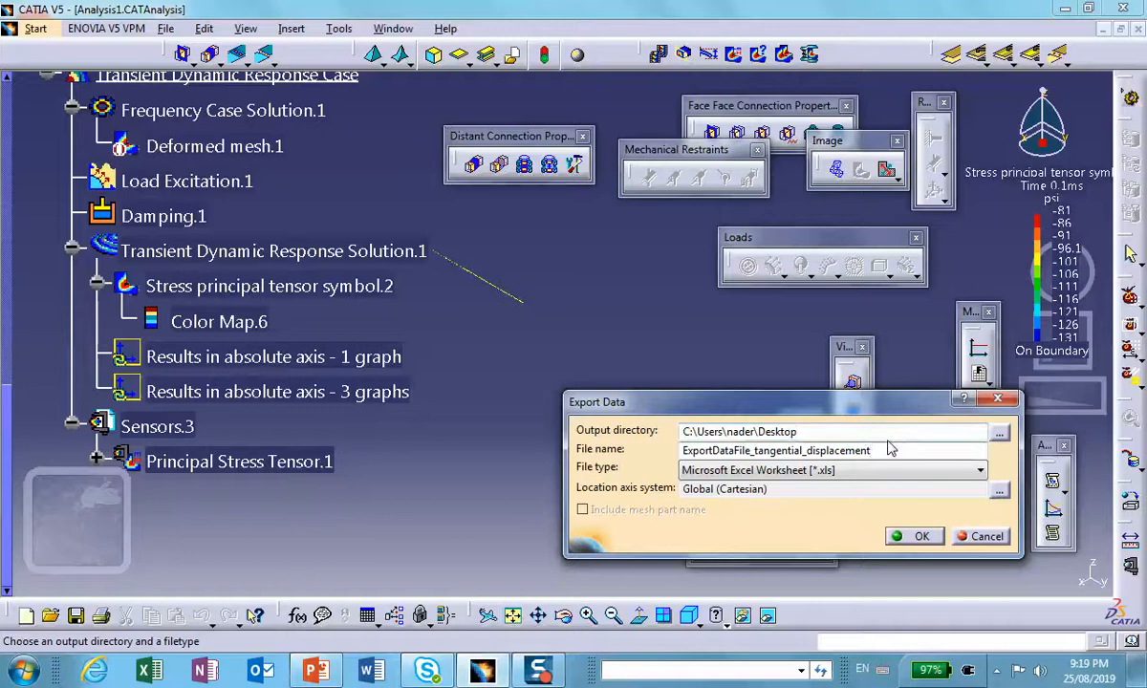
{"action": "key", "text": "BackSpace"}
{"action": "key", "text": "BackSpace"}
{"action": "key", "text": "BackSpace"}
{"action": "key", "text": "BackSpace"}
{"action": "key", "text": "BackSpace"}
{"action": "key", "text": "BackSpace"}
{"action": "key", "text": "BackSpace"}
{"action": "key", "text": "BackSpace"}
{"action": "key", "text": "BackSpace"}
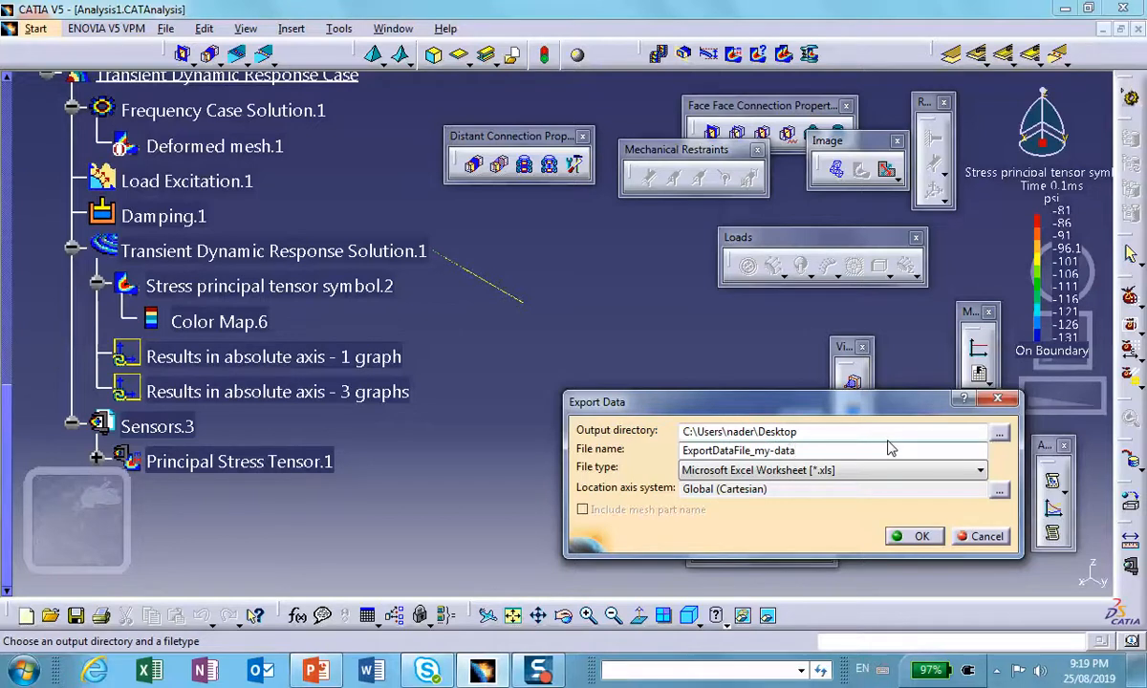
{"action": "left_click", "coordinate": [919, 537]}
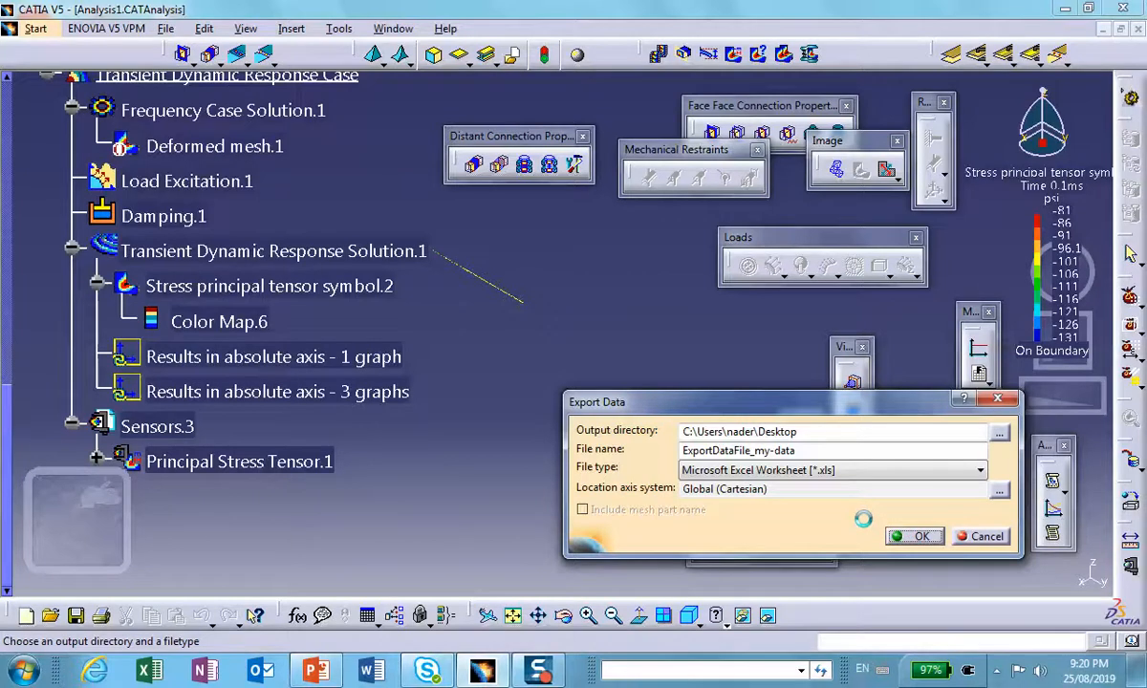
- Switch to the desktop and open the exported ExportDataFile_my-data.xls in a maximized Excel window
{"action": "left_click", "coordinate": [1067, 9]}
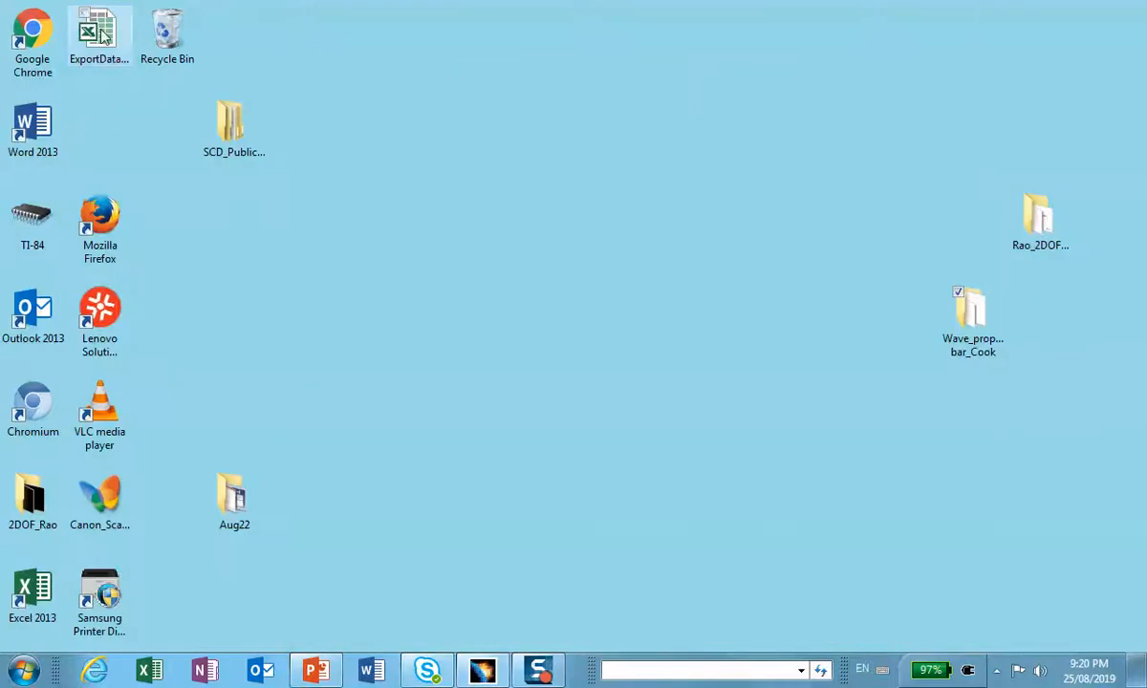
{"action": "left_click", "coordinate": [101, 36]}
{"action": "double_click", "coordinate": [100, 36]}
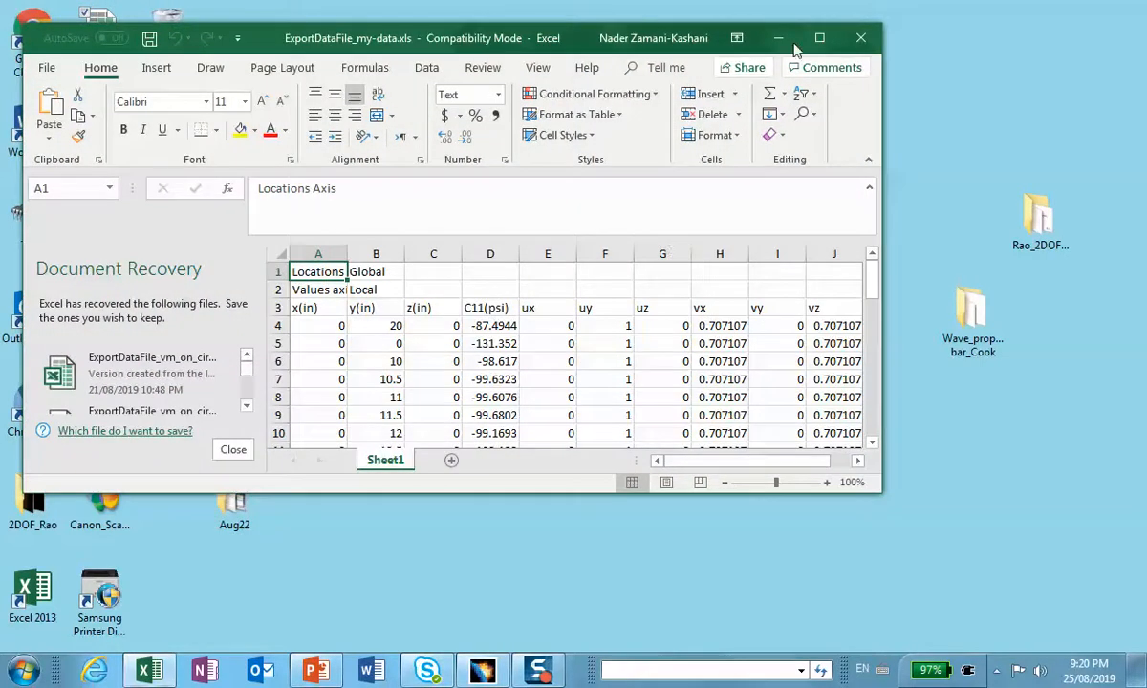
{"action": "left_click", "coordinate": [820, 39]}
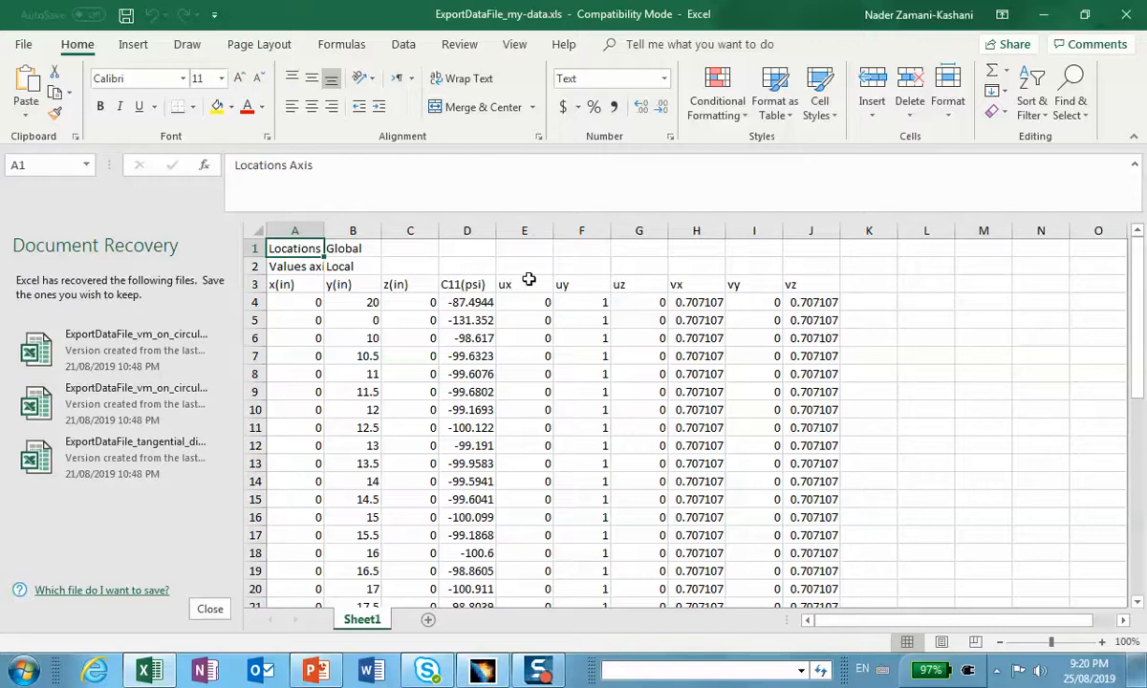
- Clear the direction-vector data in columns E to K, leaving the coordinates and the C11 stress values
{"action": "left_click_drag", "start_coordinate": [516, 230], "coordinate": [858, 234]}
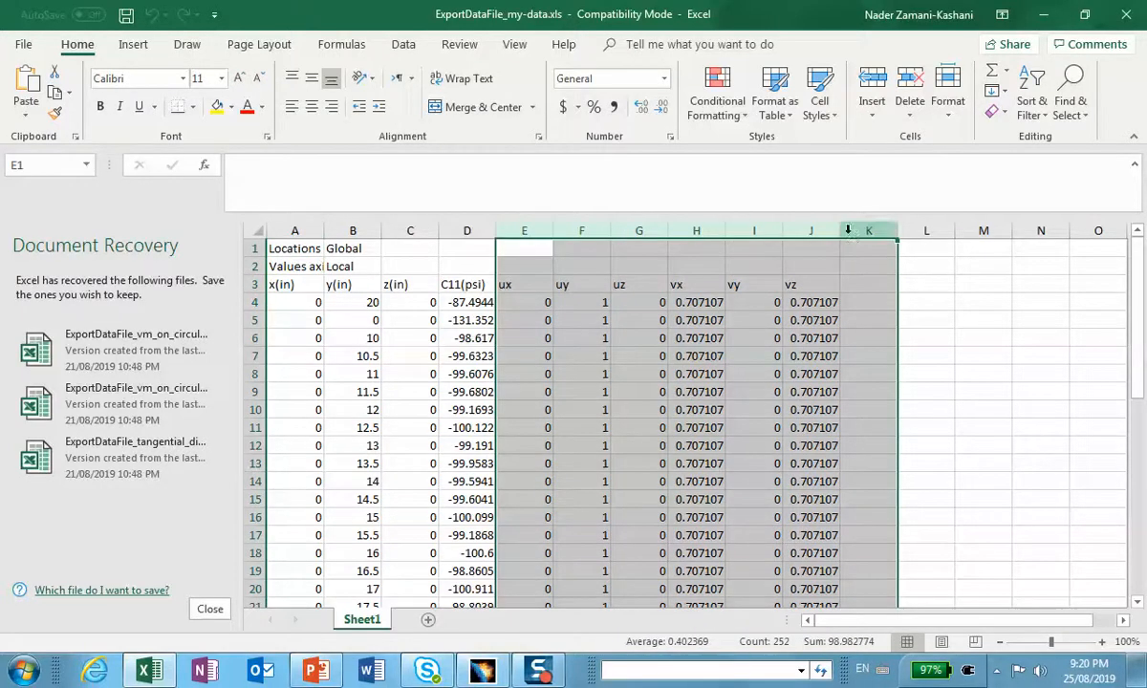
{"action": "right_click", "coordinate": [819, 235]}
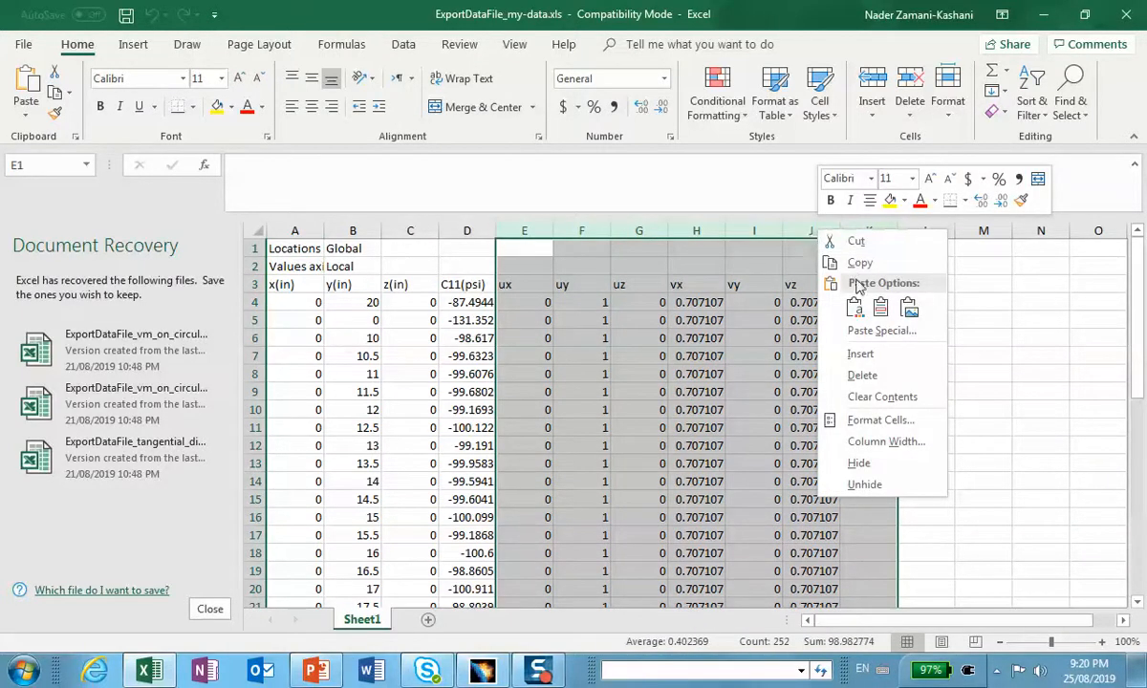
{"action": "left_click", "coordinate": [861, 242]}
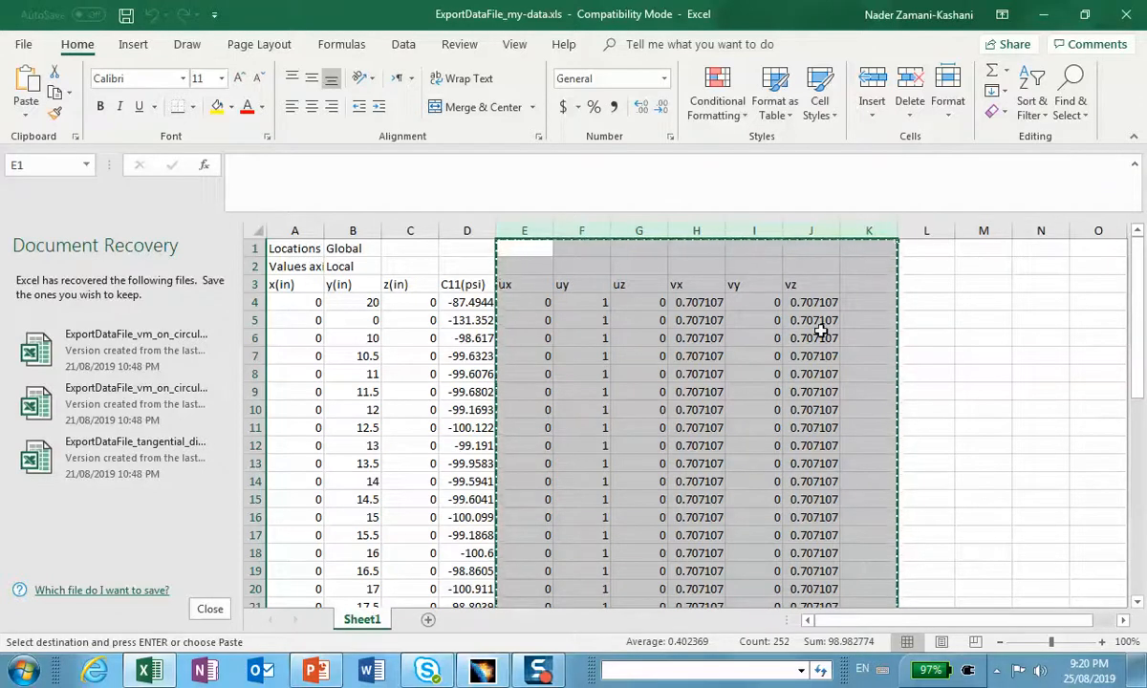
{"action": "key", "text": "Delete"}
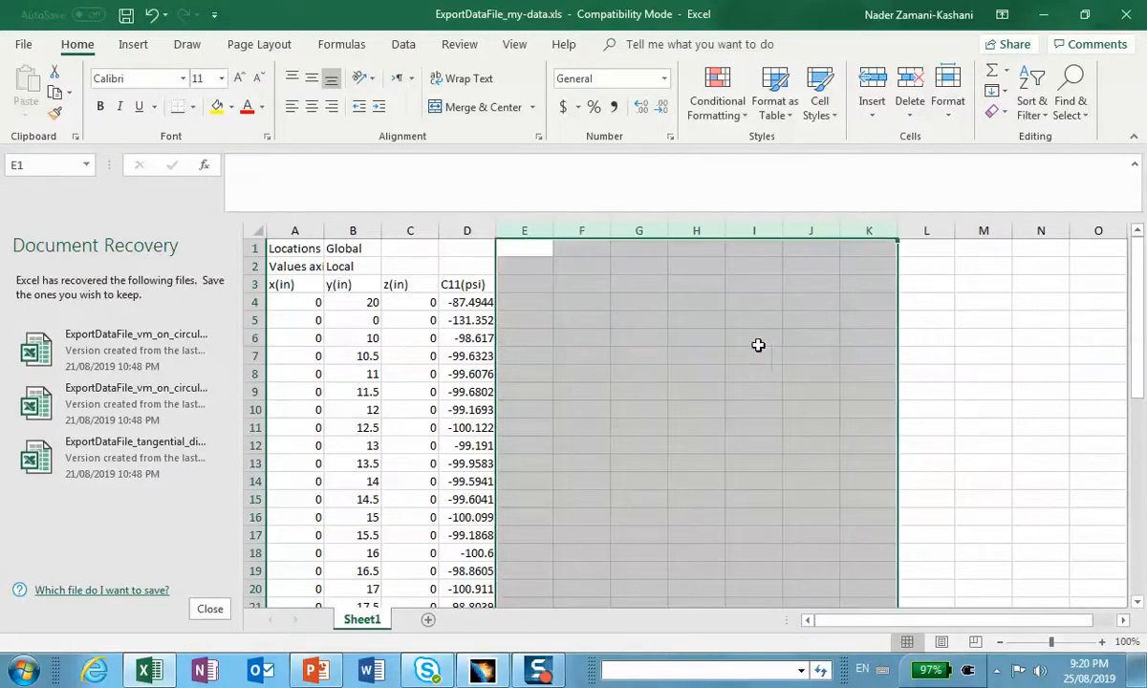
{"action": "left_click", "coordinate": [855, 374]}
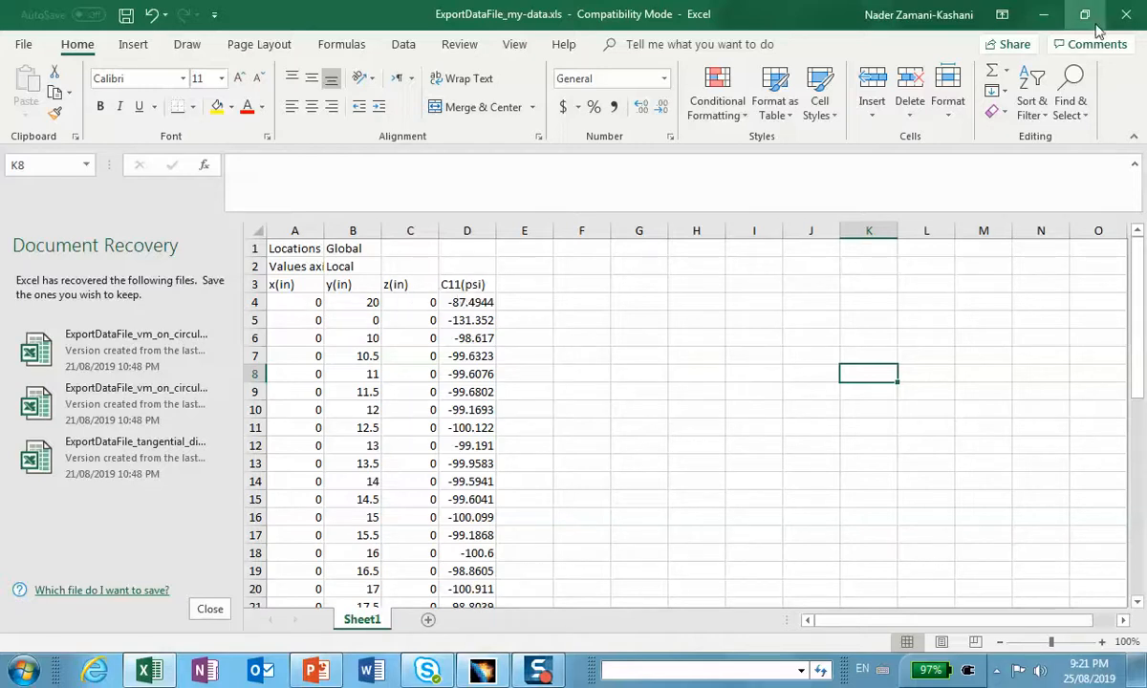
- Minimize the Excel workbook and return to the CATIA analysis window
{"action": "left_click", "coordinate": [1042, 14]}
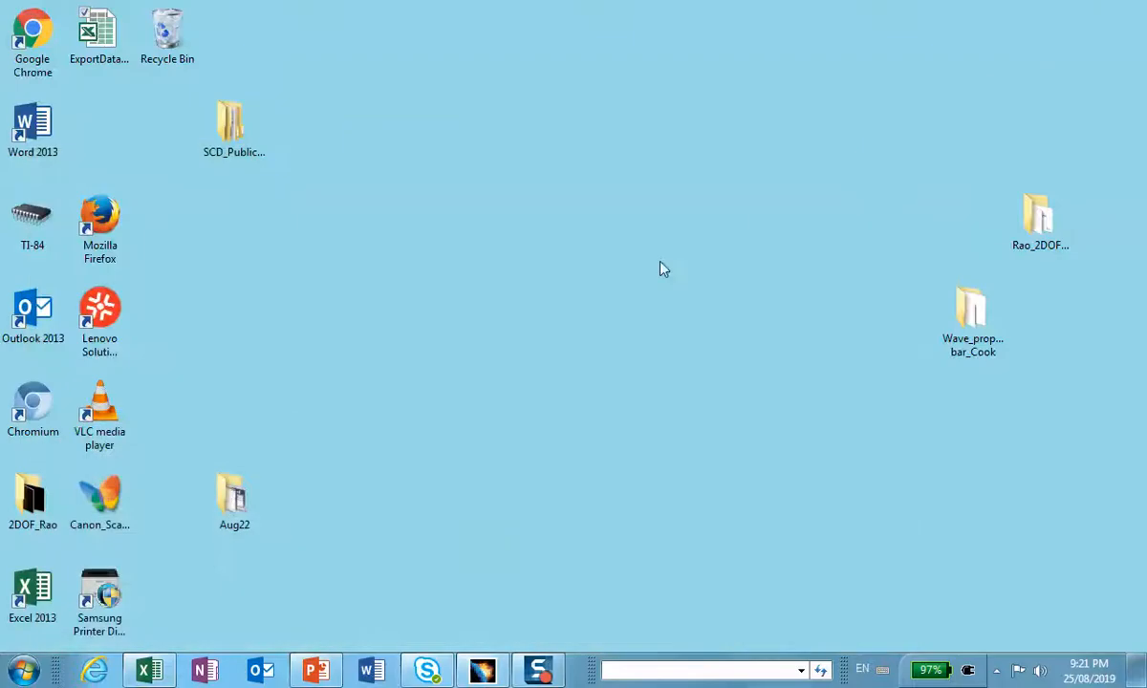
{"action": "mouse_move", "coordinate": [484, 669]}
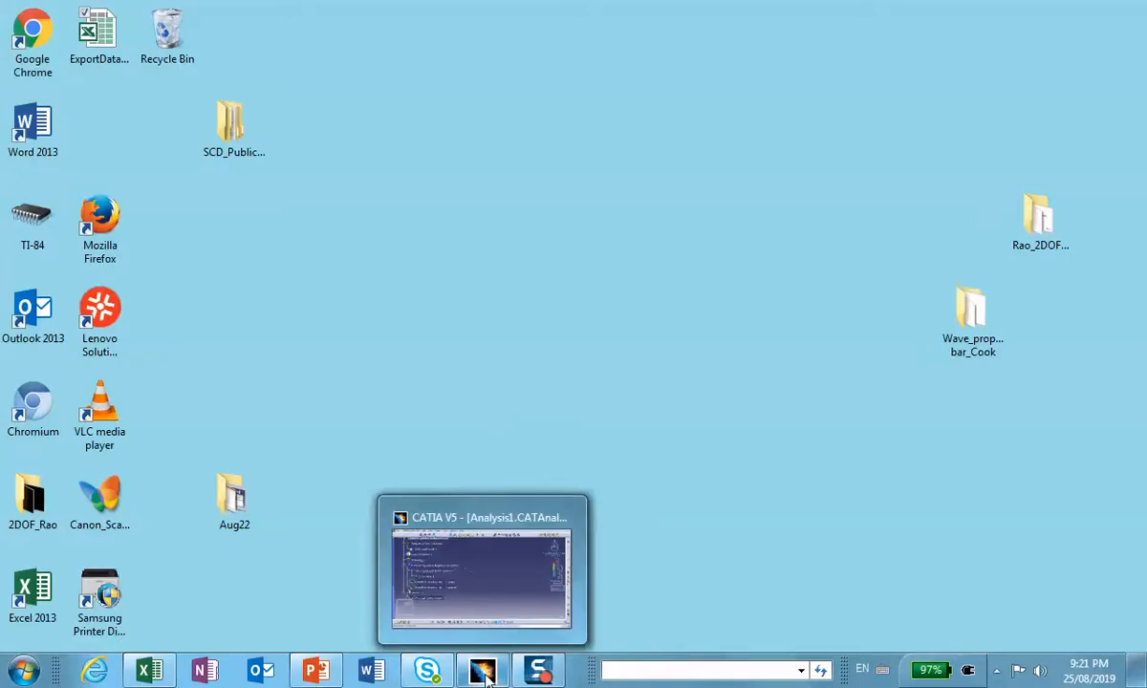